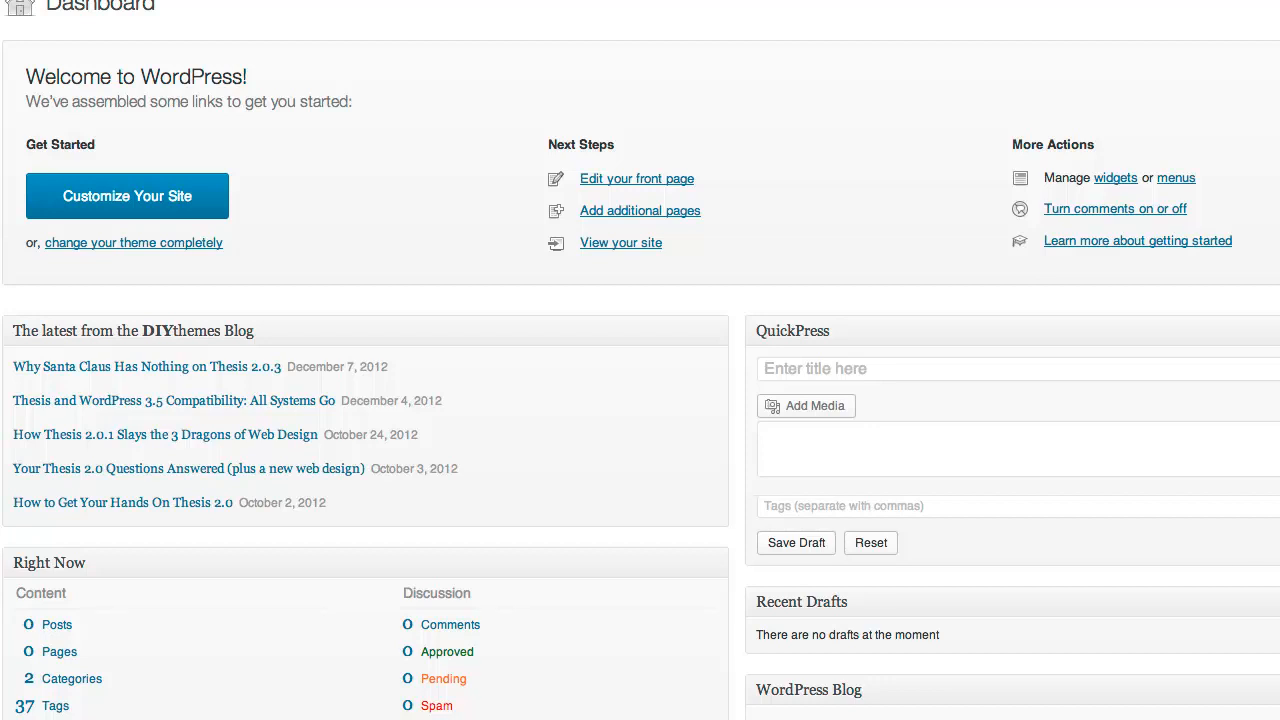
Start a new post from Posts > Add New in the admin sidebar
{"action": "mouse_move", "coordinate": [1, 106]}
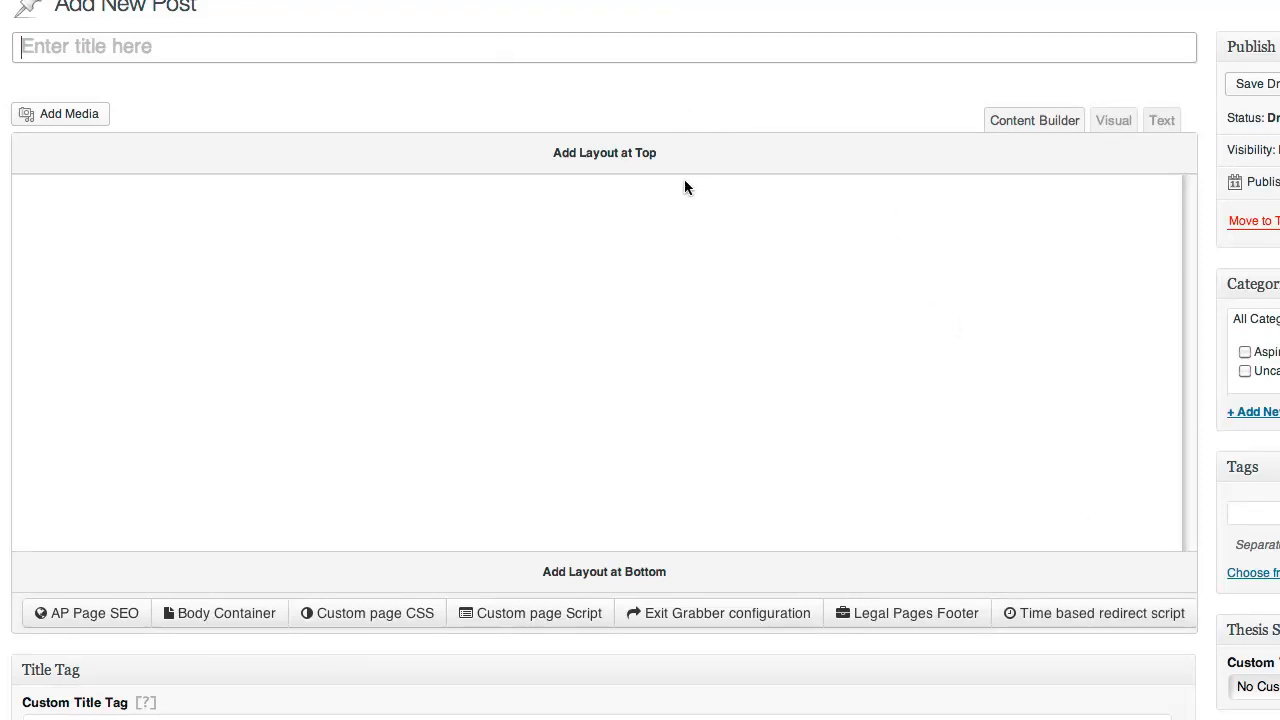
Add a 1 Column layout at the top and insert a Rich Text Editor widget into it
{"action": "left_click", "coordinate": [612, 168]}
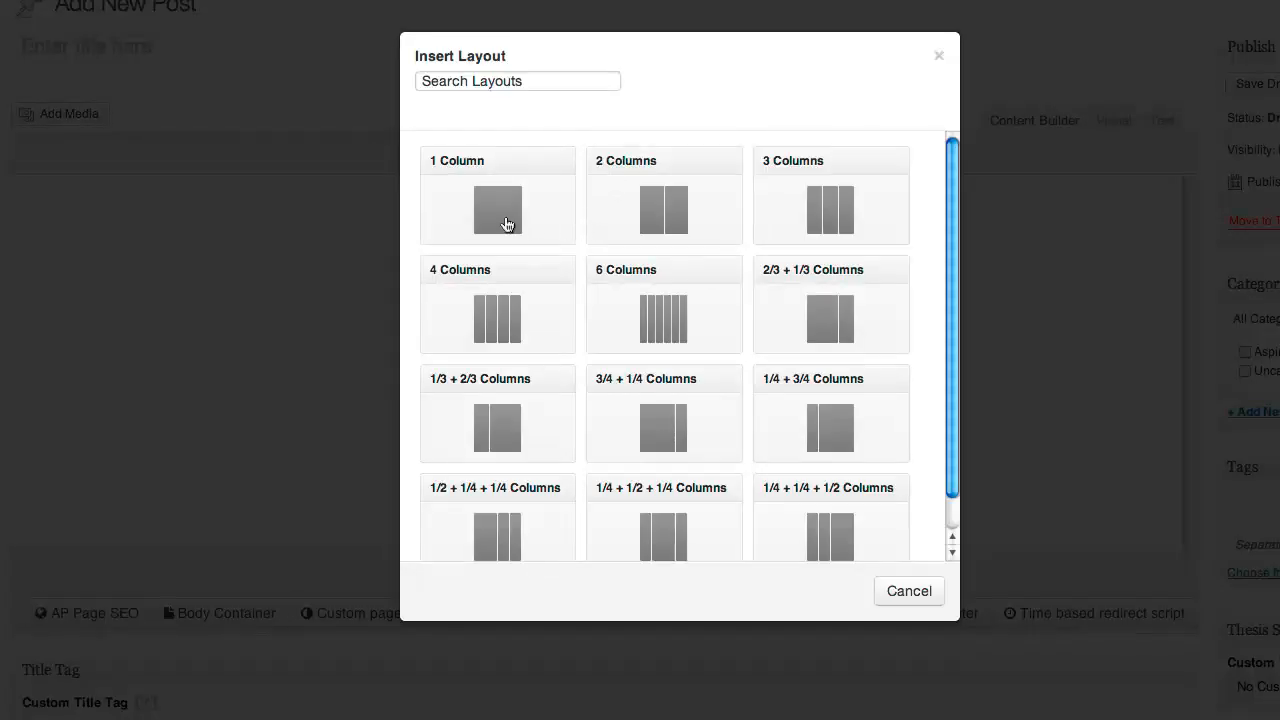
{"action": "left_click", "coordinate": [533, 222]}
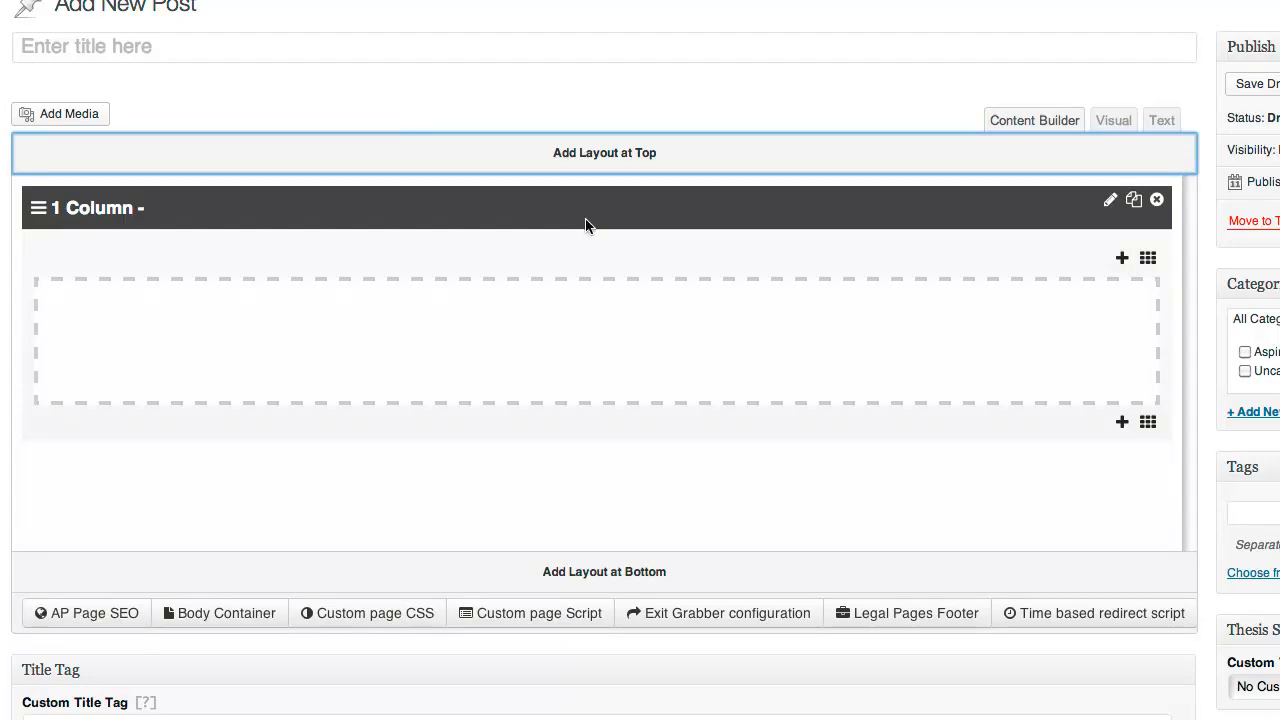
{"action": "left_click", "coordinate": [1122, 260]}
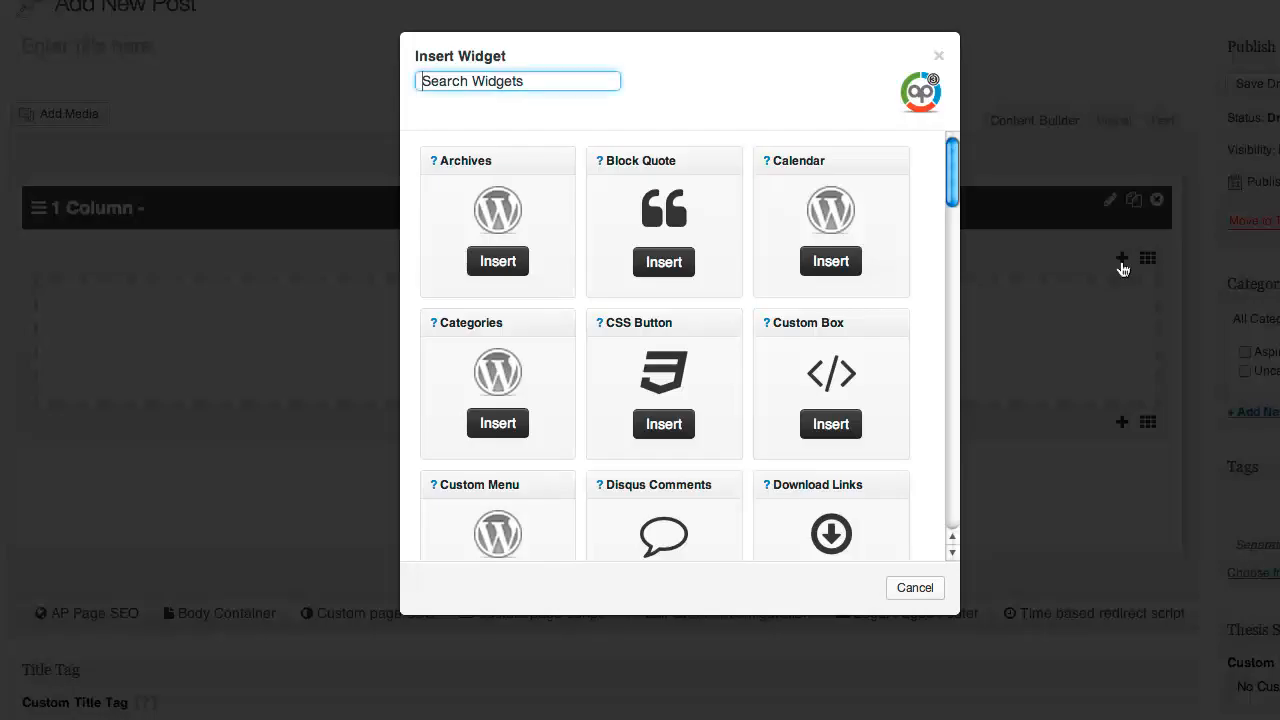
{"action": "type", "text": "rich"}
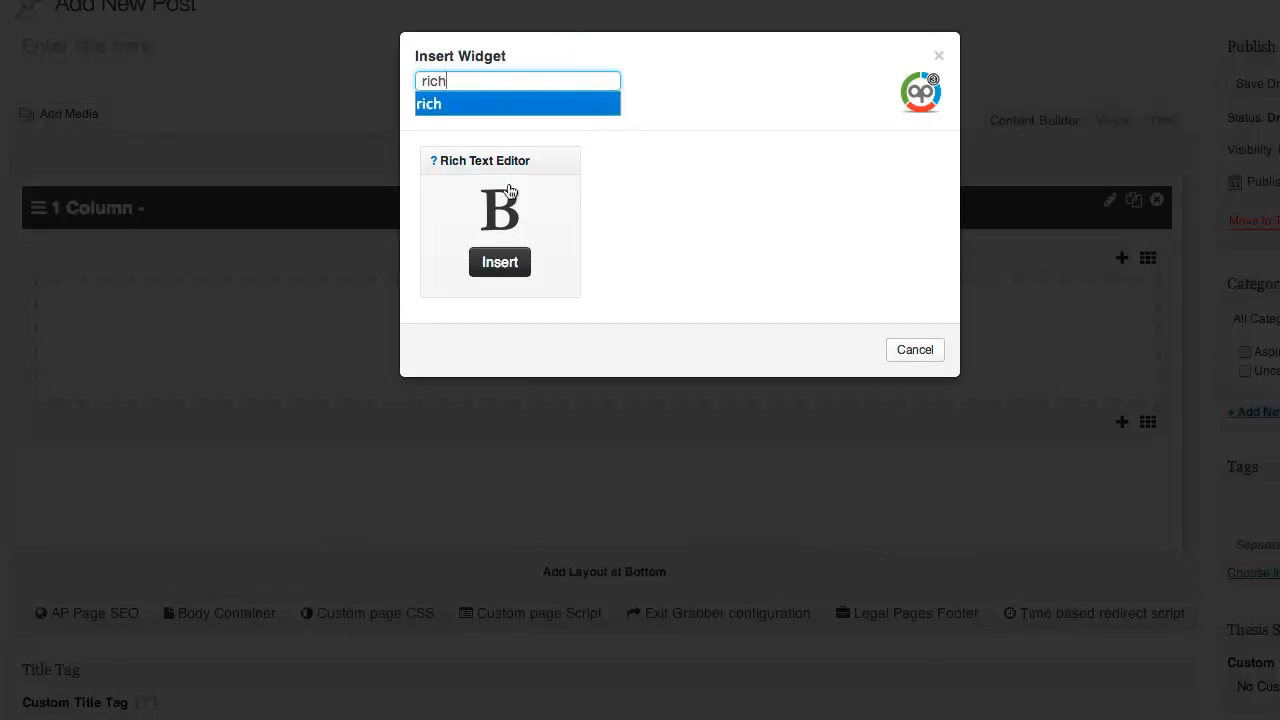
{"action": "left_click", "coordinate": [504, 264]}
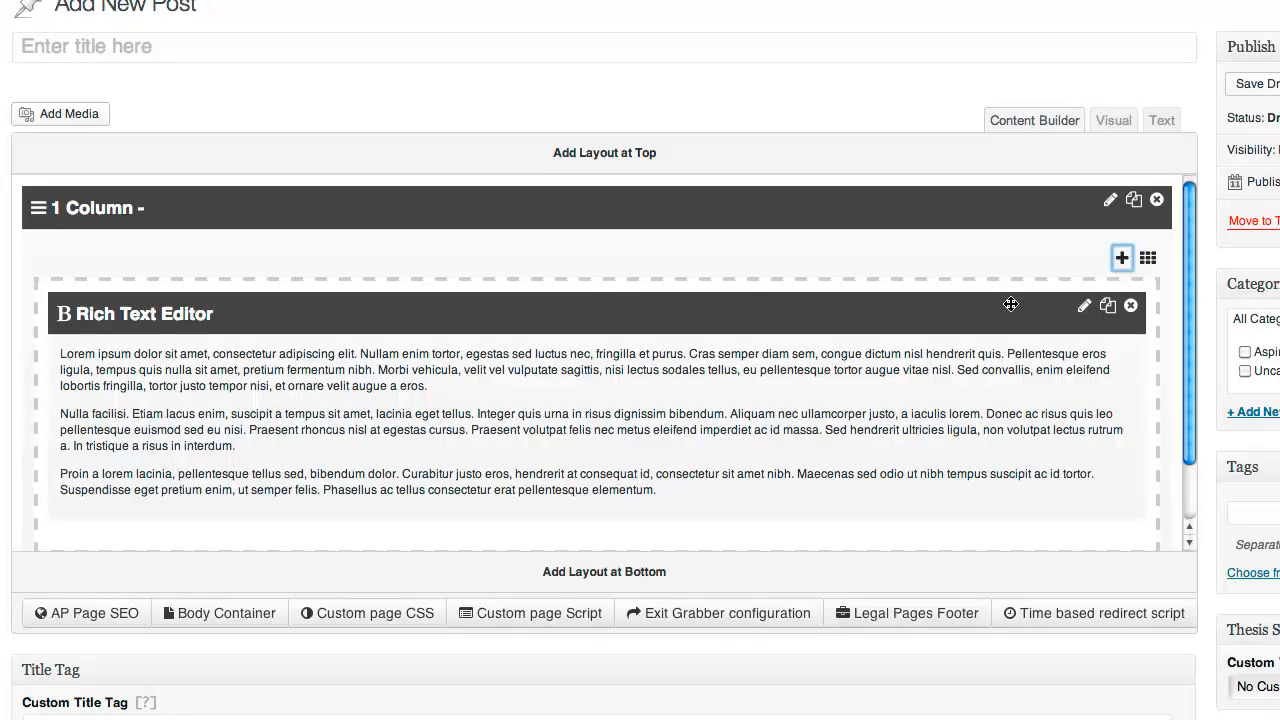
Fill the rich text block with three lorem ipsum paragraphs and save the widget
{"action": "left_click", "coordinate": [1085, 309]}
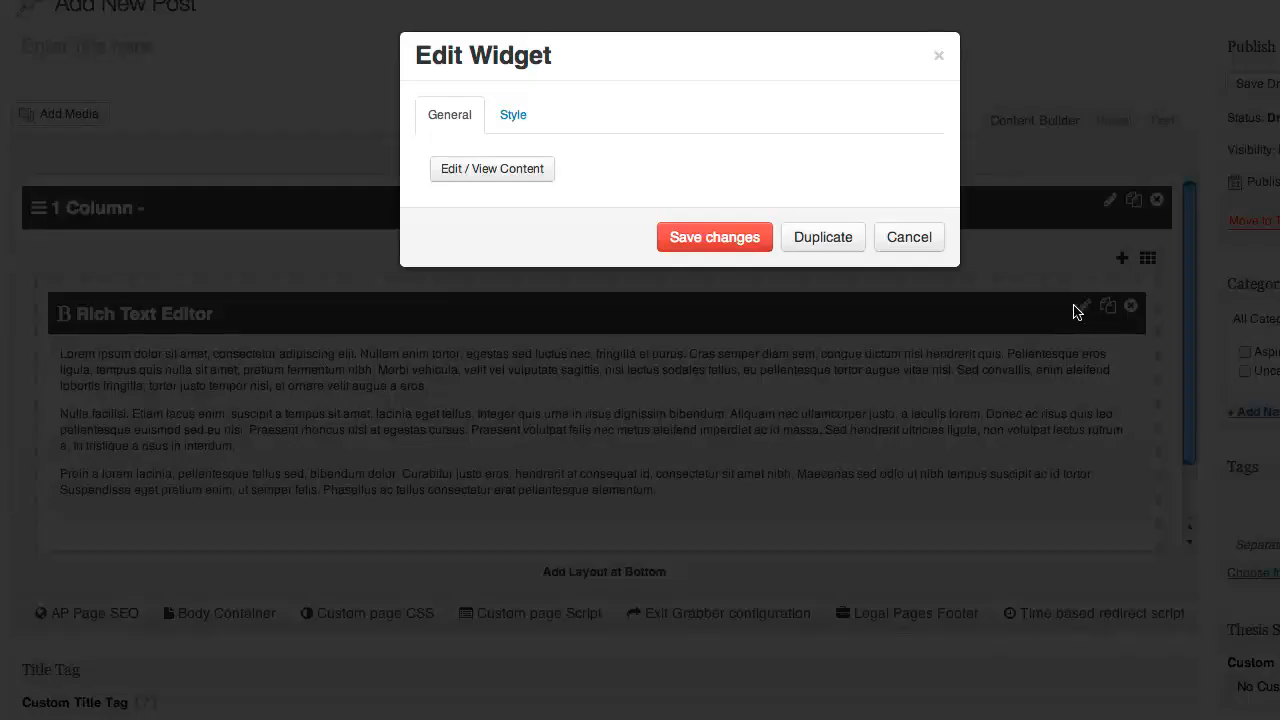
{"action": "left_click", "coordinate": [498, 172]}
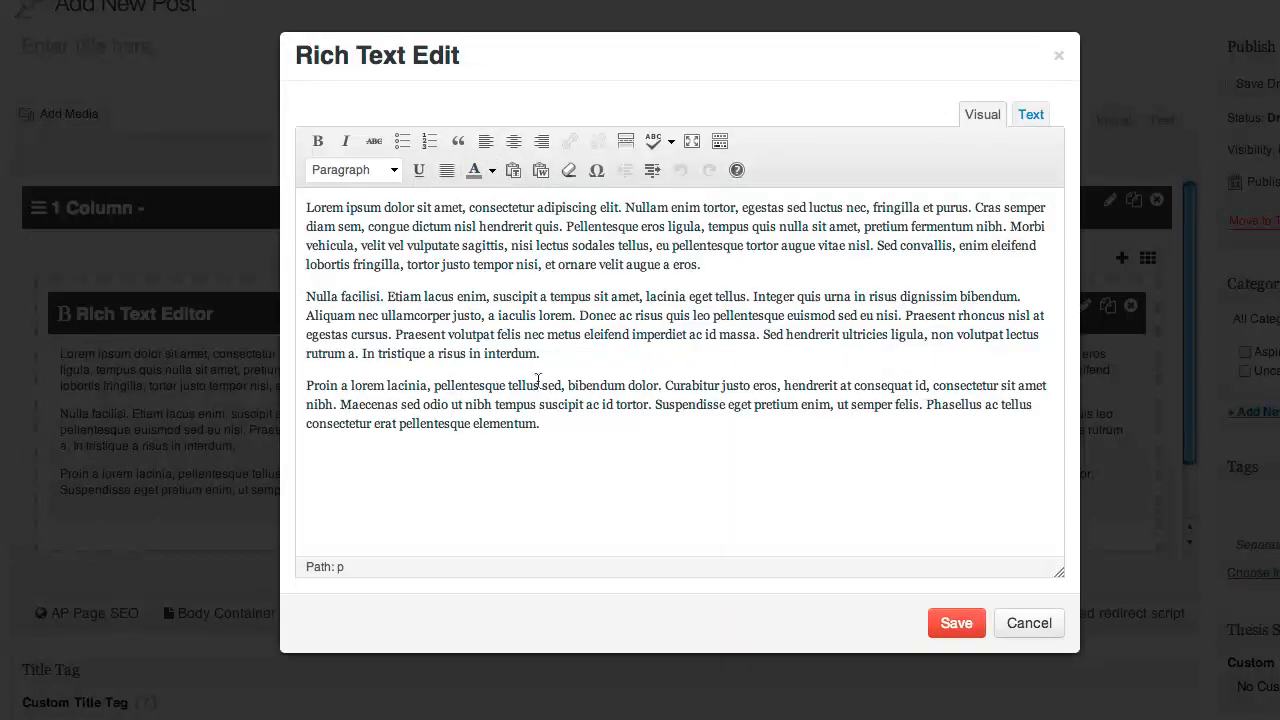
{"action": "left_click_drag", "start_coordinate": [544, 446], "coordinate": [306, 203]}
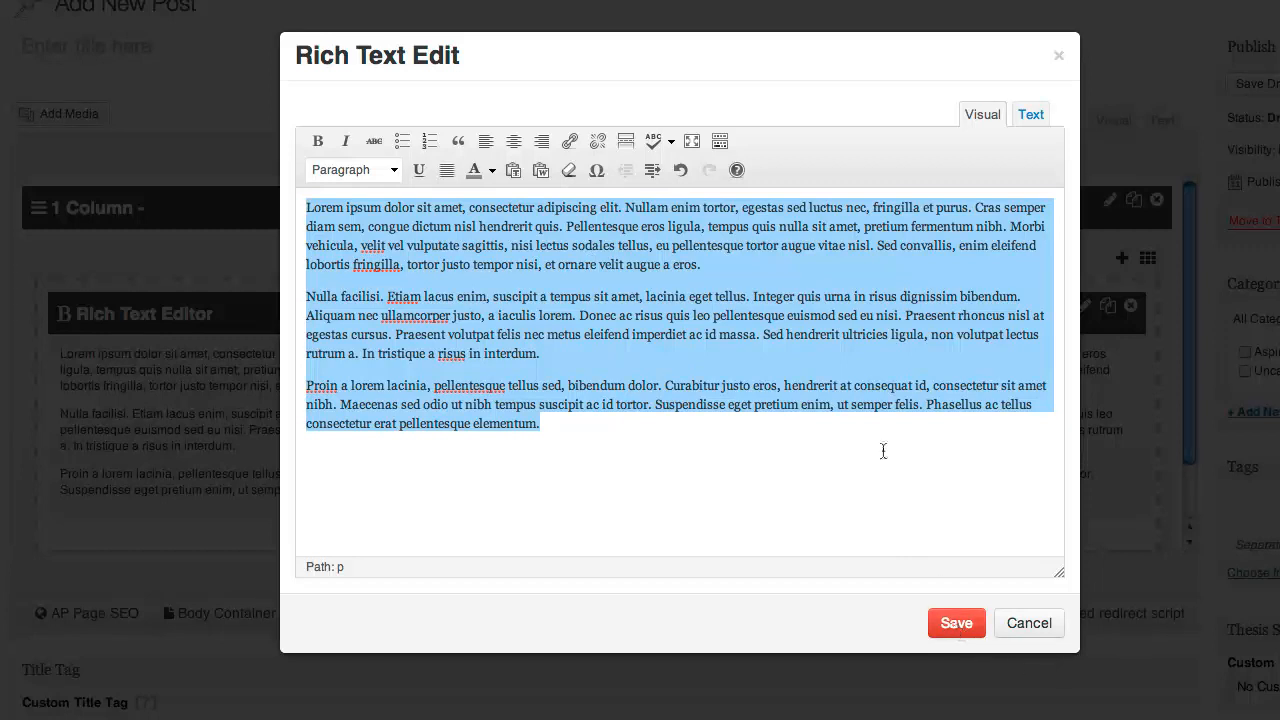
{"action": "left_click", "coordinate": [958, 628]}
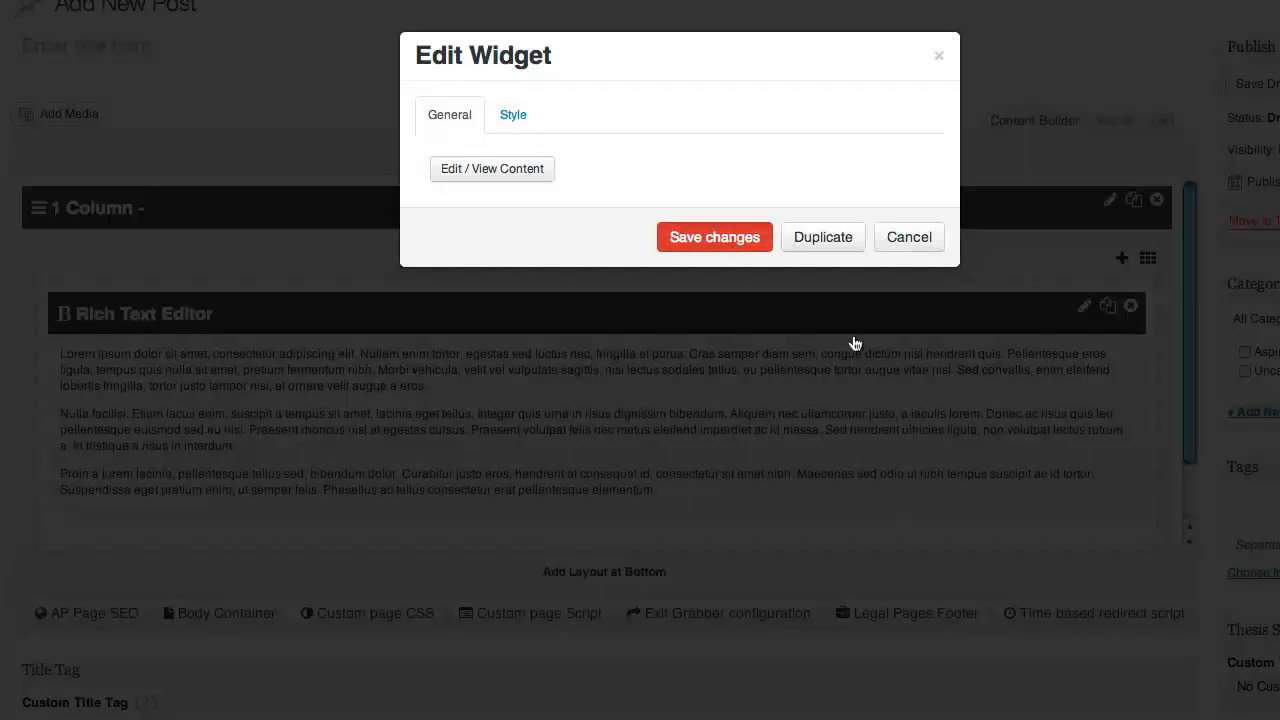
{"action": "left_click", "coordinate": [855, 343]}
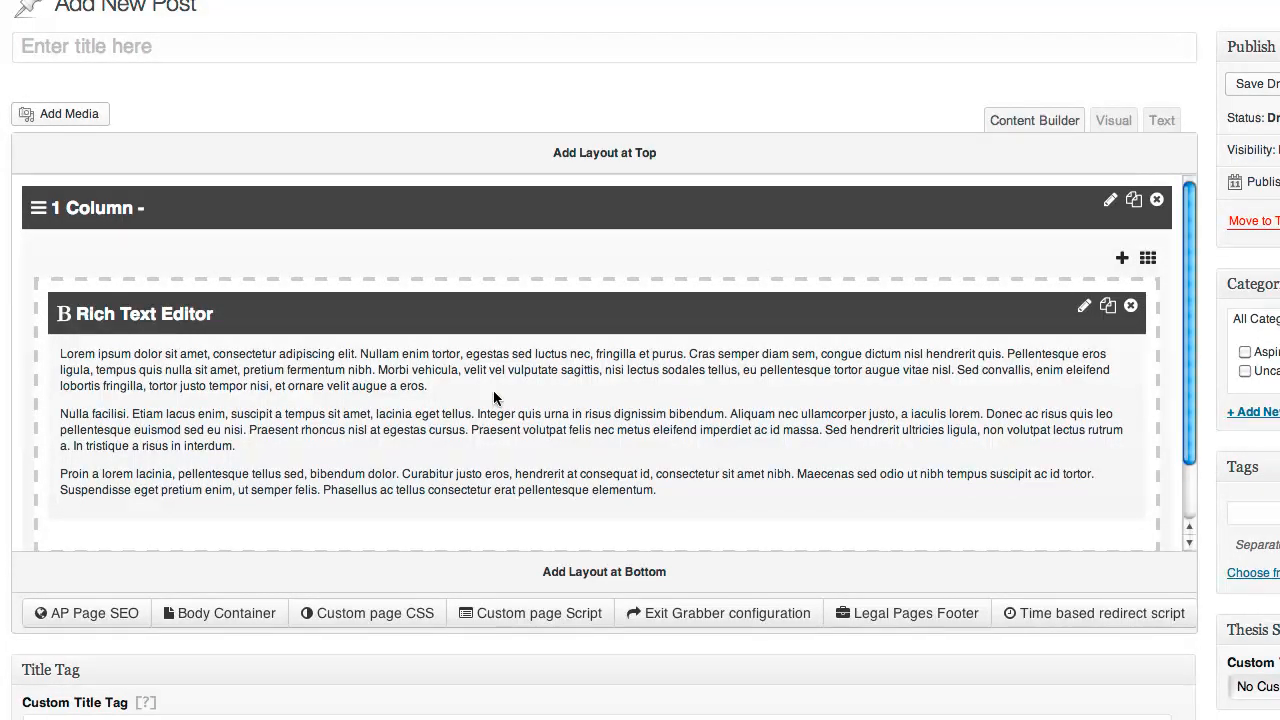
{"action": "scroll", "coordinate": [540, 375], "scroll_direction": "down", "scroll_amount": 3}
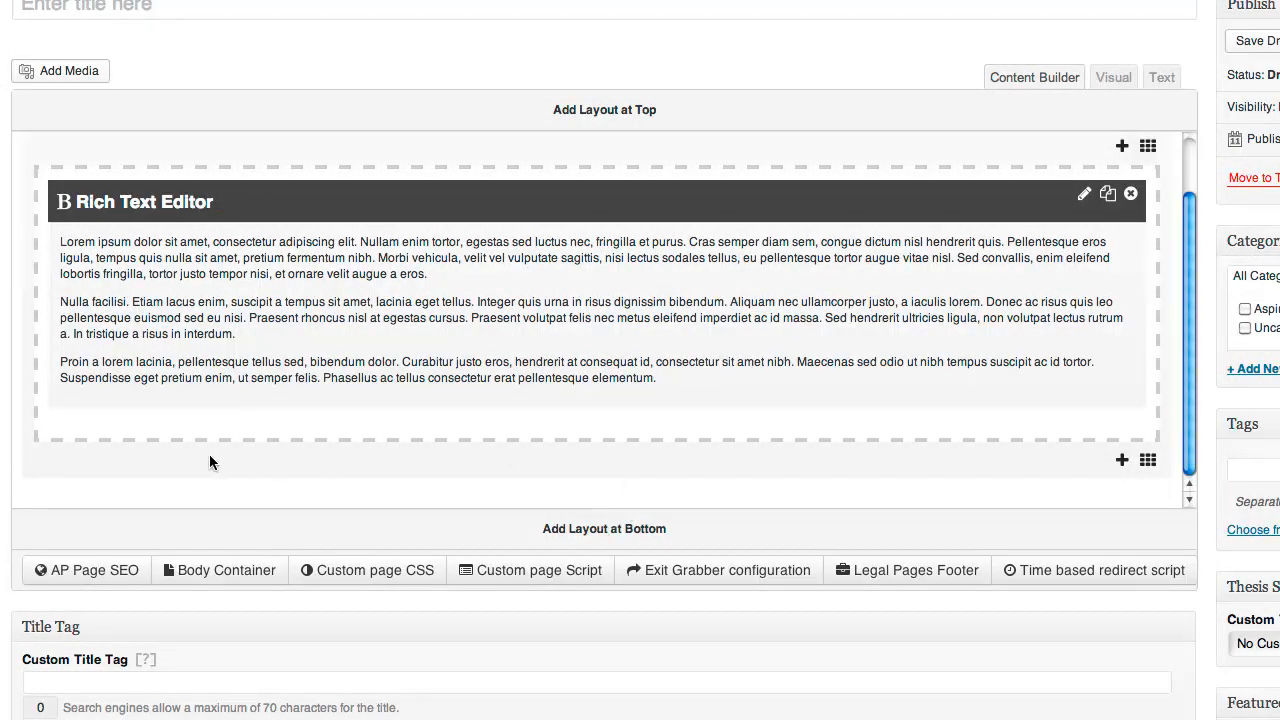
Insert a 2 Columns layout at the bottom, below the rich text block
{"action": "left_click", "coordinate": [628, 534]}
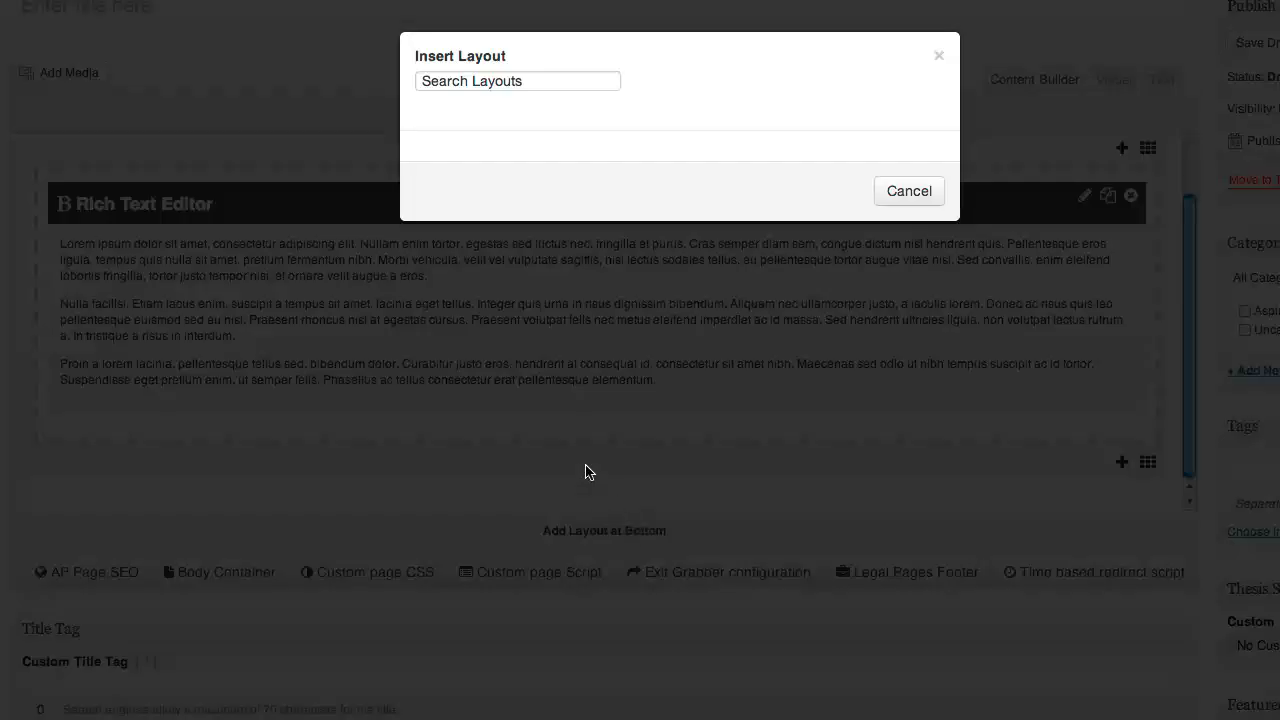
{"action": "left_click", "coordinate": [501, 86]}
{"action": "type", "text": "2"}
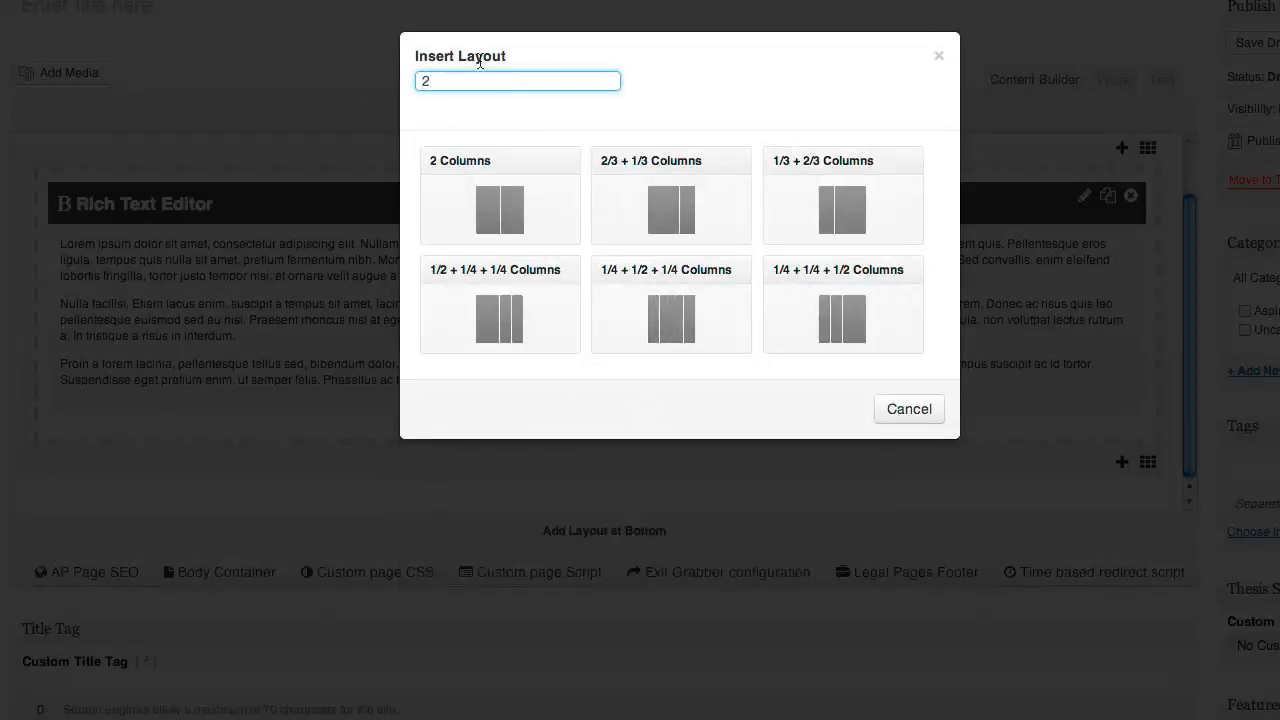
{"action": "left_click", "coordinate": [495, 206]}
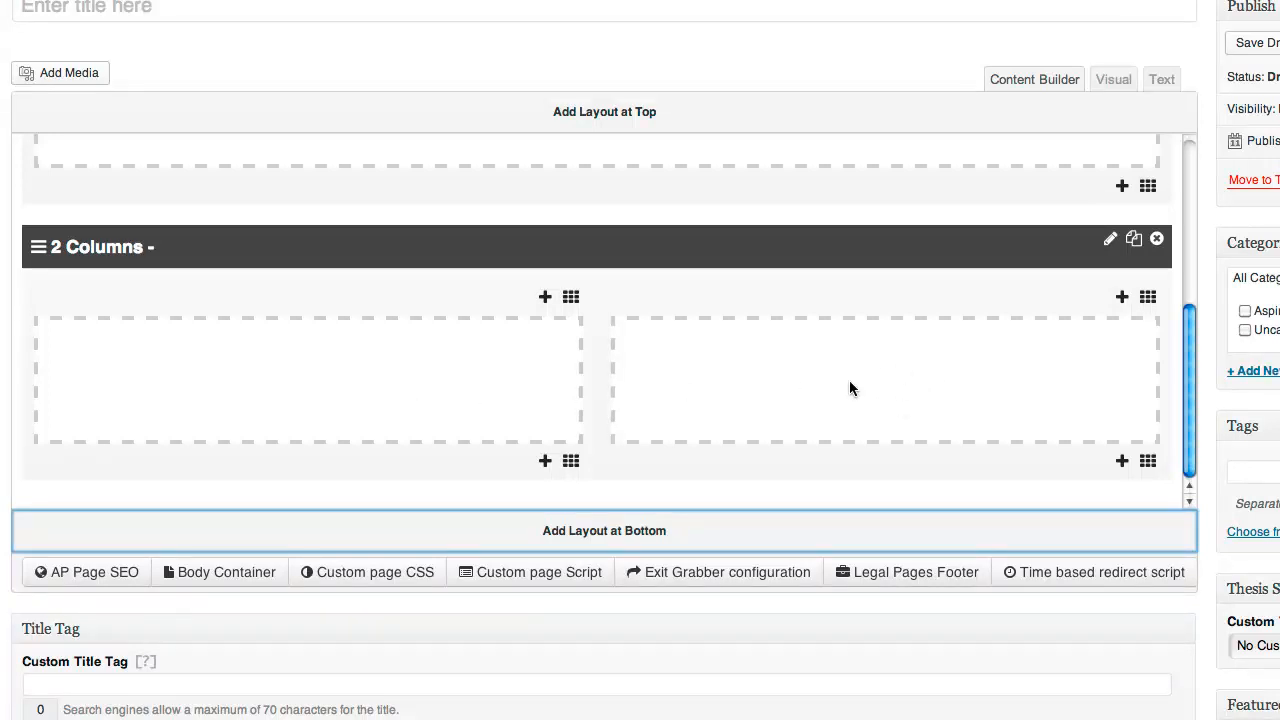
Insert a Video widget into the left column
{"action": "left_click", "coordinate": [546, 300]}
{"action": "type", "text": "rich"}
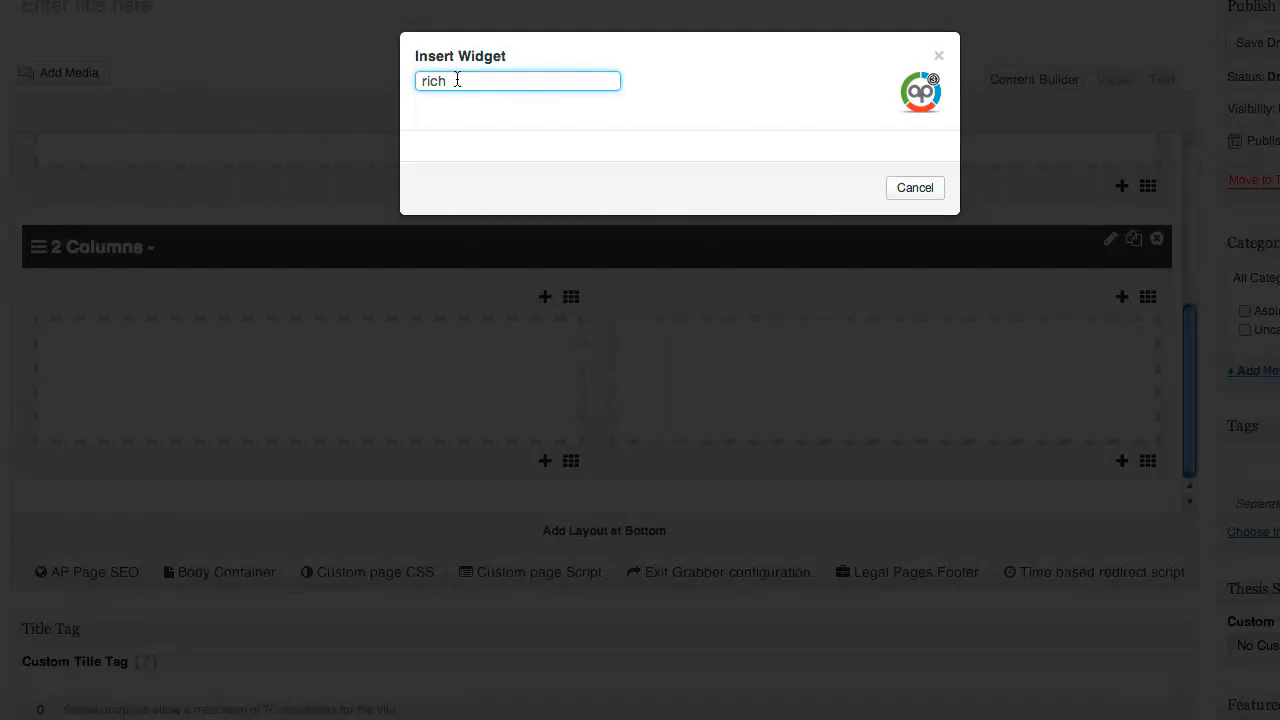
{"action": "left_click_drag", "start_coordinate": [457, 80], "coordinate": [396, 82]}
{"action": "type", "text": "vid"}
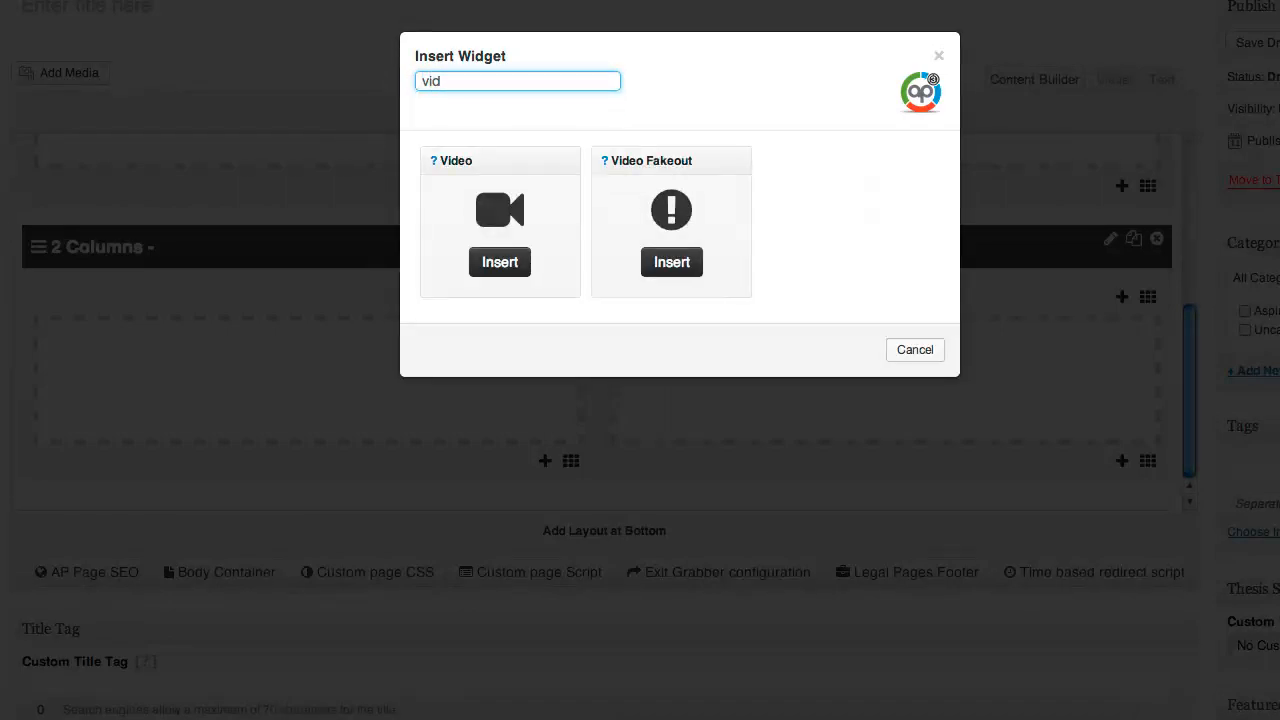
{"action": "left_click", "coordinate": [505, 263]}
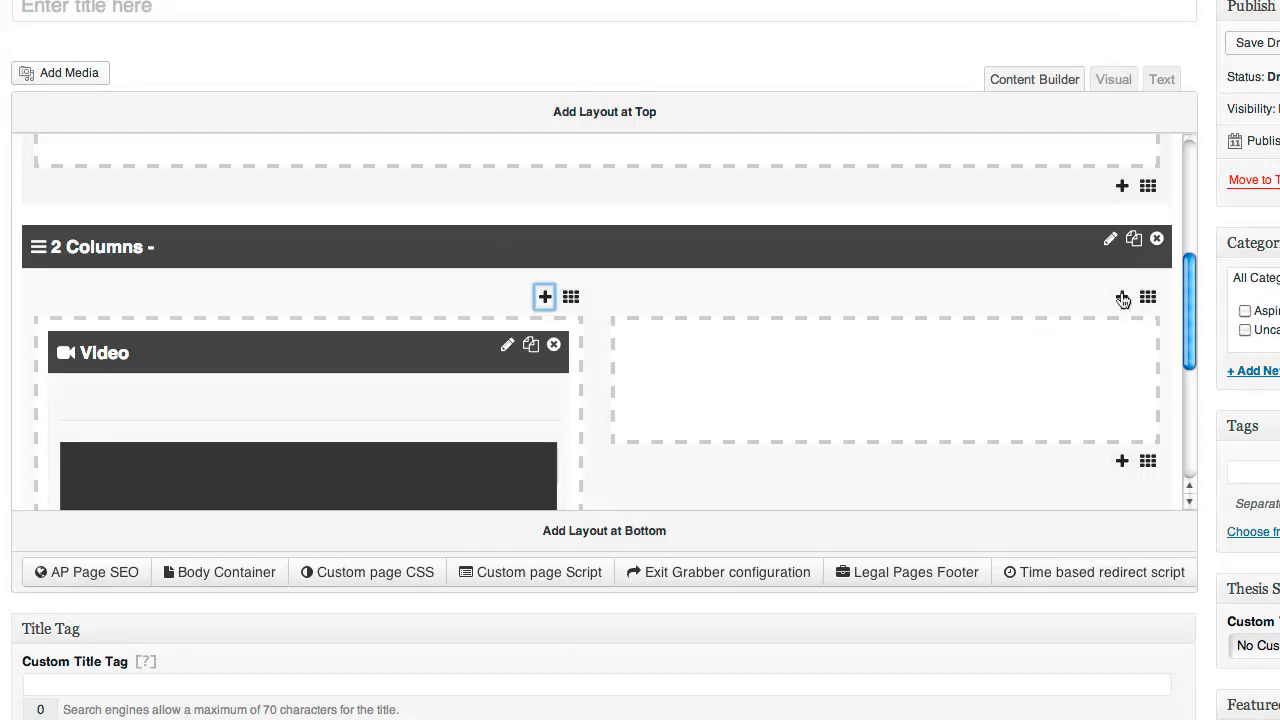
Insert an Optin Form widget into the right column
{"action": "left_click", "coordinate": [1123, 299]}
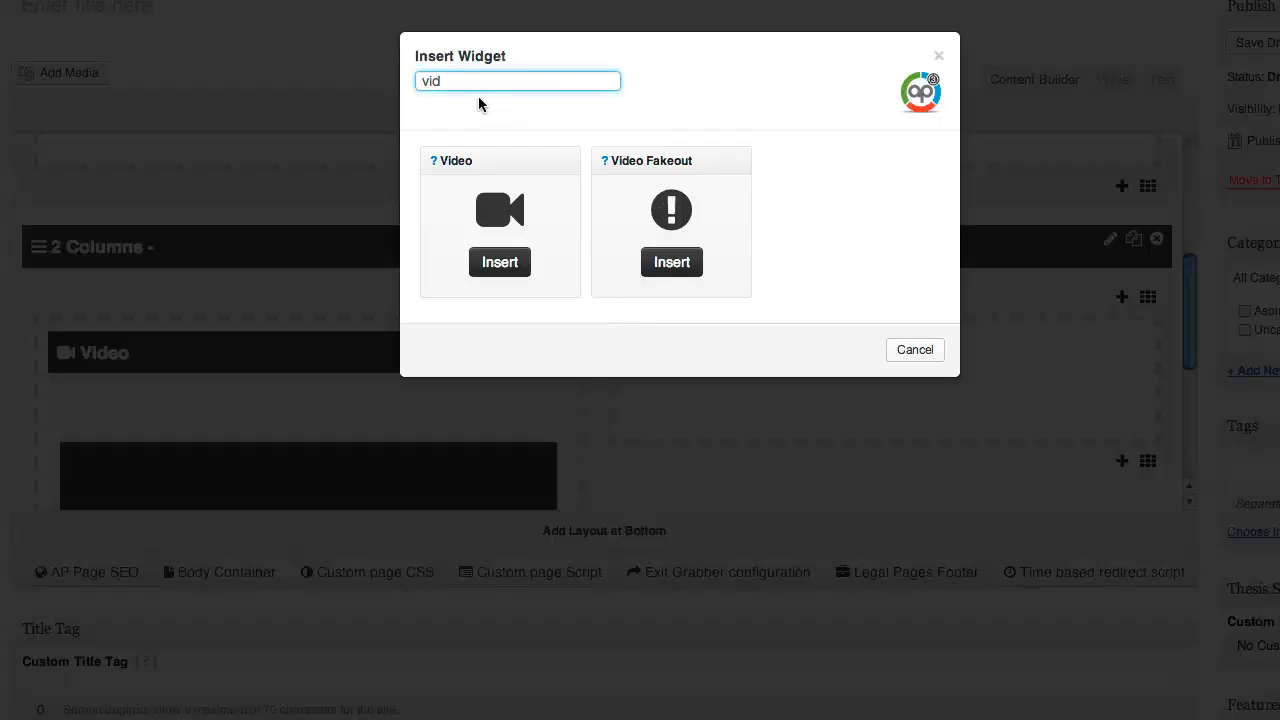
{"action": "left_click_drag", "start_coordinate": [432, 85], "coordinate": [401, 85]}
{"action": "type", "text": "otin"}
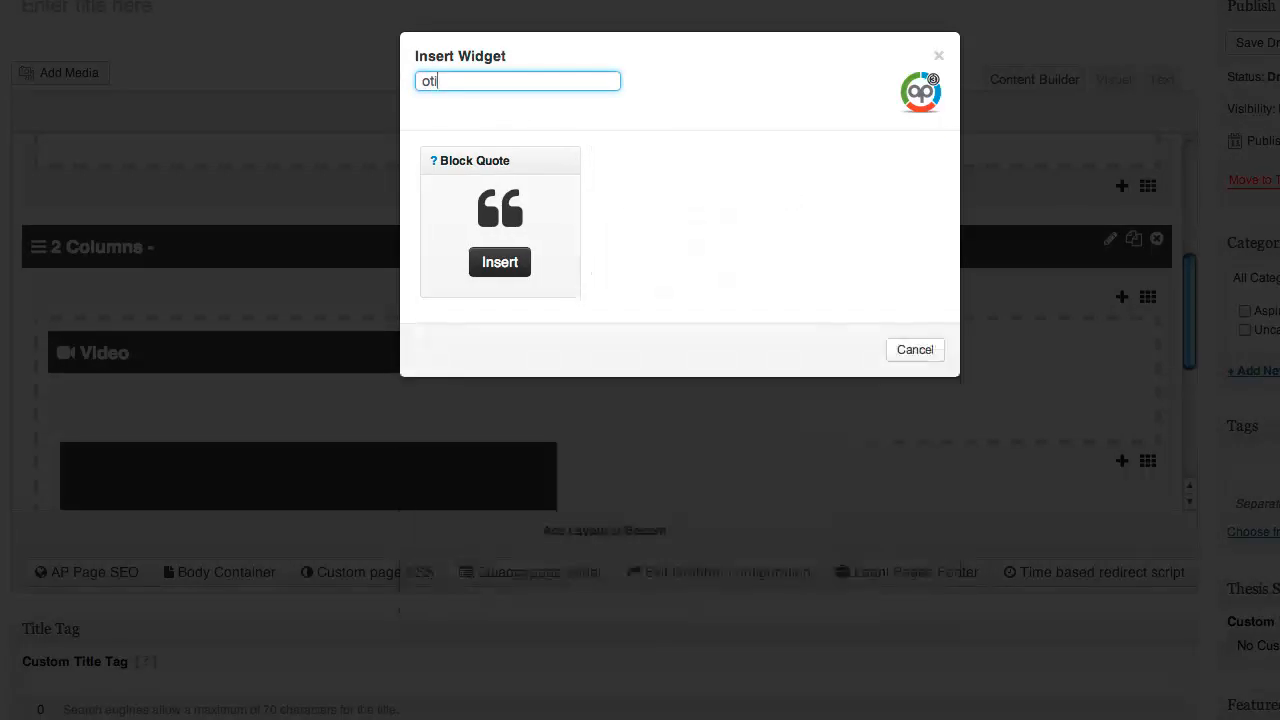
{"action": "key", "text": "BackSpace"}
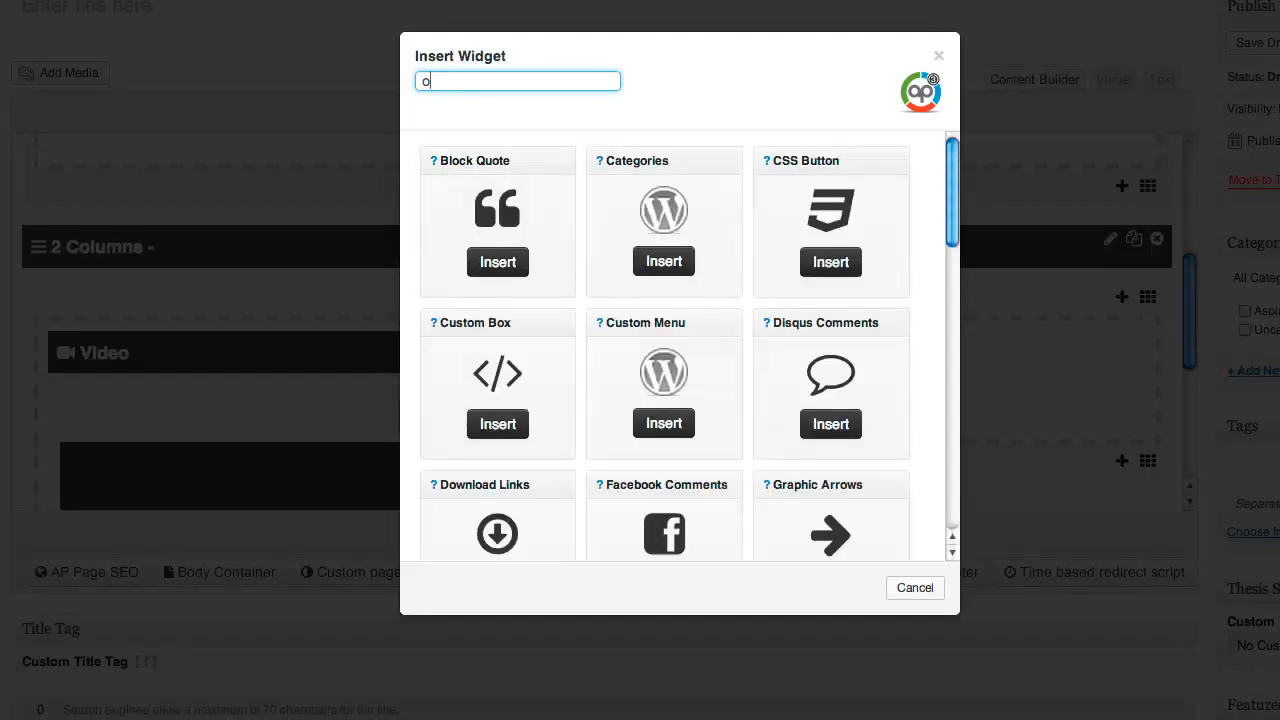
{"action": "type", "text": "pt"}
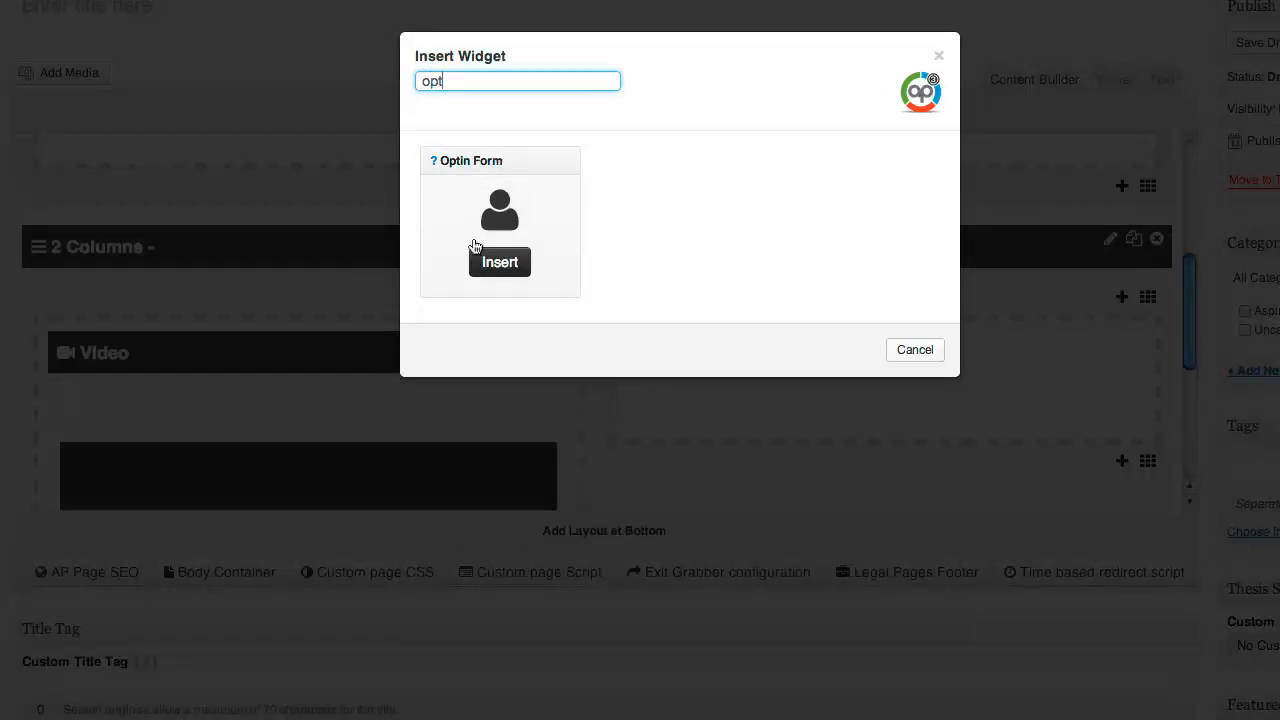
{"action": "left_click", "coordinate": [505, 270]}
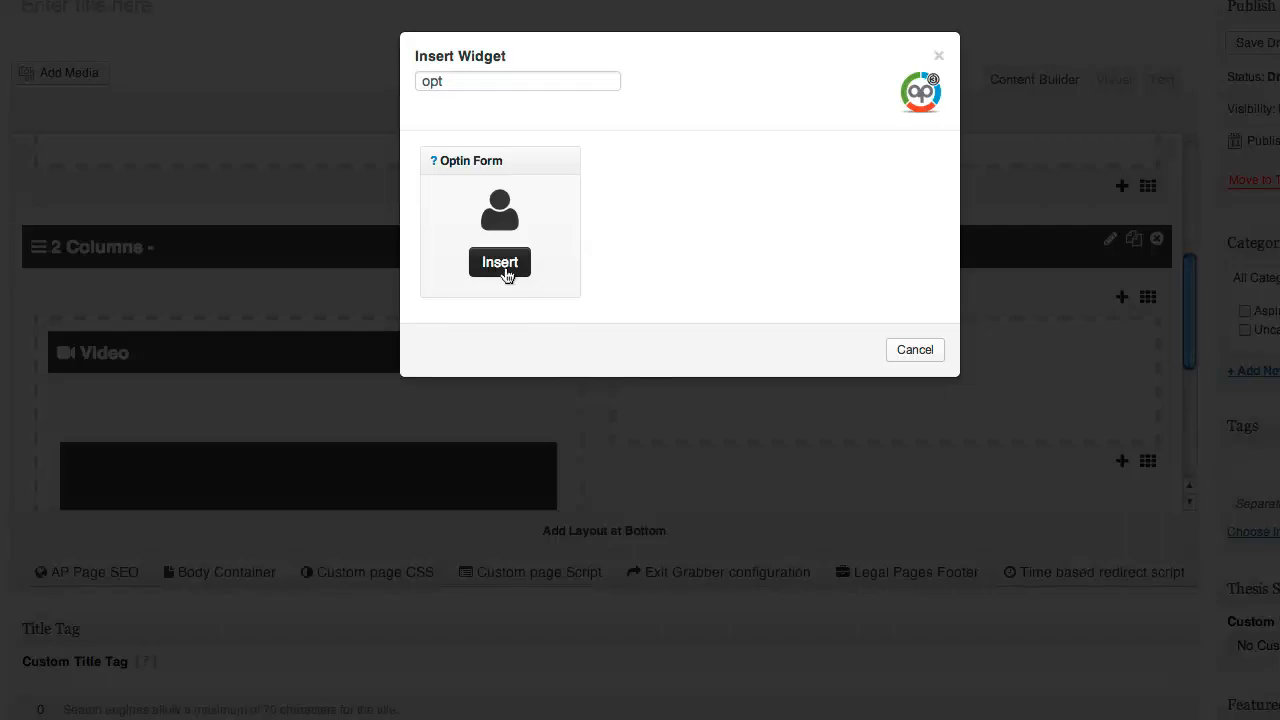
{"action": "scroll", "coordinate": [882, 386], "scroll_direction": "down", "scroll_amount": 2}
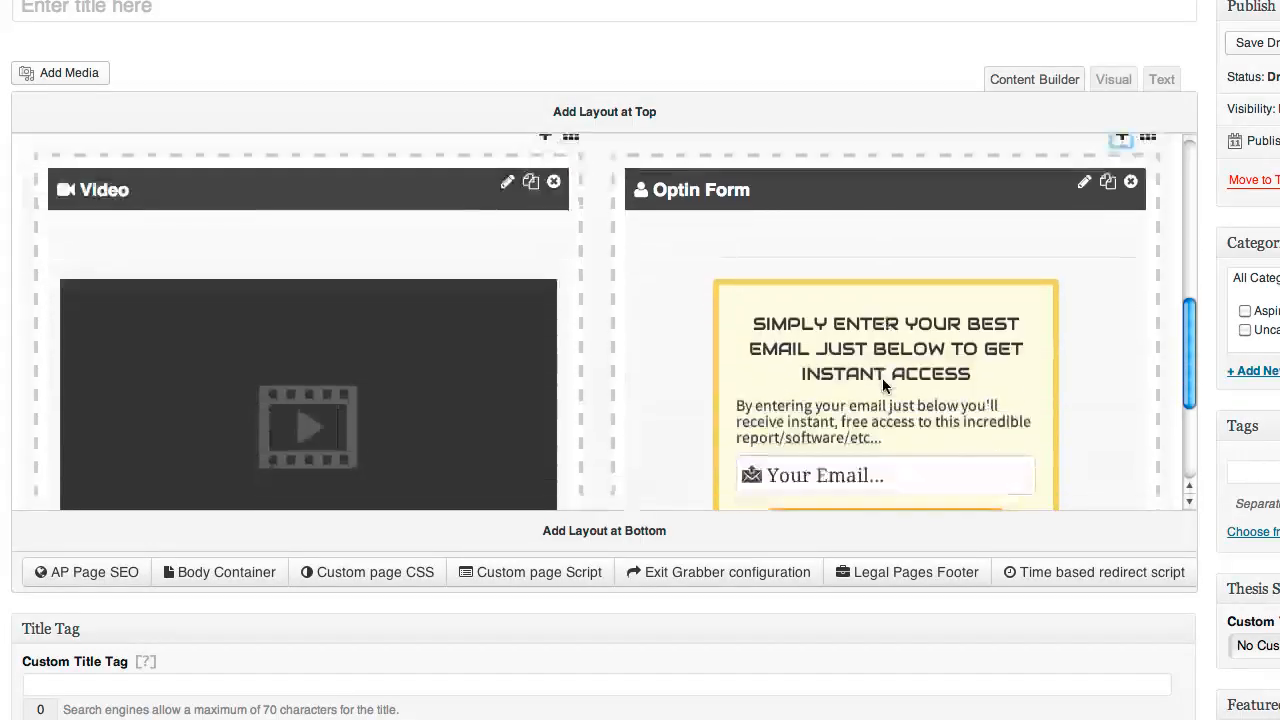
{"action": "scroll", "coordinate": [883, 385], "scroll_direction": "down", "scroll_amount": 4}
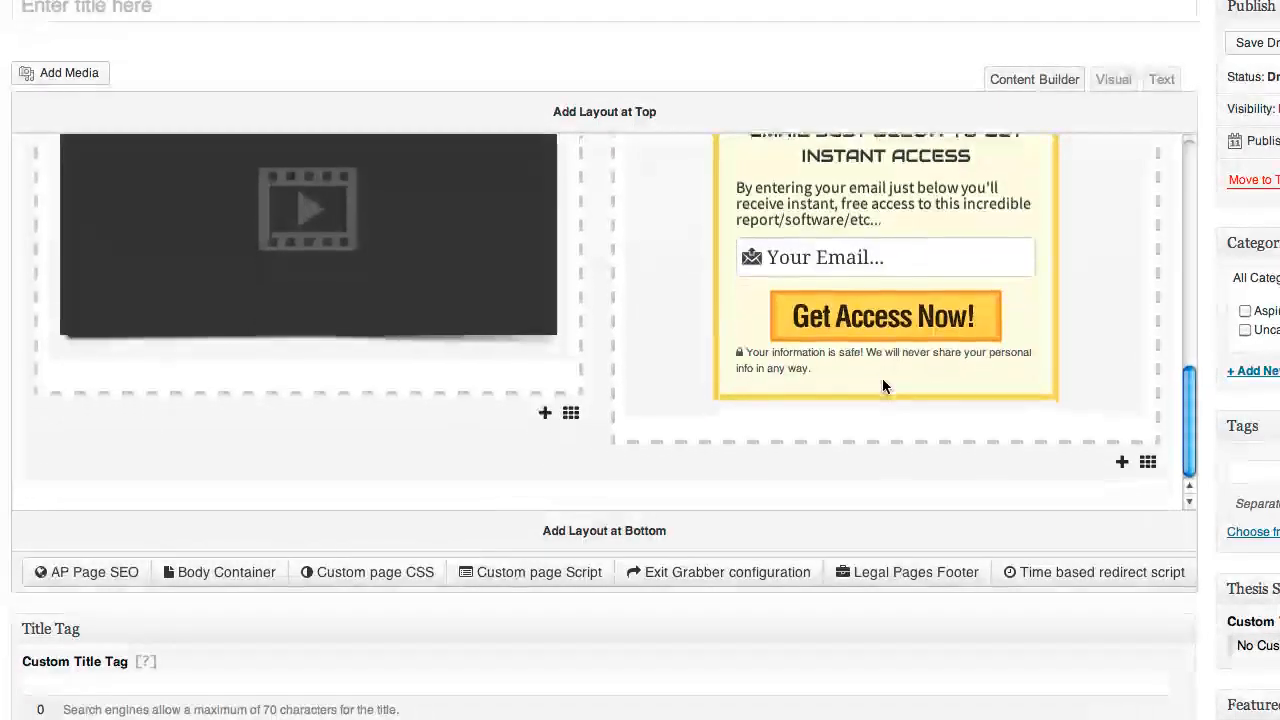
{"action": "scroll", "coordinate": [882, 386], "scroll_direction": "down", "scroll_amount": 2}
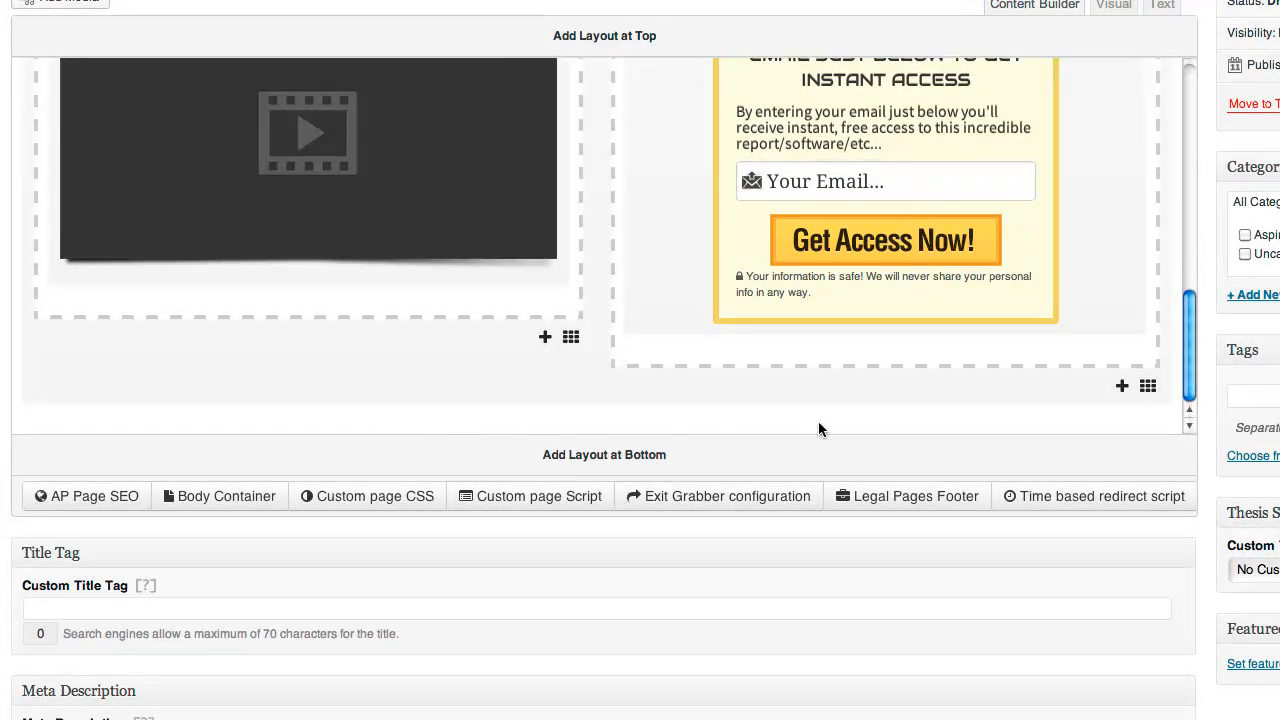
Add a 1 Column layout at the bottom of the post
{"action": "scroll", "coordinate": [594, 317], "scroll_direction": "up", "scroll_amount": 5}
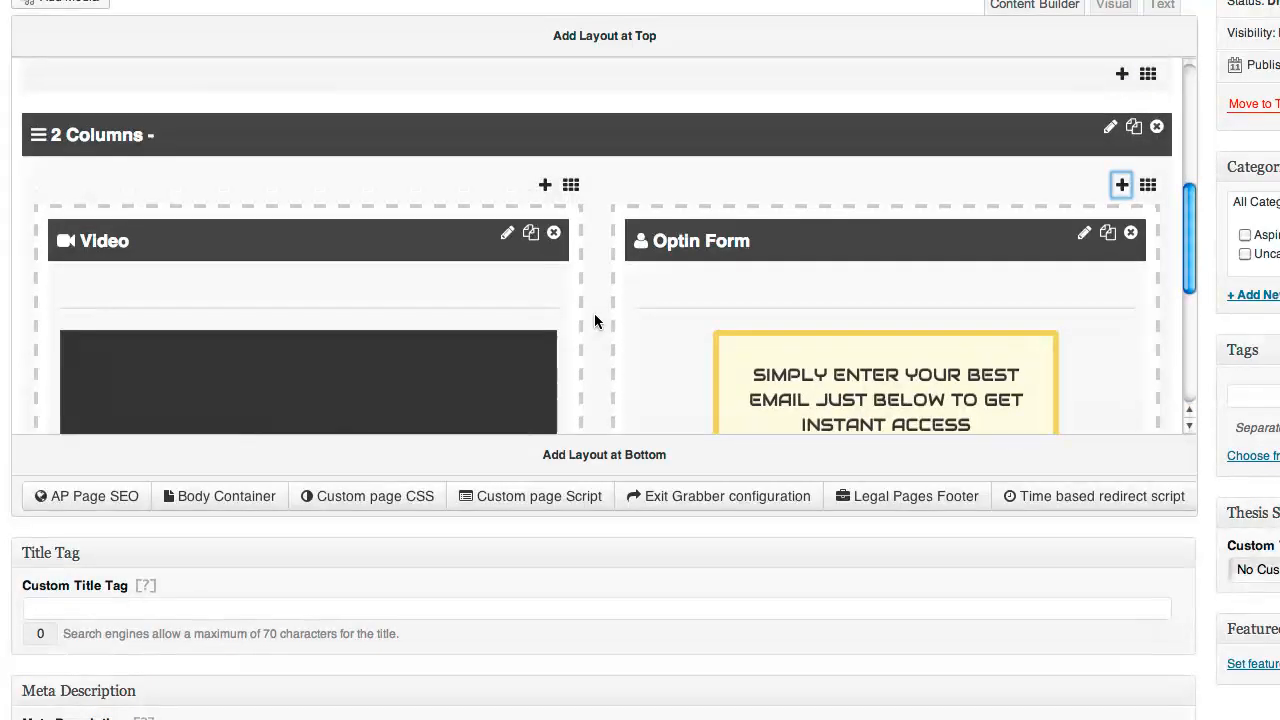
{"action": "scroll", "coordinate": [594, 313], "scroll_direction": "down", "scroll_amount": 3}
{"action": "scroll", "coordinate": [594, 313], "scroll_direction": "down", "scroll_amount": 3}
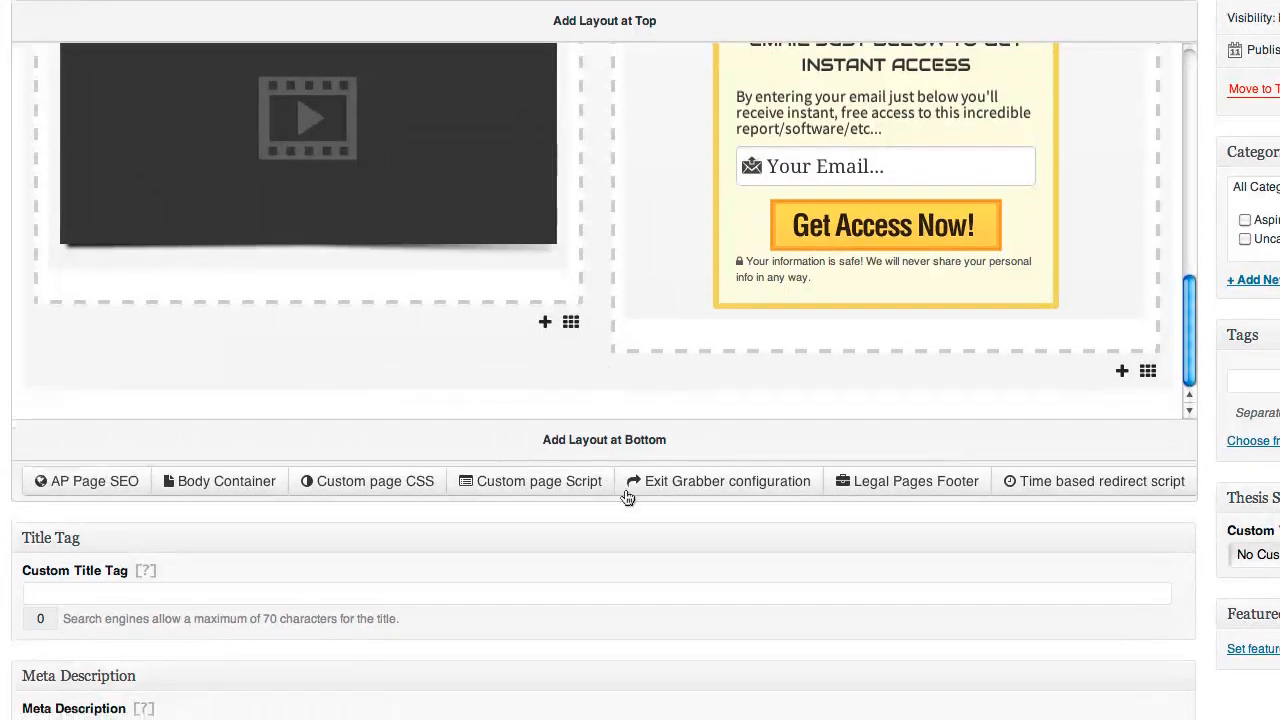
{"action": "left_click", "coordinate": [618, 441]}
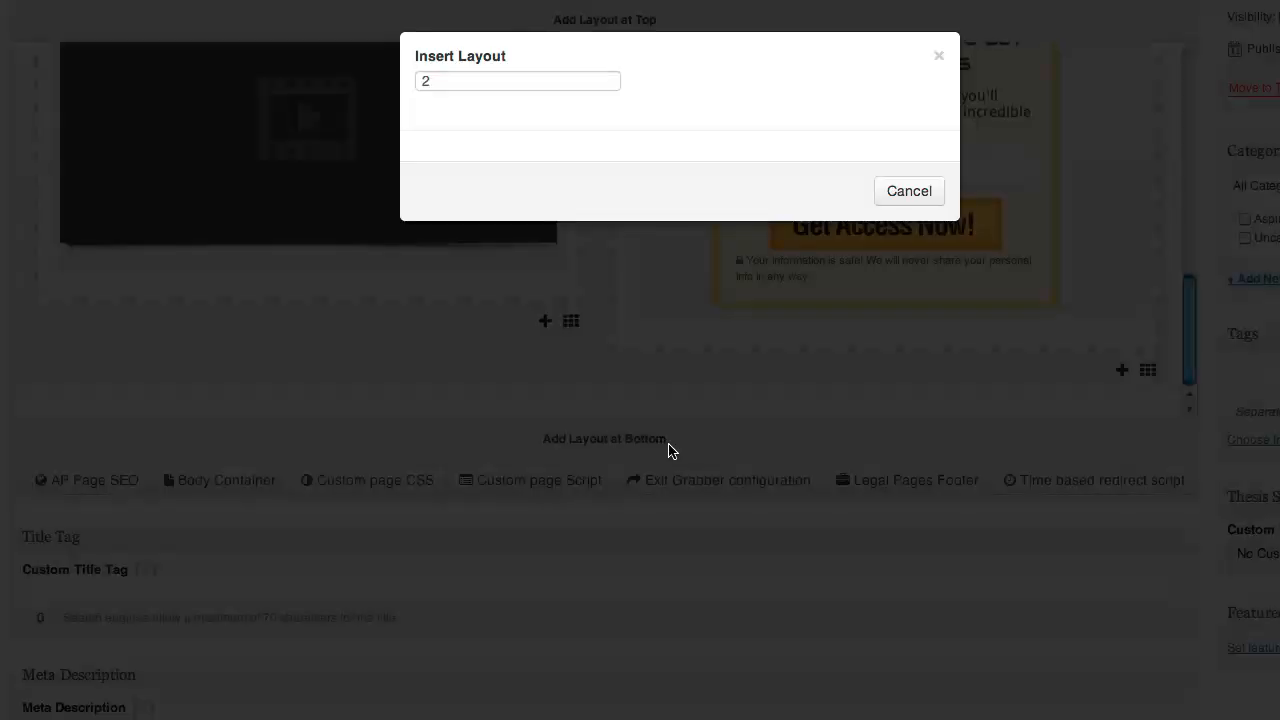
{"action": "left_click_drag", "start_coordinate": [463, 83], "coordinate": [408, 82]}
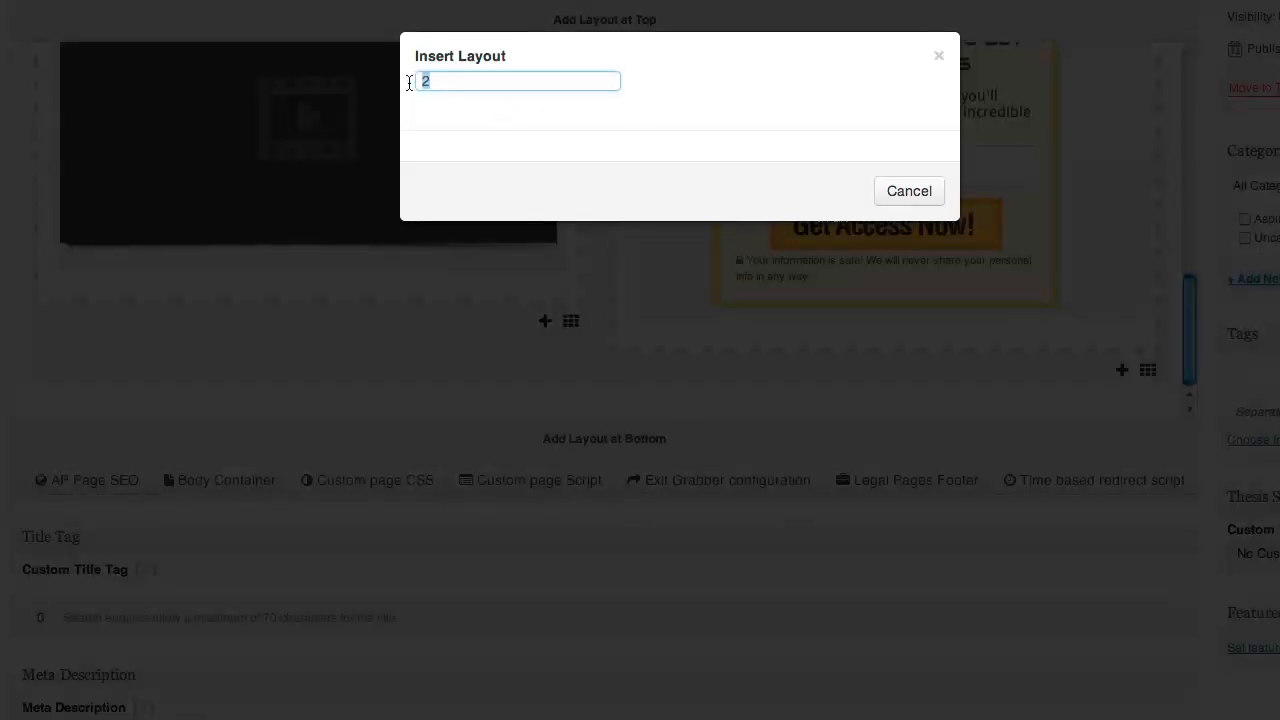
{"action": "type", "text": "1"}
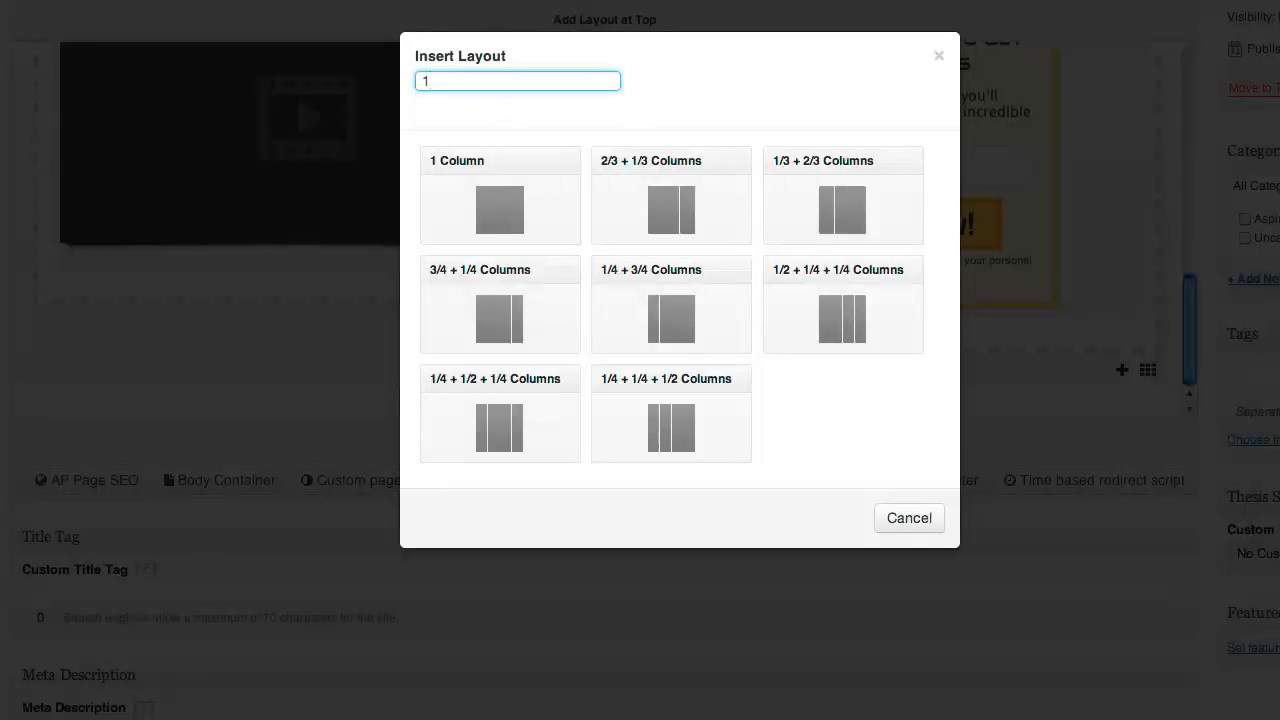
{"action": "left_click", "coordinate": [491, 203]}
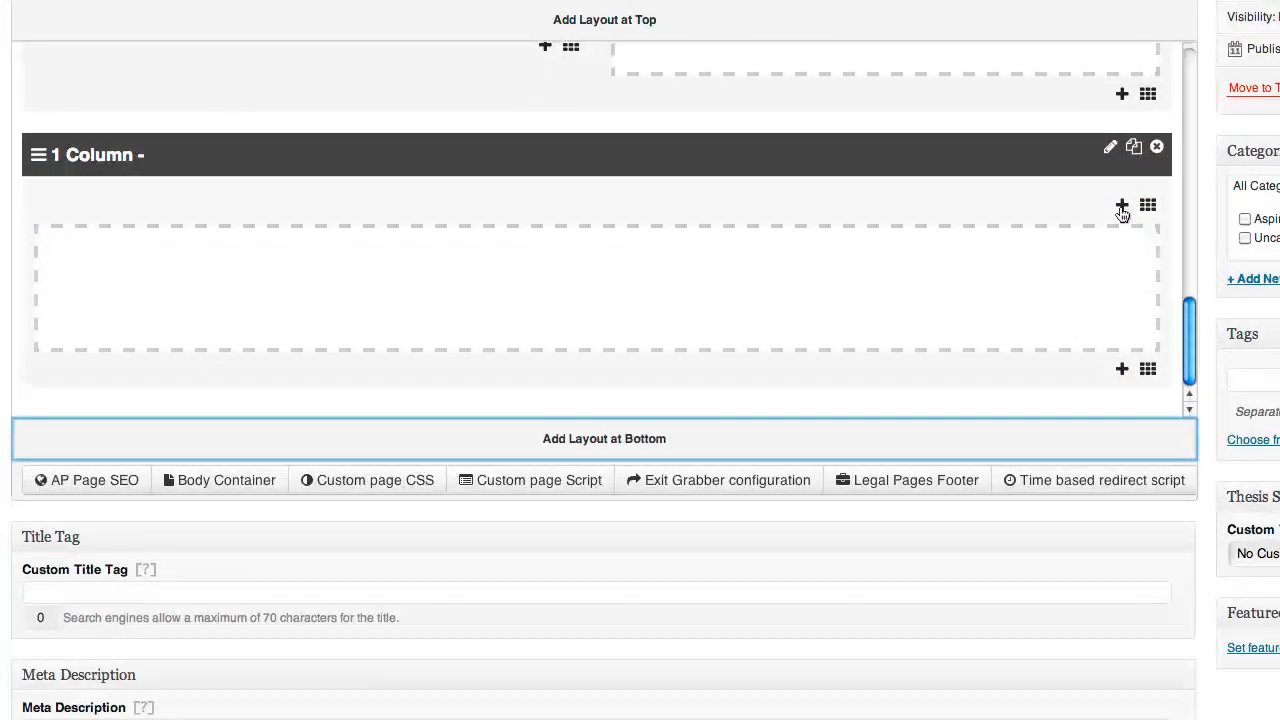
Insert a Headline widget into the new column
{"action": "left_click", "coordinate": [1122, 205]}
{"action": "type", "text": "opt"}
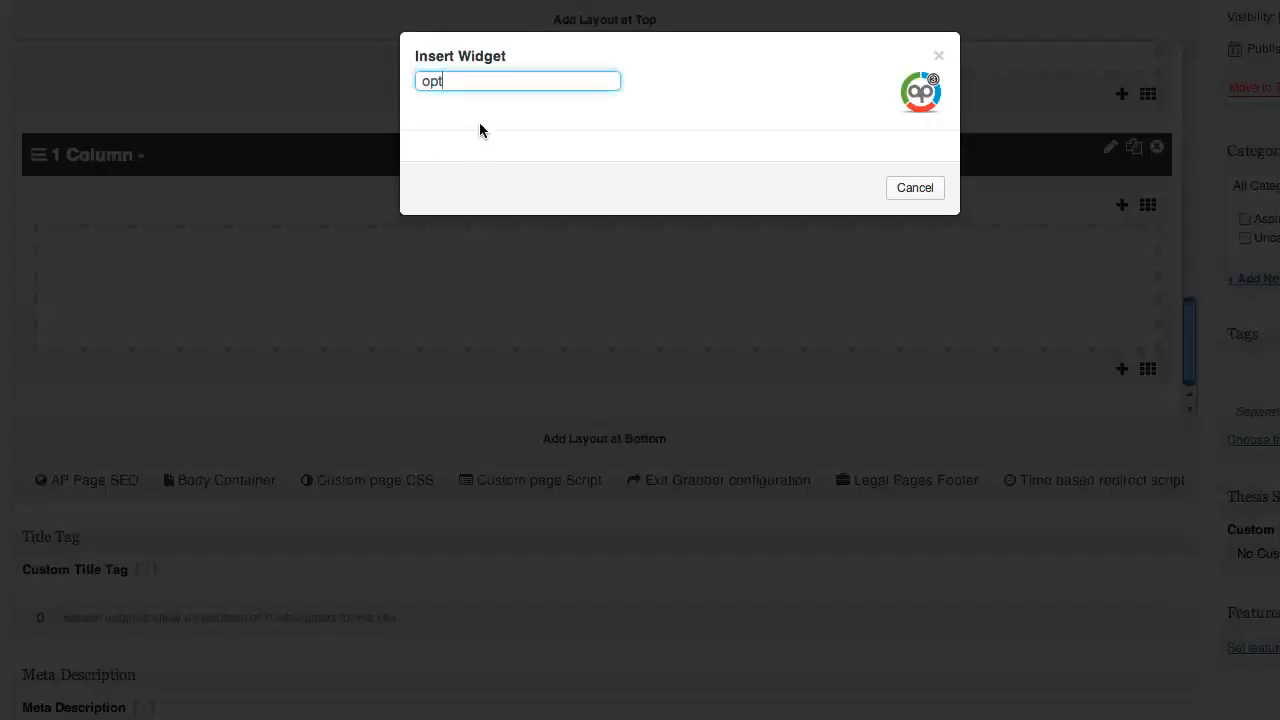
{"action": "double_click", "coordinate": [427, 81]}
{"action": "type", "text": "head"}
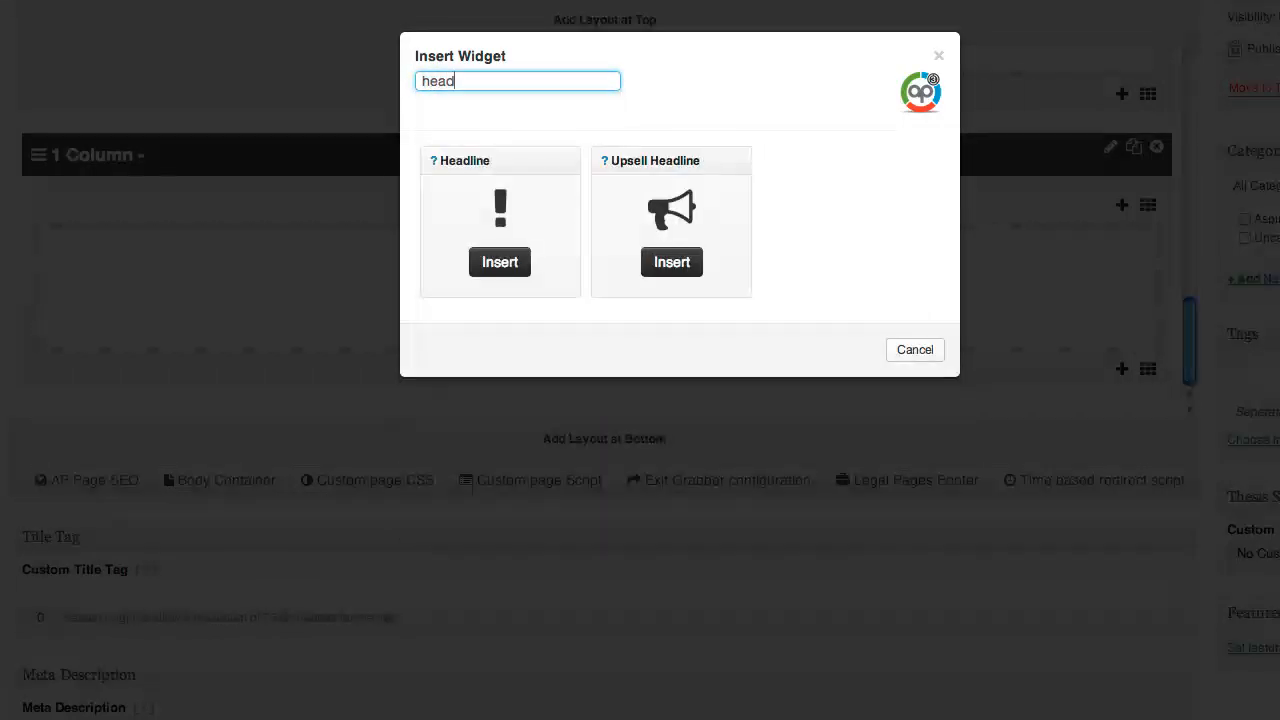
{"action": "left_click", "coordinate": [499, 268]}
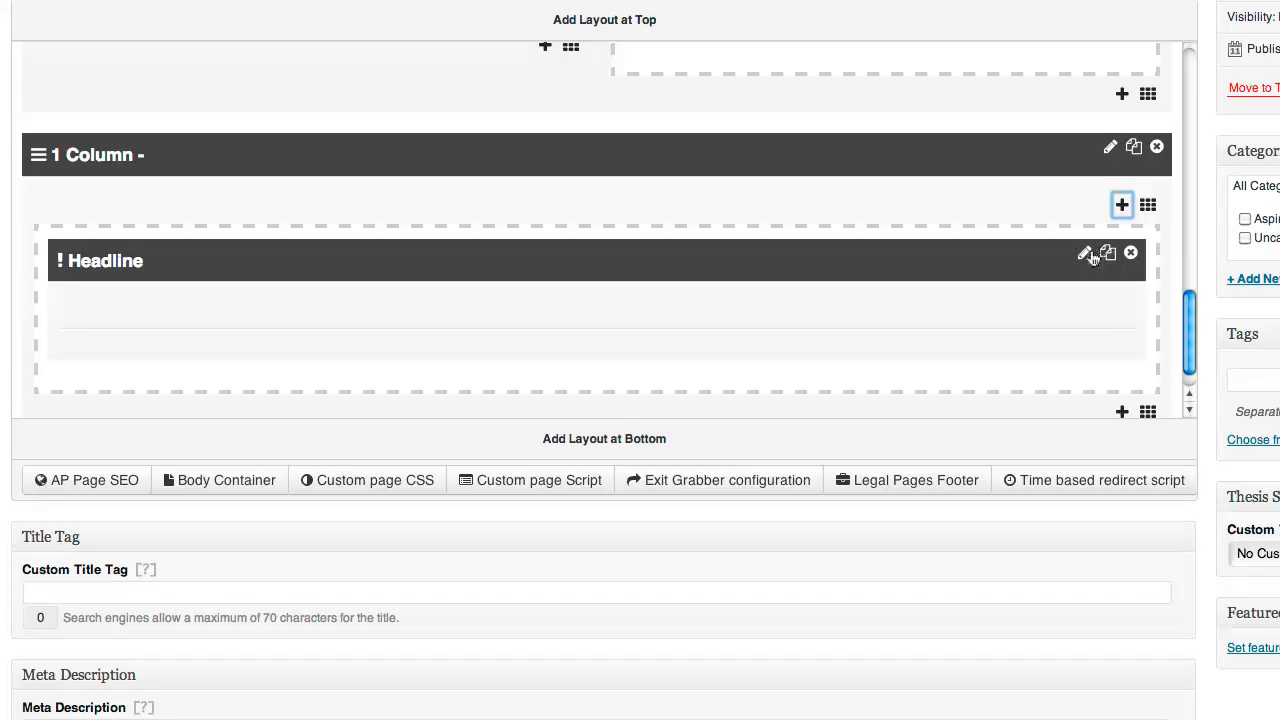
Open the Headline widget's settings, leaving the headline font as Tahoma
{"action": "left_click", "coordinate": [1084, 254]}
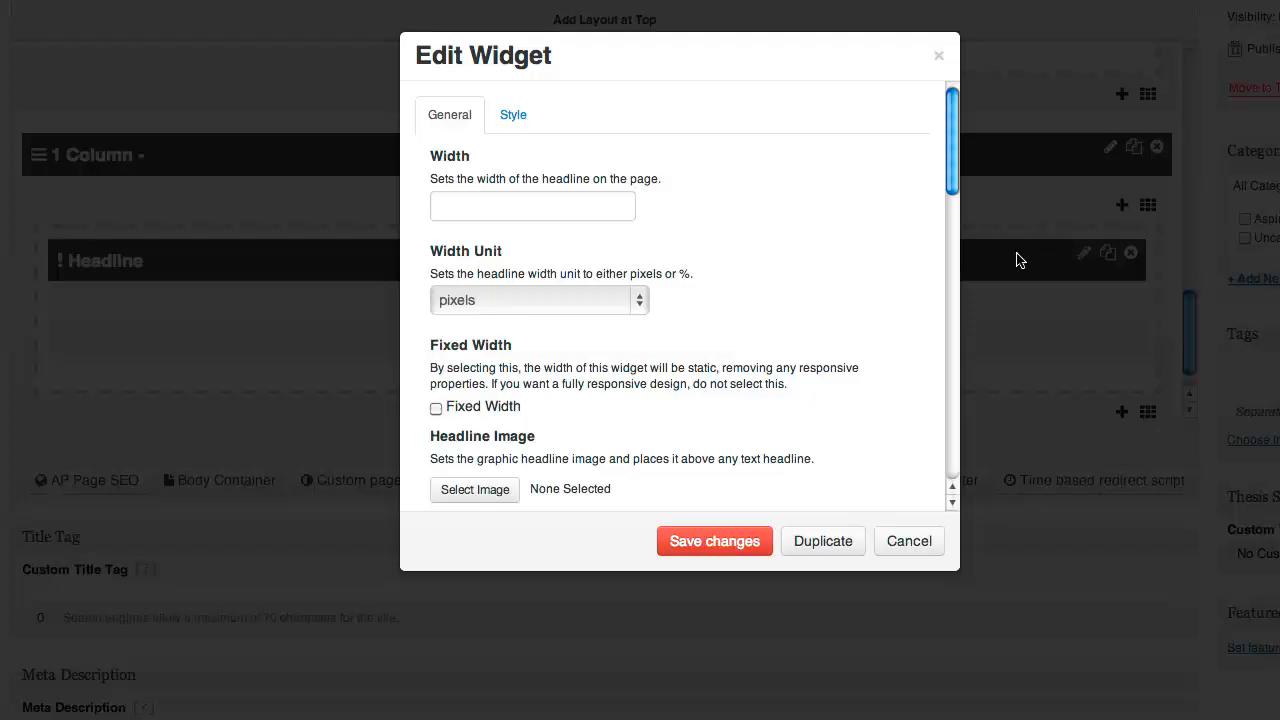
{"action": "scroll", "coordinate": [528, 234], "scroll_direction": "down", "scroll_amount": 5}
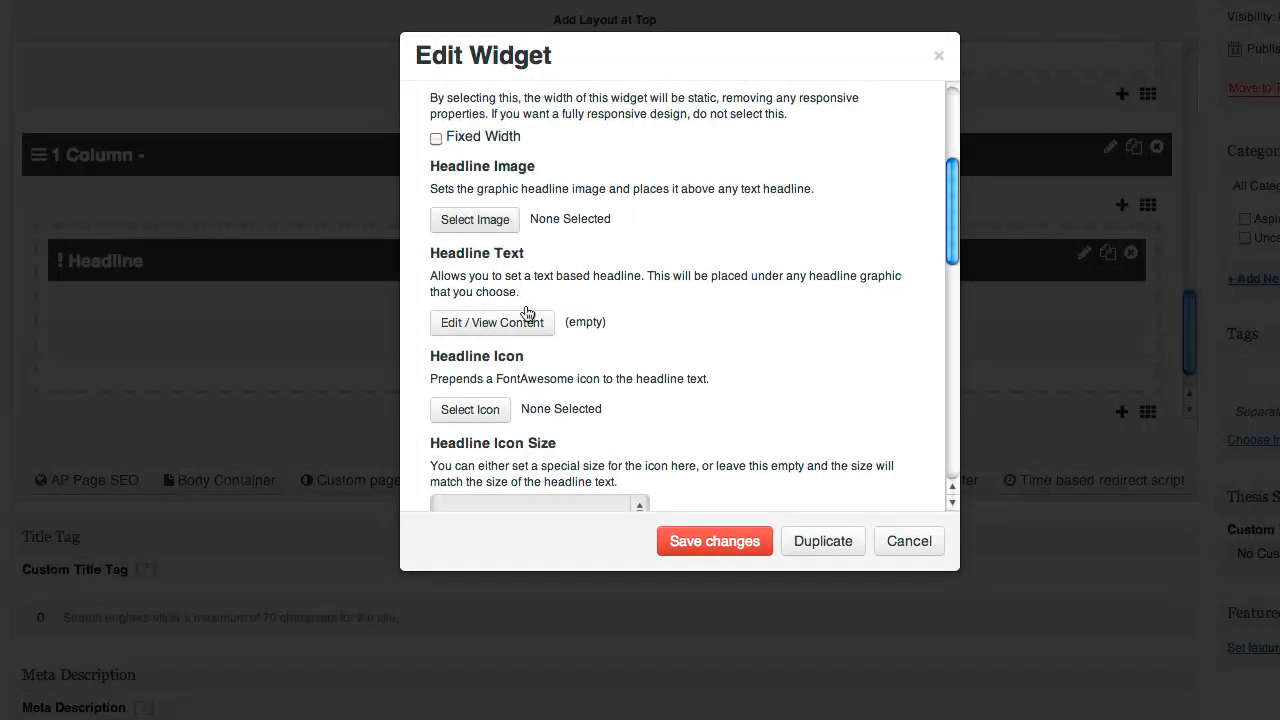
{"action": "scroll", "coordinate": [592, 482], "scroll_direction": "down", "scroll_amount": 5}
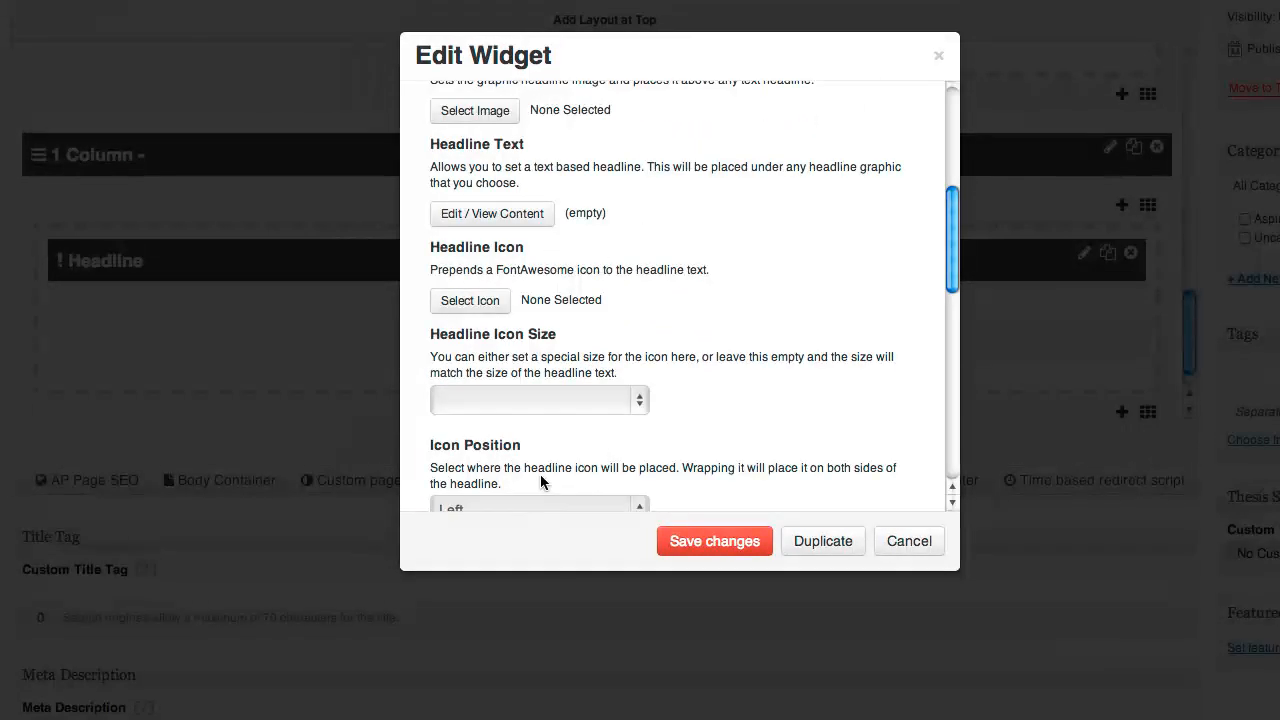
{"action": "scroll", "coordinate": [541, 482], "scroll_direction": "down", "scroll_amount": 8}
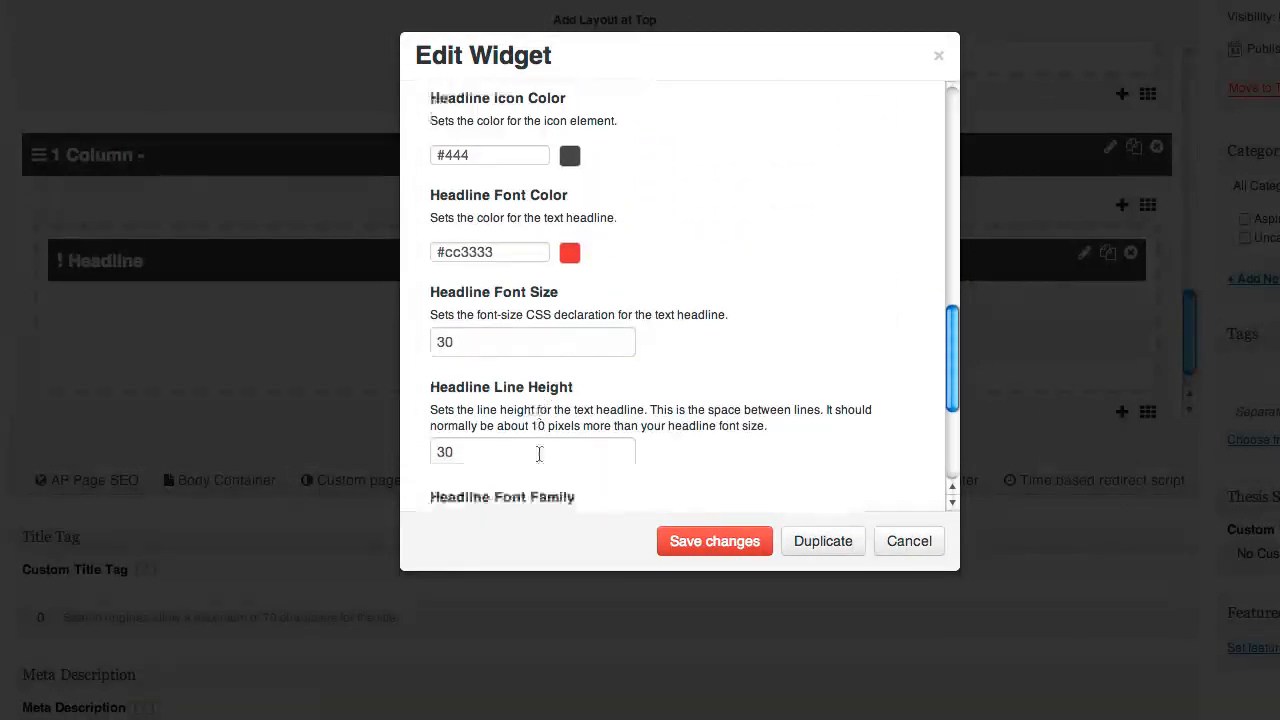
{"action": "left_click", "coordinate": [497, 357]}
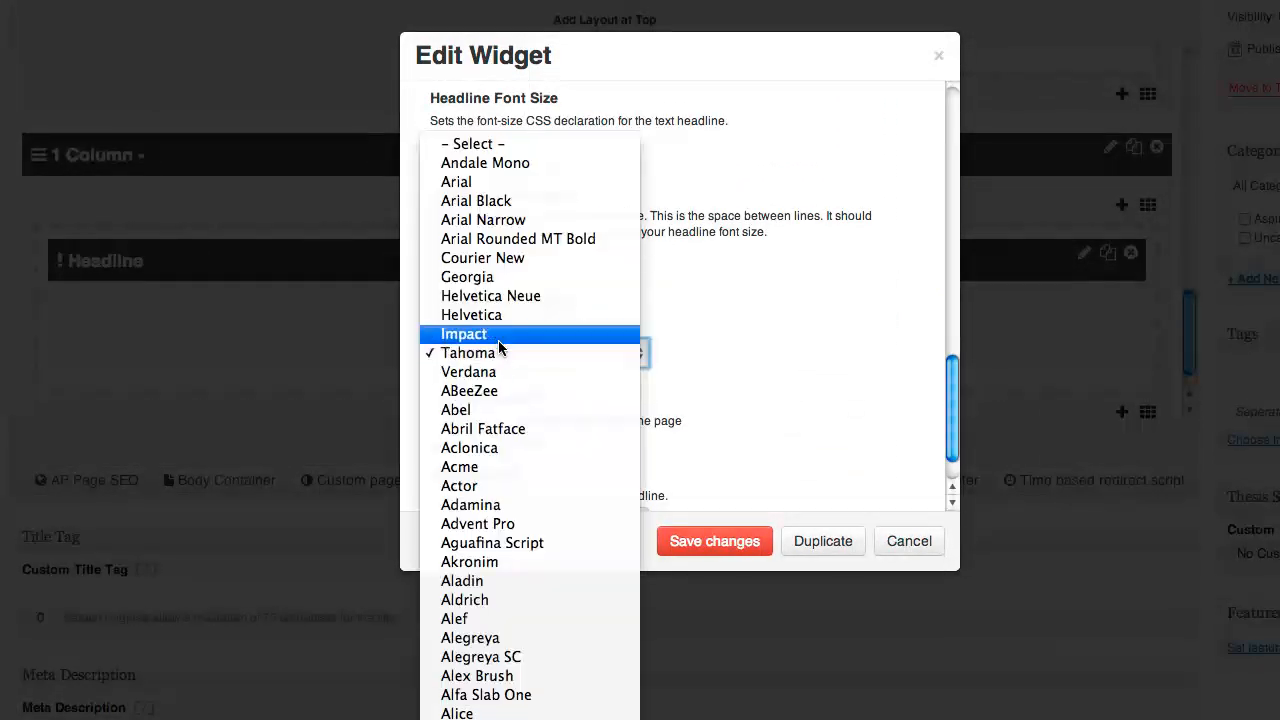
{"action": "scroll", "coordinate": [500, 370], "scroll_direction": "down", "scroll_amount": 10}
{"action": "scroll", "coordinate": [500, 382], "scroll_direction": "up", "scroll_amount": 15}
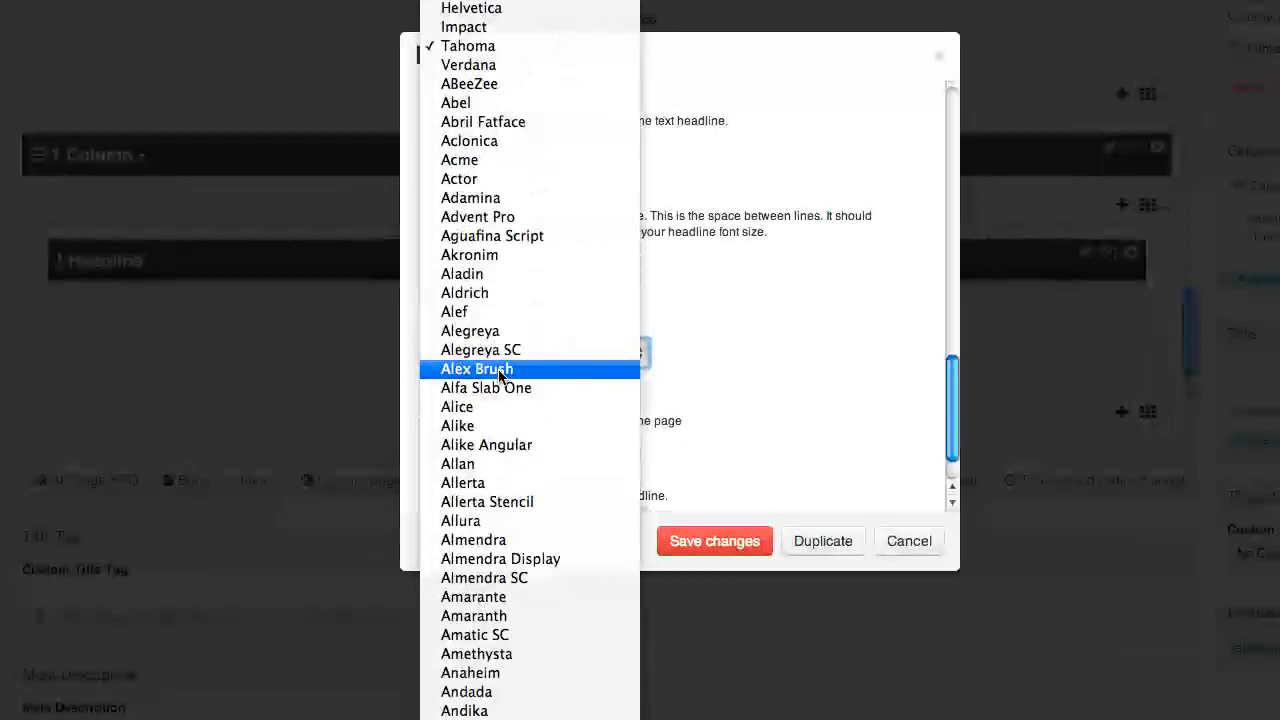
{"action": "left_click", "coordinate": [757, 324]}
{"action": "scroll", "coordinate": [757, 324], "scroll_direction": "up", "scroll_amount": 10}
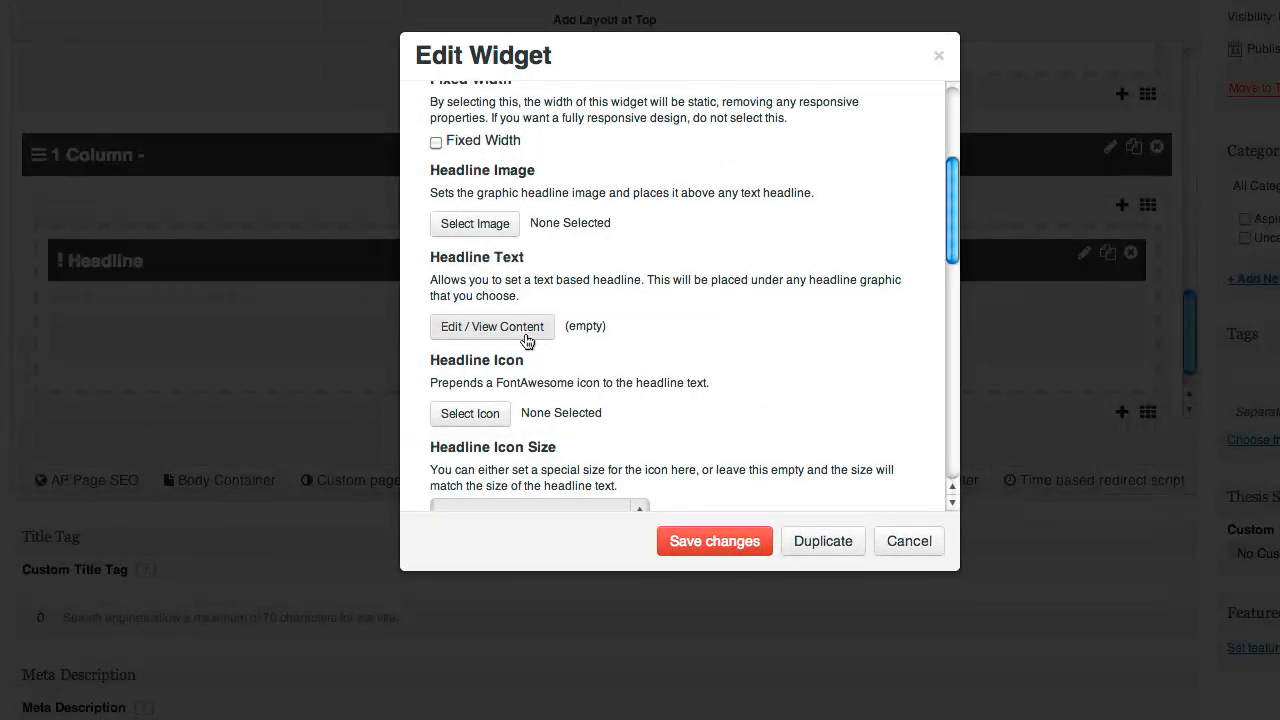
{"action": "scroll", "coordinate": [531, 336], "scroll_direction": "up", "scroll_amount": 3}
Set the headline graphic to please_read_bold and save the widget
{"action": "left_click", "coordinate": [462, 310]}
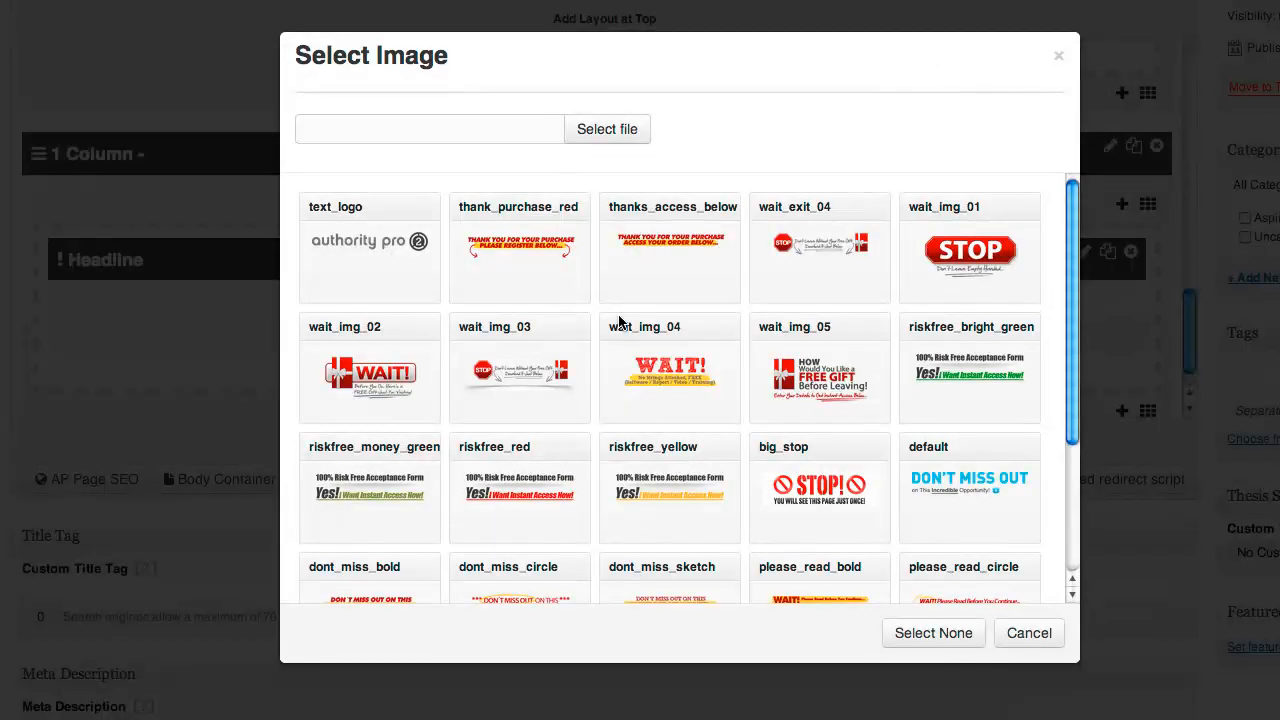
{"action": "scroll", "coordinate": [685, 360], "scroll_direction": "down", "scroll_amount": 3}
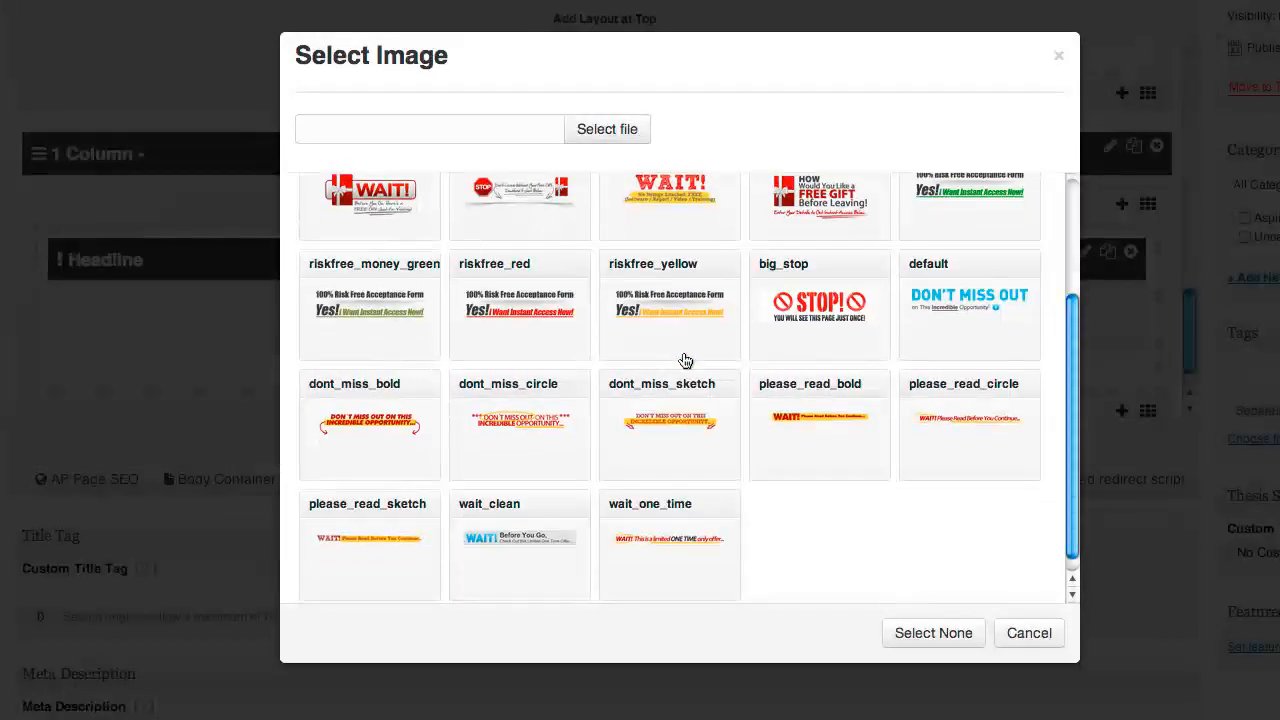
{"action": "left_click", "coordinate": [806, 427]}
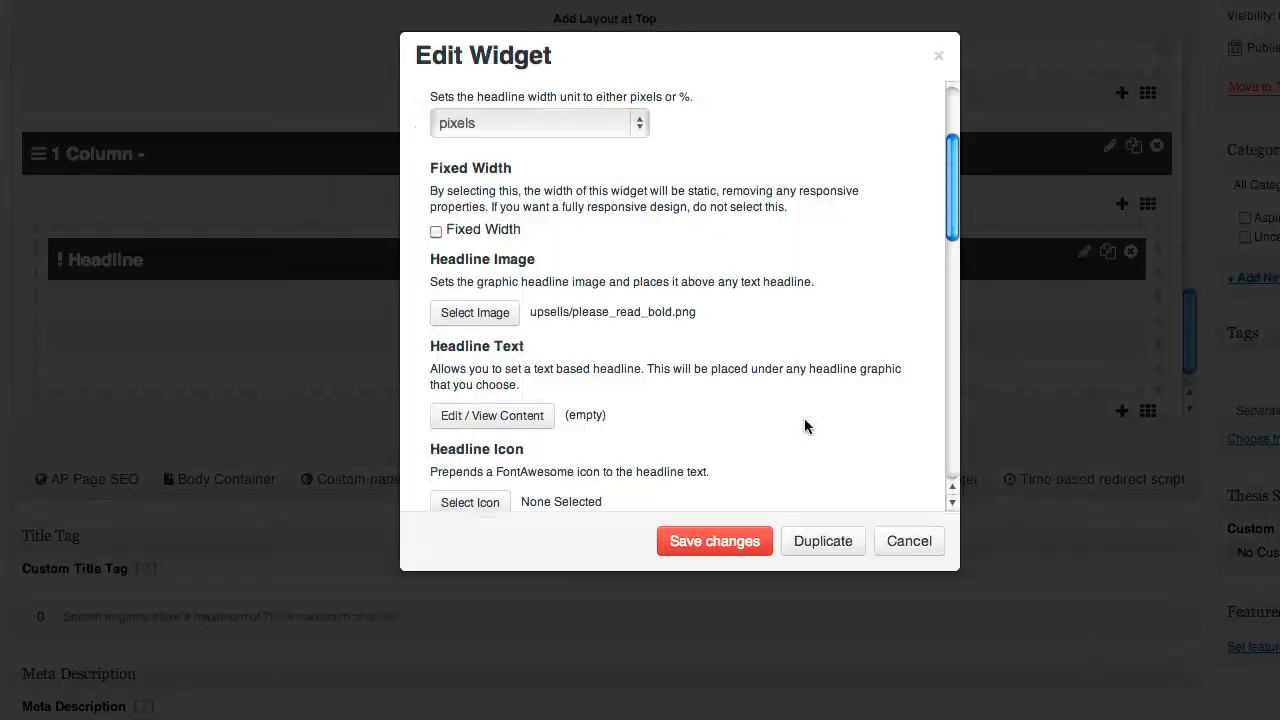
{"action": "left_click", "coordinate": [714, 541]}
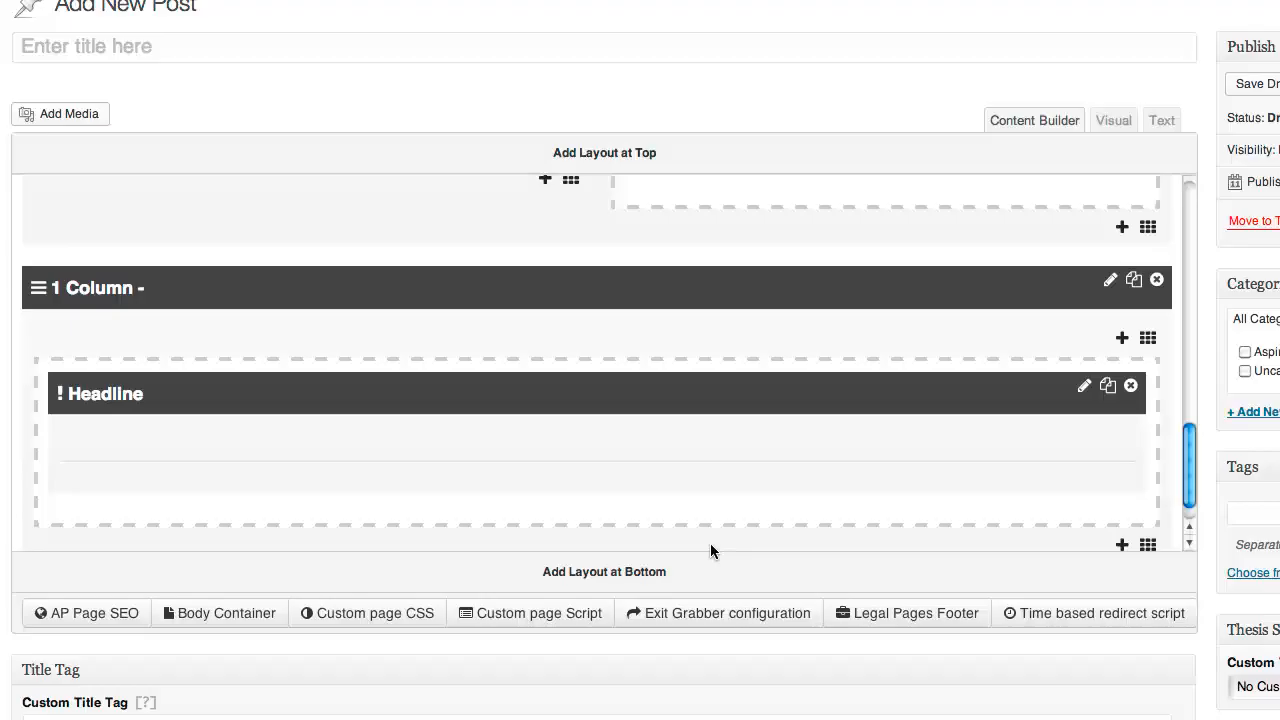
{"action": "scroll", "coordinate": [562, 352], "scroll_direction": "down", "scroll_amount": 5}
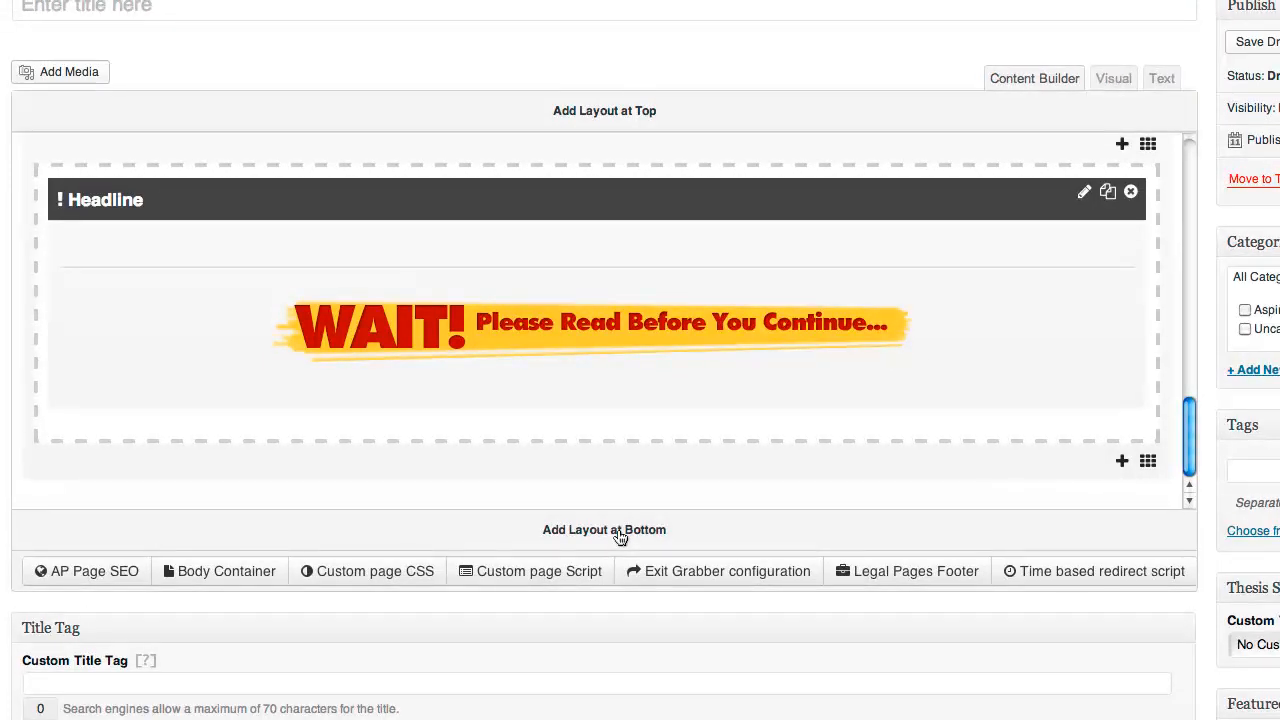
{"action": "left_click", "coordinate": [619, 537]}
Insert another 1 Column layout, searching '1 co', and open its layout settings
{"action": "type", "text": "1"}
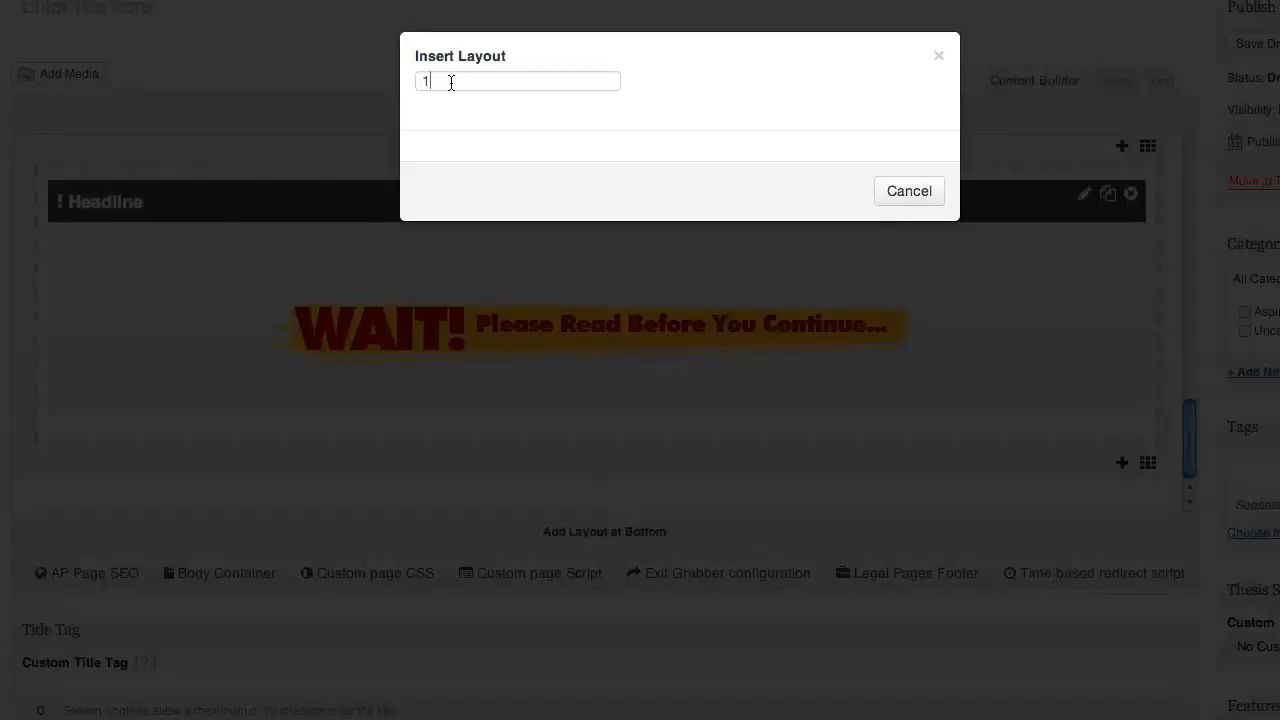
{"action": "type", "text": " colu"}
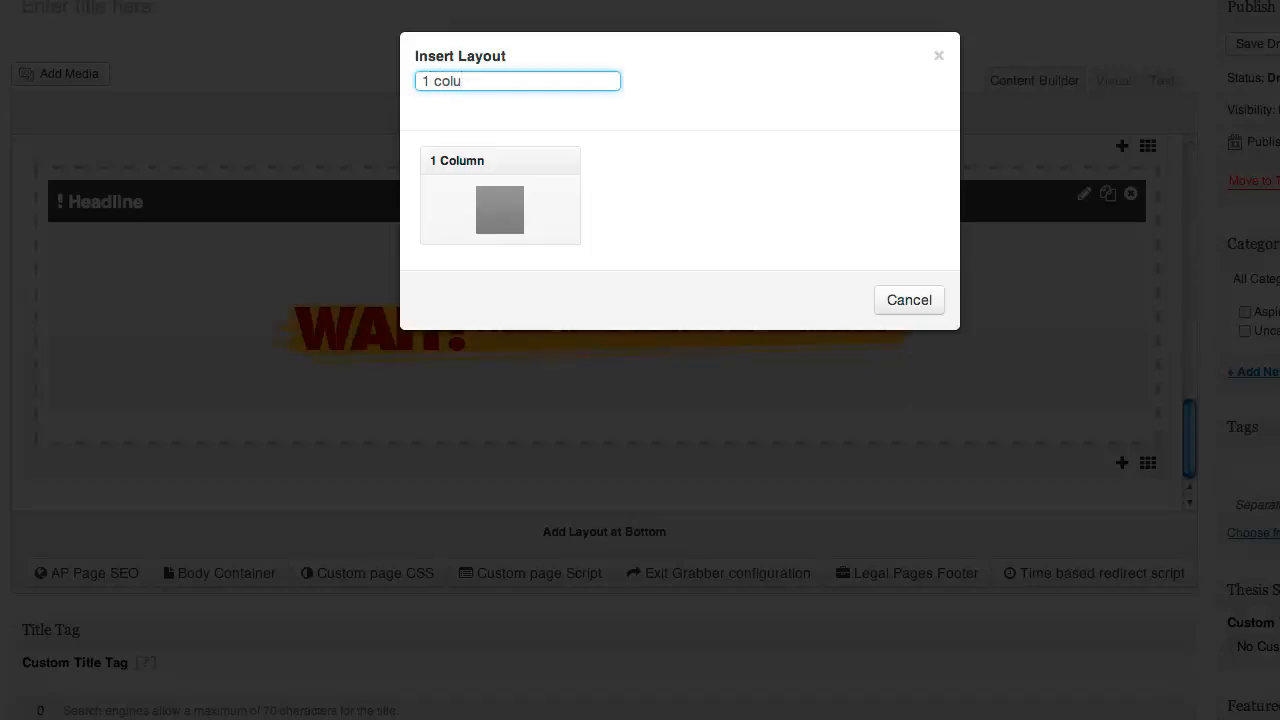
{"action": "left_click", "coordinate": [499, 221]}
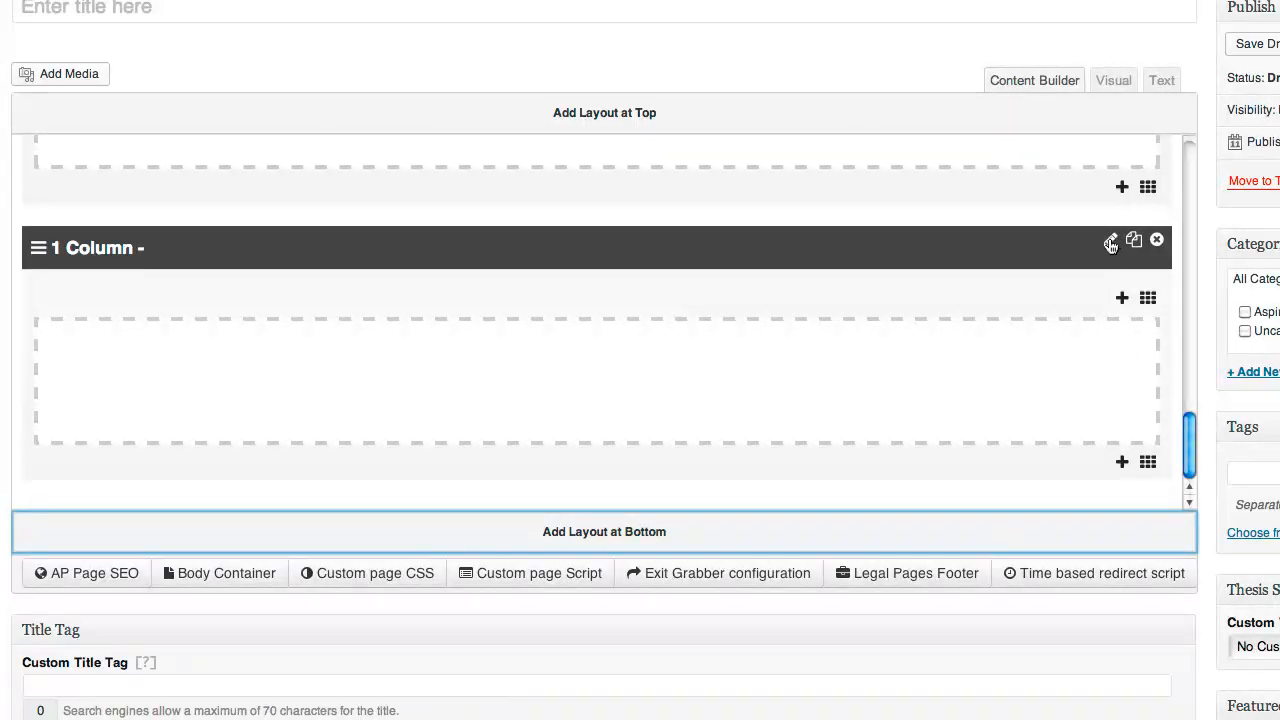
{"action": "left_click", "coordinate": [1111, 245]}
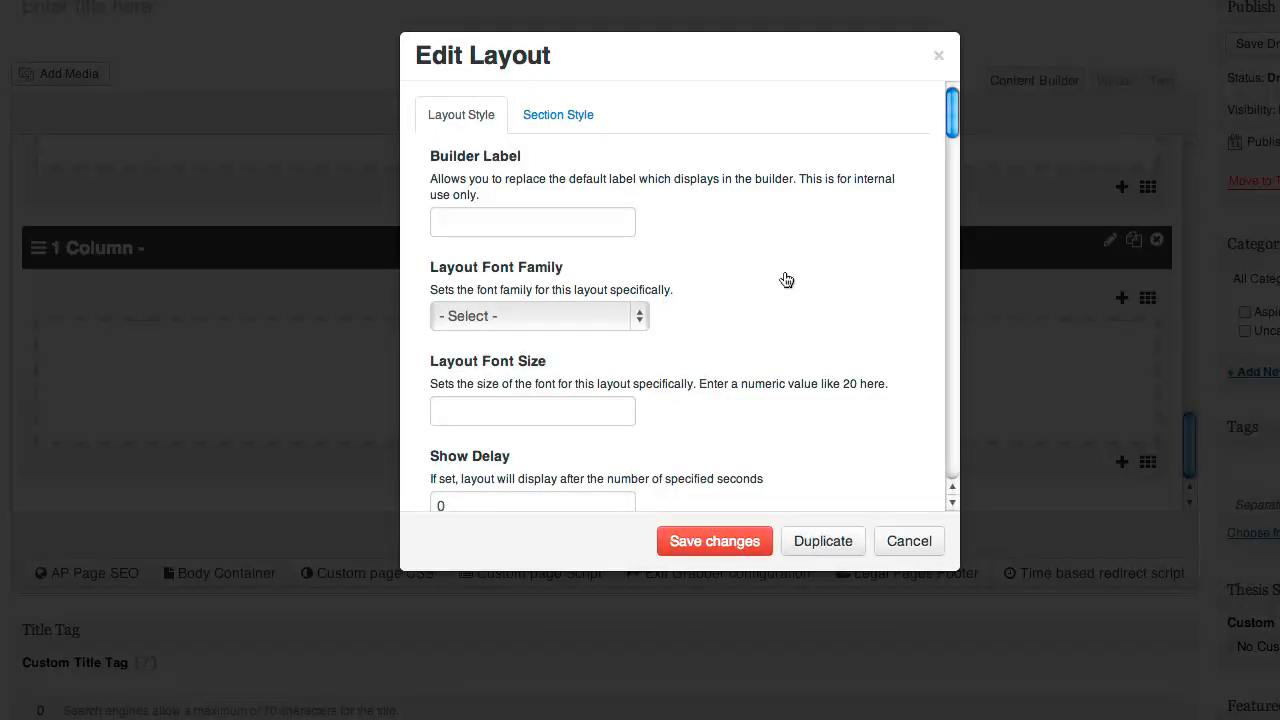
{"action": "scroll", "coordinate": [784, 283], "scroll_direction": "down", "scroll_amount": 2}
{"action": "scroll", "coordinate": [785, 279], "scroll_direction": "down", "scroll_amount": 1}
{"action": "scroll", "coordinate": [784, 271], "scroll_direction": "down", "scroll_amount": 6}
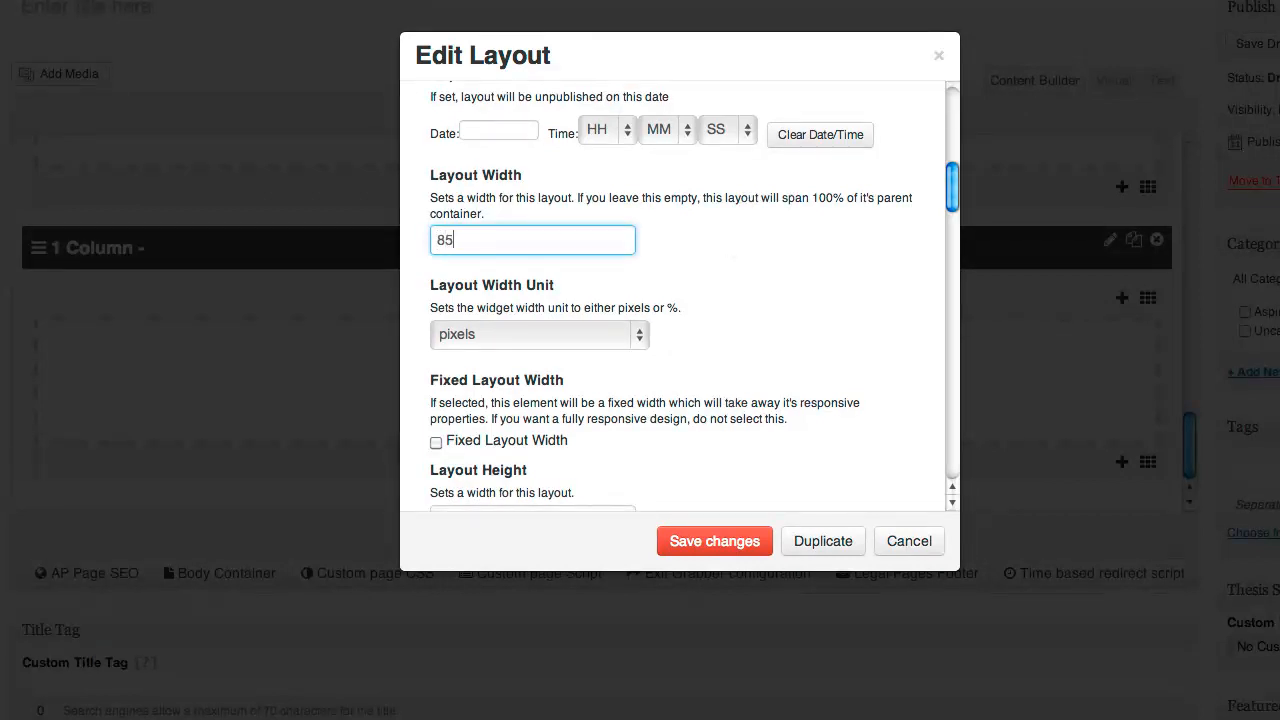
Set the layout width to 85 %, centre it on the page, and use inner padding 20
{"action": "left_click", "coordinate": [566, 348]}
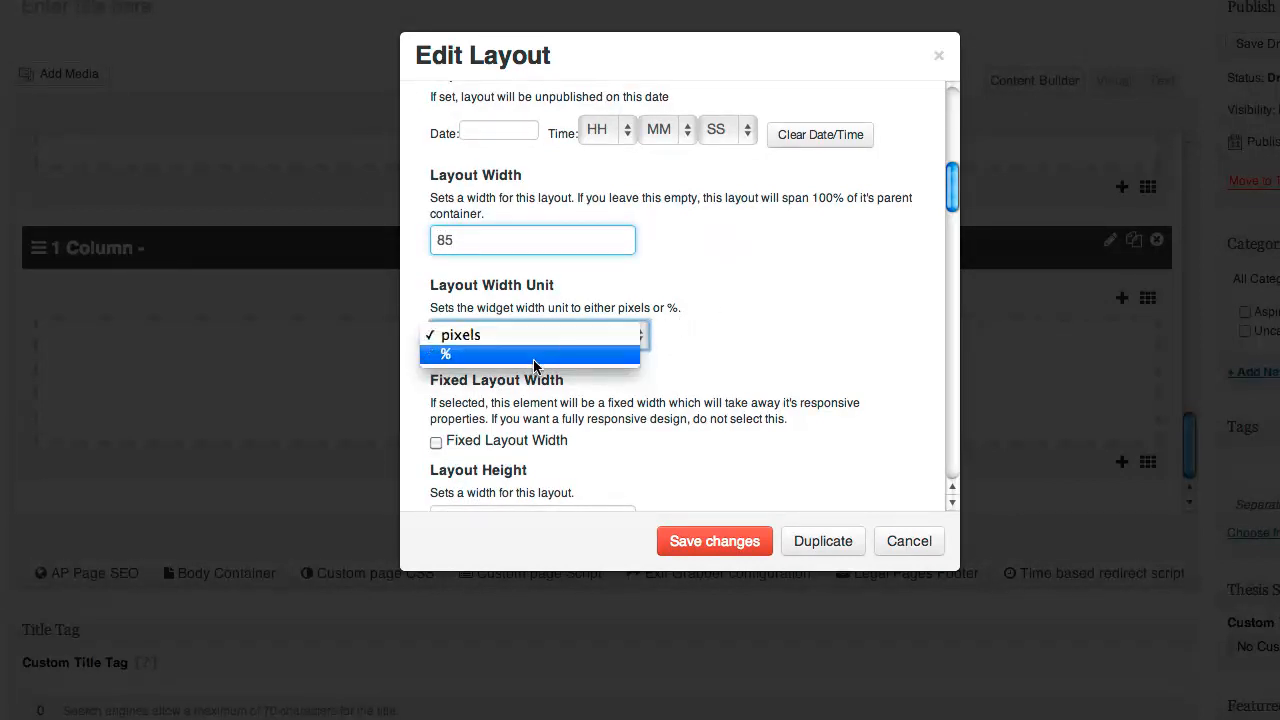
{"action": "left_click", "coordinate": [531, 358]}
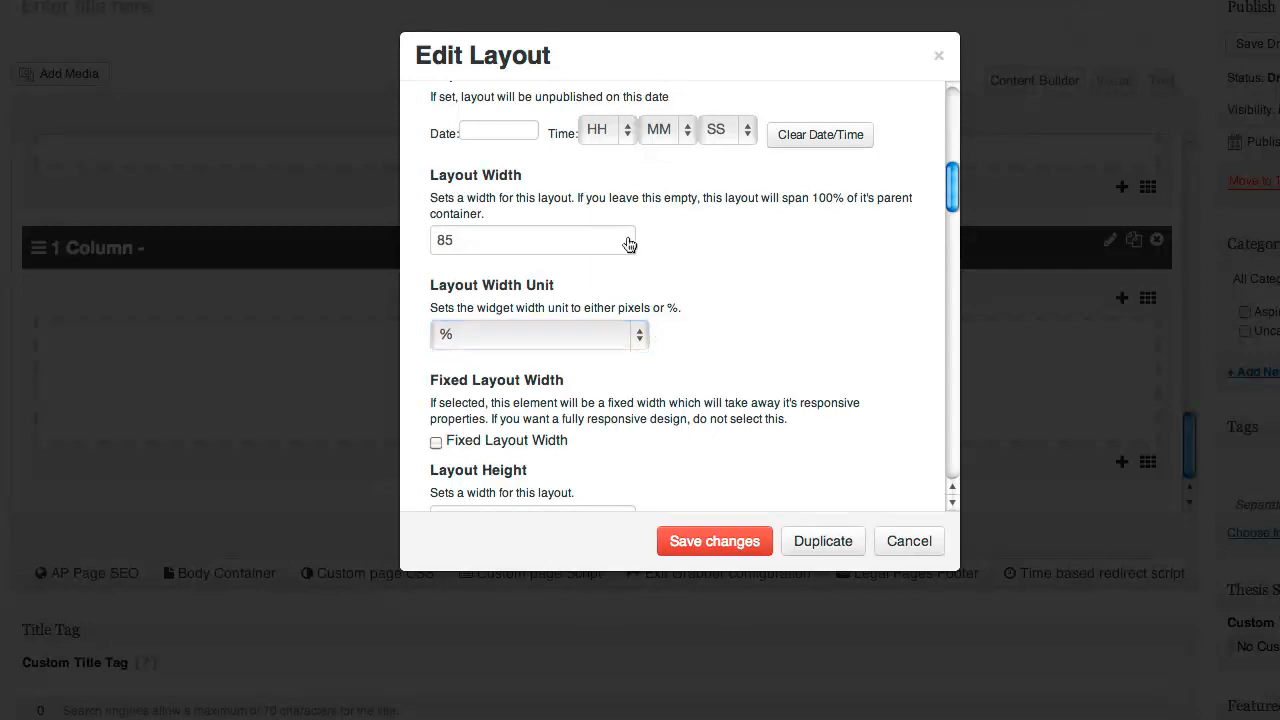
{"action": "scroll", "coordinate": [572, 380], "scroll_direction": "down", "scroll_amount": 2}
{"action": "scroll", "coordinate": [572, 378], "scroll_direction": "down", "scroll_amount": 6}
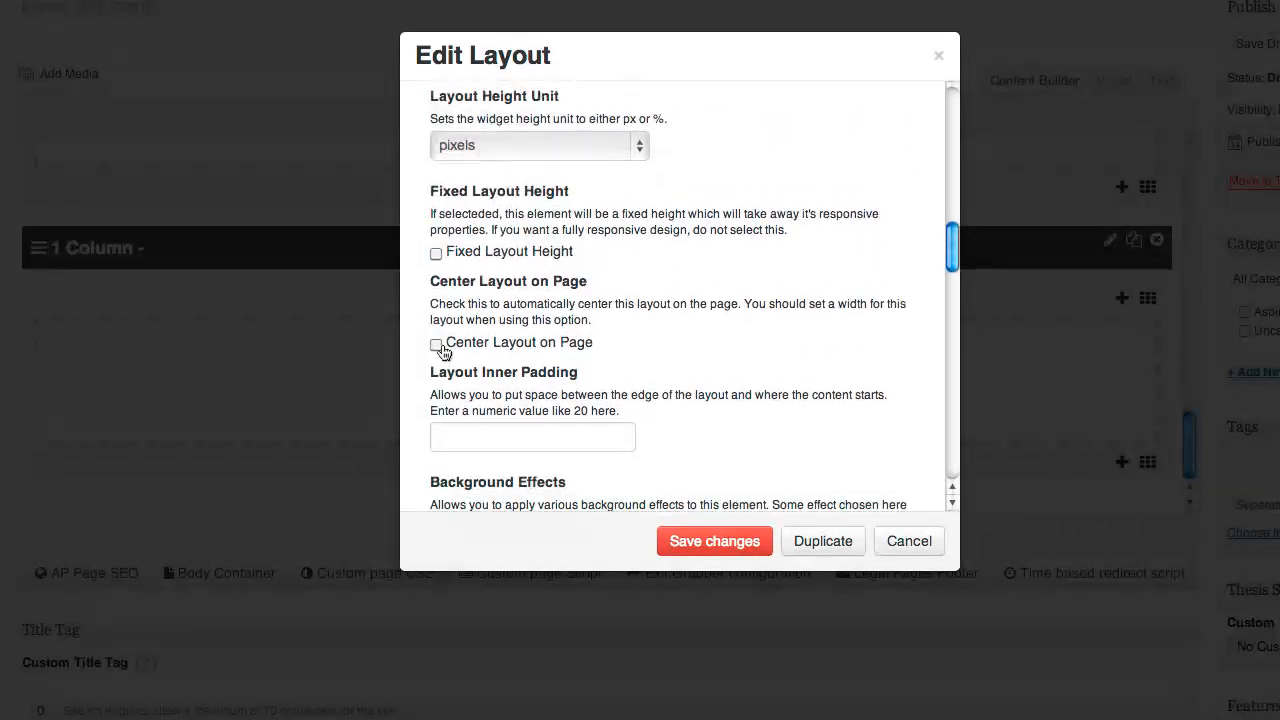
{"action": "left_click", "coordinate": [436, 345]}
{"action": "left_click", "coordinate": [561, 438]}
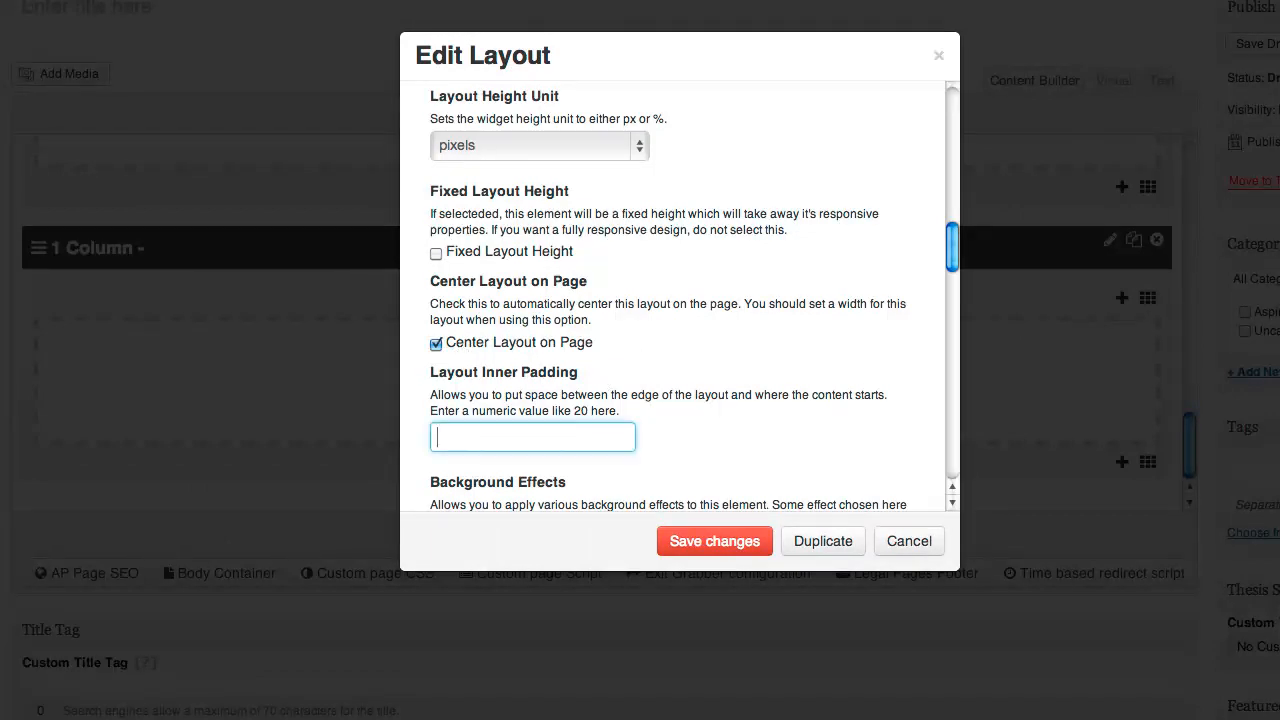
{"action": "scroll", "coordinate": [737, 390], "scroll_direction": "down", "scroll_amount": 5}
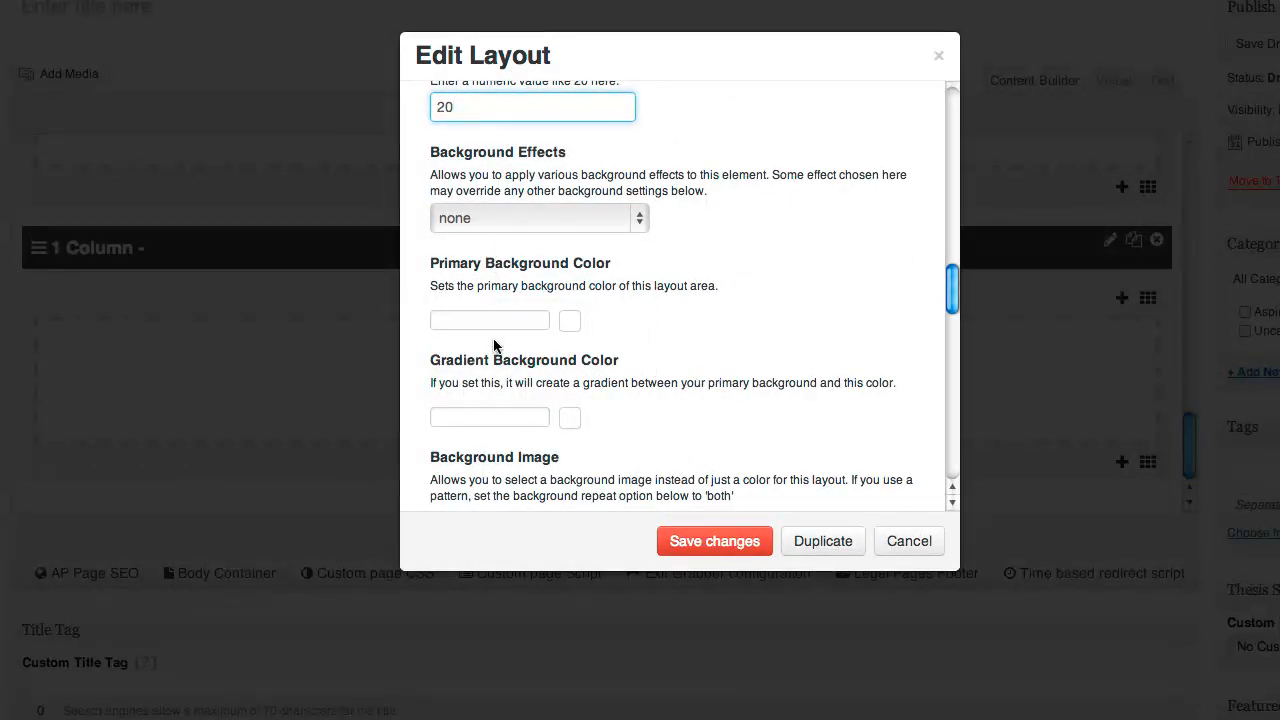
{"action": "scroll", "coordinate": [494, 345], "scroll_direction": "down", "scroll_amount": 3}
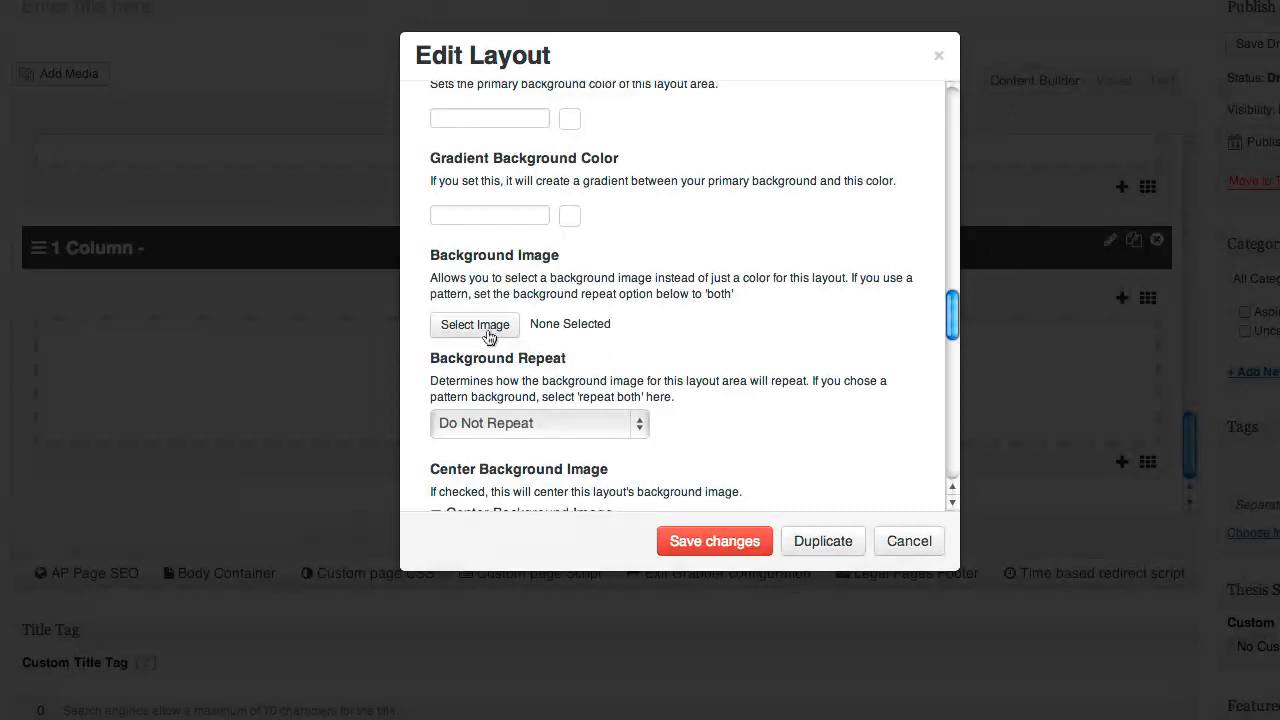
Set the layout background image to the abstract-light-4 pattern
{"action": "left_click", "coordinate": [462, 333]}
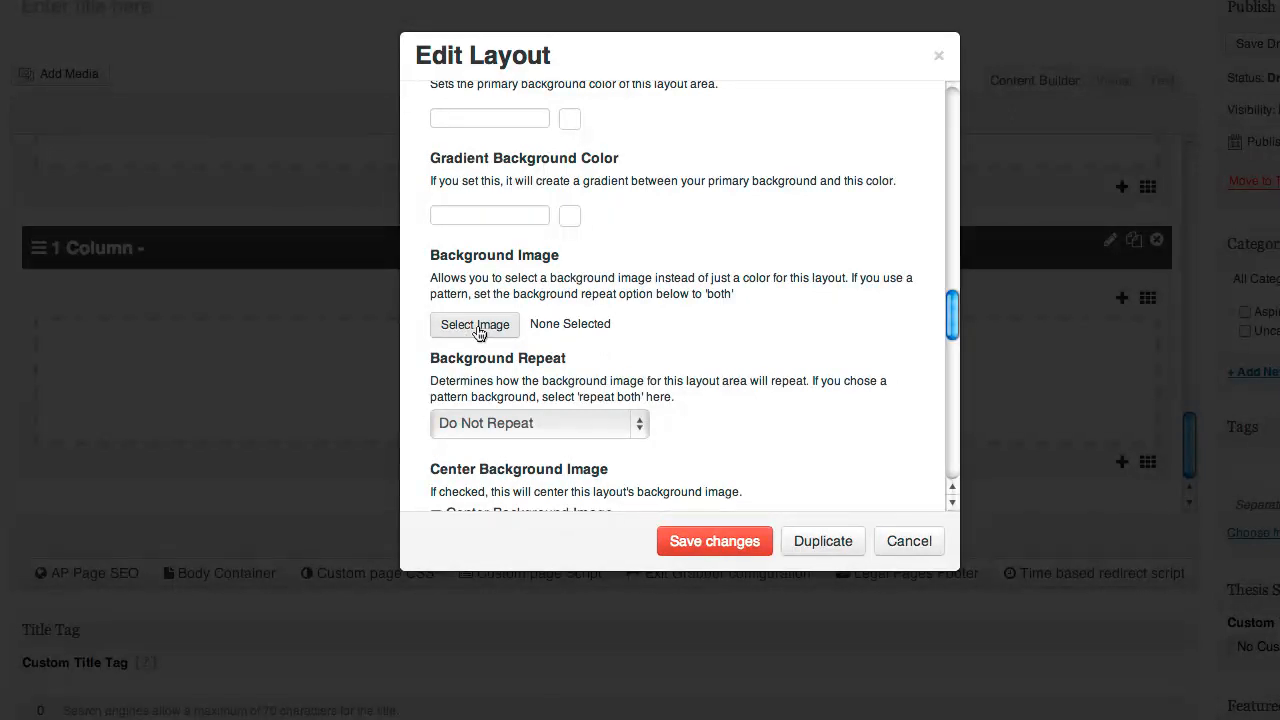
{"action": "left_click", "coordinate": [476, 326]}
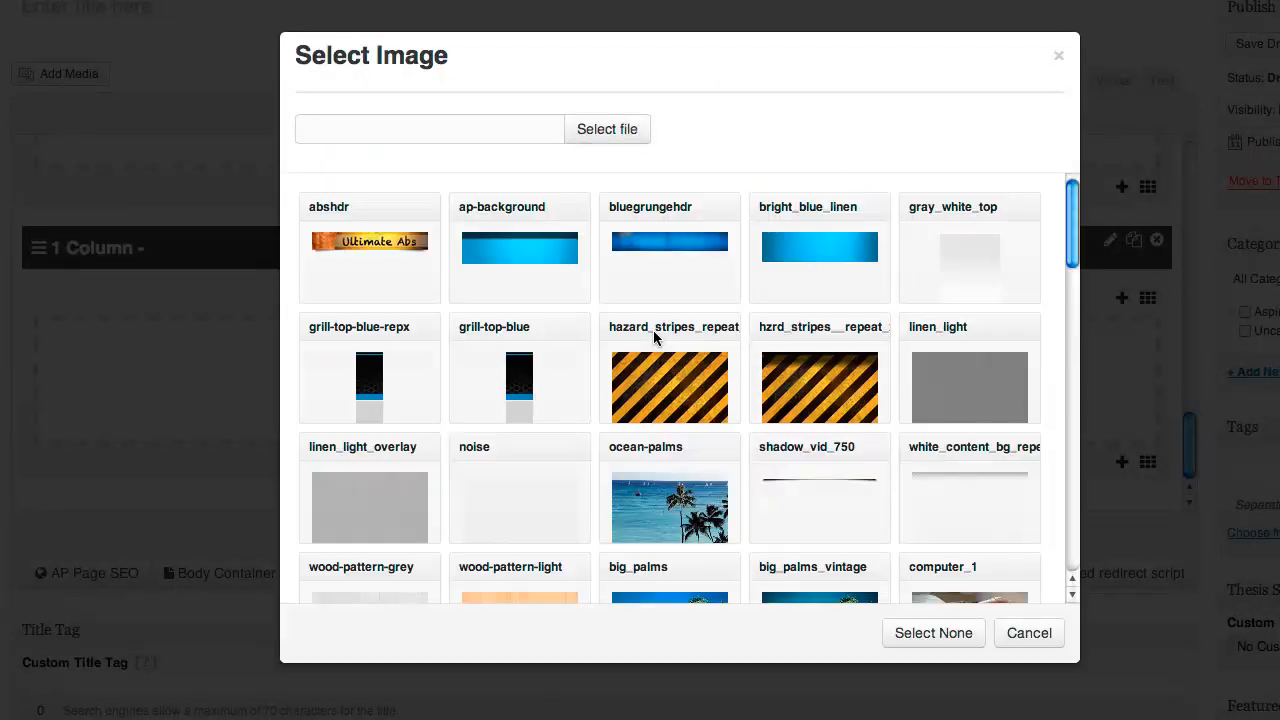
{"action": "scroll", "coordinate": [653, 330], "scroll_direction": "down", "scroll_amount": 3}
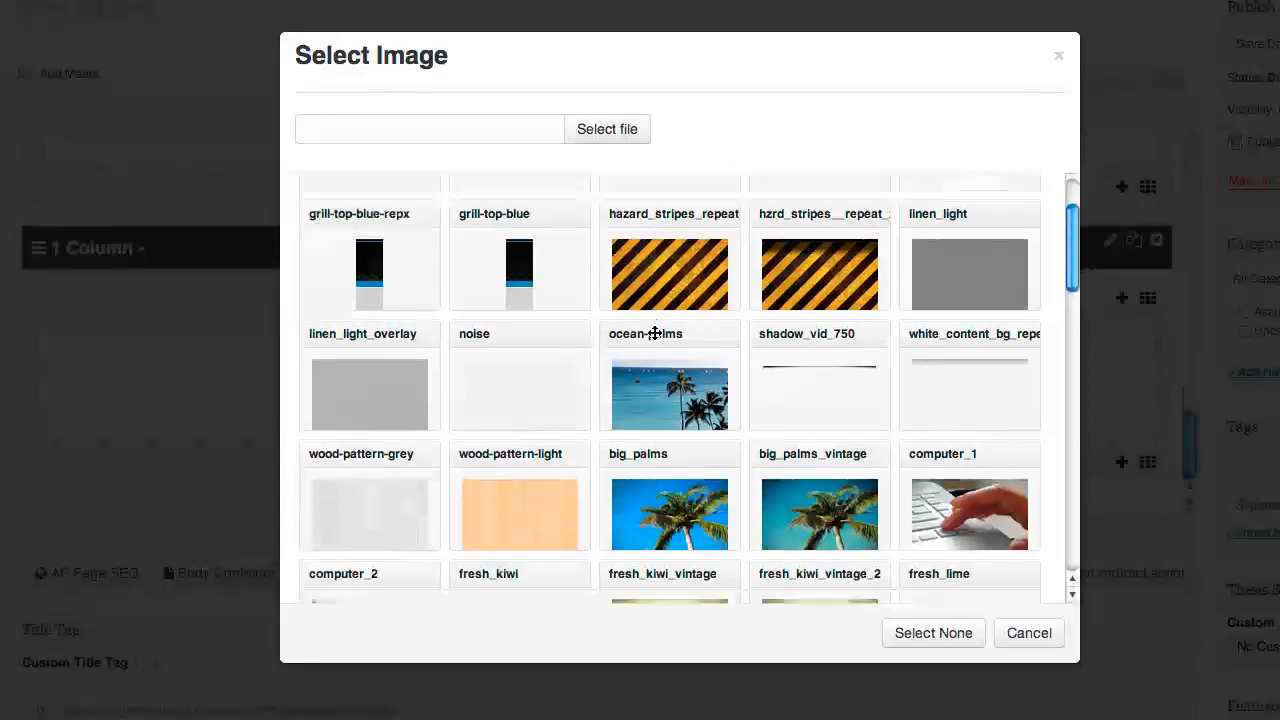
{"action": "scroll", "coordinate": [653, 333], "scroll_direction": "down", "scroll_amount": 2}
{"action": "scroll", "coordinate": [653, 333], "scroll_direction": "down", "scroll_amount": 1}
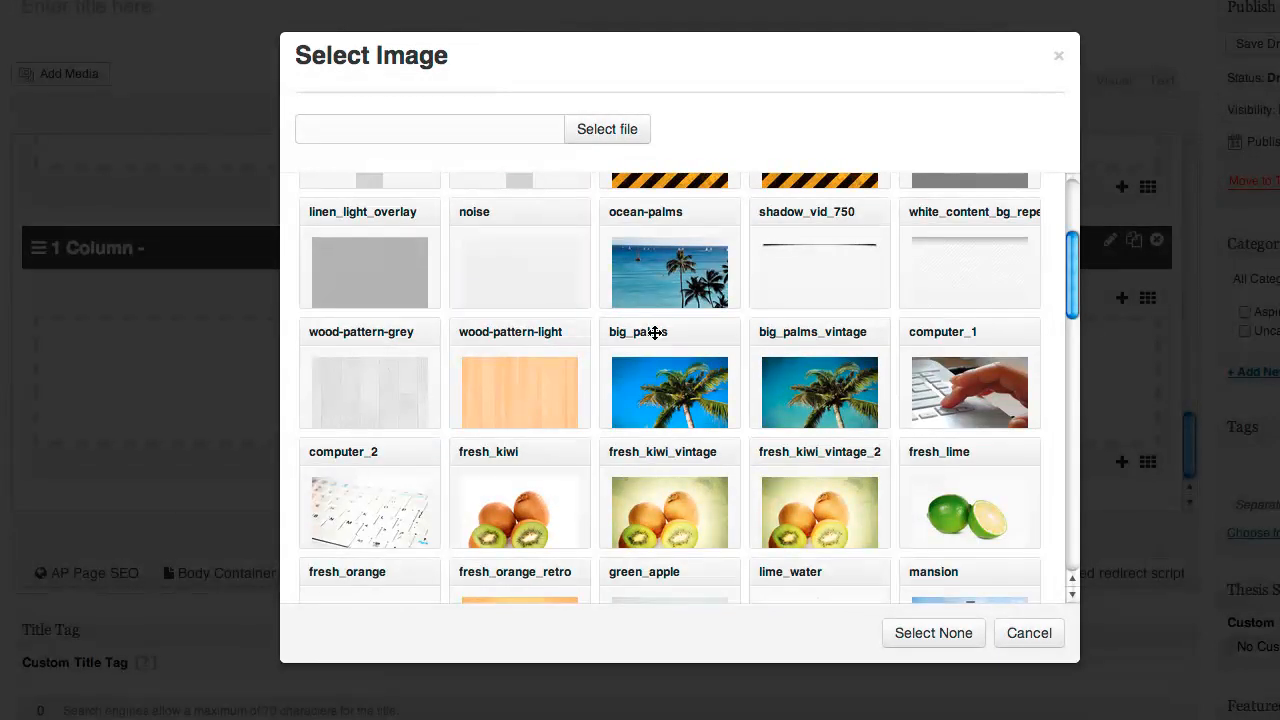
{"action": "scroll", "coordinate": [1012, 333], "scroll_direction": "down", "scroll_amount": 15}
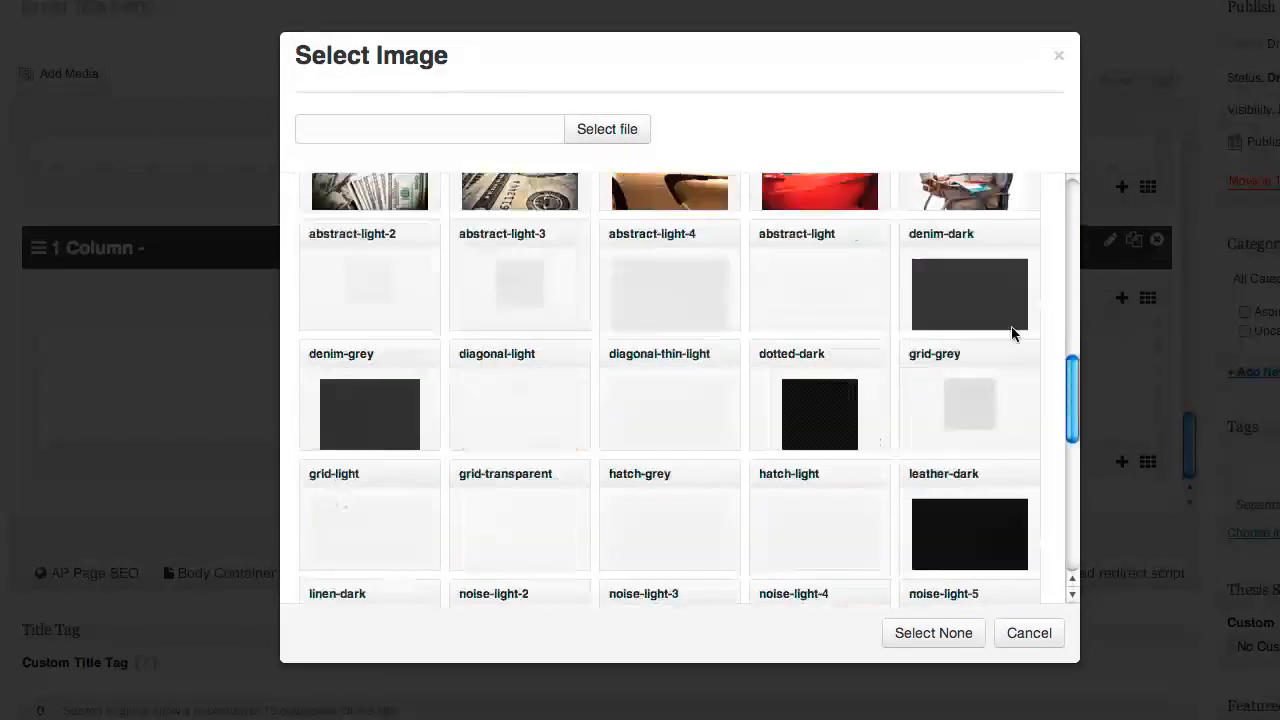
{"action": "left_click", "coordinate": [660, 285]}
{"action": "scroll", "coordinate": [660, 287], "scroll_direction": "down", "scroll_amount": 8}
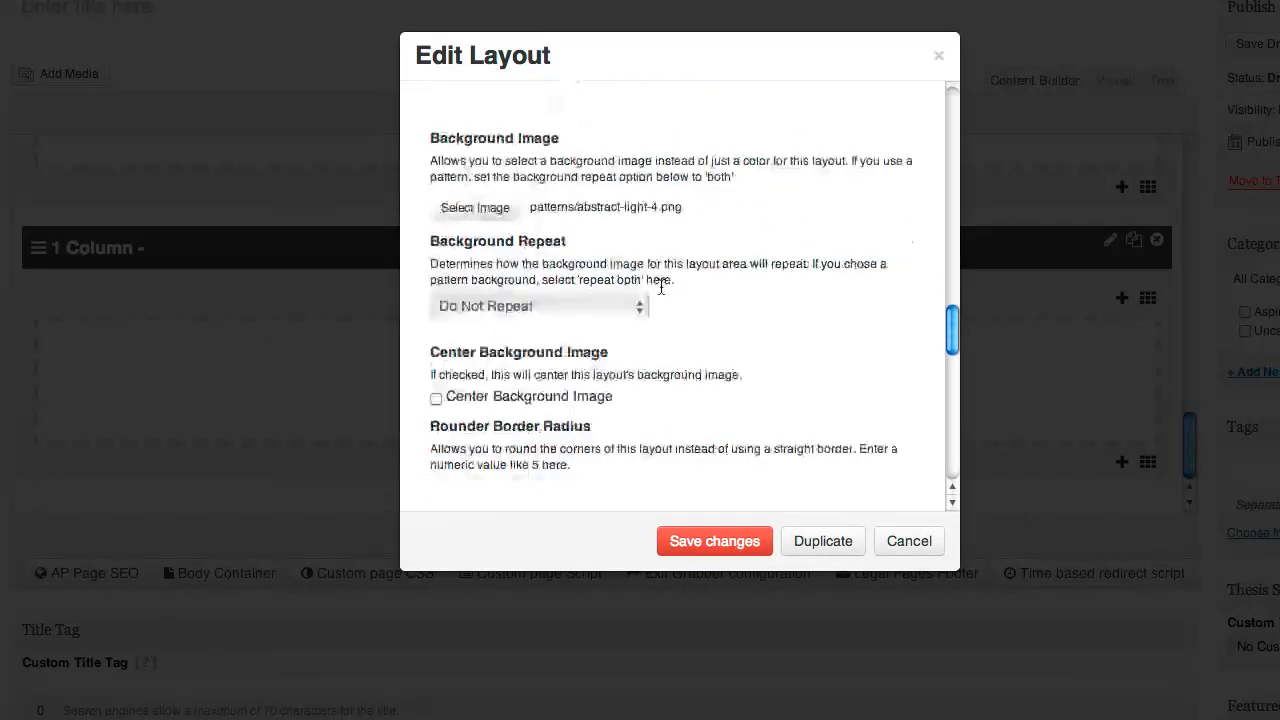
{"action": "scroll", "coordinate": [660, 286], "scroll_direction": "down", "scroll_amount": 2}
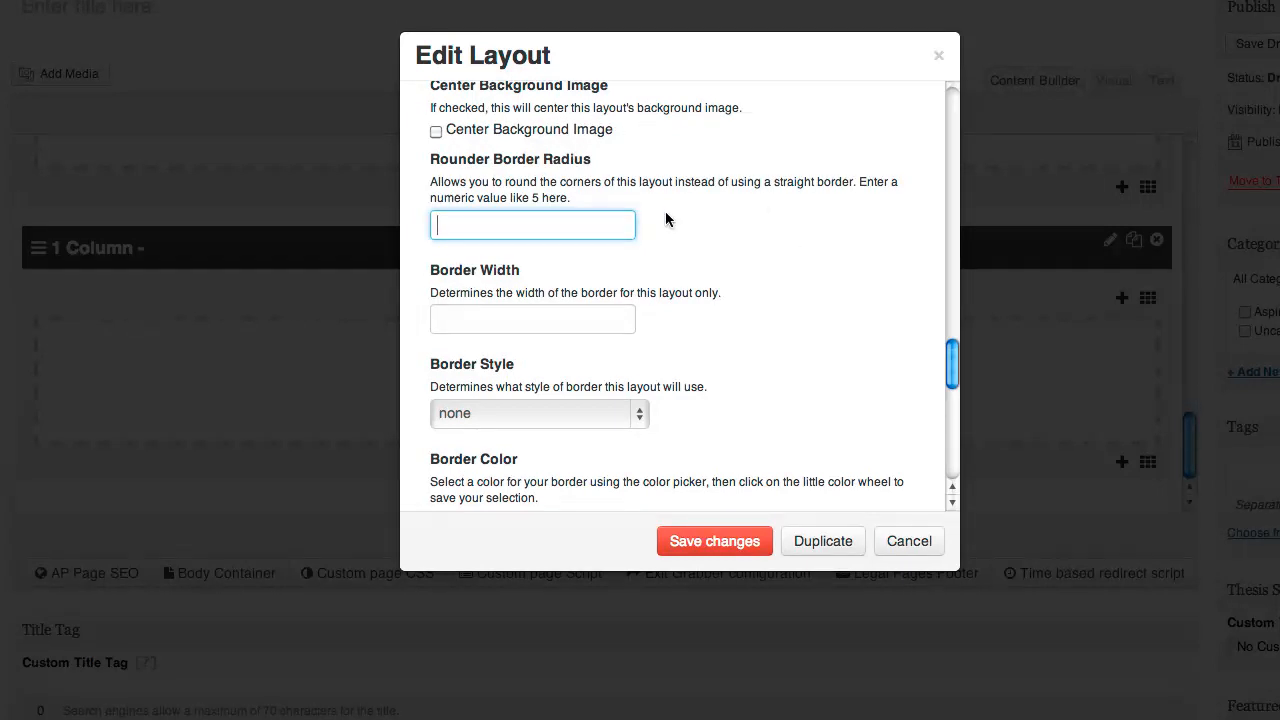
Give the layout a solid #00bd23 border with radius 4 and width 4
{"action": "type", "text": "4"}
{"action": "scroll", "coordinate": [450, 287], "scroll_direction": "down", "scroll_amount": 1}
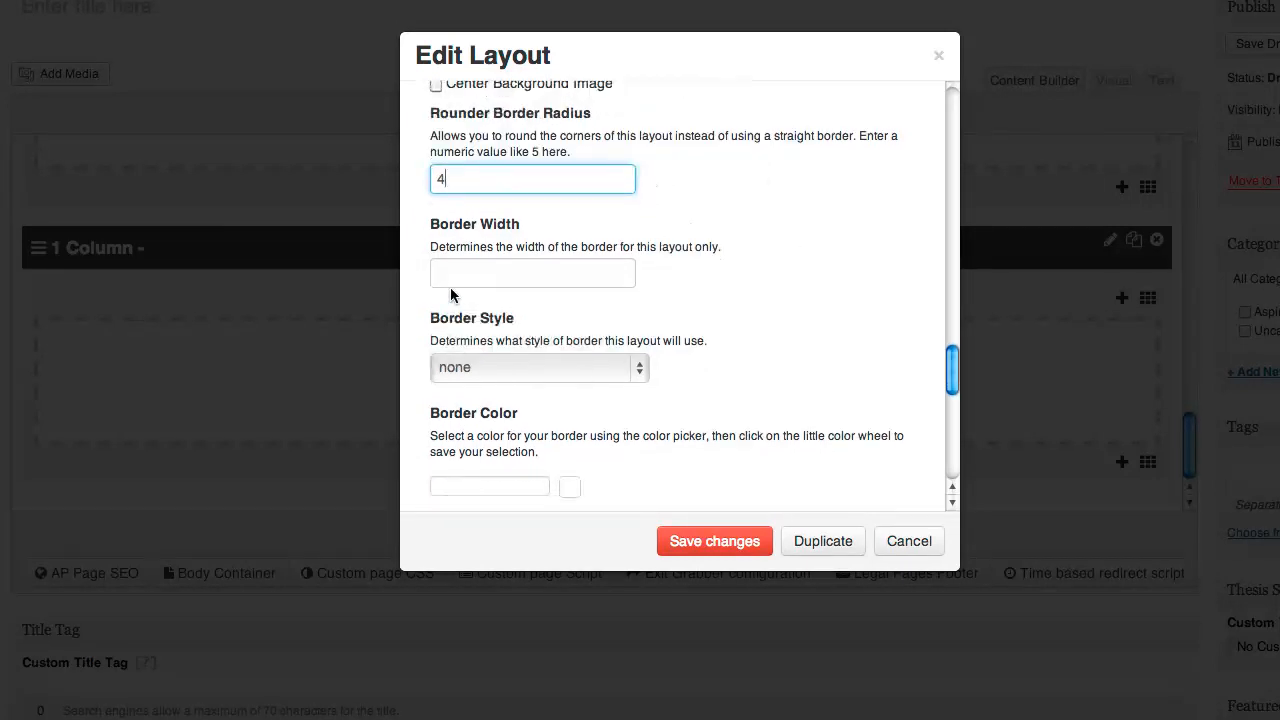
{"action": "left_click", "coordinate": [469, 274]}
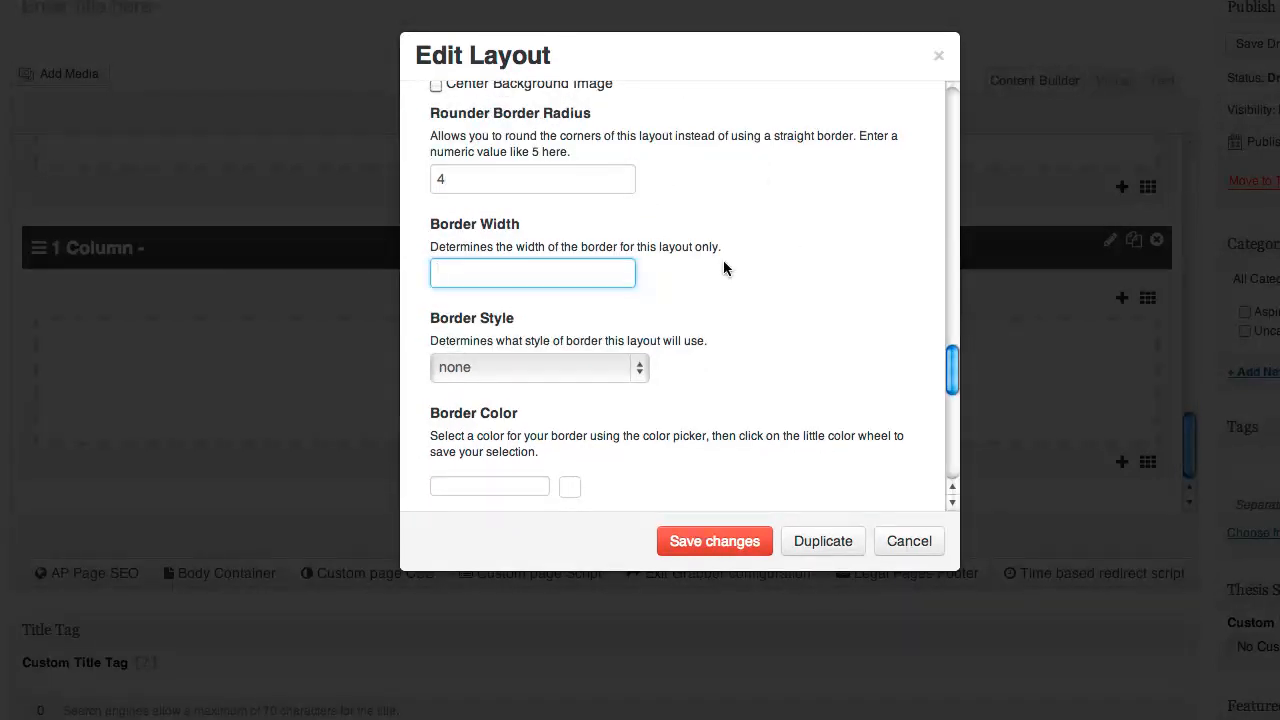
{"action": "type", "text": "4"}
{"action": "scroll", "coordinate": [500, 276], "scroll_direction": "down", "scroll_amount": 1}
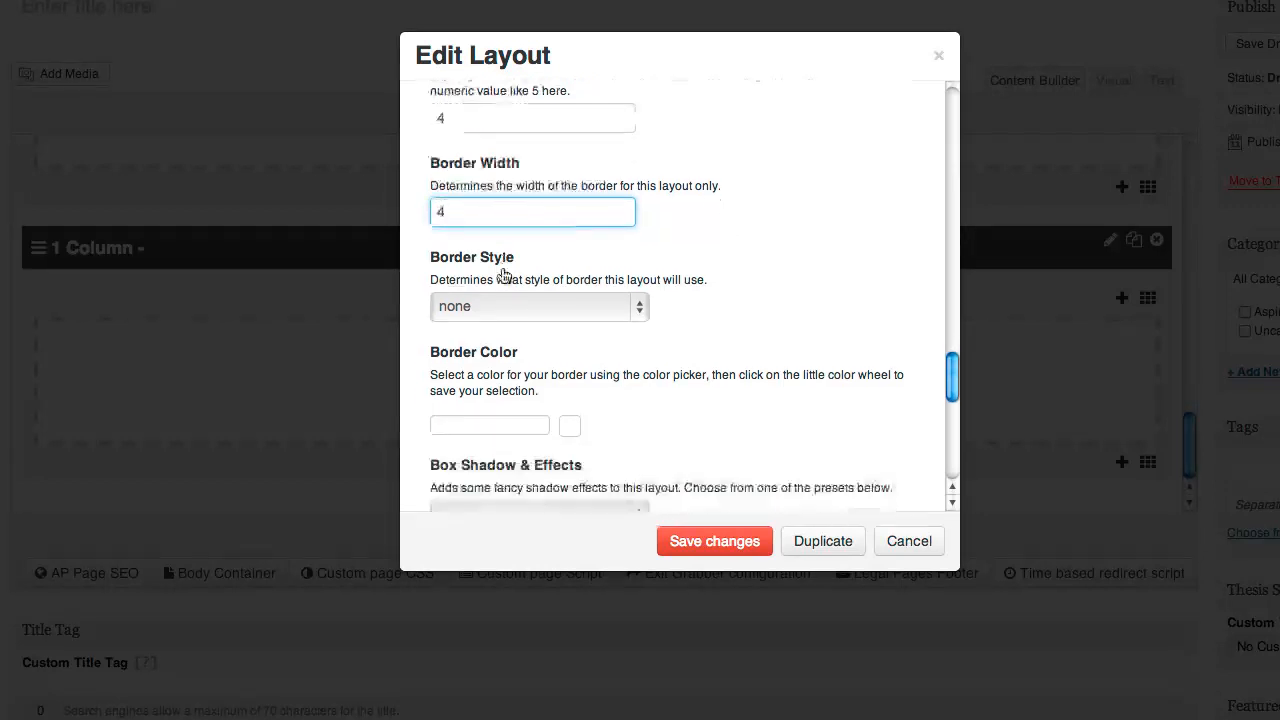
{"action": "left_click", "coordinate": [481, 317]}
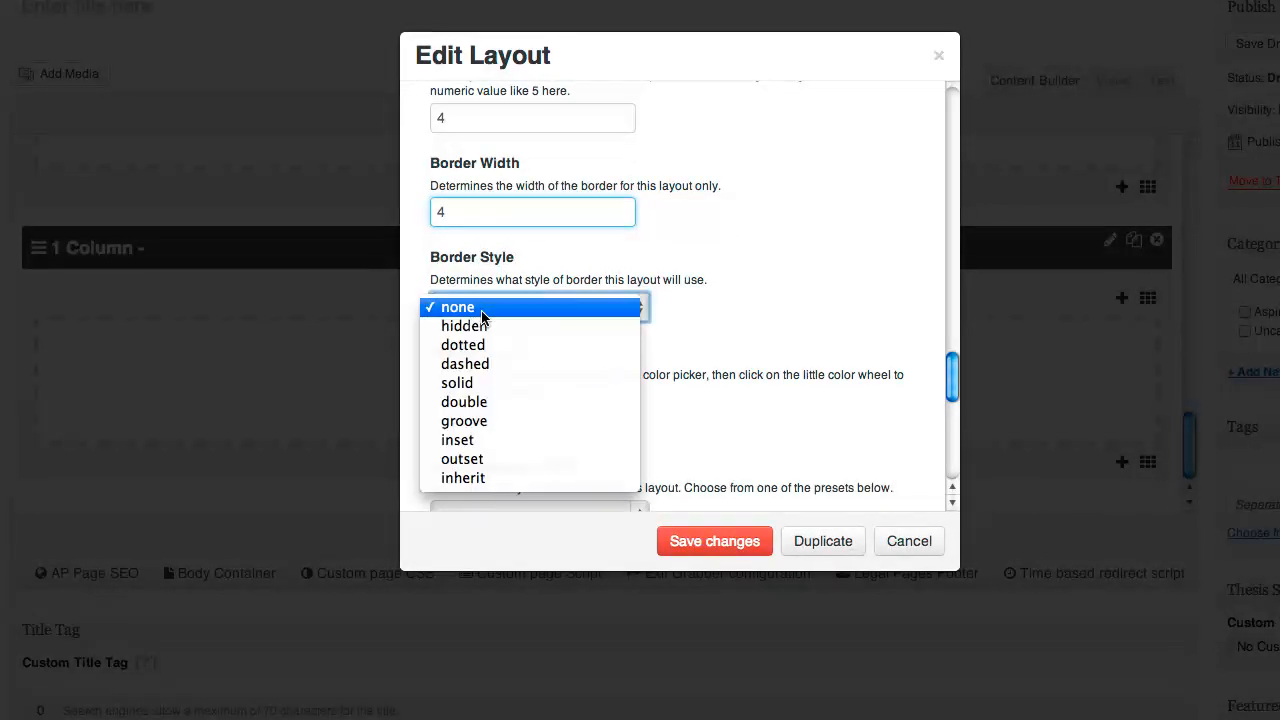
{"action": "left_click", "coordinate": [465, 383]}
{"action": "scroll", "coordinate": [599, 402], "scroll_direction": "down", "scroll_amount": 2}
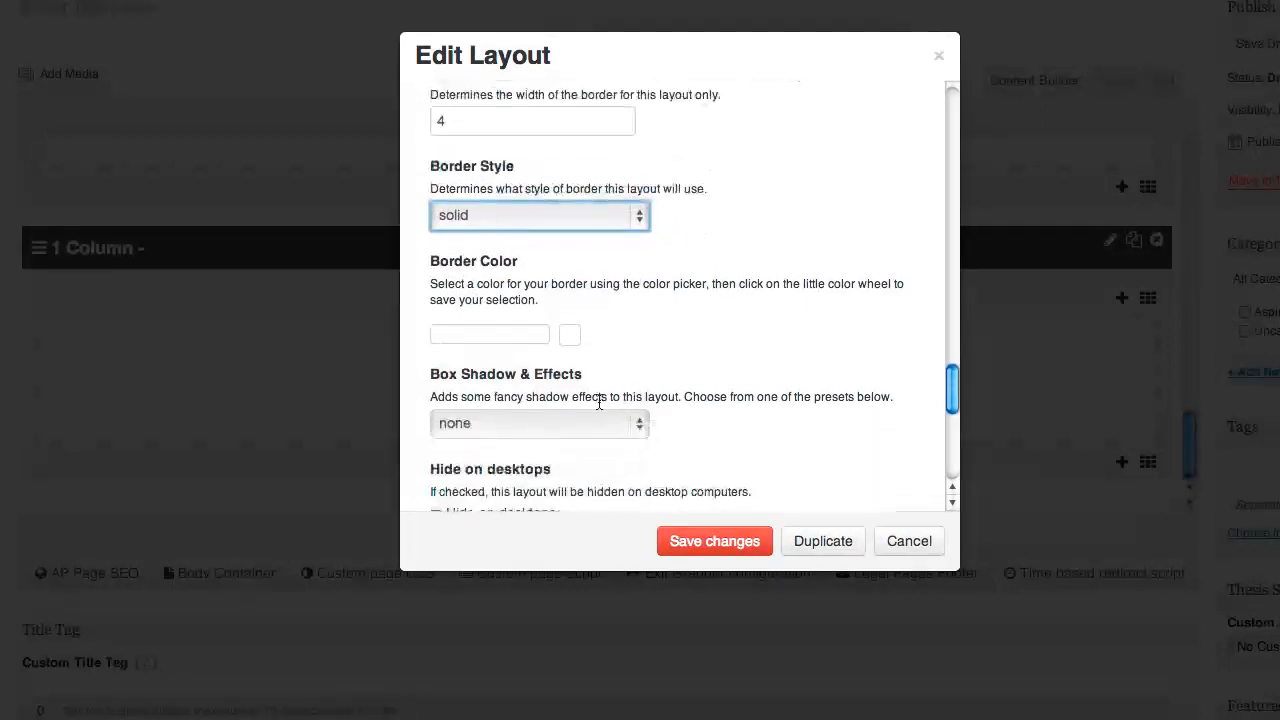
{"action": "left_click", "coordinate": [489, 335]}
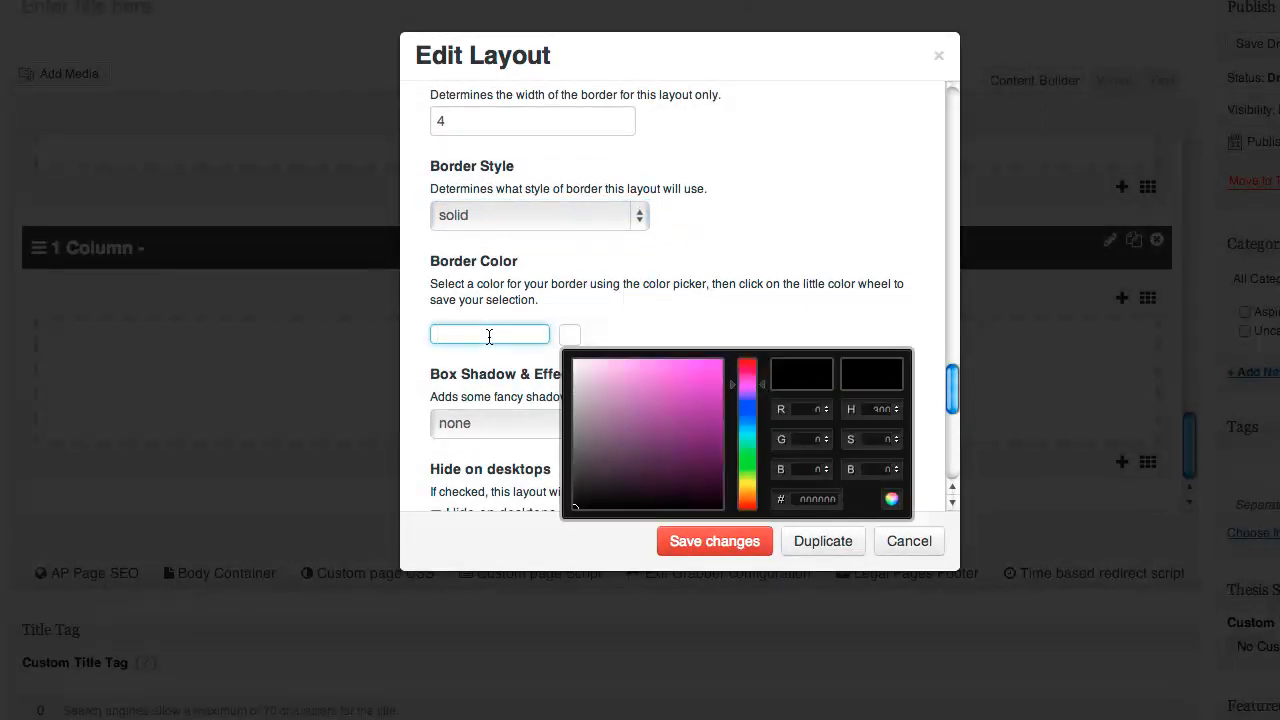
{"action": "left_click", "coordinate": [744, 457]}
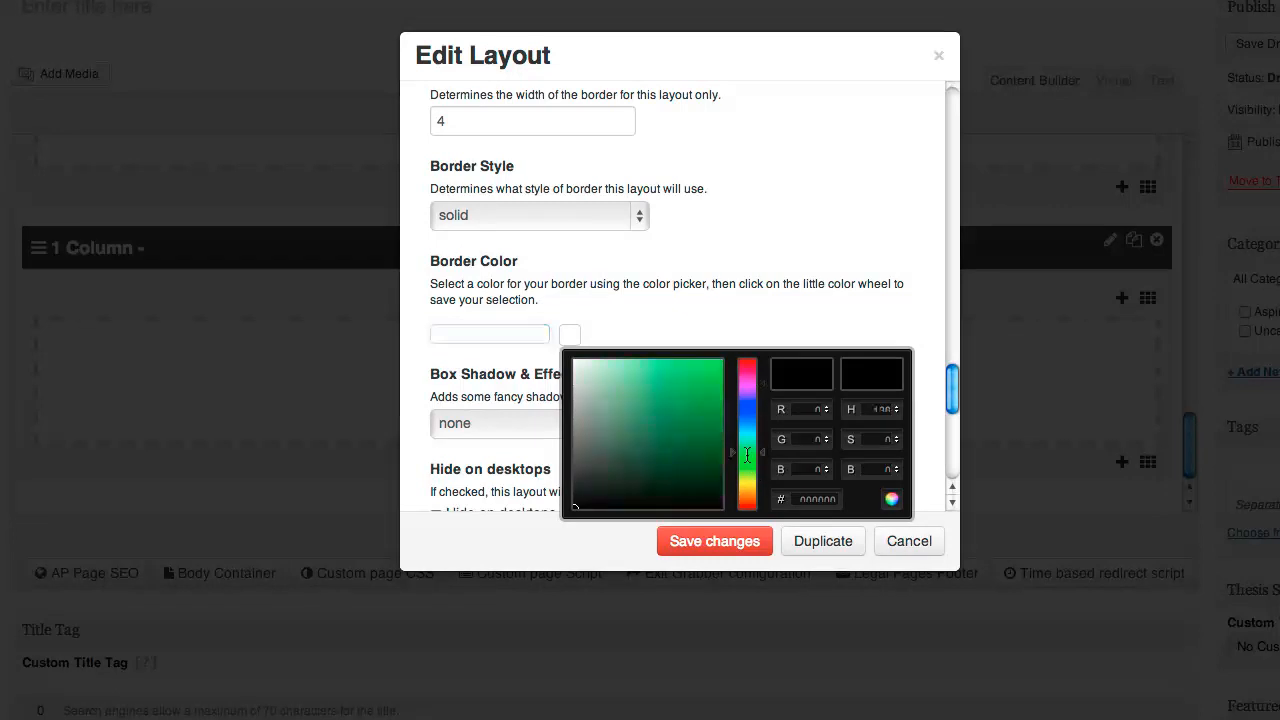
{"action": "left_click", "coordinate": [721, 395]}
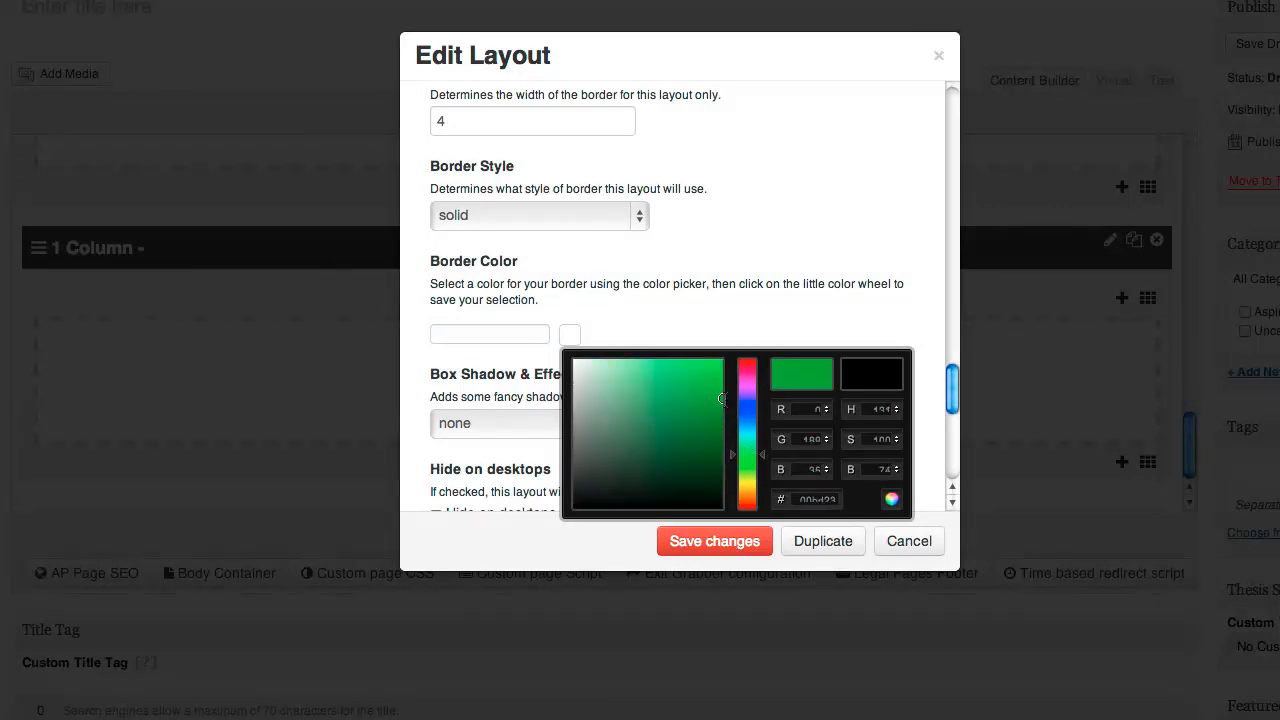
{"action": "left_click", "coordinate": [891, 501]}
Apply the Inset Frame 2 box shadow and save the layout
{"action": "scroll", "coordinate": [600, 358], "scroll_direction": "down", "scroll_amount": 2}
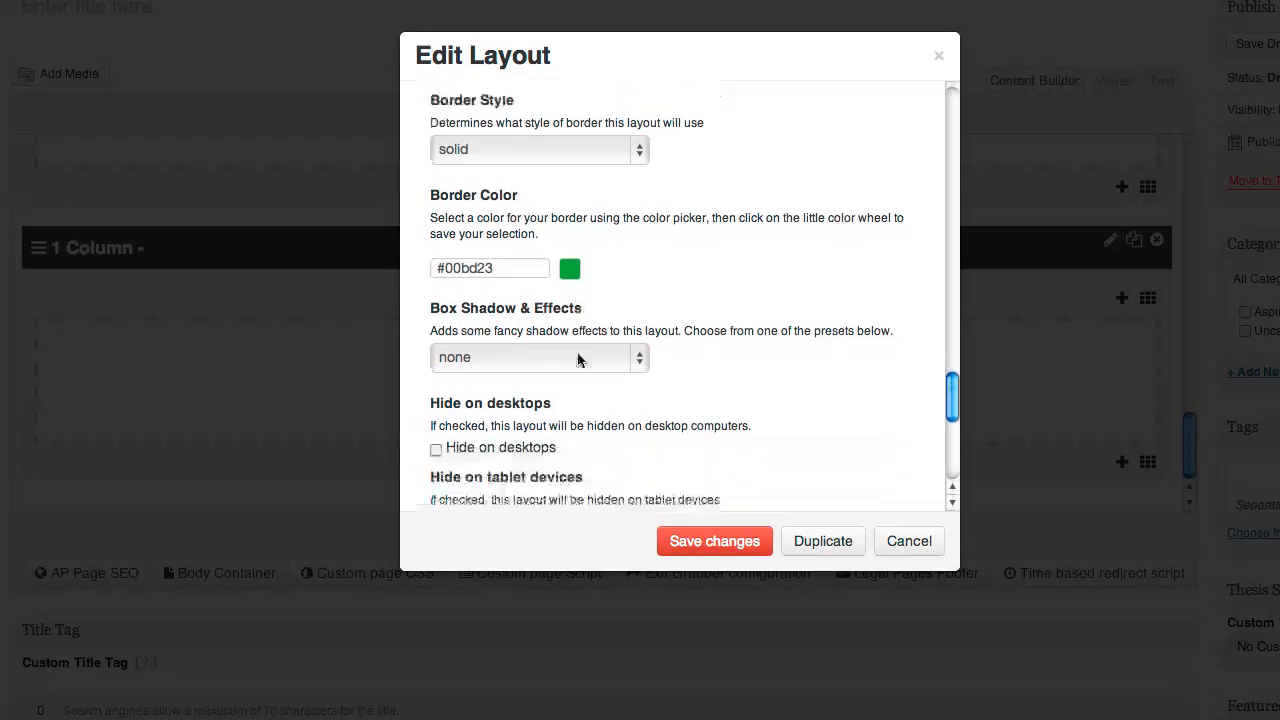
{"action": "left_click", "coordinate": [512, 355]}
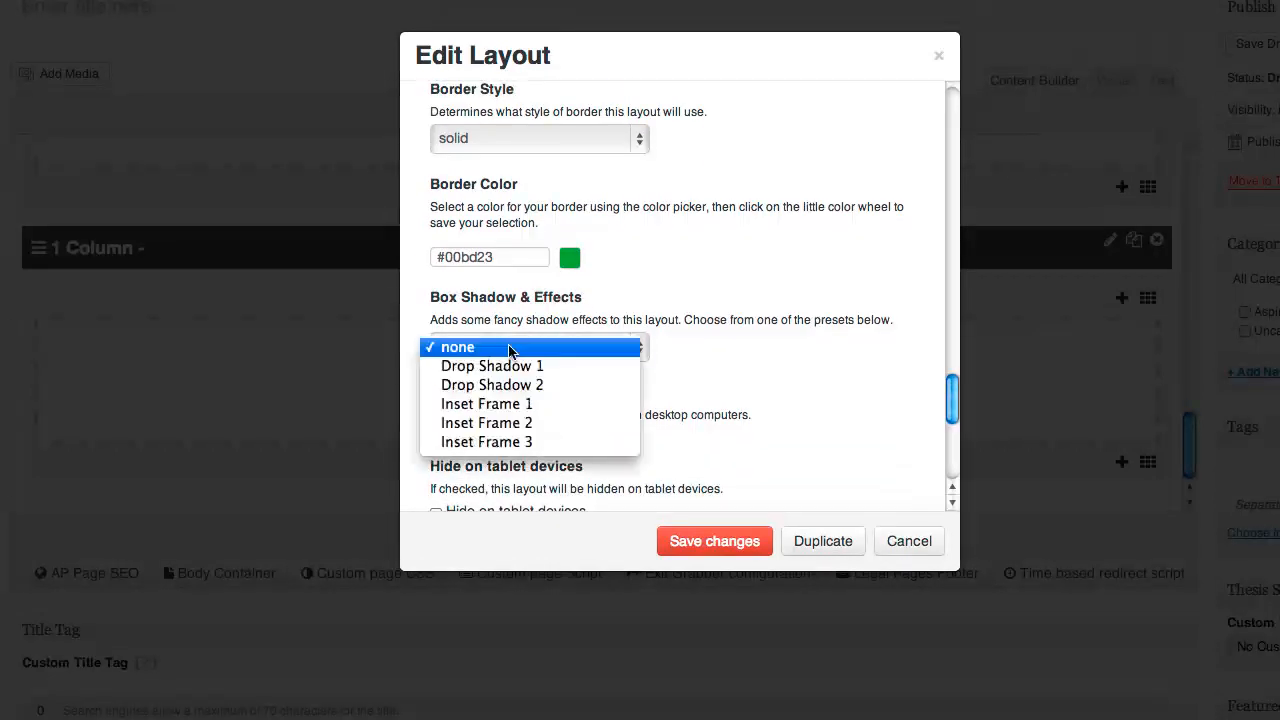
{"action": "left_click", "coordinate": [514, 424]}
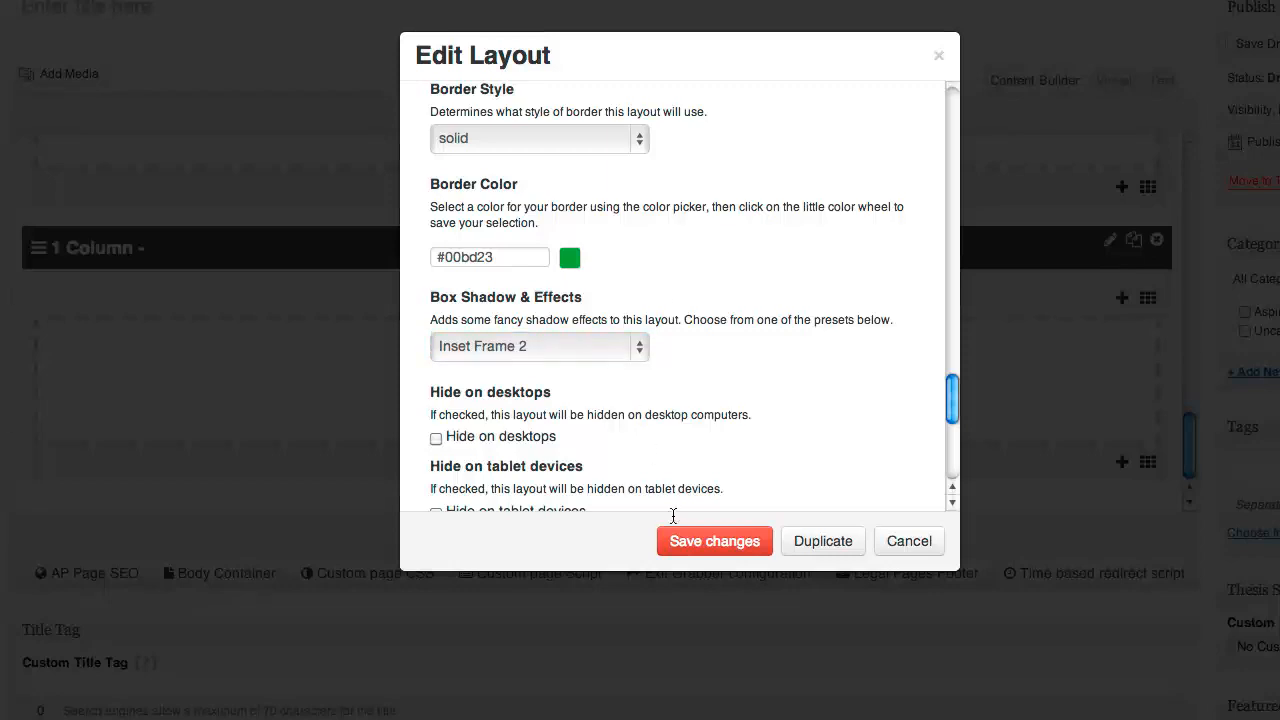
{"action": "left_click", "coordinate": [714, 541]}
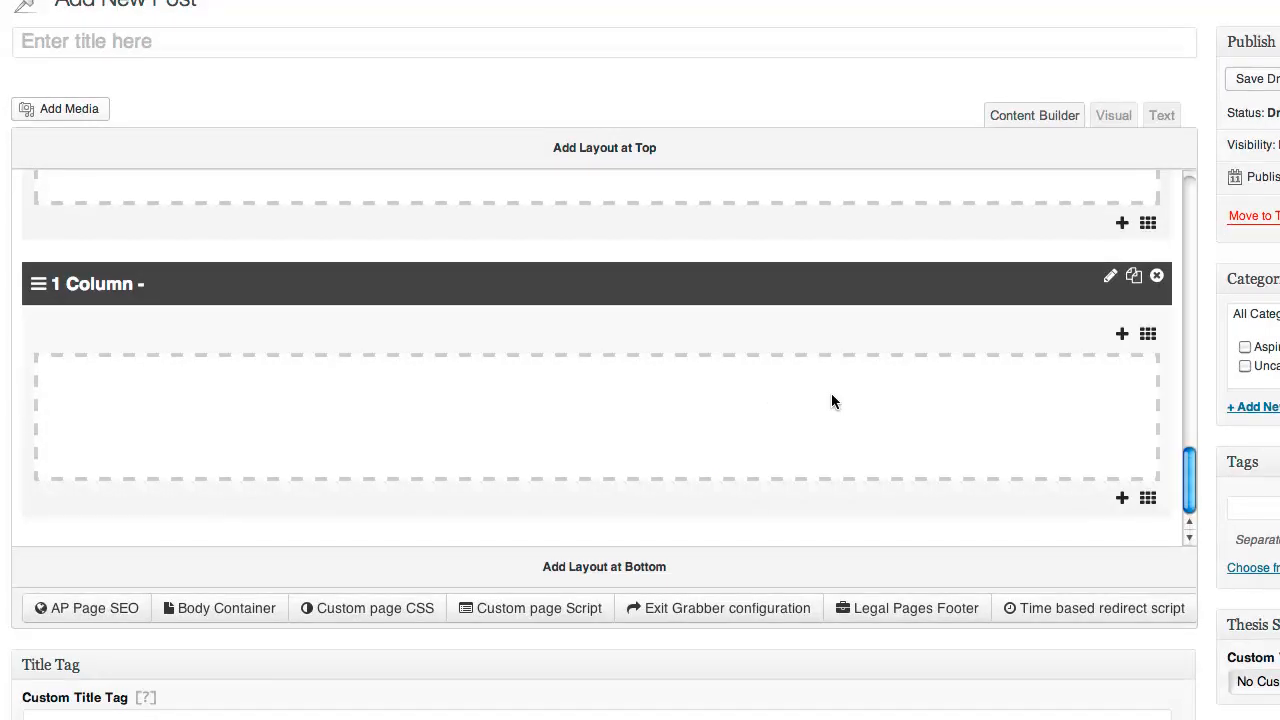
Insert a Headline widget into the bordered 1 Column layout
{"action": "left_click", "coordinate": [1122, 337]}
{"action": "type", "text": "head"}
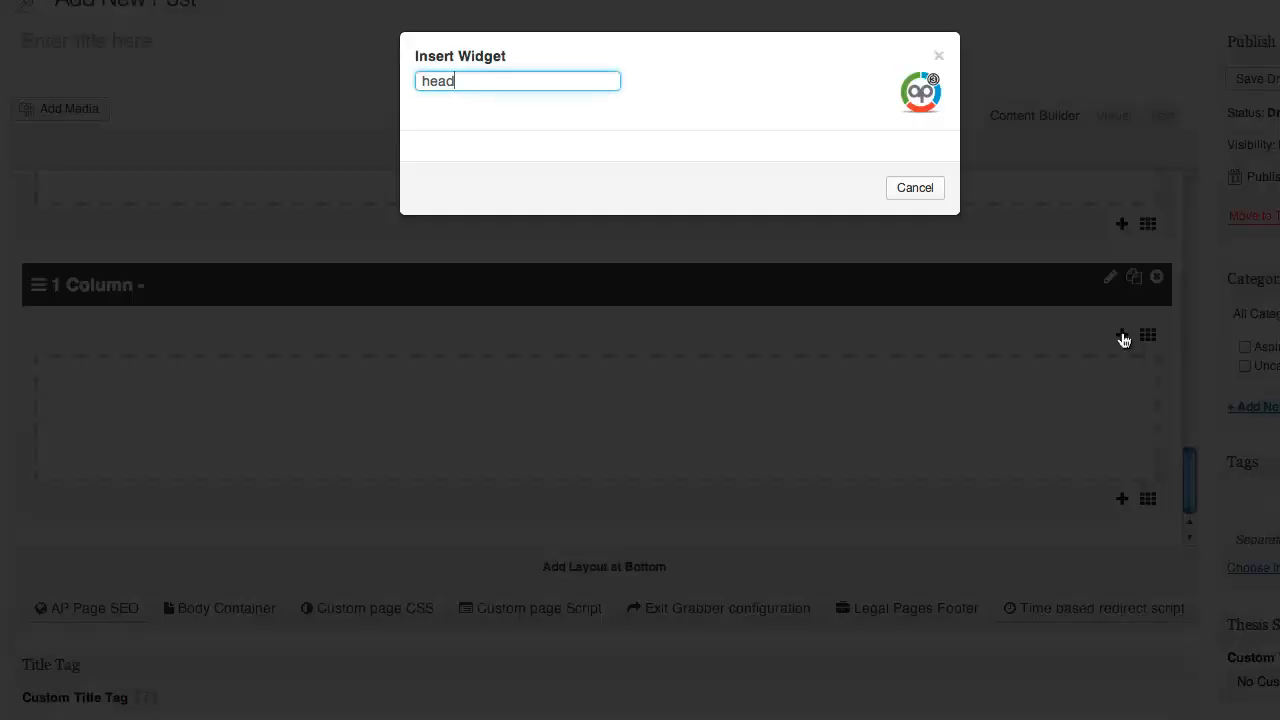
{"action": "left_click_drag", "start_coordinate": [532, 81], "coordinate": [398, 81]}
{"action": "type", "text": "head"}
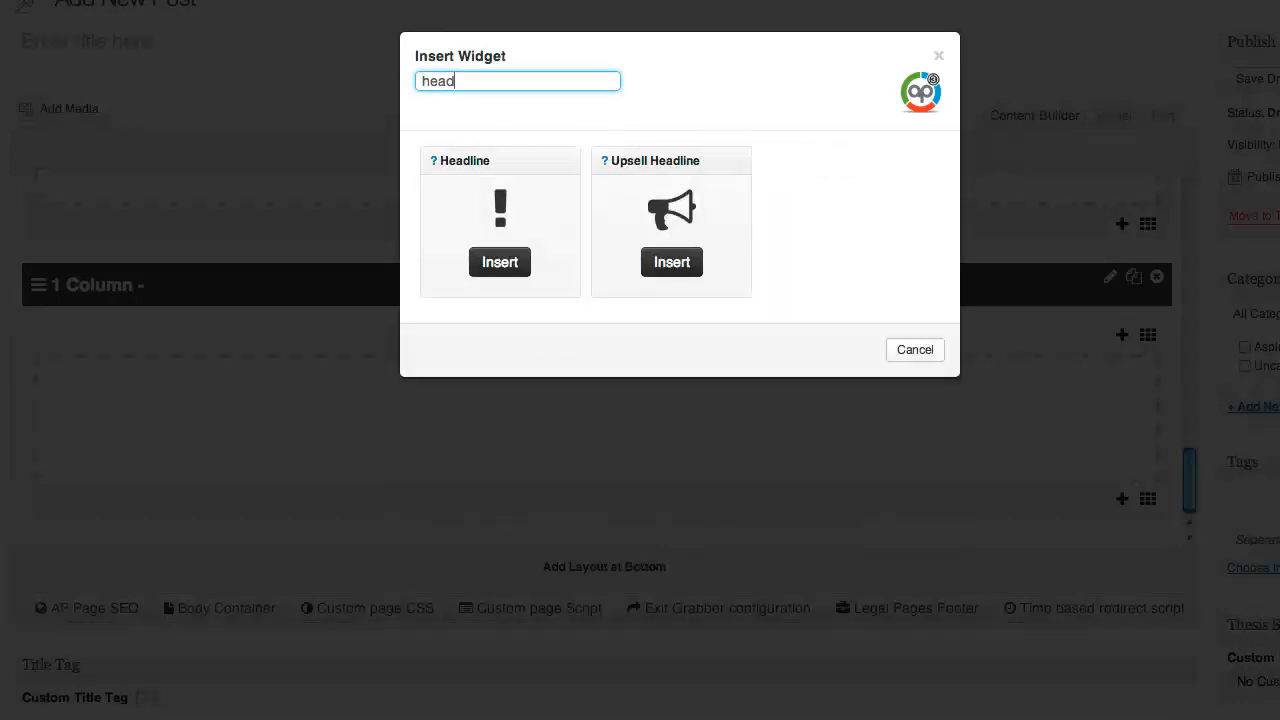
{"action": "left_click", "coordinate": [502, 261]}
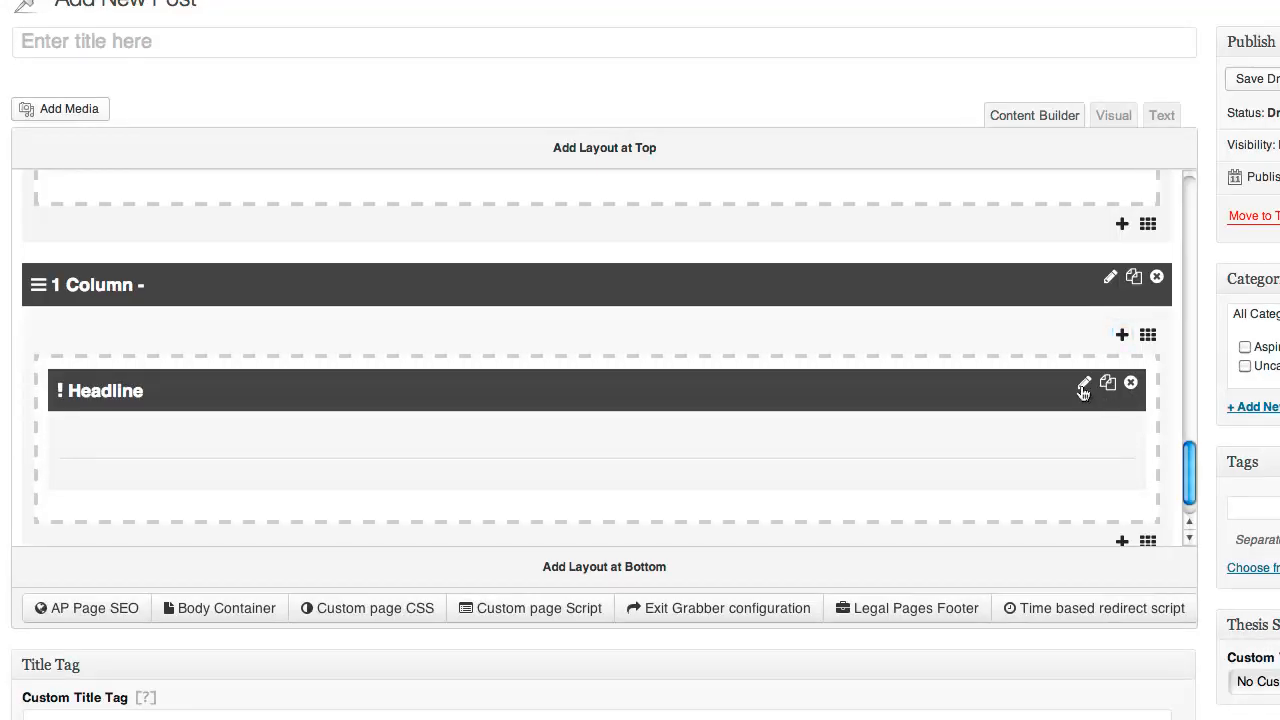
Set the headline image to riskfree_money_green and save the widget
{"action": "left_click", "coordinate": [1083, 391]}
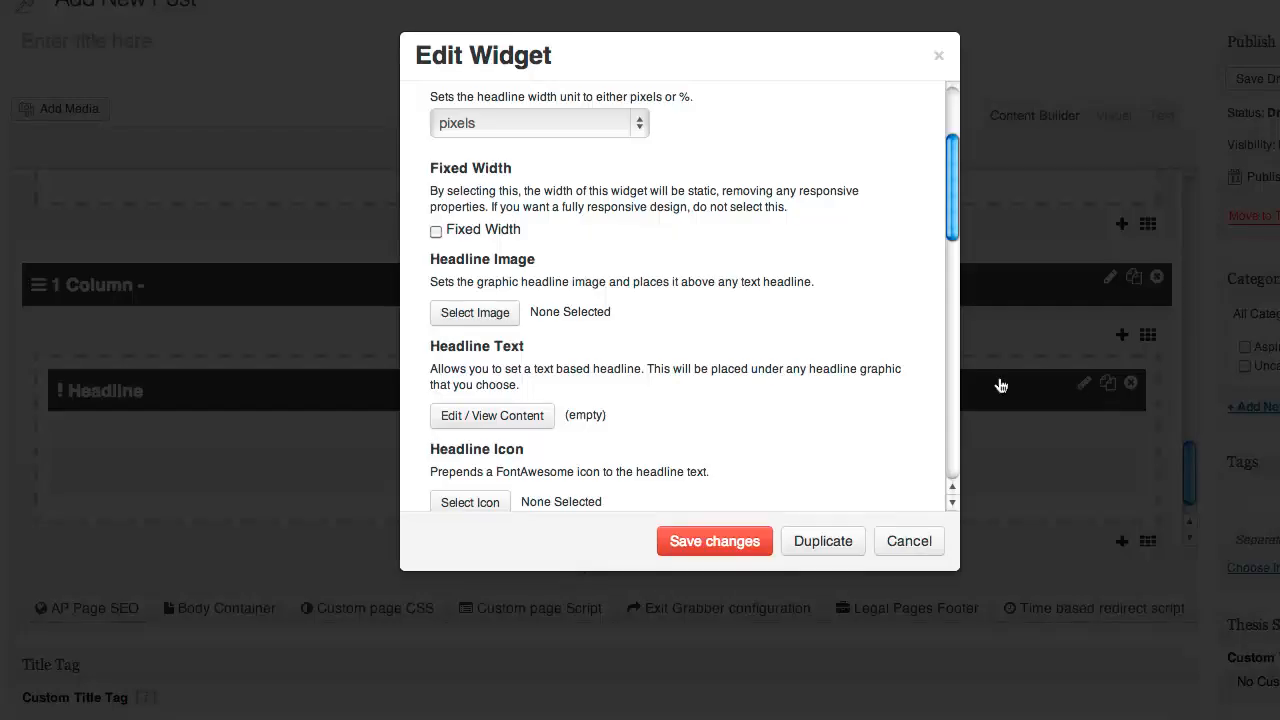
{"action": "left_click", "coordinate": [485, 311]}
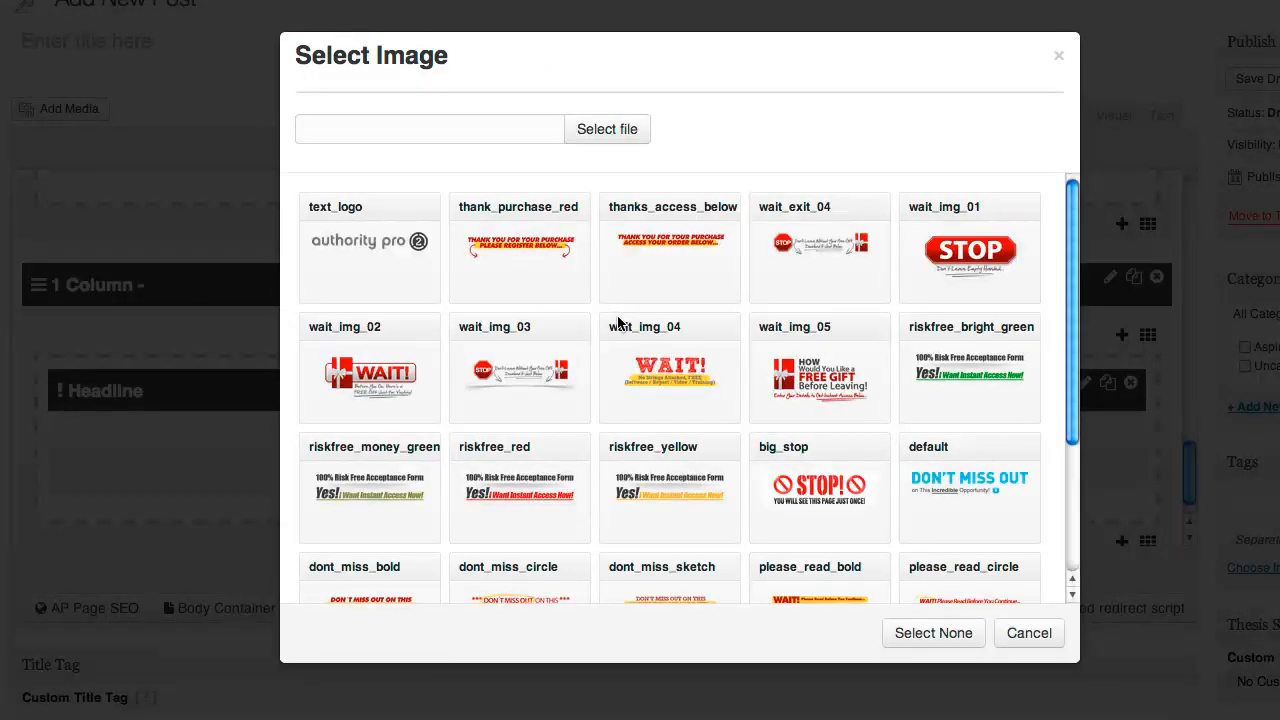
{"action": "left_click", "coordinate": [381, 502]}
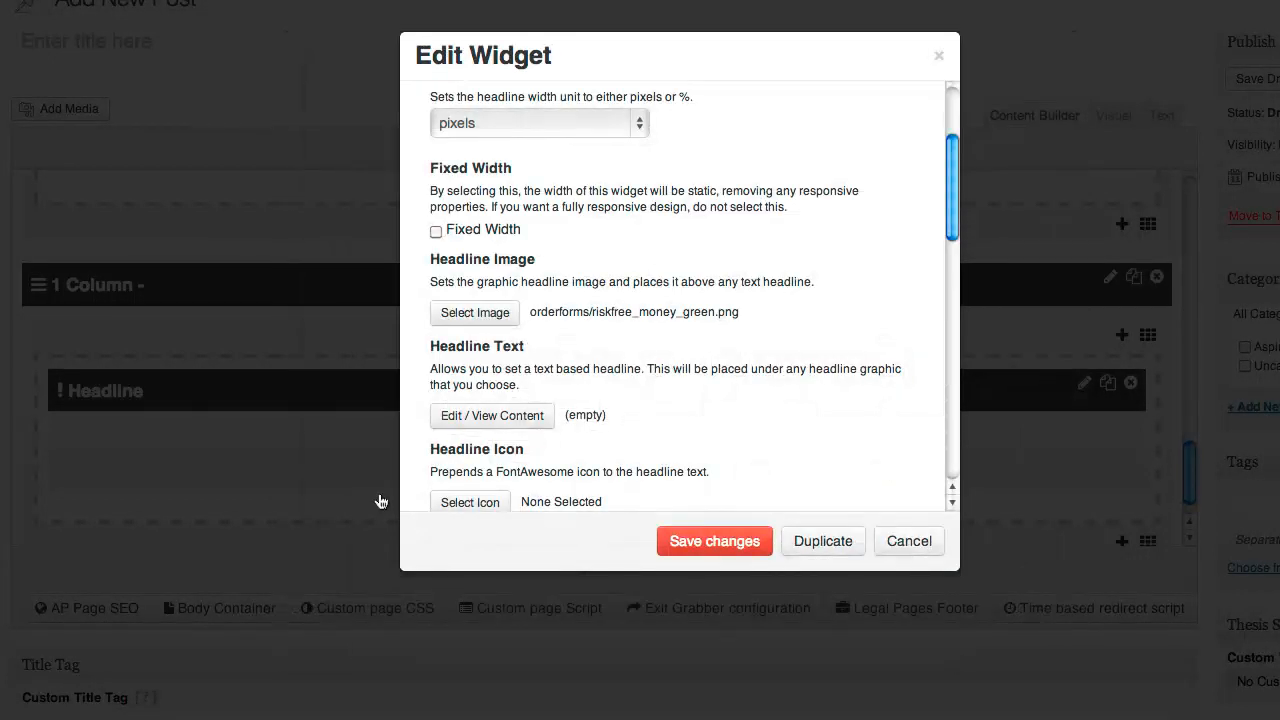
{"action": "left_click", "coordinate": [714, 541]}
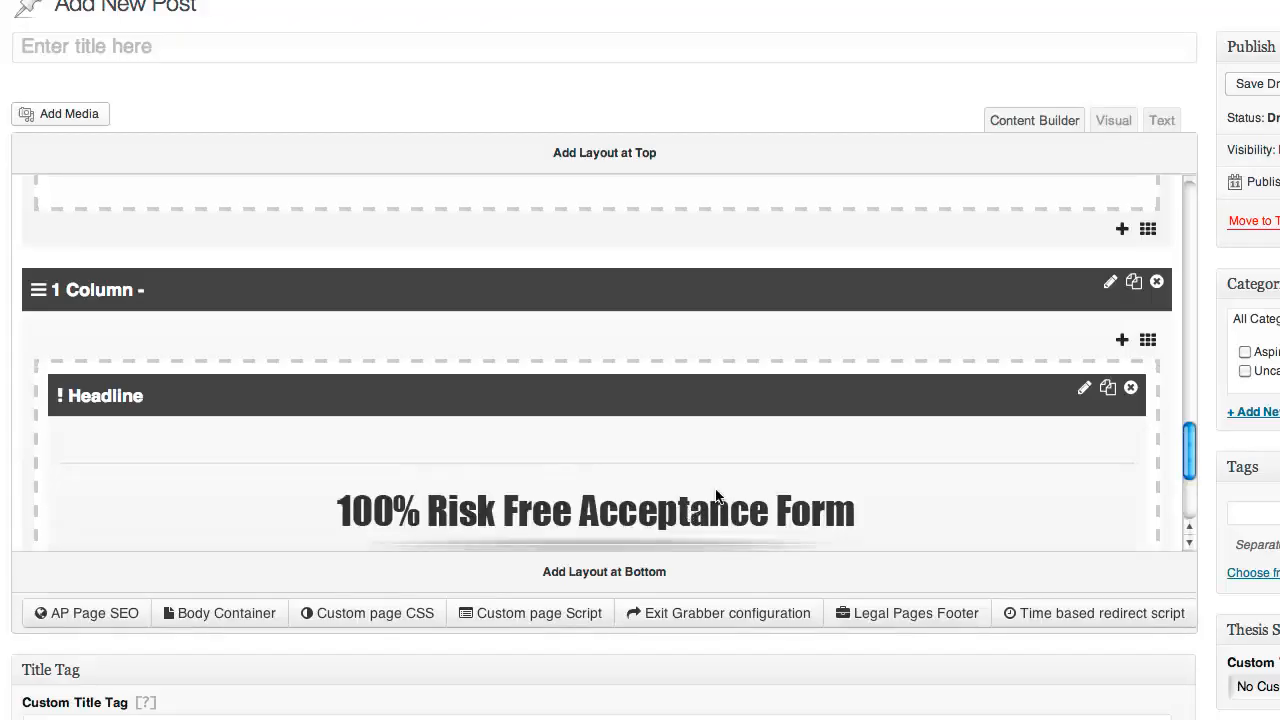
Insert a Graphic Bullets List widget below the Risk Free headline, found by searching 'graphic'
{"action": "scroll", "coordinate": [720, 420], "scroll_direction": "down", "scroll_amount": 4}
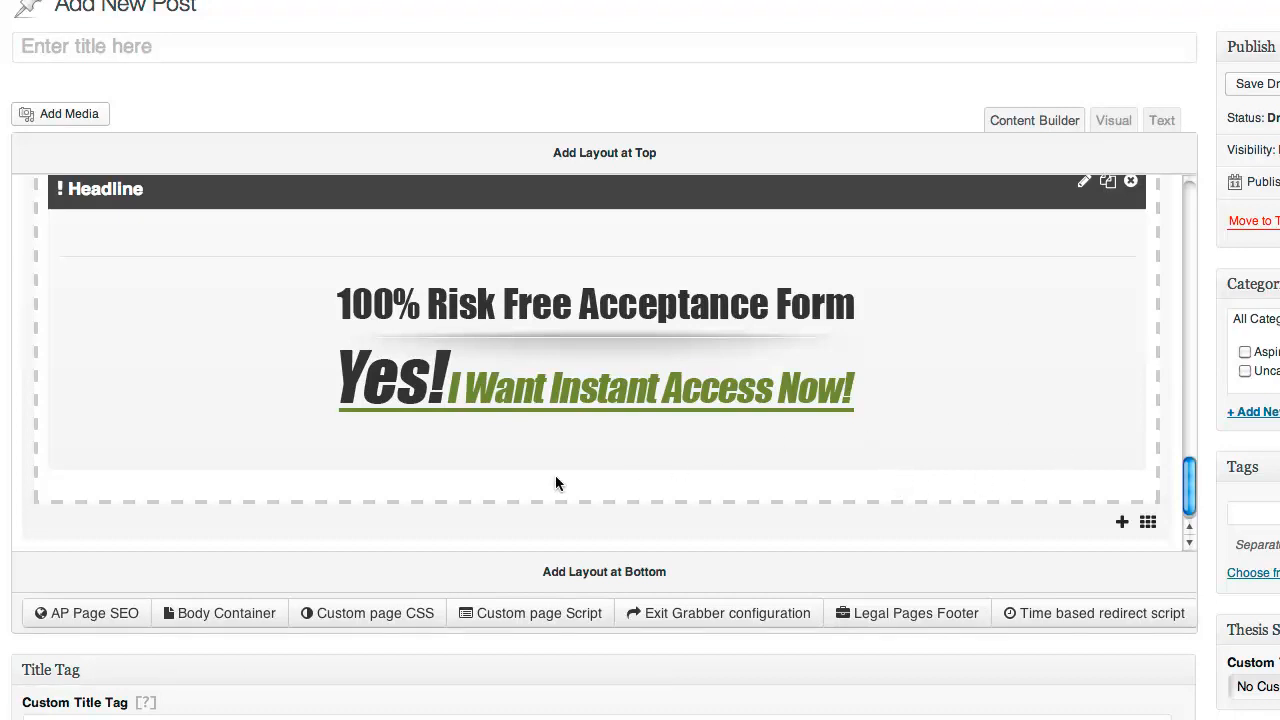
{"action": "left_click", "coordinate": [1122, 526]}
{"action": "type", "text": "head"}
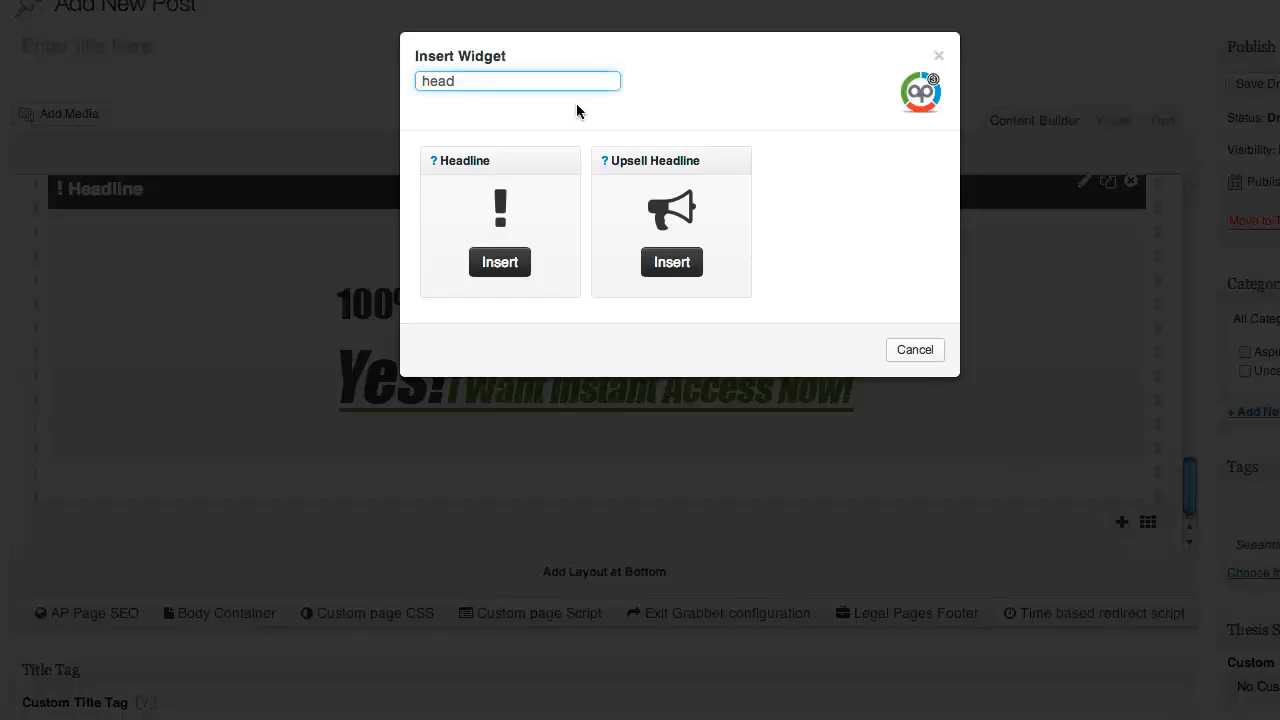
{"action": "key", "text": "ctrl+a"}
{"action": "type", "text": "graphic"}
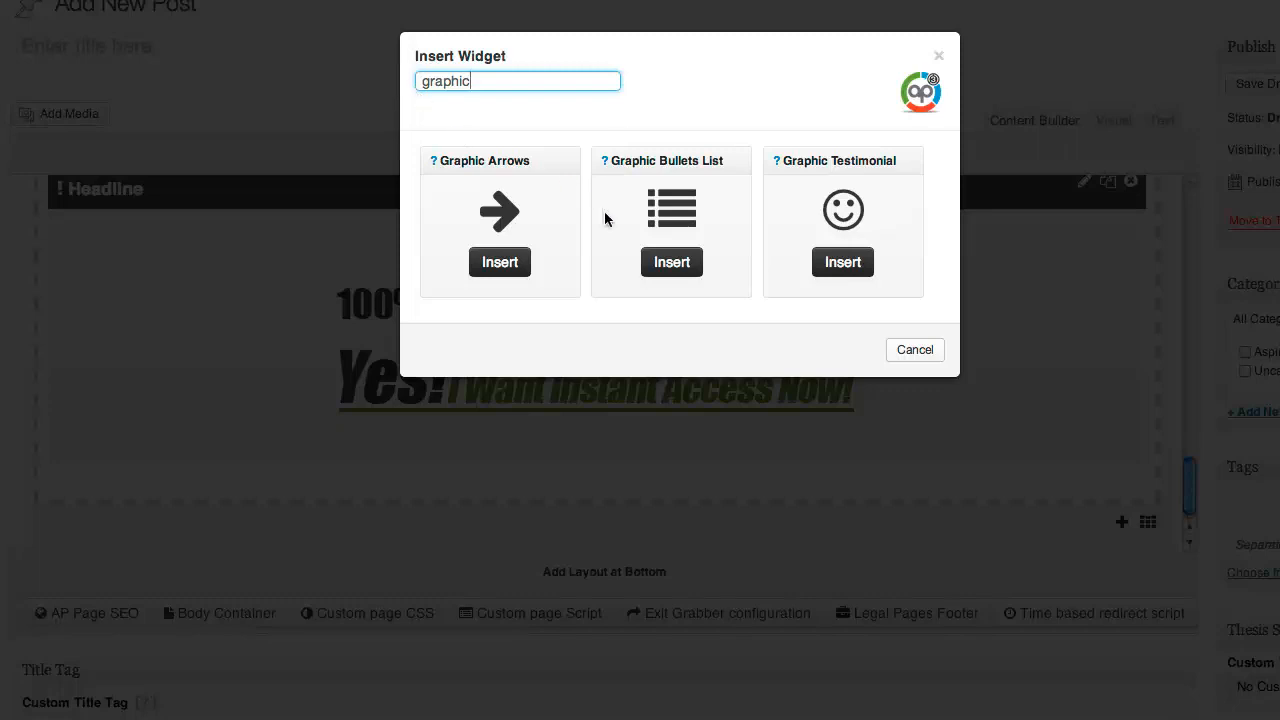
{"action": "left_click", "coordinate": [672, 263]}
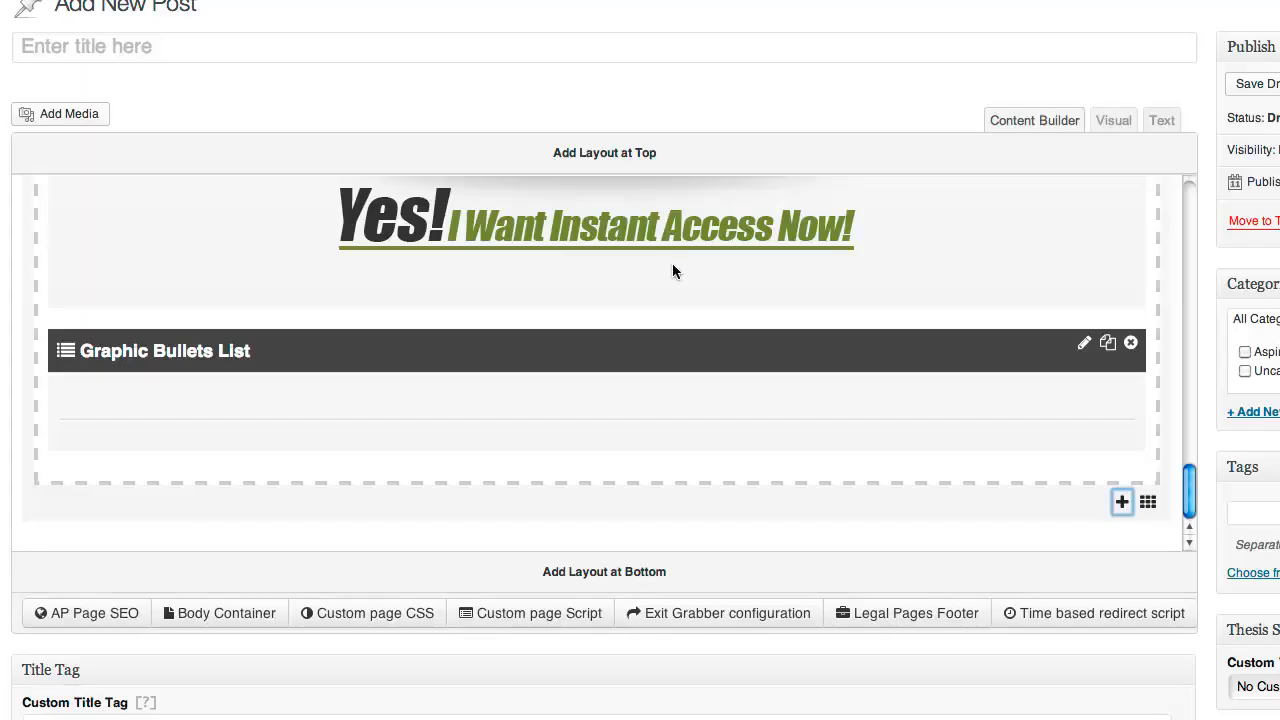
Select the entire third lorem ipsum paragraph in the rich text block
{"action": "scroll", "coordinate": [672, 263], "scroll_direction": "up", "scroll_amount": 10}
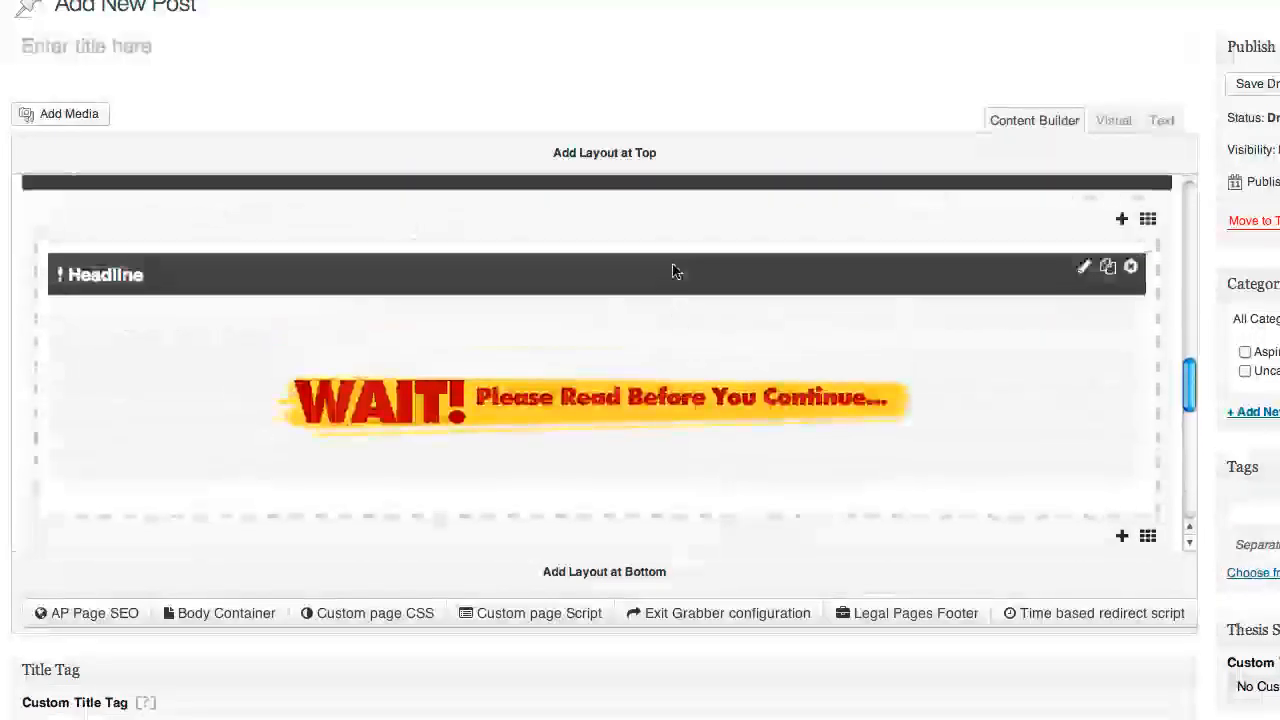
{"action": "scroll", "coordinate": [672, 266], "scroll_direction": "up", "scroll_amount": 10}
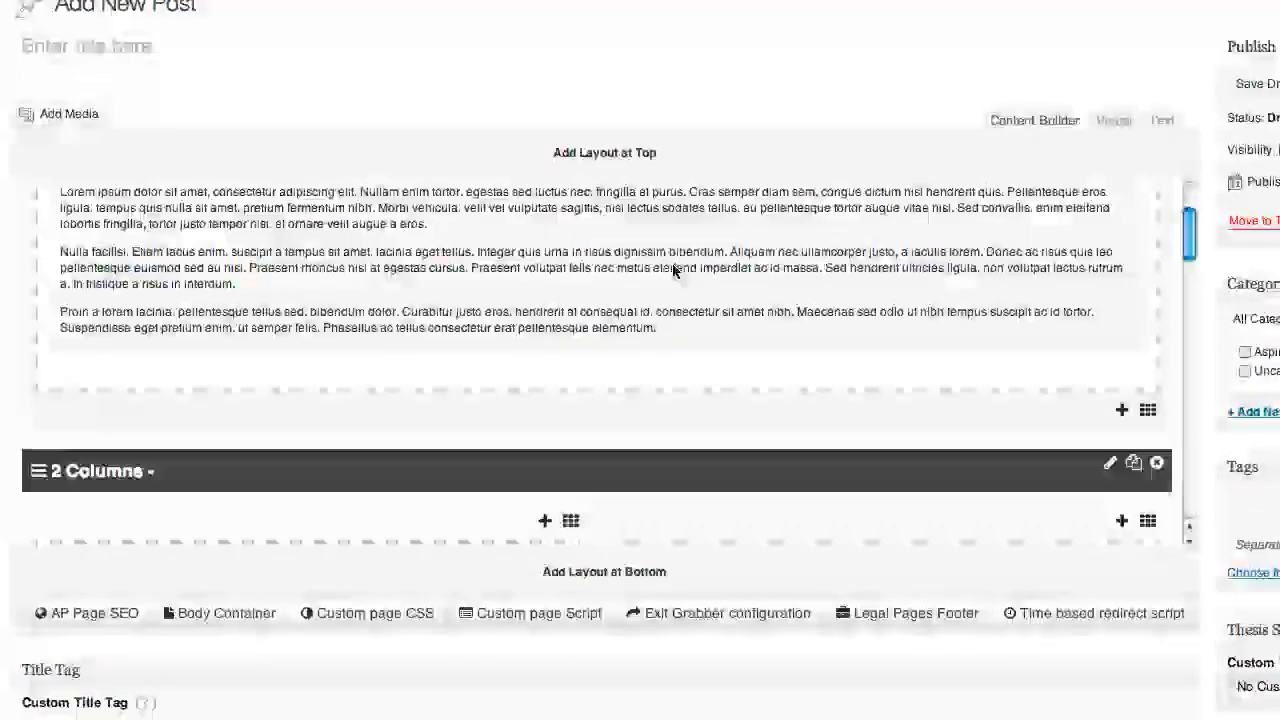
{"action": "triple_click", "coordinate": [200, 322]}
{"action": "key", "text": "ctrl+c"}
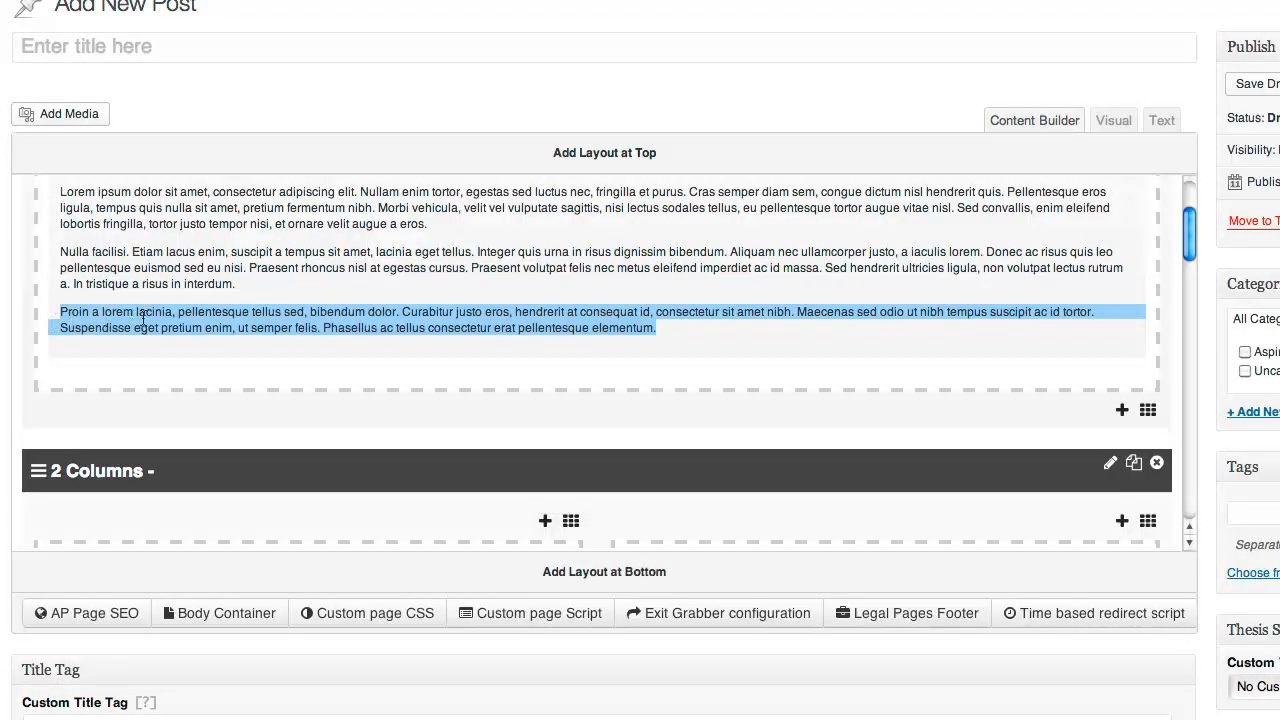
{"action": "scroll", "coordinate": [143, 318], "scroll_direction": "down", "scroll_amount": 15}
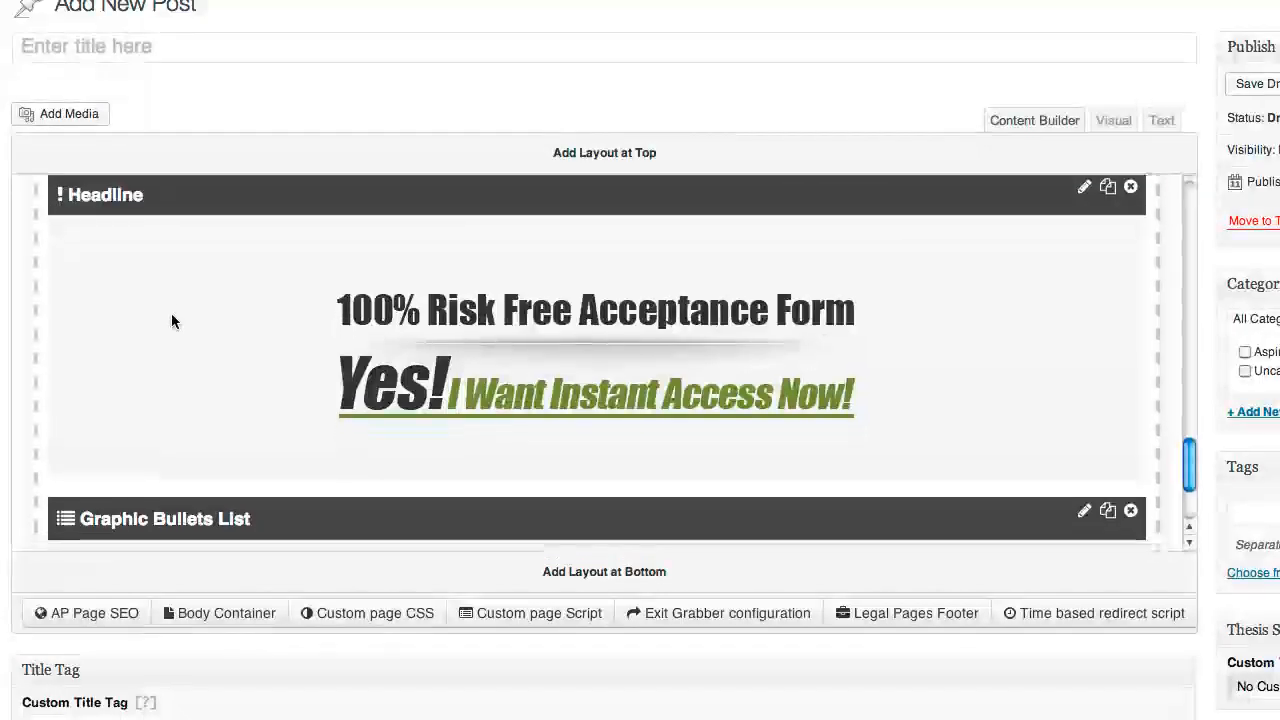
Change the Graphic Bullets List's bullet image to the green check bullets_09
{"action": "scroll", "coordinate": [171, 320], "scroll_direction": "down", "scroll_amount": 5}
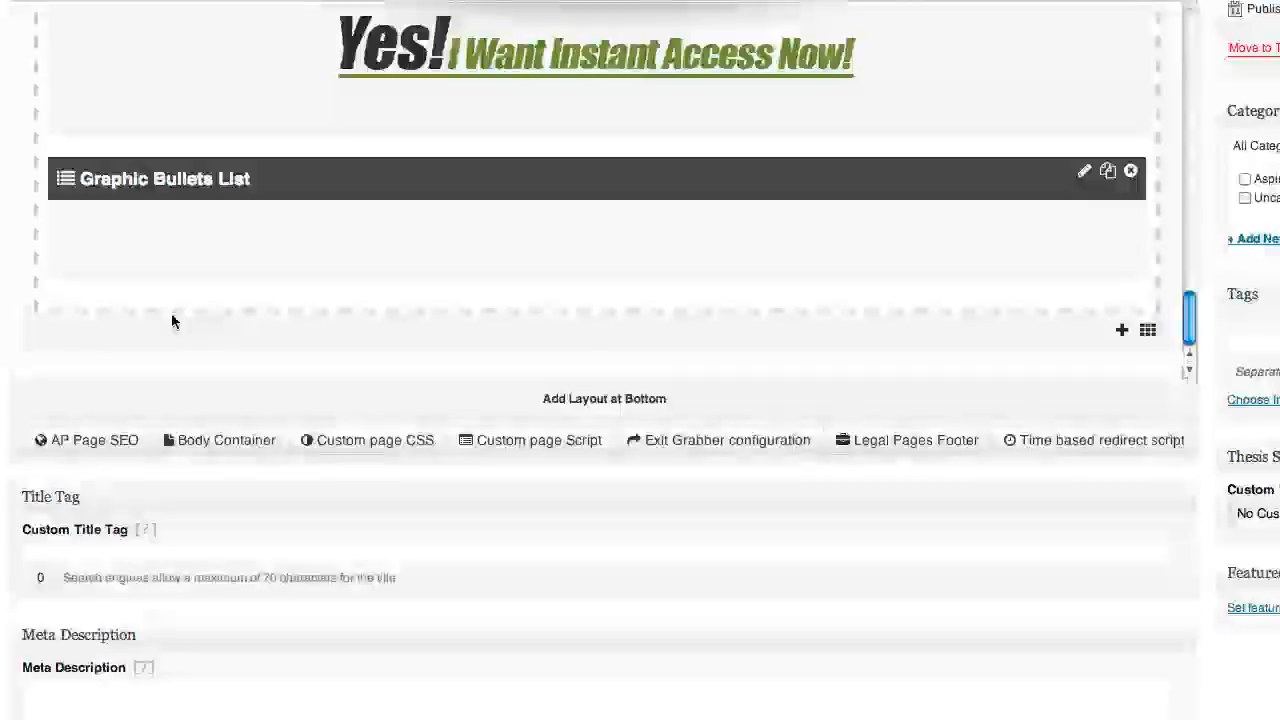
{"action": "left_click", "coordinate": [1081, 178]}
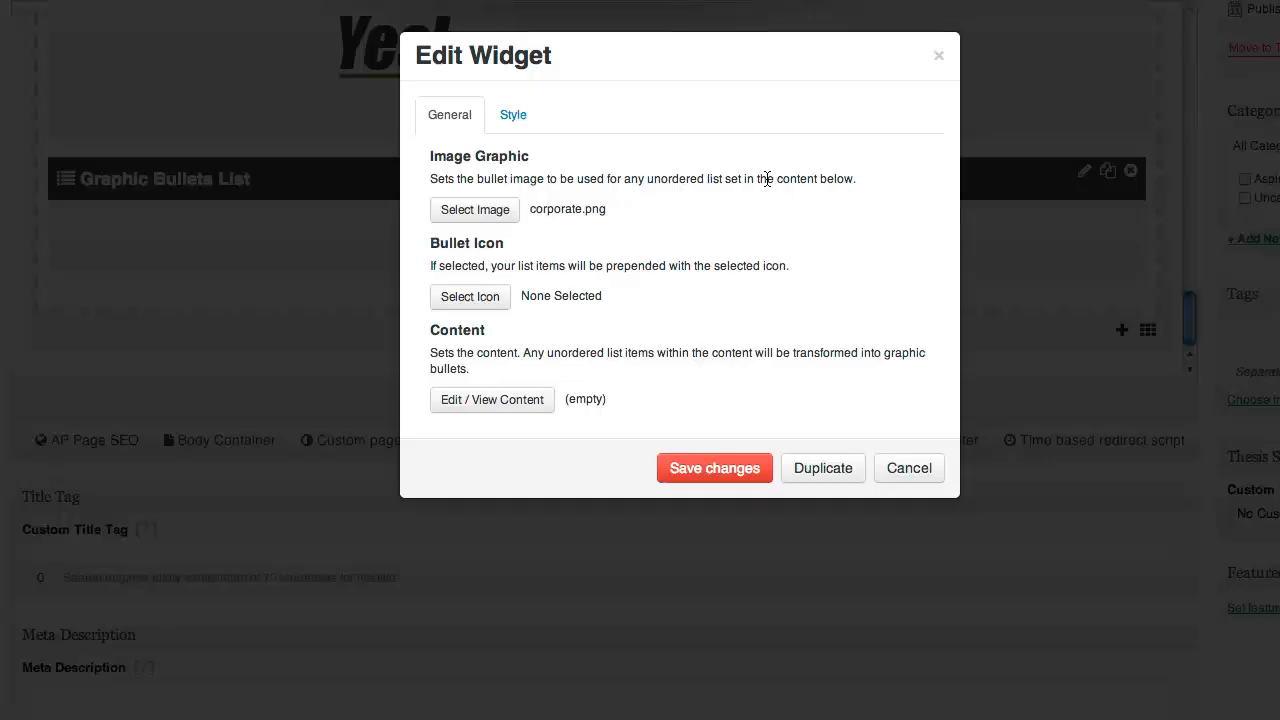
{"action": "left_click", "coordinate": [464, 218]}
{"action": "scroll", "coordinate": [650, 240], "scroll_direction": "down", "scroll_amount": 5}
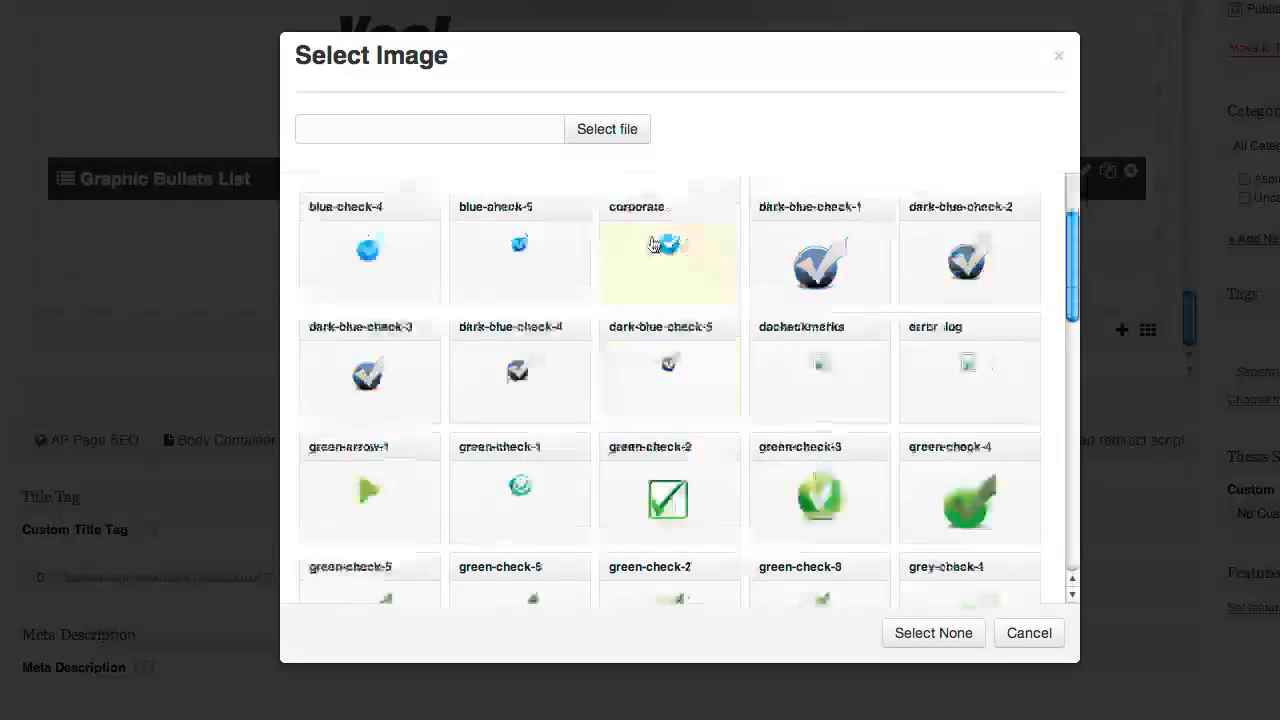
{"action": "scroll", "coordinate": [651, 244], "scroll_direction": "down", "scroll_amount": 10}
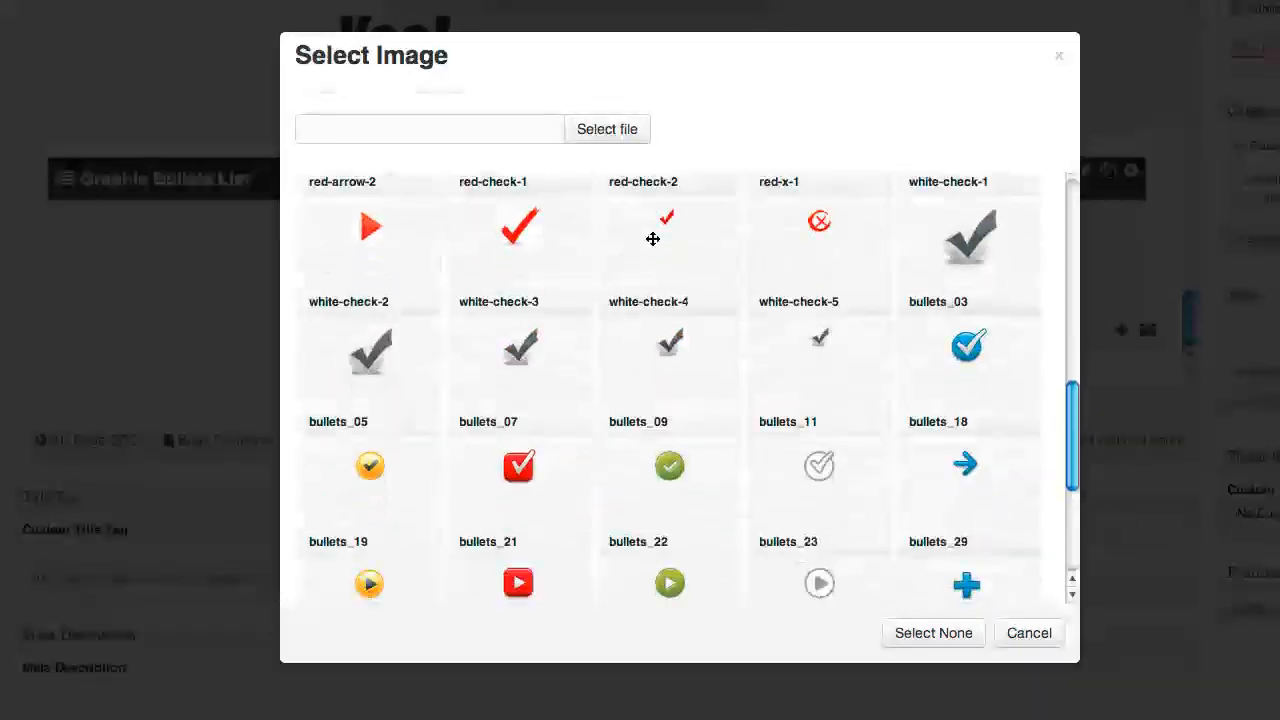
{"action": "scroll", "coordinate": [688, 420], "scroll_direction": "down", "scroll_amount": 3}
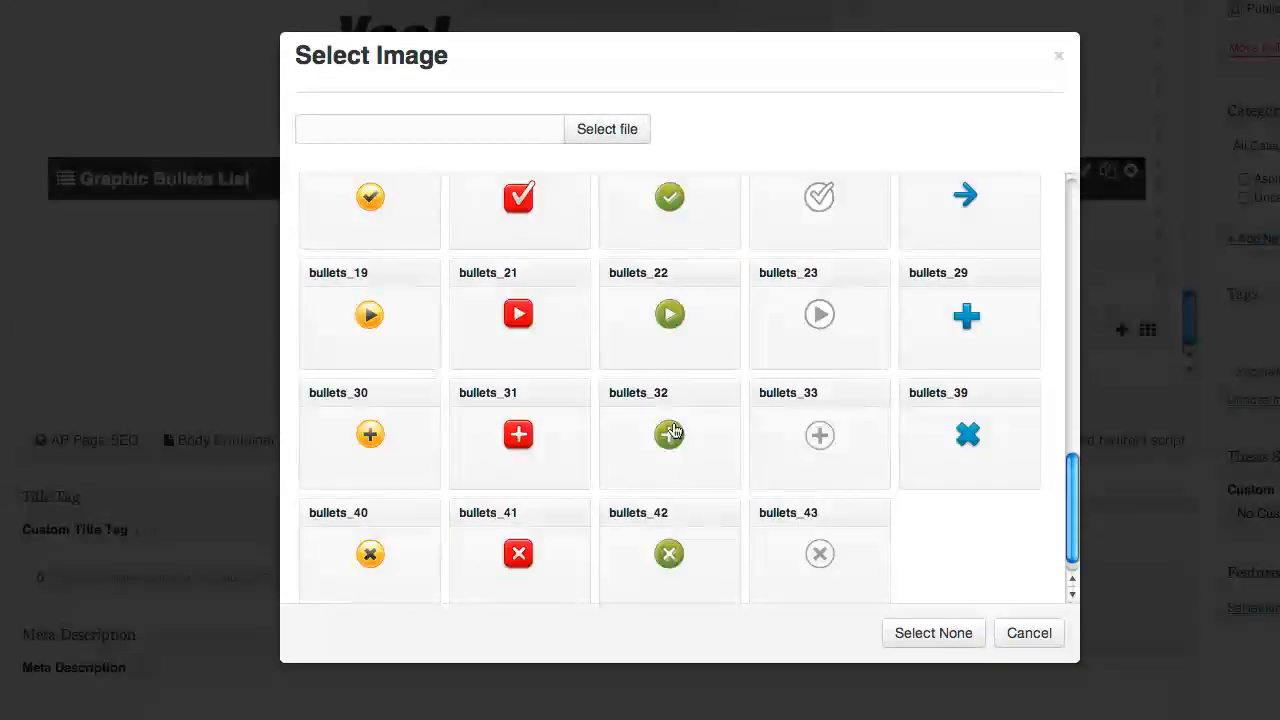
{"action": "left_click", "coordinate": [669, 200]}
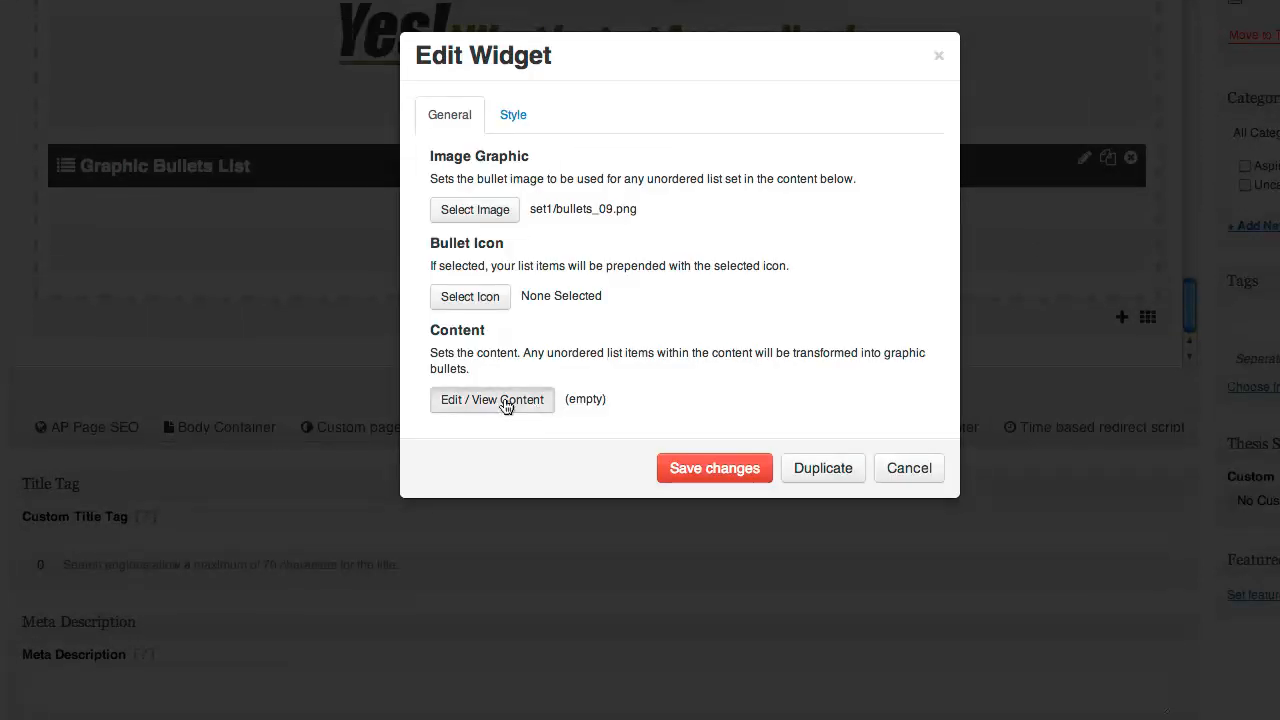
Paste the Proin paragraph into the widget, splitting Curabitur, Maecenas, Suspendisse and Phasellus onto separate lines
{"action": "left_click", "coordinate": [505, 400]}
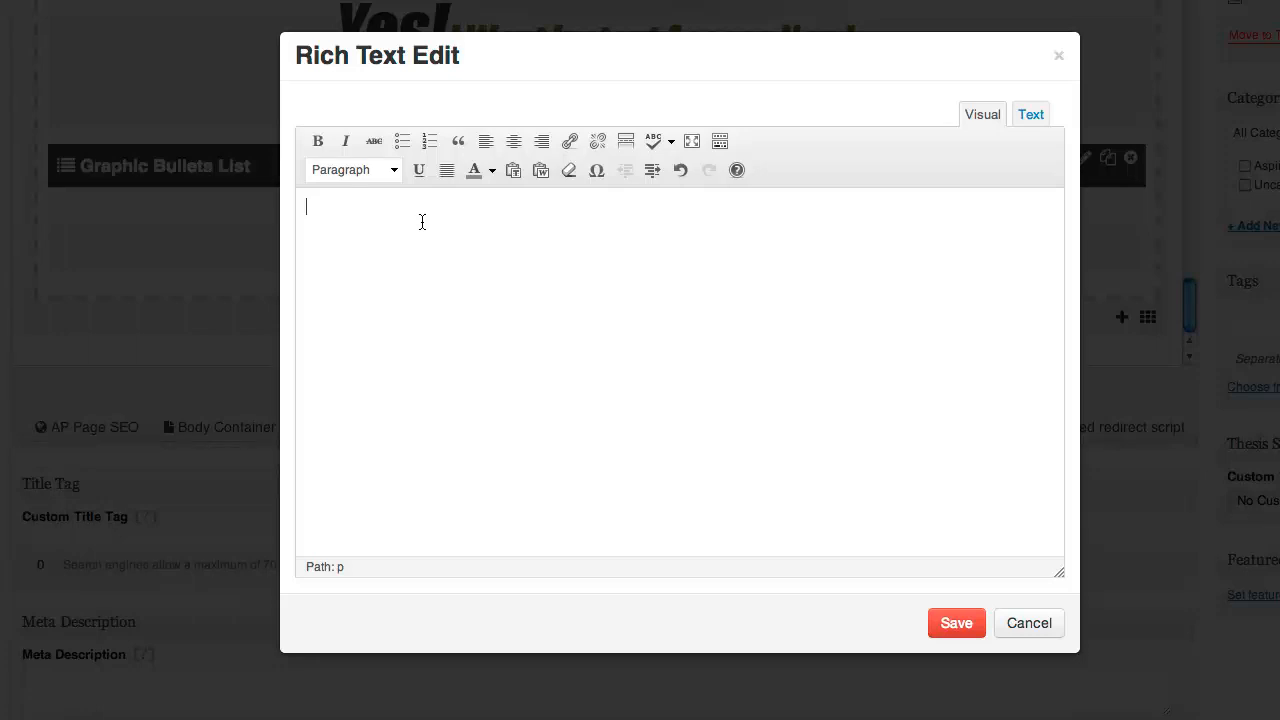
{"action": "key", "text": "ctrl+v"}
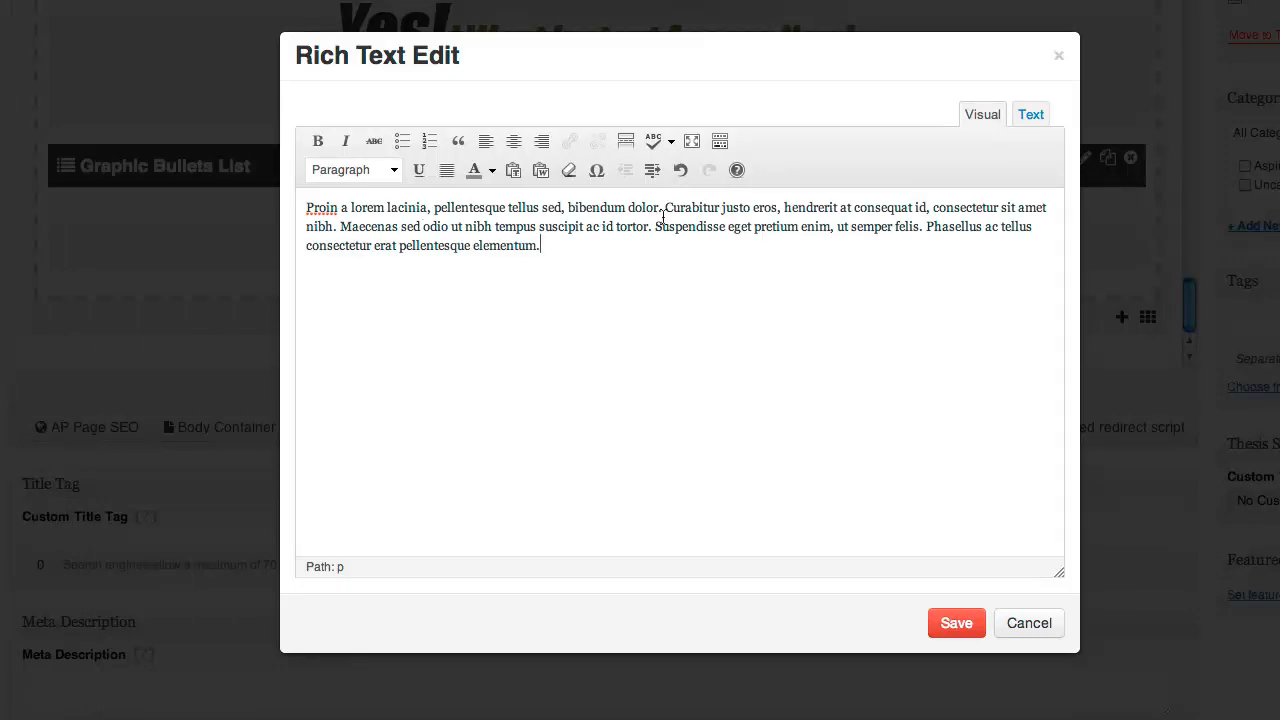
{"action": "key", "text": "Return"}
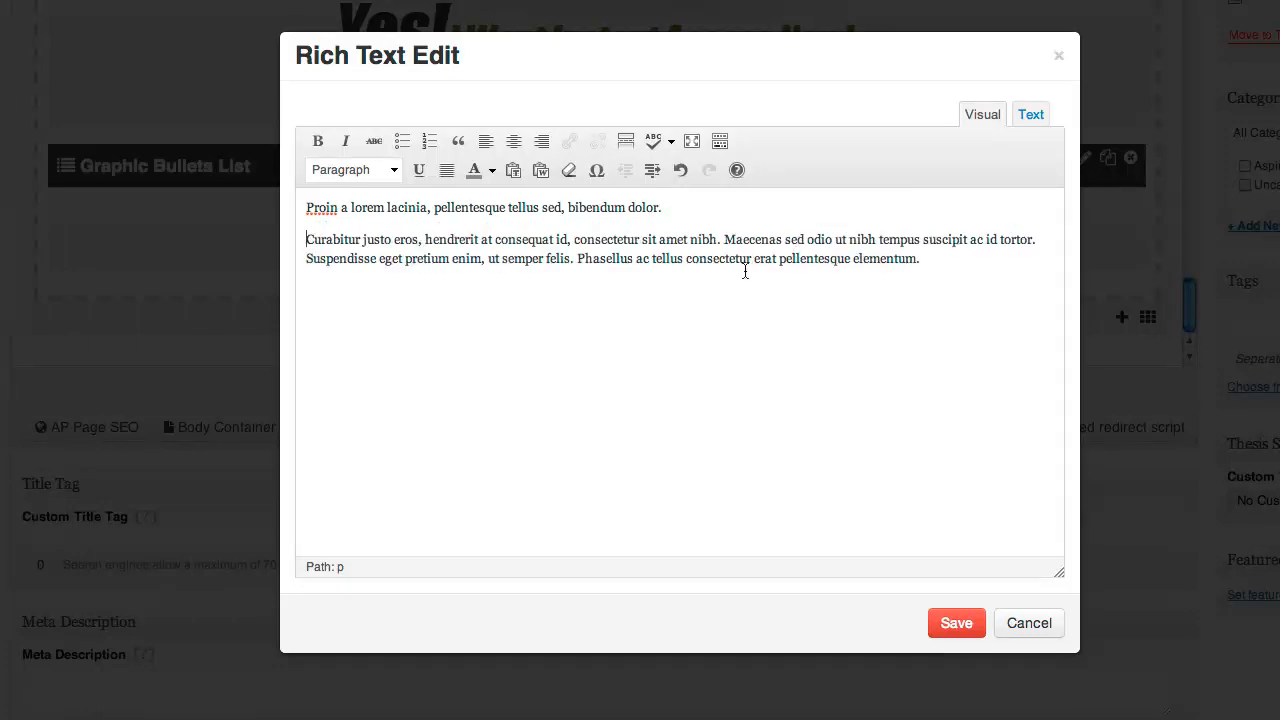
{"action": "left_click", "coordinate": [724, 240]}
{"action": "key", "text": "Return"}
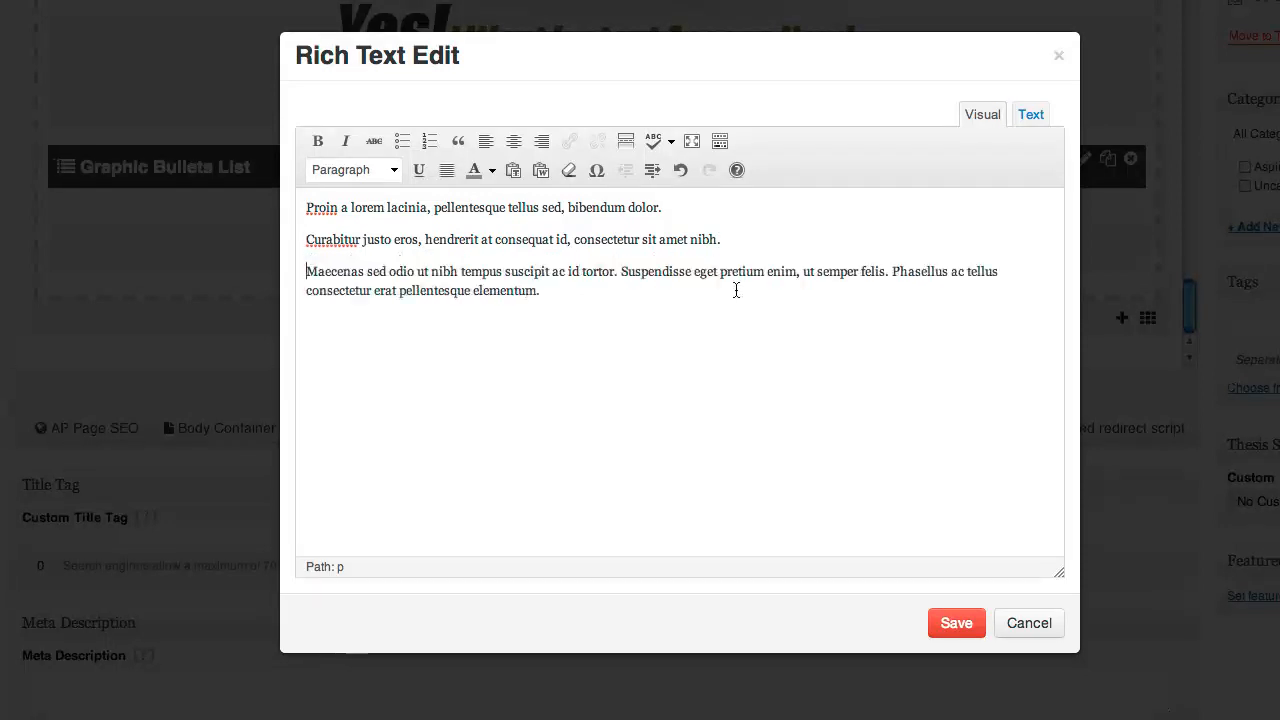
{"action": "left_click", "coordinate": [621, 272]}
{"action": "key", "text": "Return"}
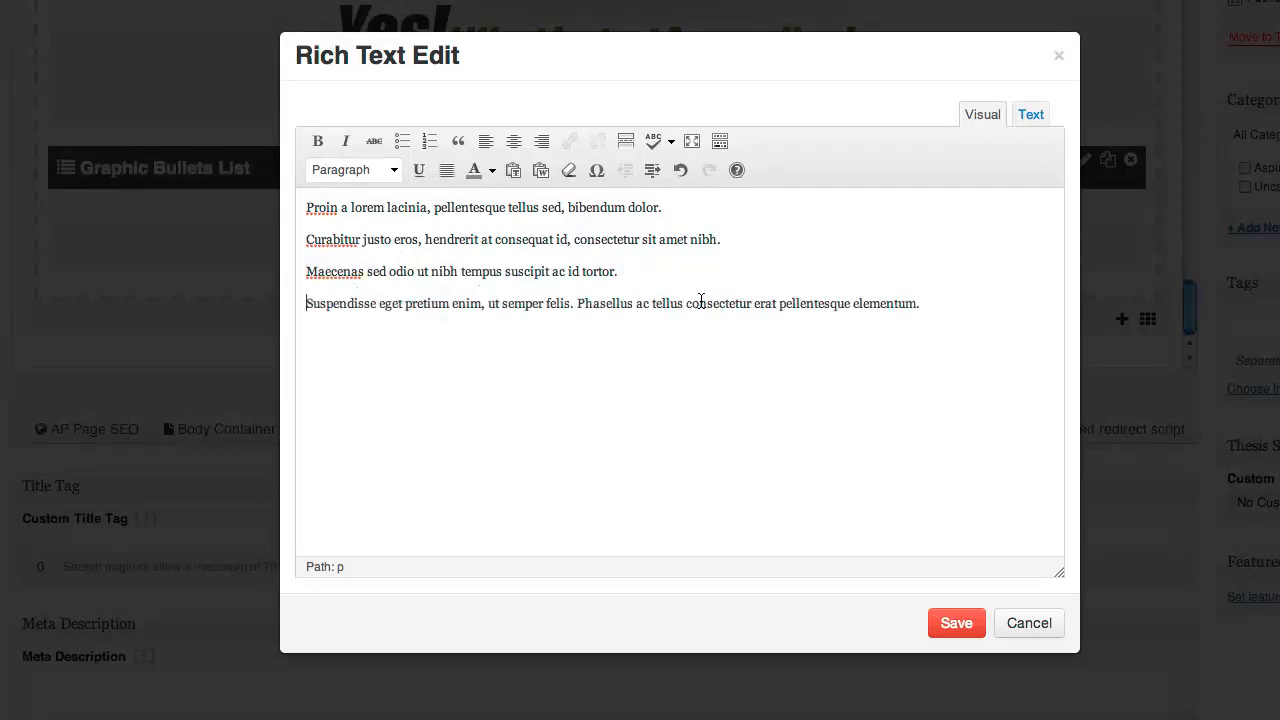
{"action": "key", "text": "Return"}
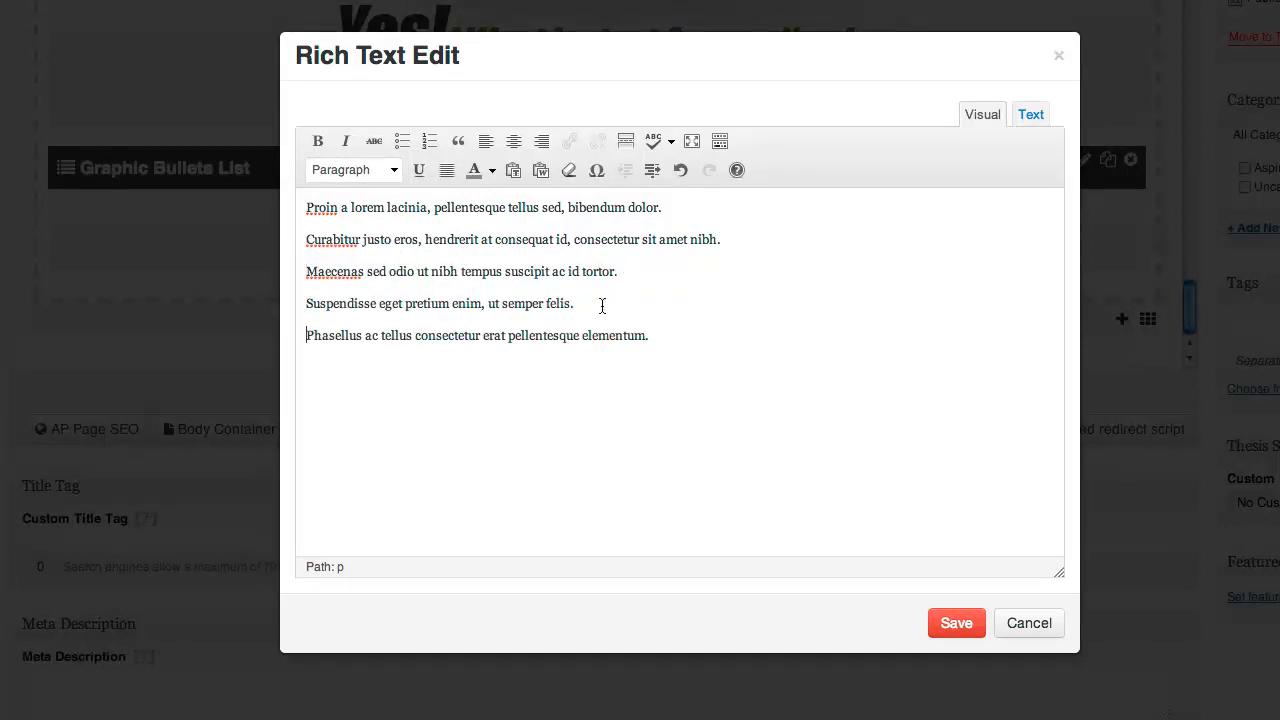
Make the three middle sentences a bulleted list and save the widget
{"action": "key", "text": "shift+Up"}
{"action": "key", "text": "shift+Up"}
{"action": "key", "text": "shift+Up"}
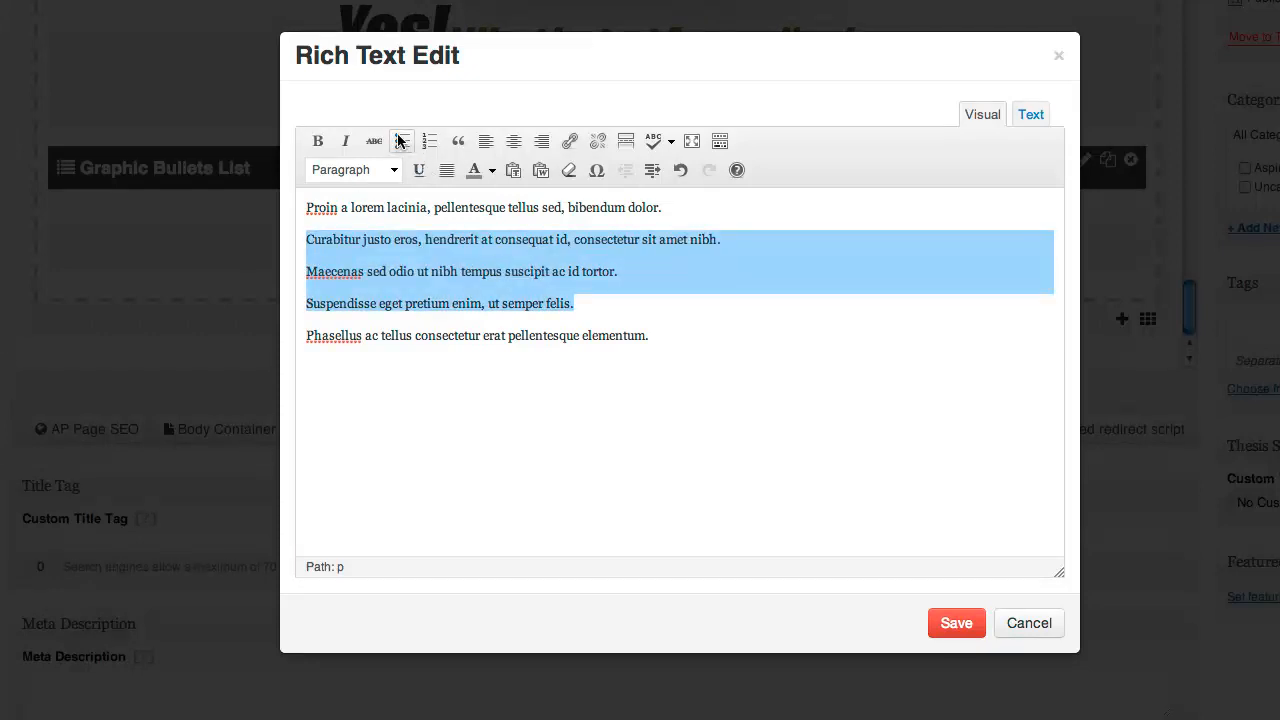
{"action": "left_click", "coordinate": [399, 141]}
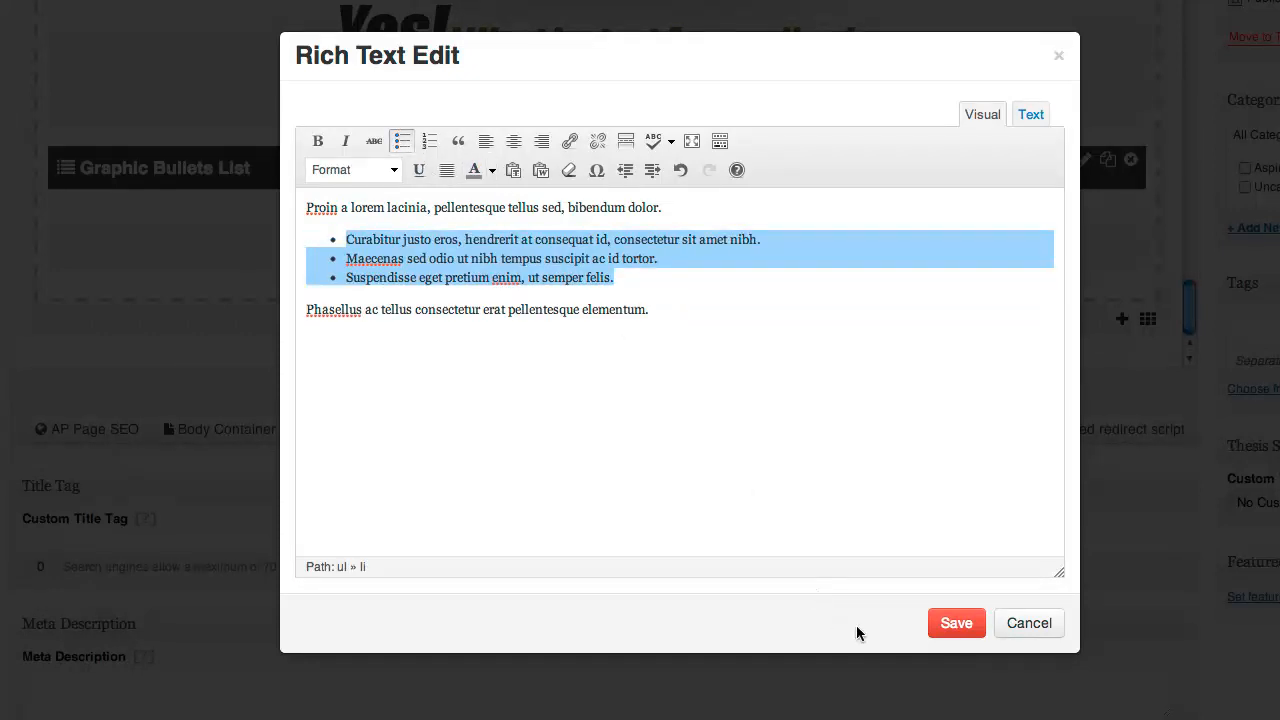
{"action": "left_click", "coordinate": [958, 630]}
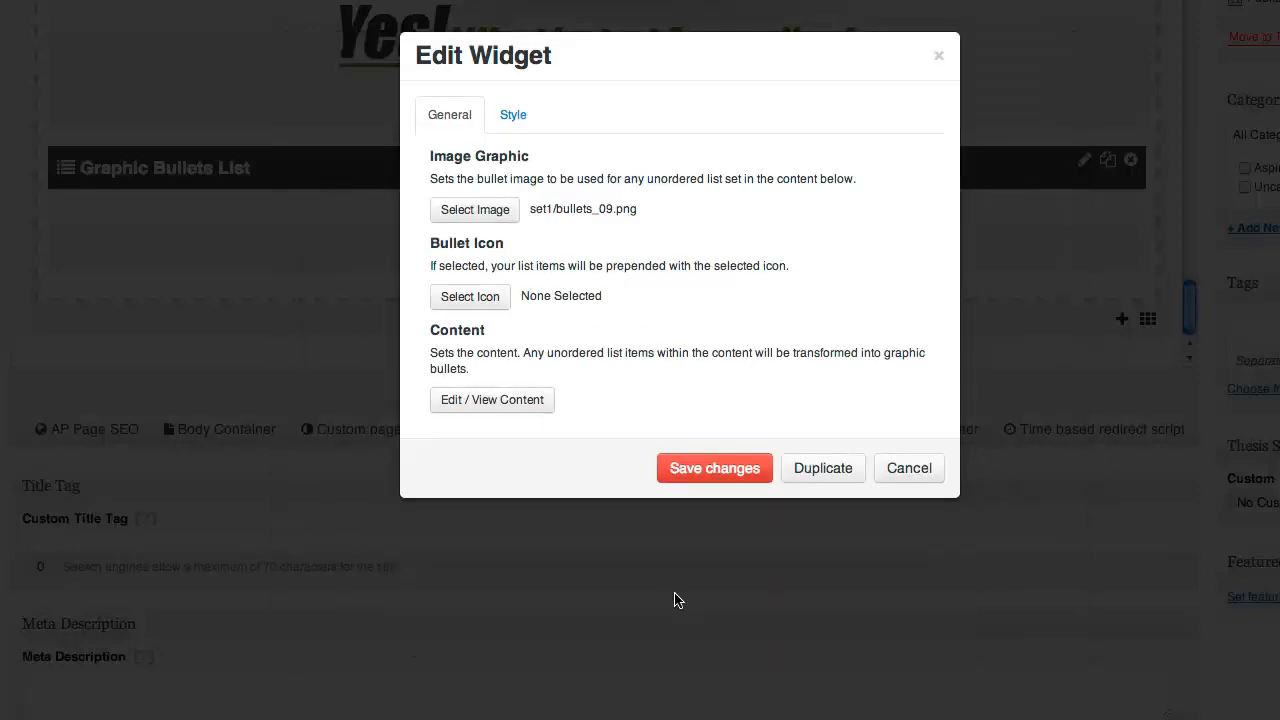
{"action": "left_click", "coordinate": [682, 467]}
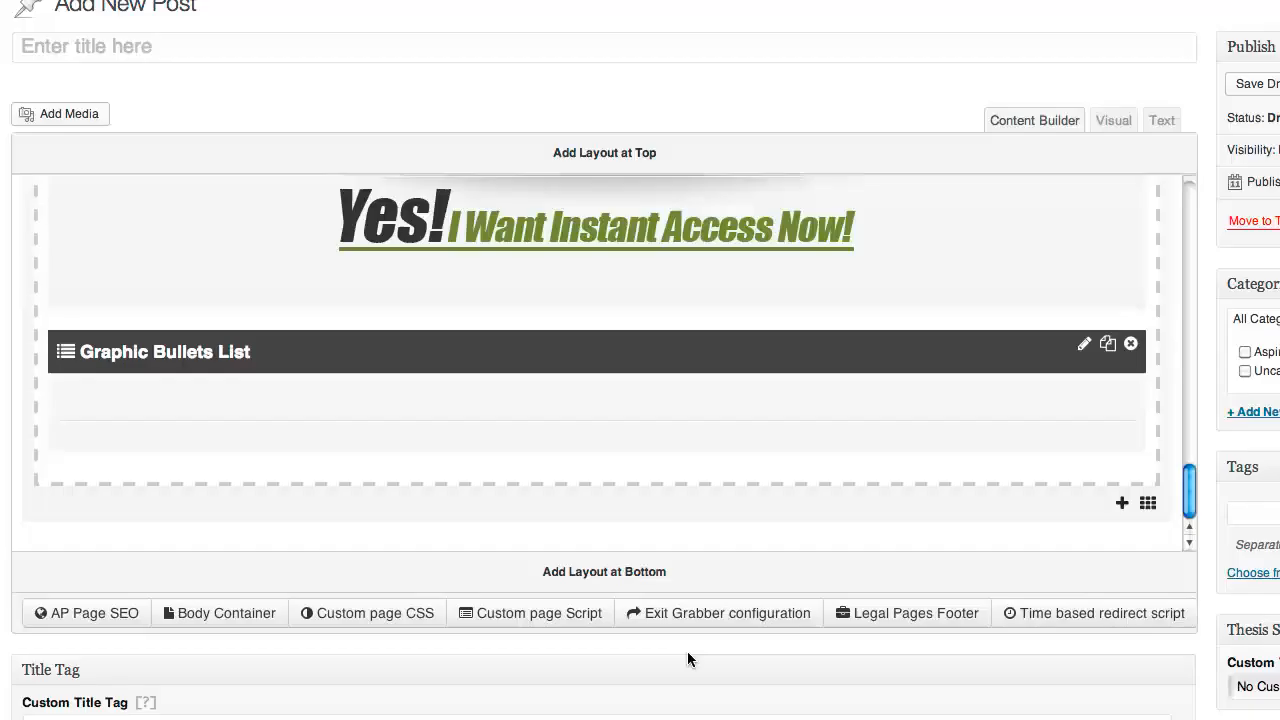
Insert an Order Button widget, found by searching 'order', below the bullets list
{"action": "scroll", "coordinate": [610, 418], "scroll_direction": "down", "scroll_amount": 3}
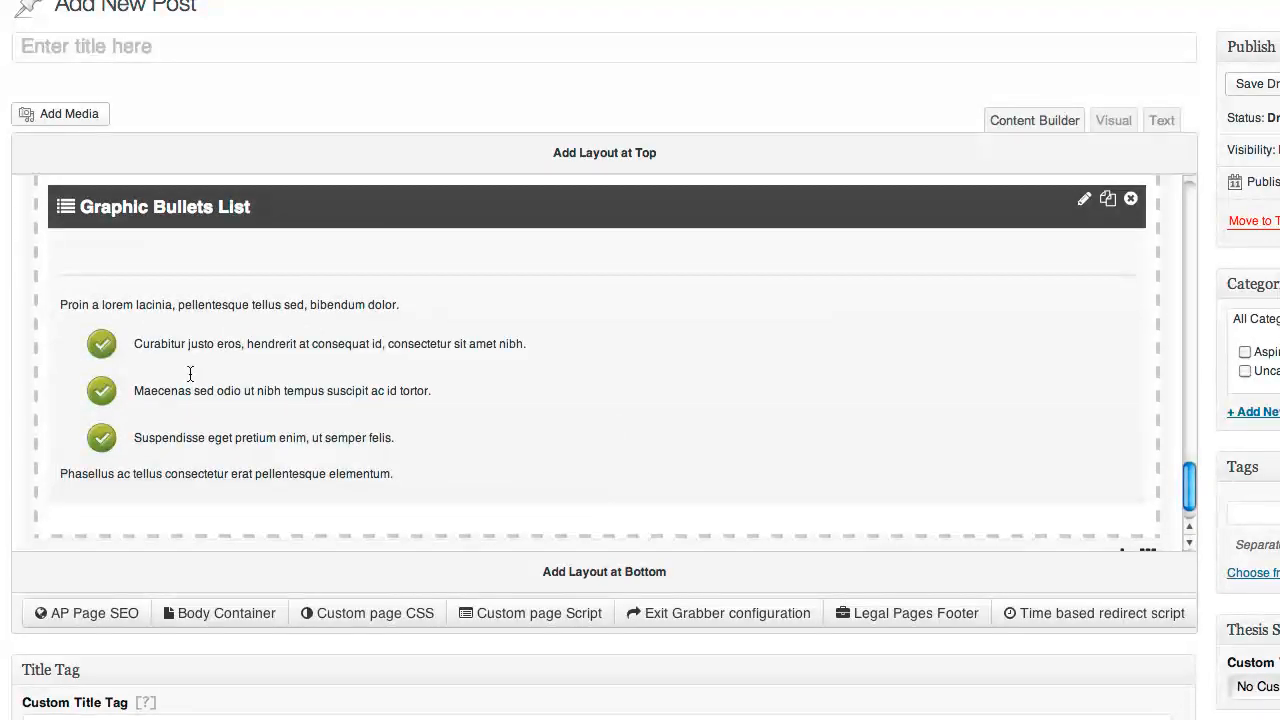
{"action": "scroll", "coordinate": [329, 429], "scroll_direction": "down", "scroll_amount": 3}
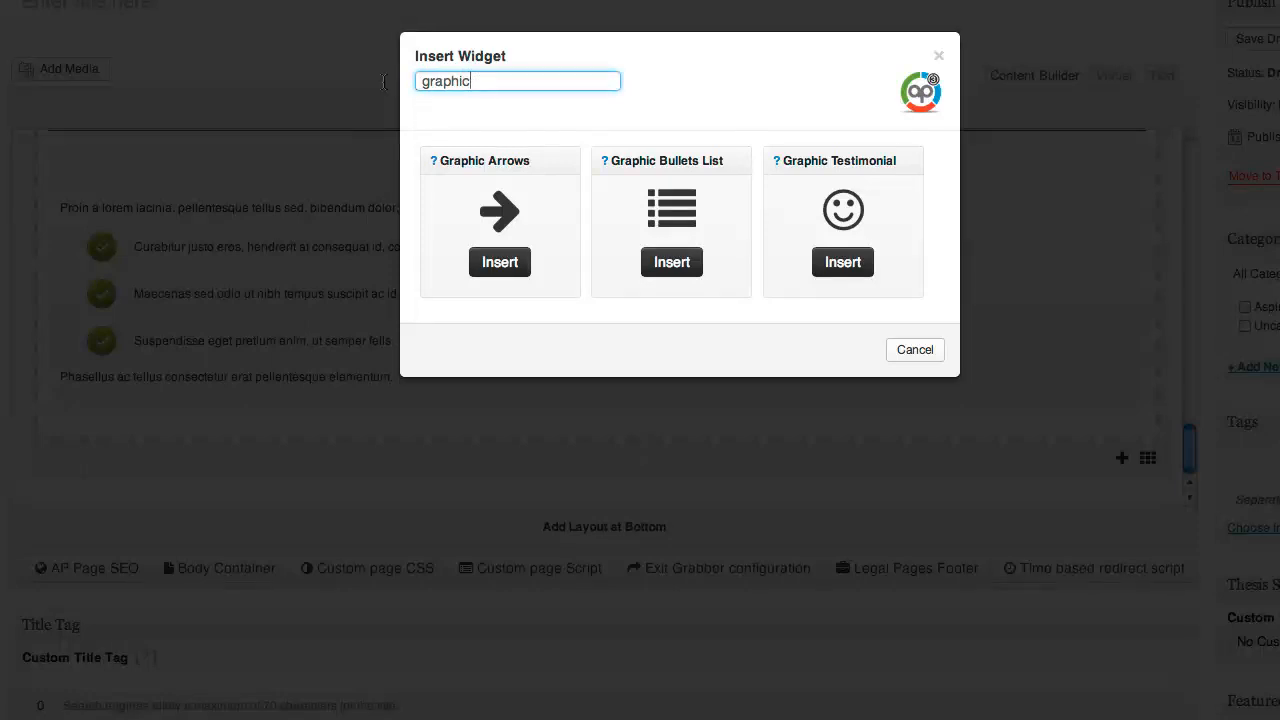
{"action": "key", "text": "ctrl+a"}
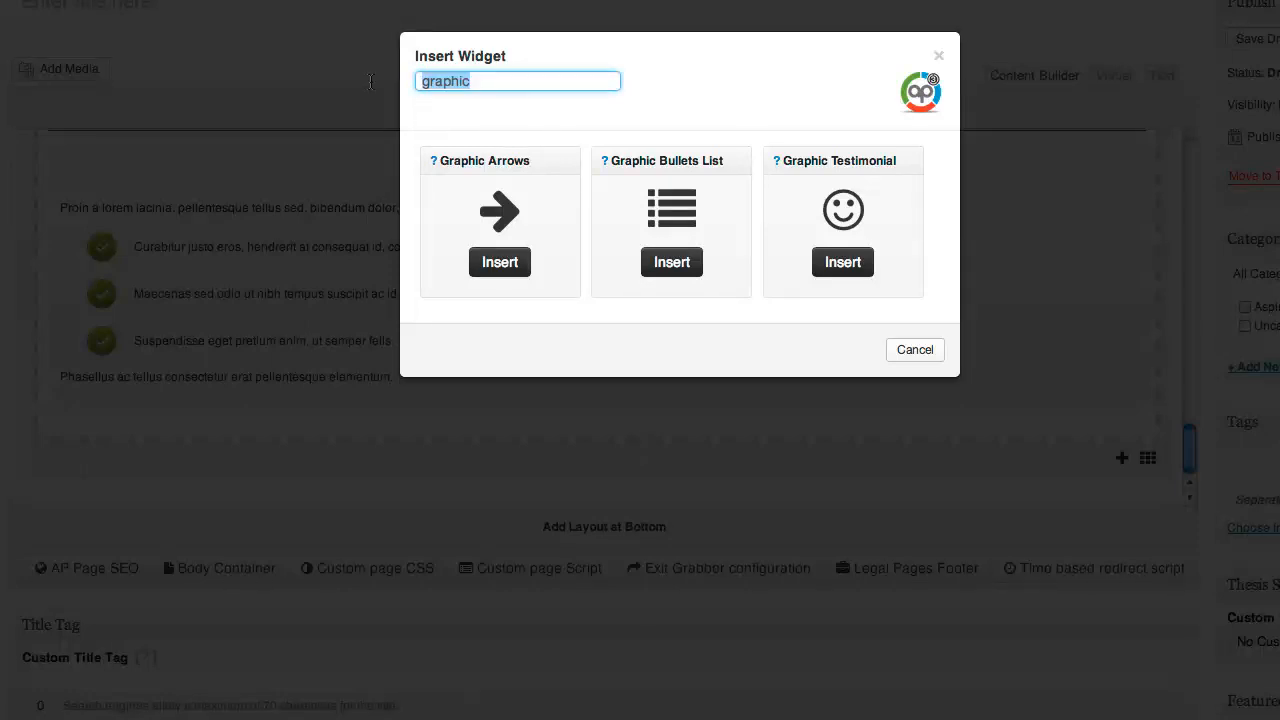
{"action": "type", "text": "order"}
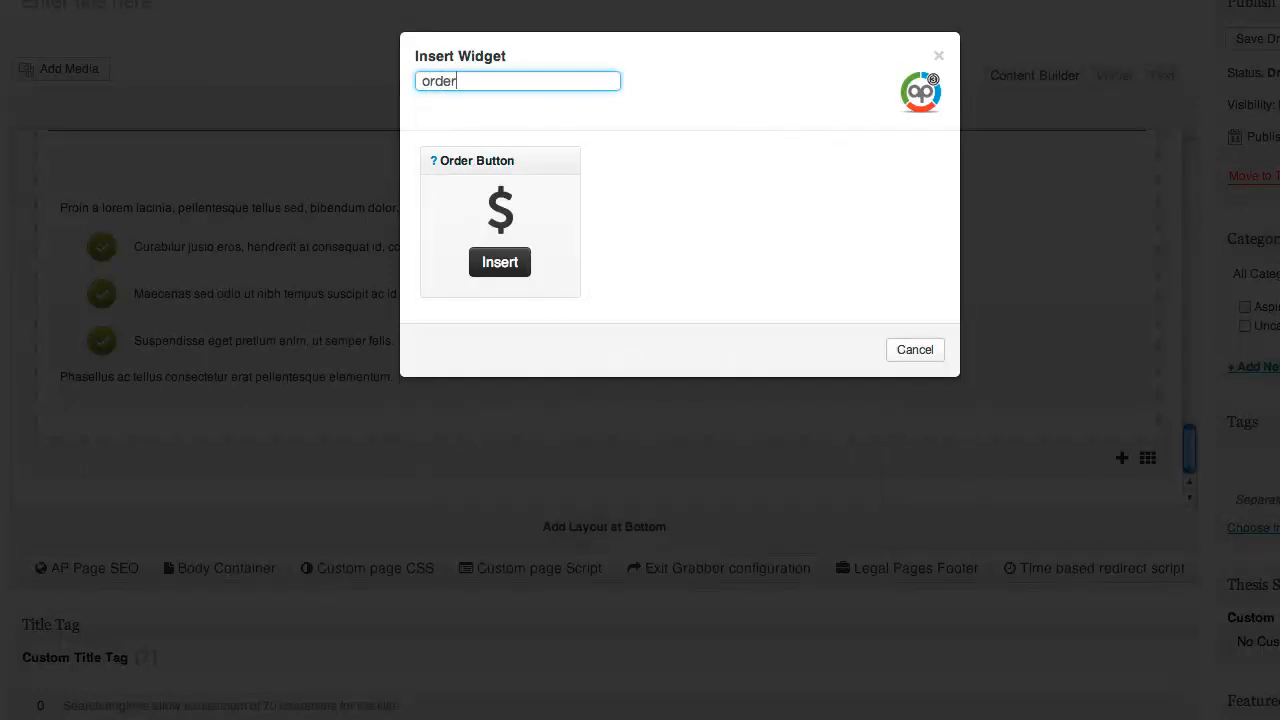
{"action": "left_click", "coordinate": [500, 270]}
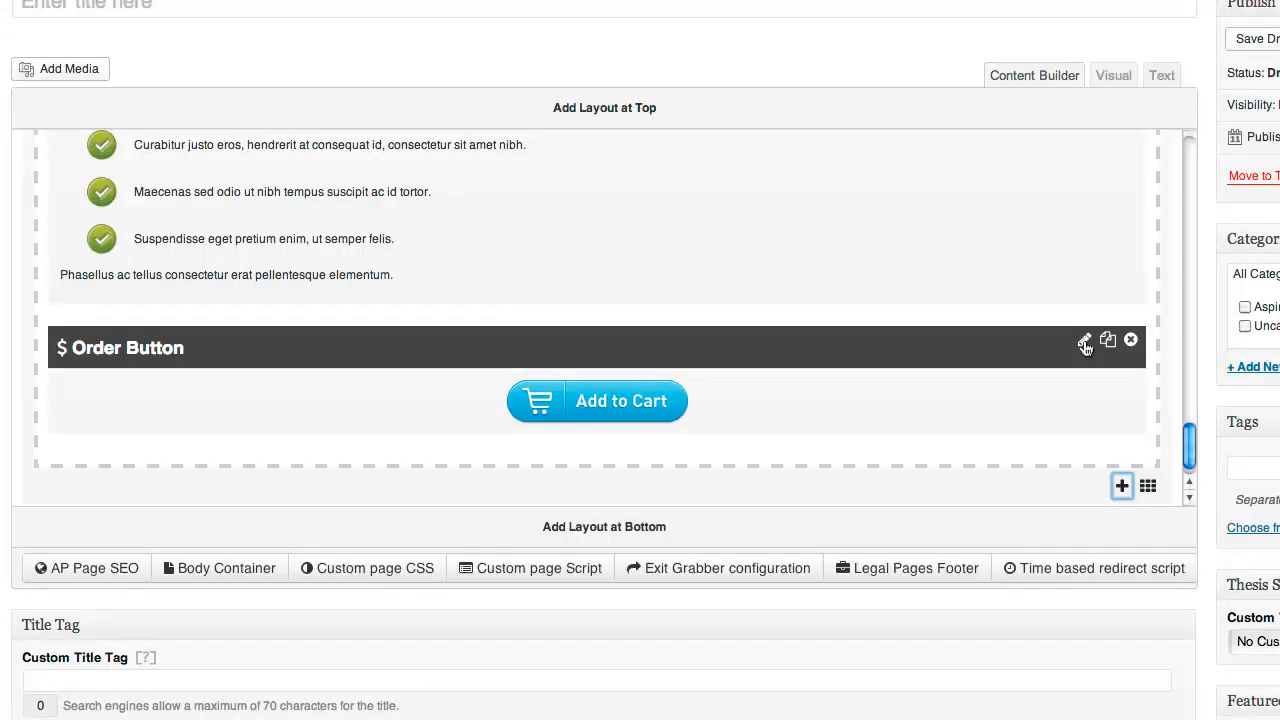
Give the Order Button the green-rb-arrow-cards Add To Cart graphic and save it
{"action": "left_click", "coordinate": [1085, 345]}
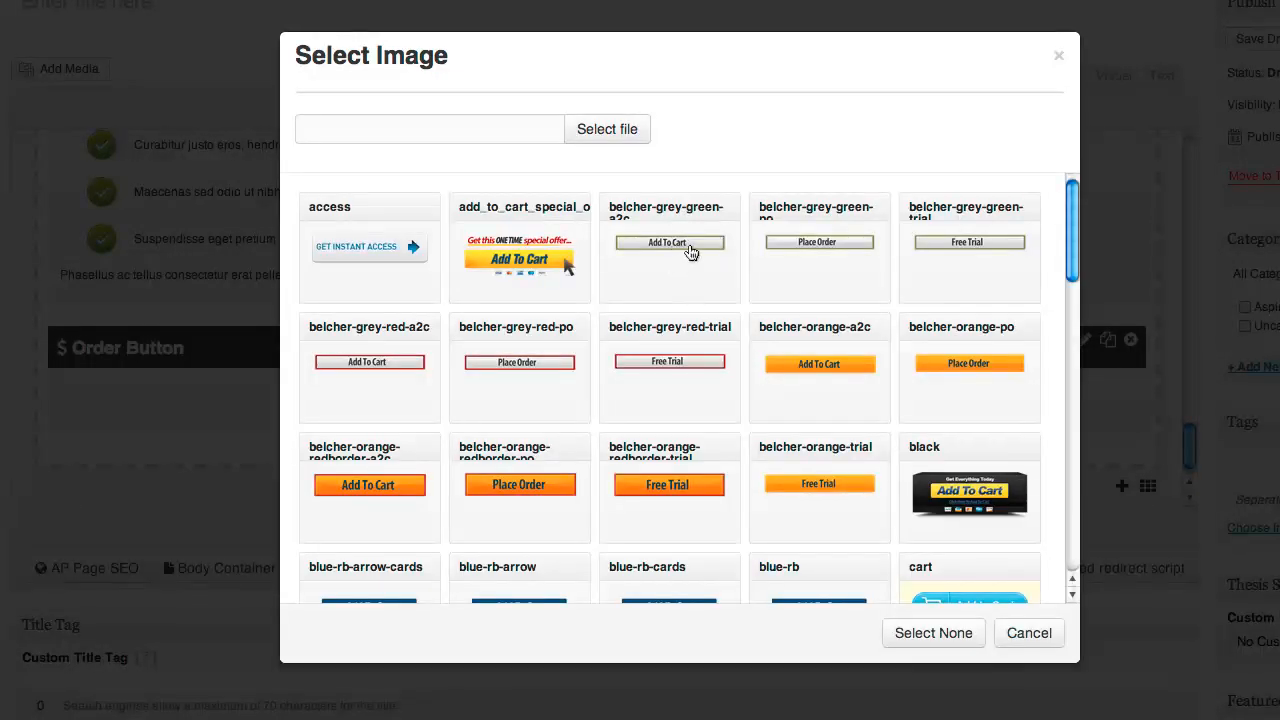
{"action": "scroll", "coordinate": [690, 252], "scroll_direction": "down", "scroll_amount": 4}
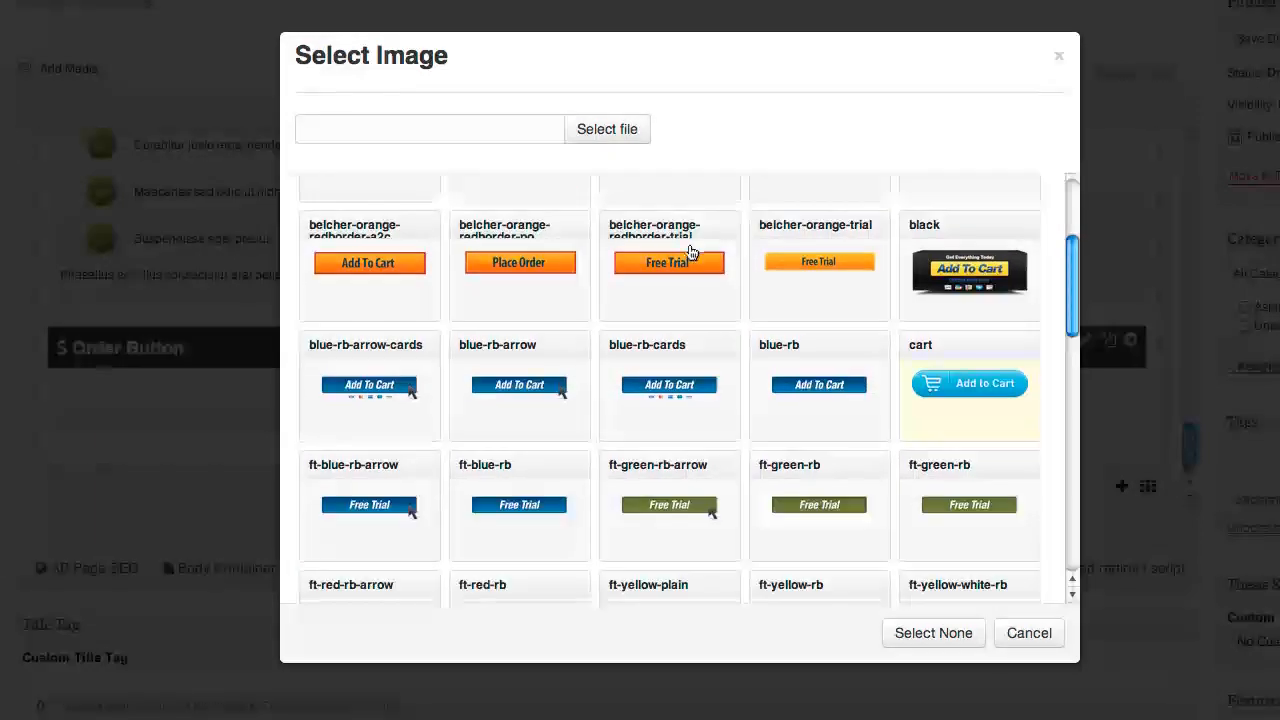
{"action": "scroll", "coordinate": [690, 250], "scroll_direction": "down", "scroll_amount": 5}
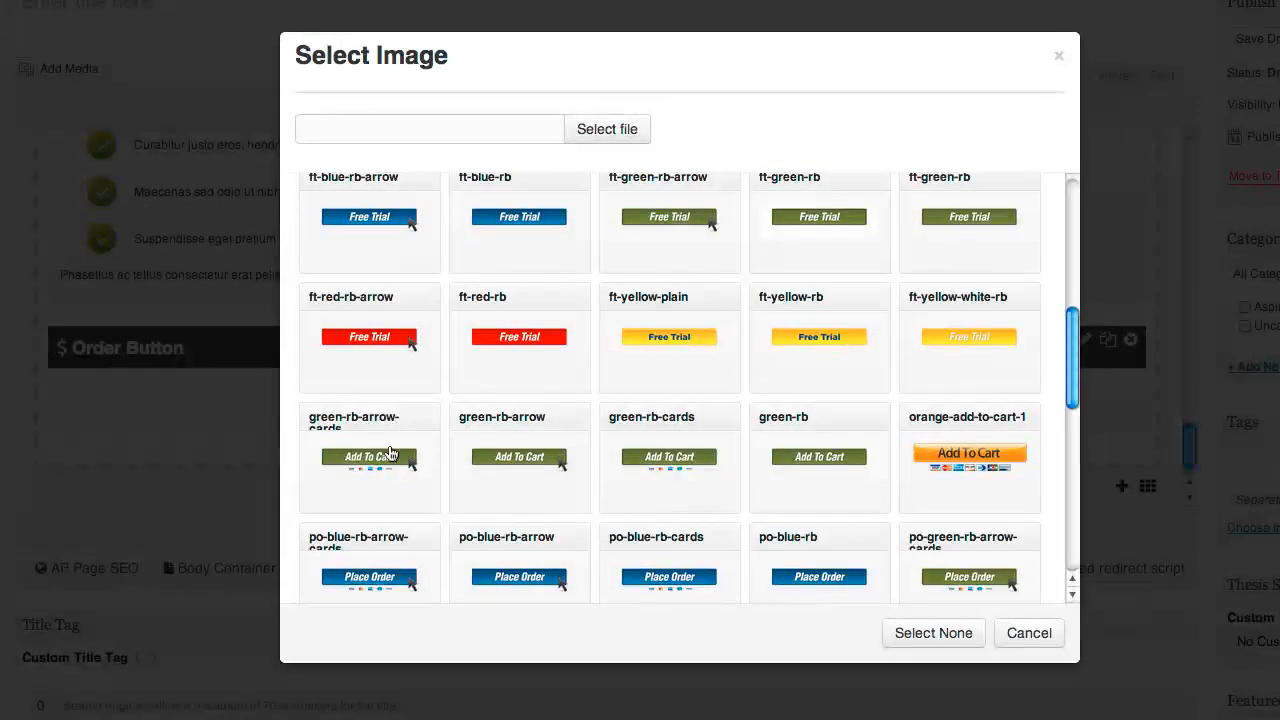
{"action": "left_click", "coordinate": [737, 460]}
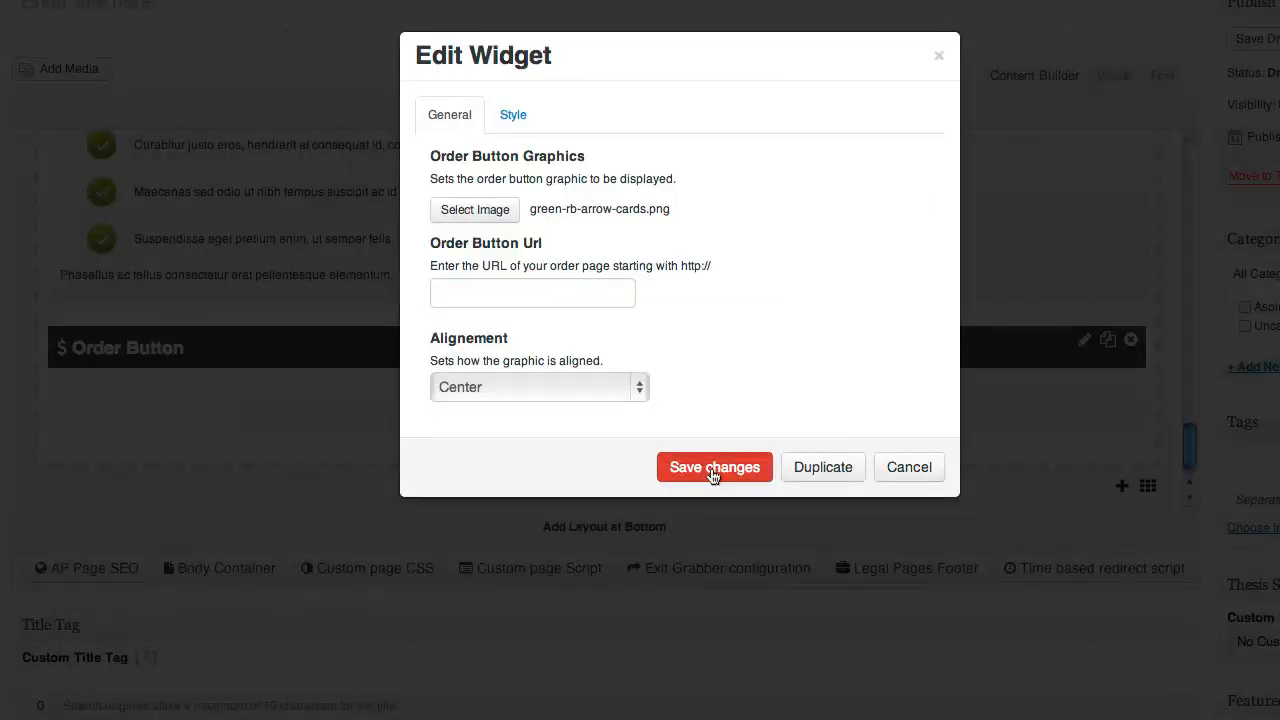
{"action": "left_click", "coordinate": [711, 470]}
{"action": "scroll", "coordinate": [708, 438], "scroll_direction": "down", "scroll_amount": 3}
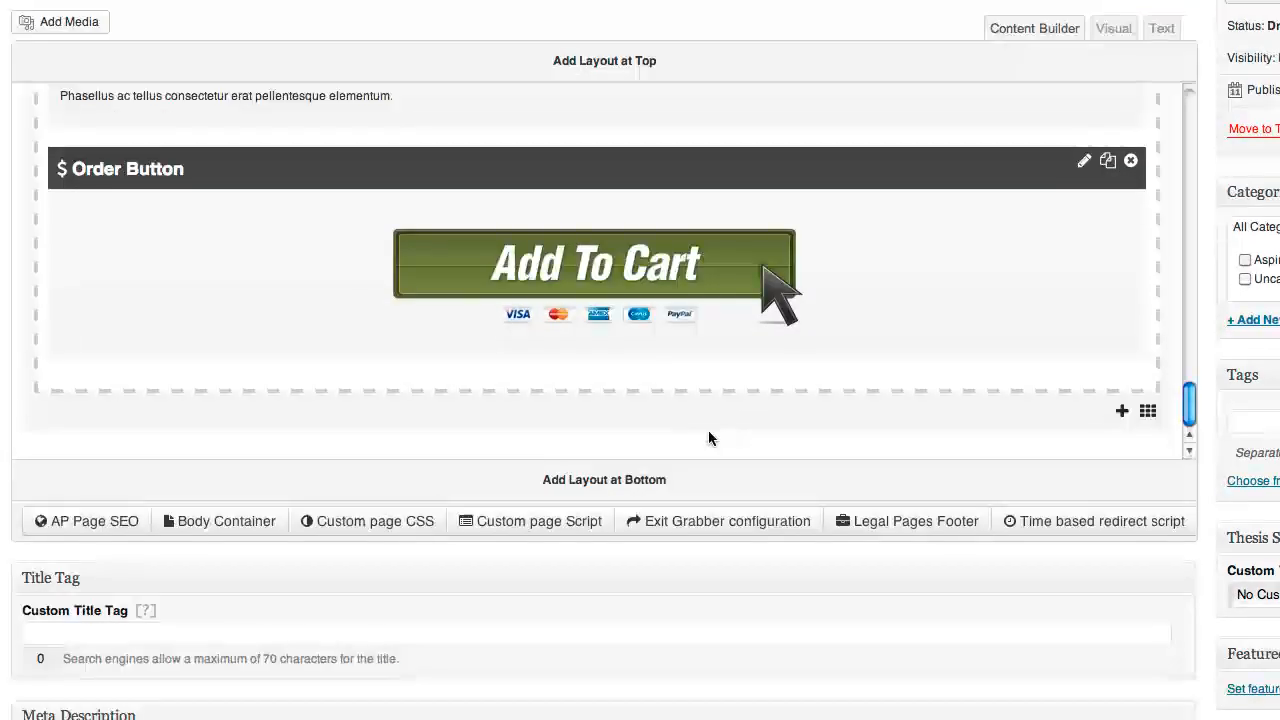
Add a 1 Column layout at the bottom of the page
{"action": "left_click", "coordinate": [648, 466]}
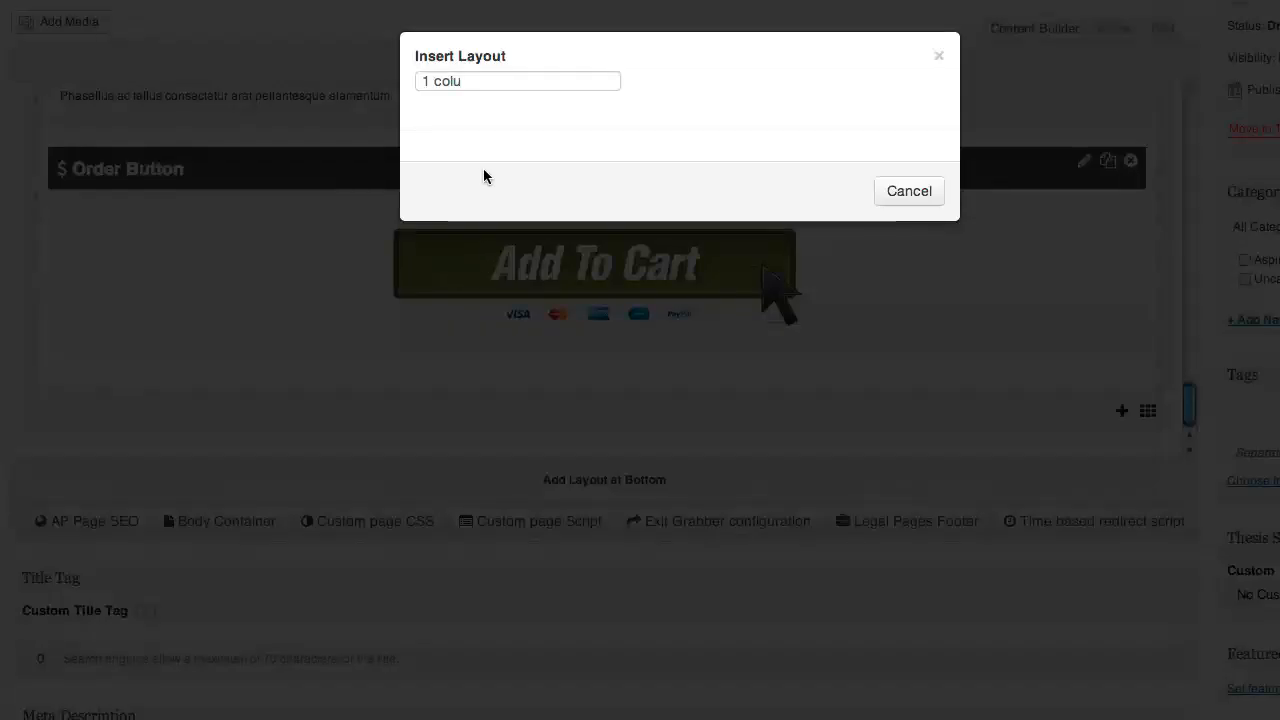
{"action": "triple_click", "coordinate": [418, 84]}
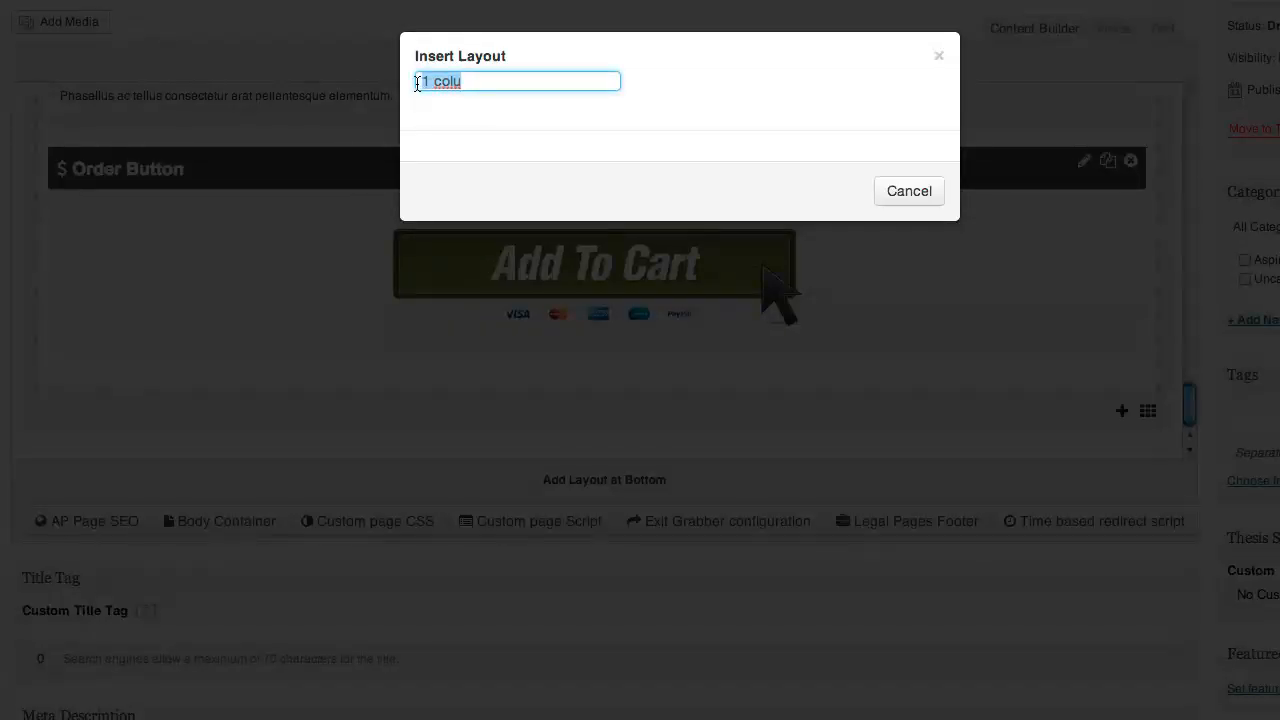
{"action": "type", "text": "1"}
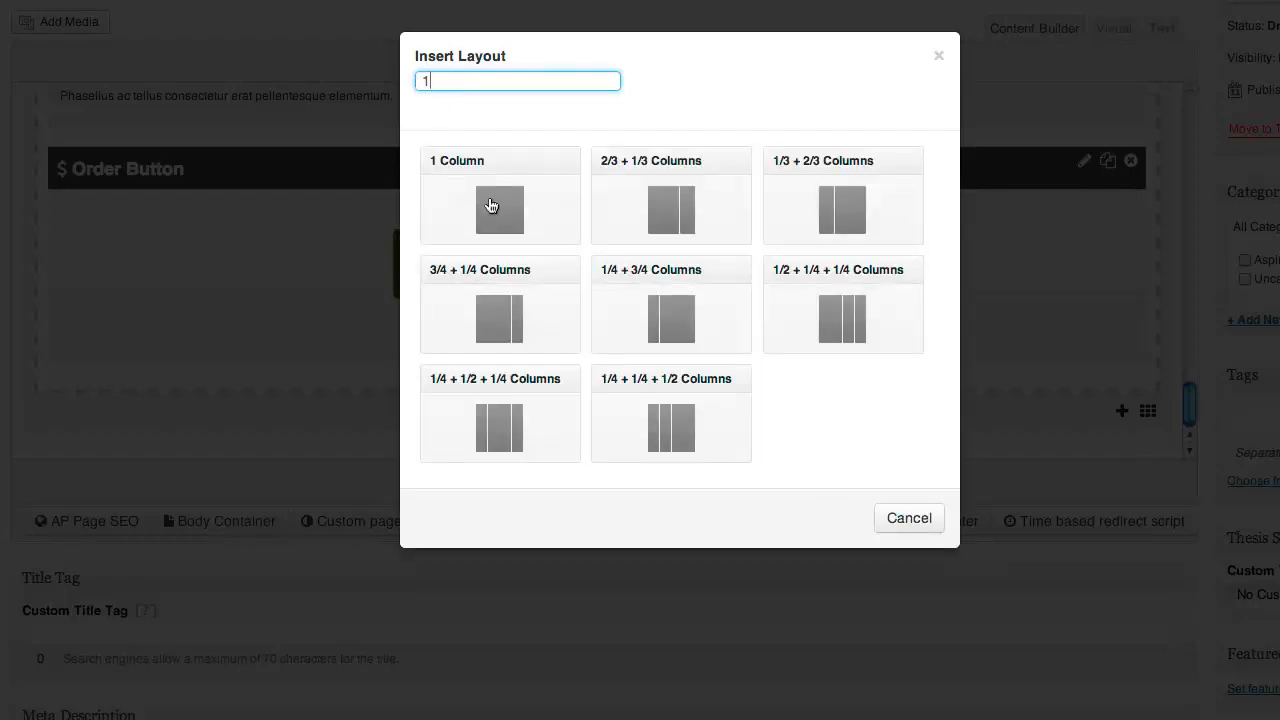
{"action": "left_click", "coordinate": [490, 205]}
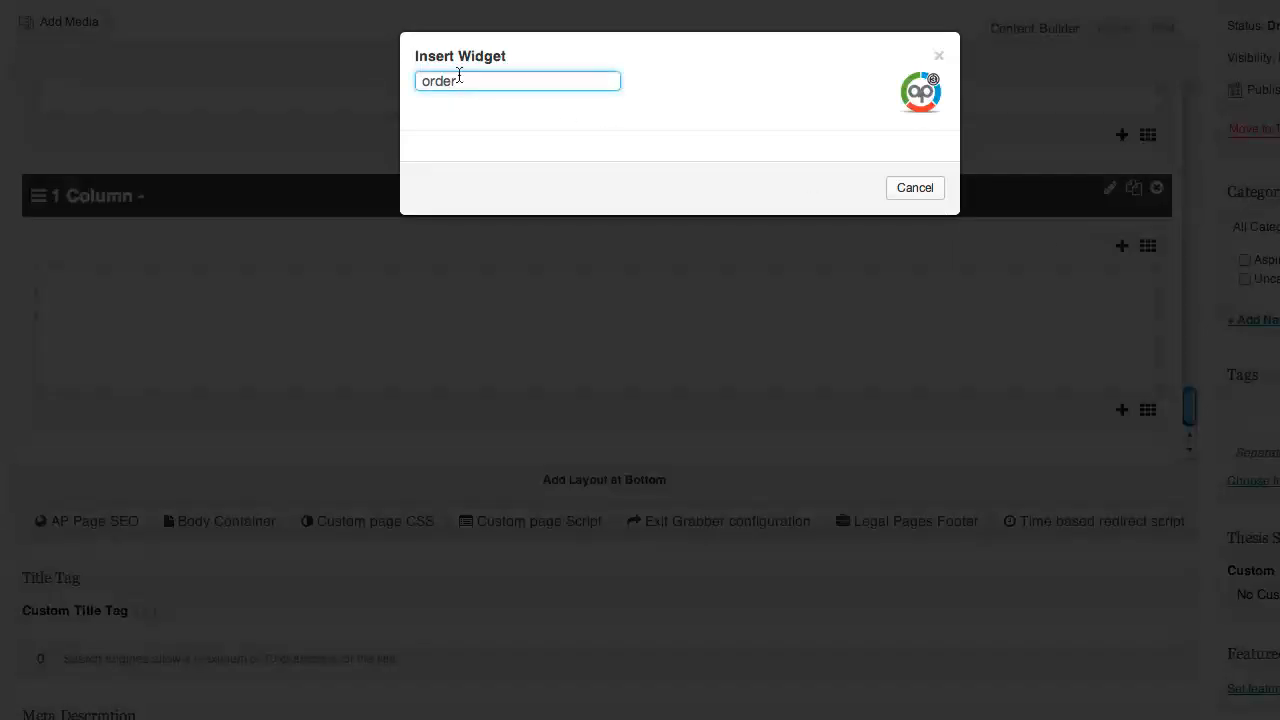
Insert a Rich Text Editor widget, searched as 'rich', into the new column
{"action": "left_click_drag", "start_coordinate": [459, 78], "coordinate": [386, 78]}
{"action": "type", "text": "rich"}
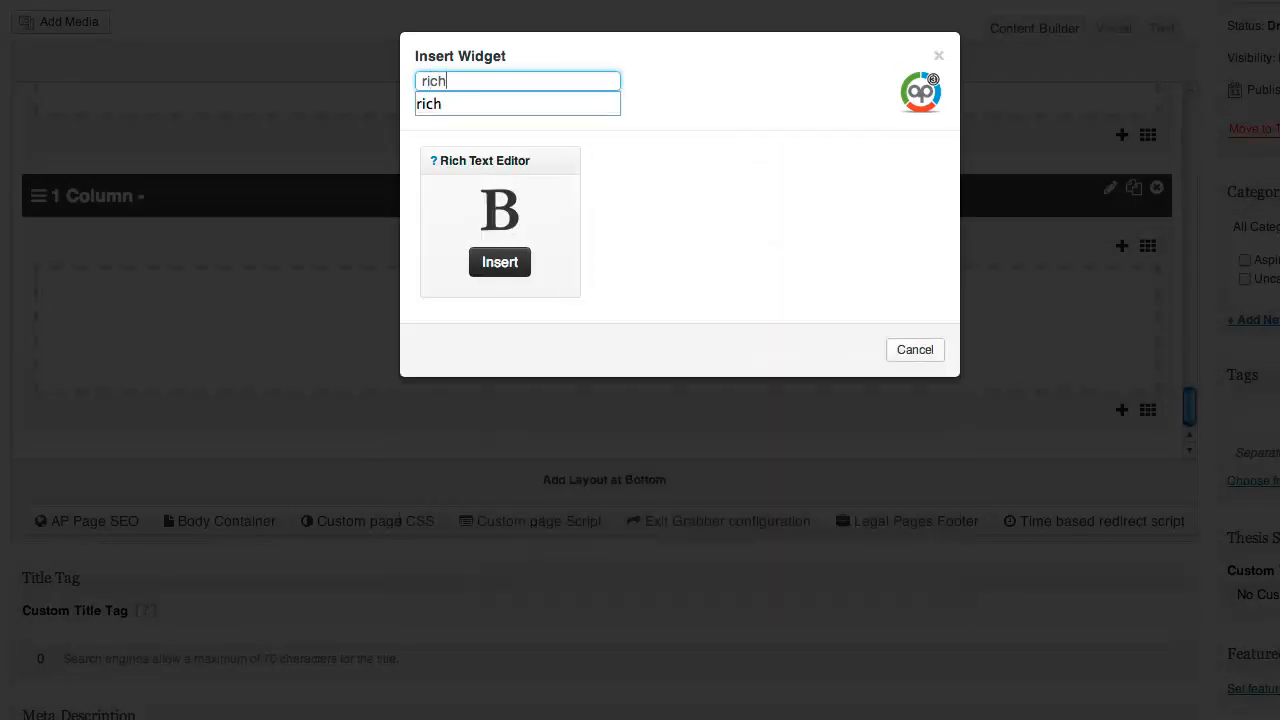
{"action": "left_click", "coordinate": [499, 264]}
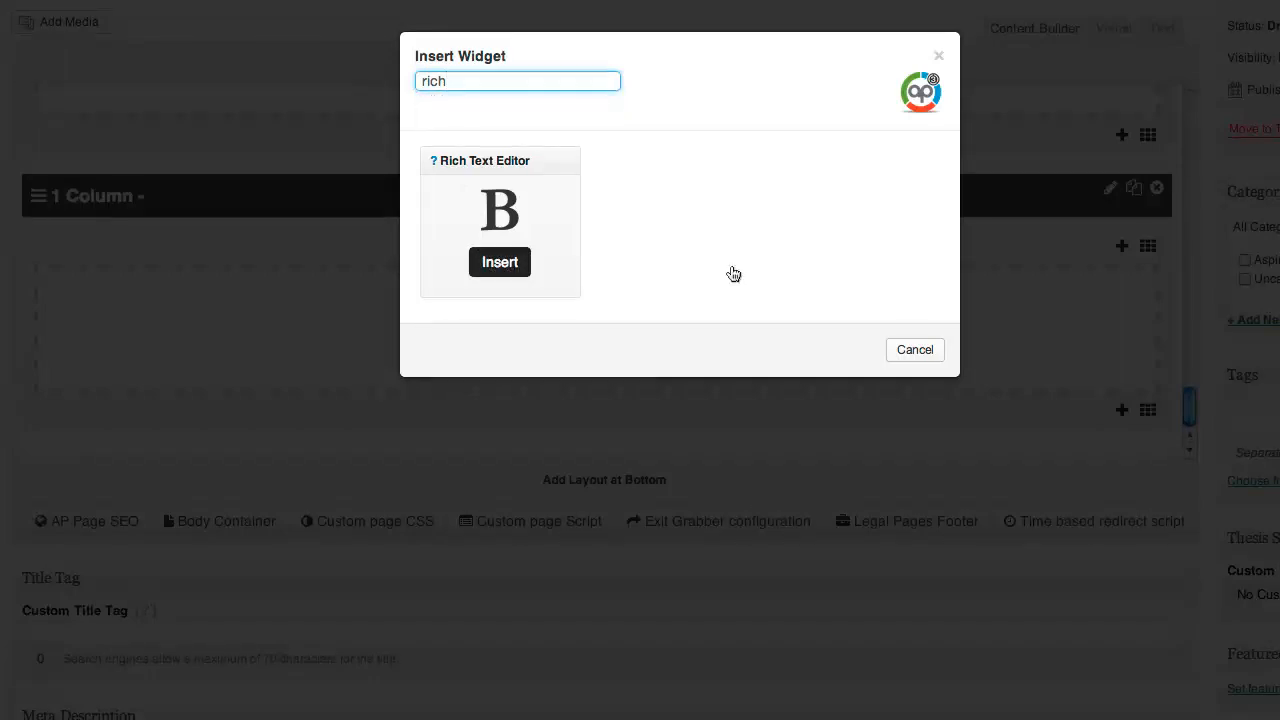
{"action": "scroll", "coordinate": [800, 280], "scroll_direction": "down", "scroll_amount": 5}
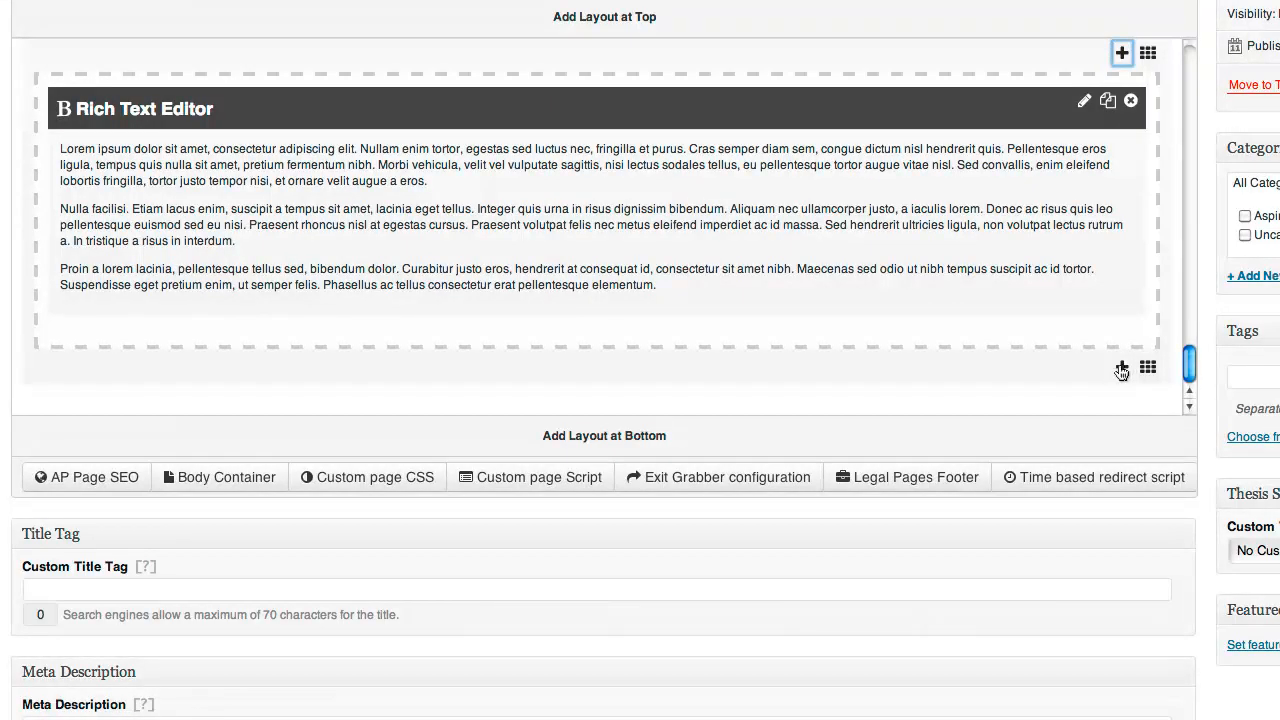
Insert a Graphic Testimonial widget, searched as 'test', below the rich text block
{"action": "left_click", "coordinate": [673, 342]}
{"action": "left_click", "coordinate": [502, 311]}
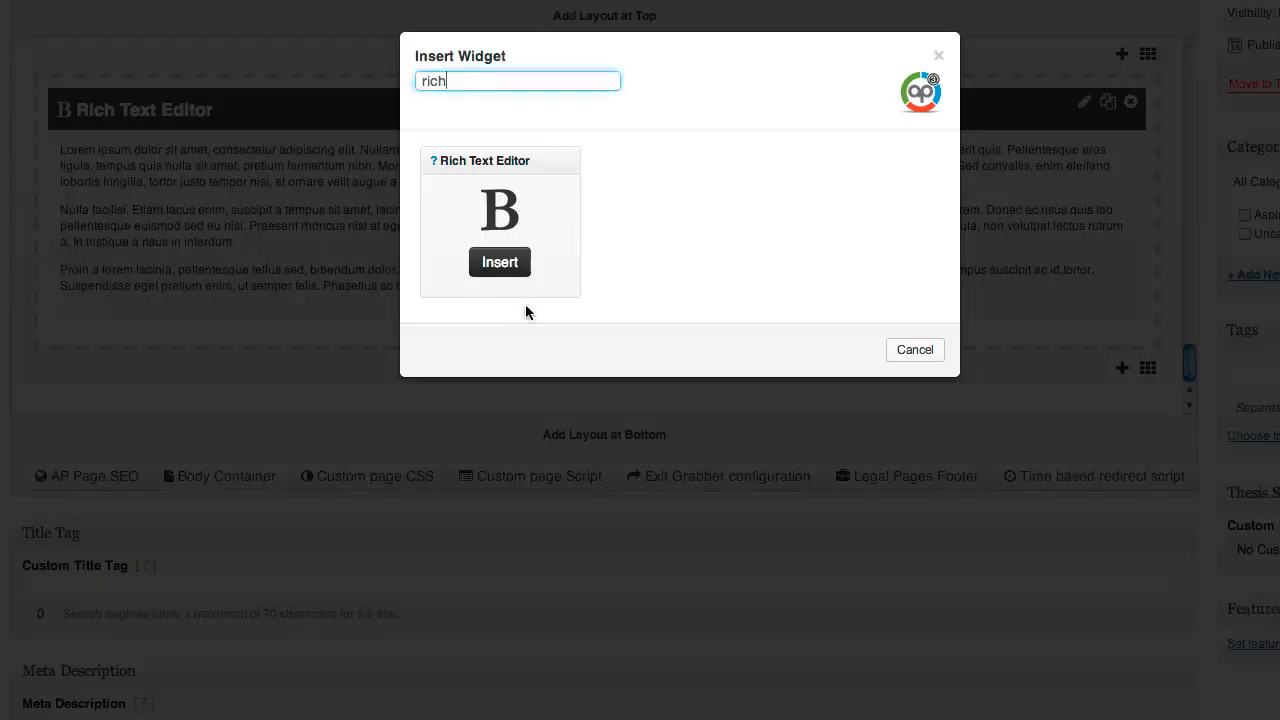
{"action": "left_click_drag", "start_coordinate": [450, 82], "coordinate": [380, 85]}
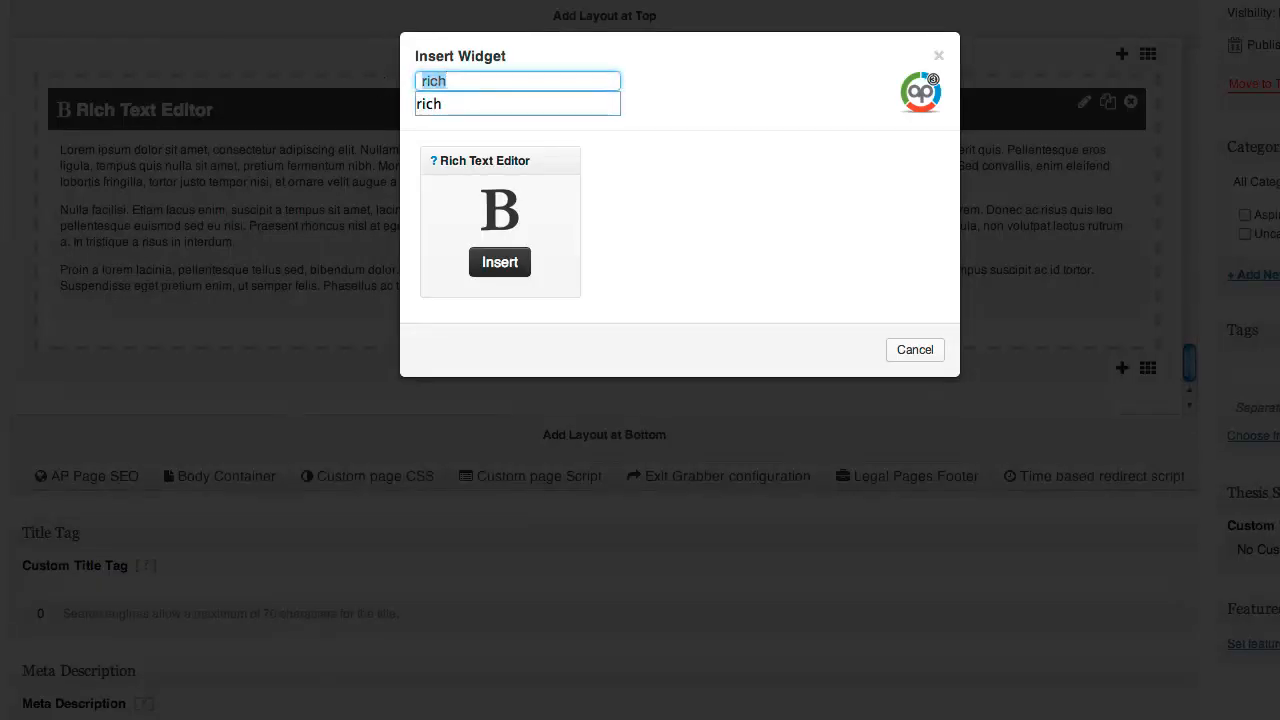
{"action": "type", "text": "testi"}
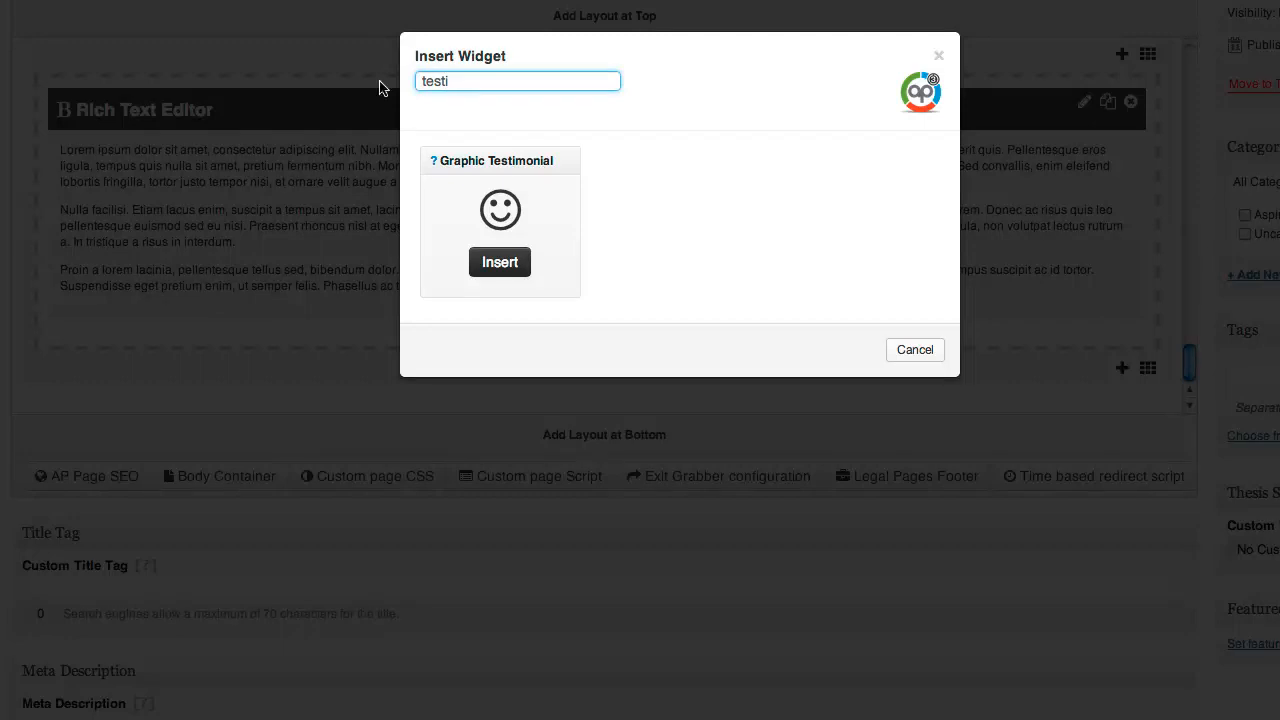
{"action": "left_click", "coordinate": [815, 270]}
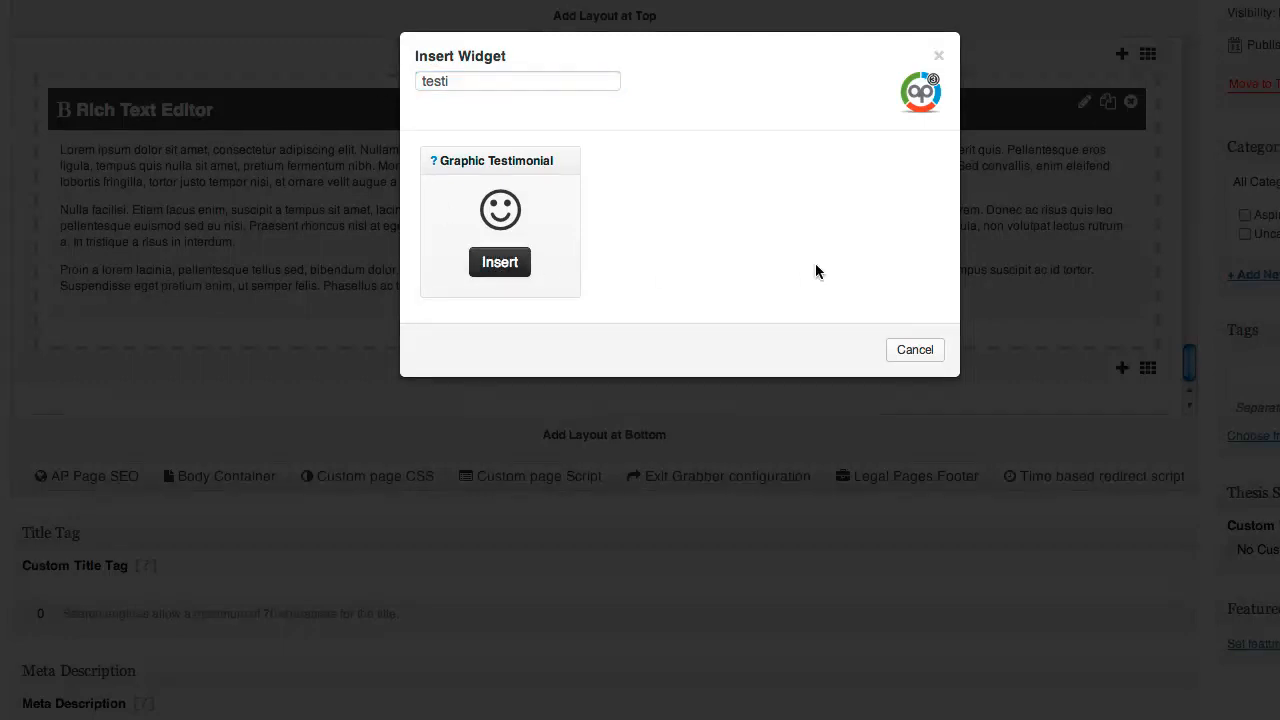
{"action": "left_click", "coordinate": [500, 262]}
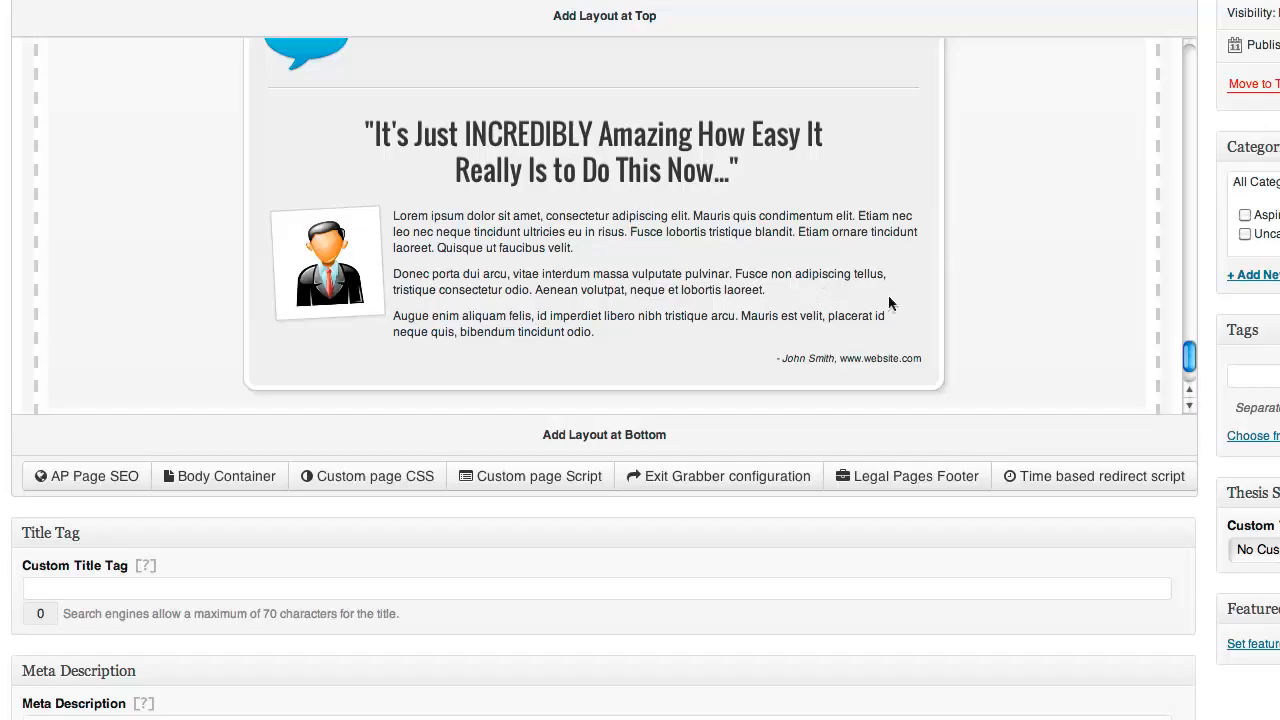
{"action": "scroll", "coordinate": [889, 298], "scroll_direction": "up", "scroll_amount": 4}
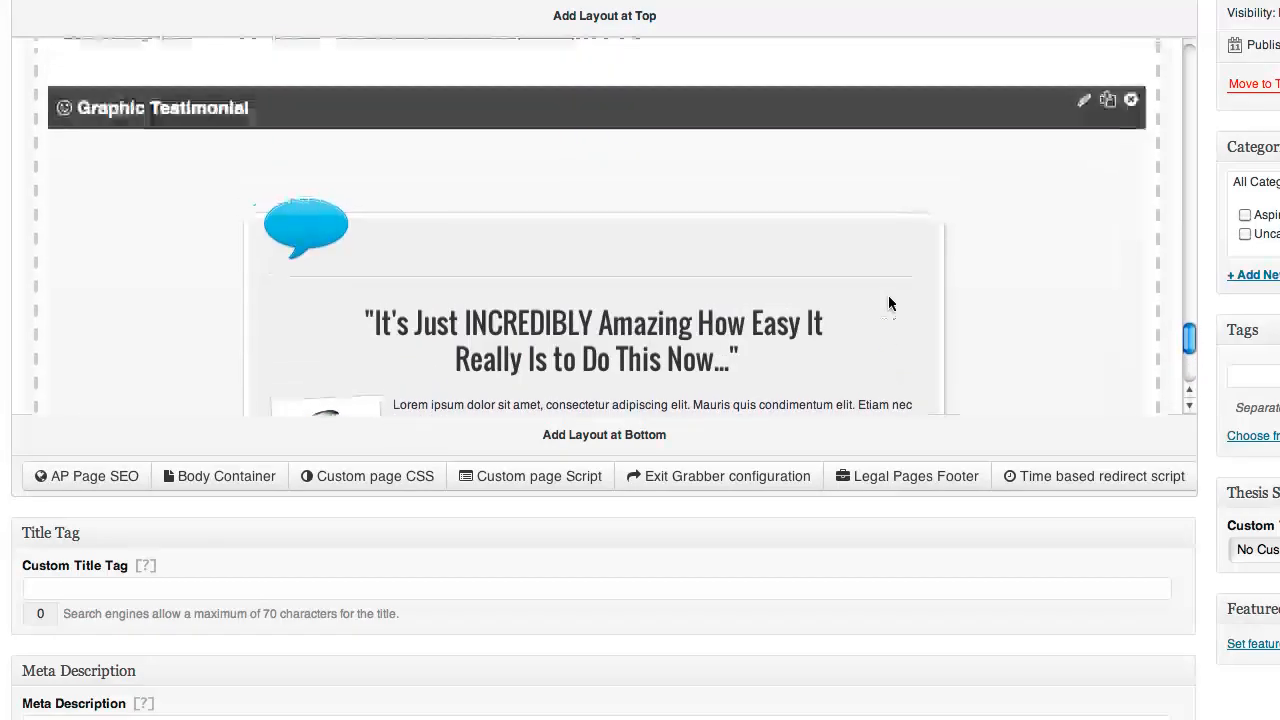
{"action": "scroll", "coordinate": [888, 295], "scroll_direction": "down", "scroll_amount": 4}
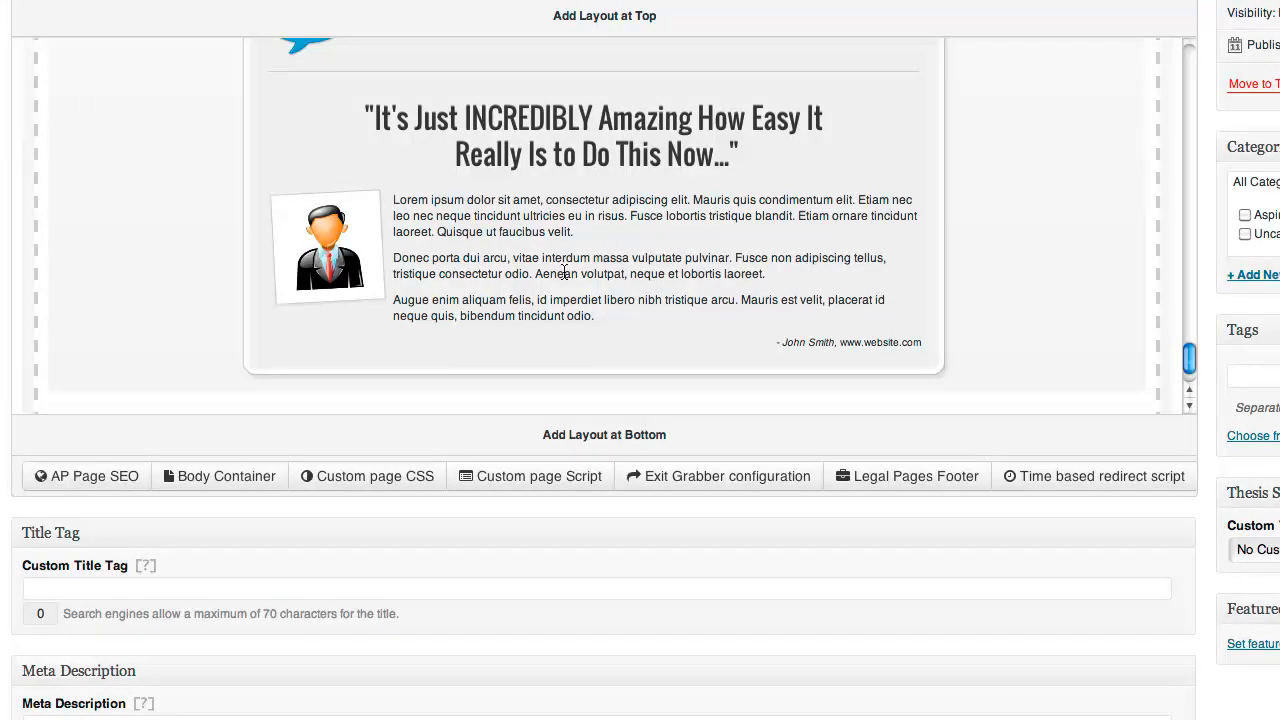
{"action": "scroll", "coordinate": [564, 271], "scroll_direction": "up", "scroll_amount": 18}
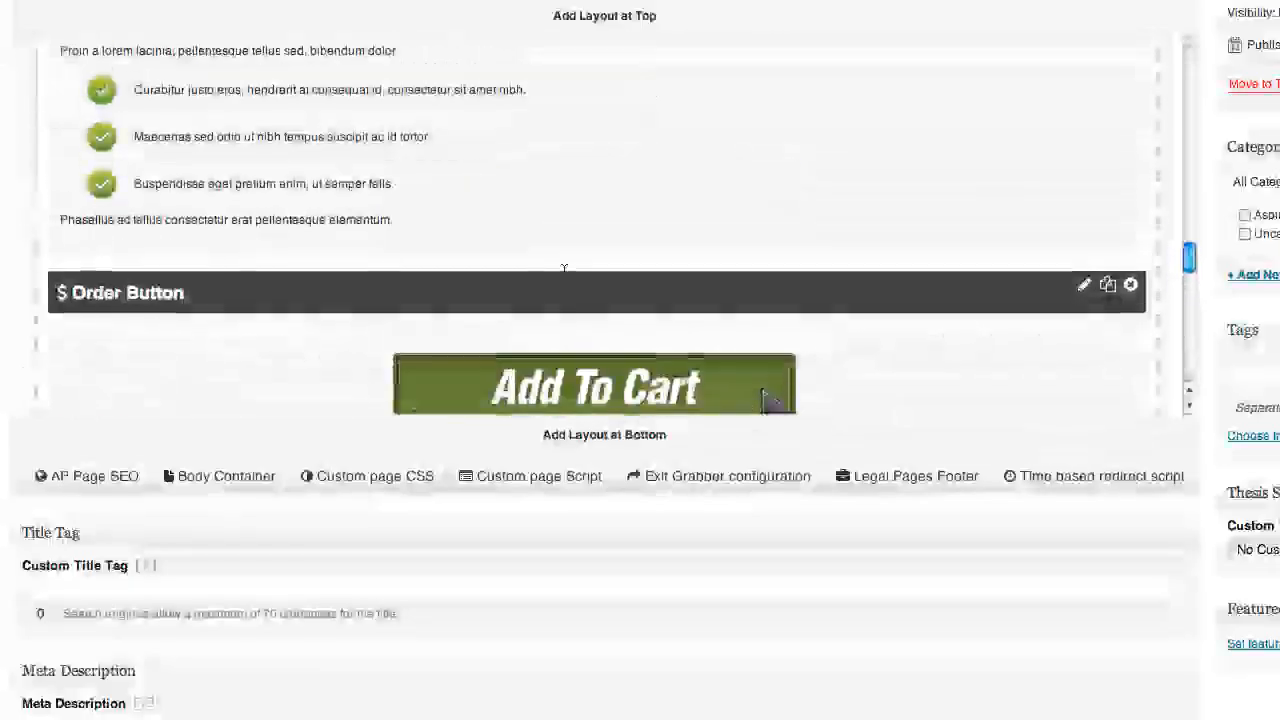
{"action": "scroll", "coordinate": [564, 271], "scroll_direction": "up", "scroll_amount": 18}
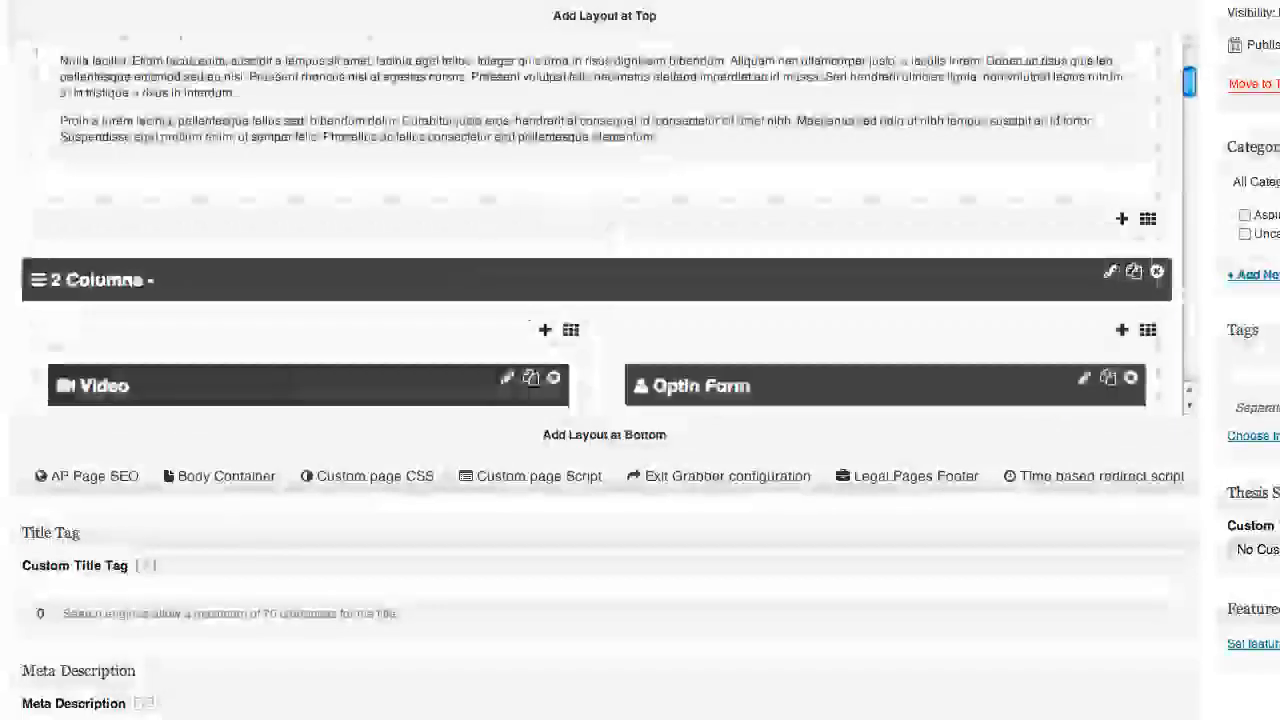
{"action": "scroll", "coordinate": [563, 267], "scroll_direction": "up", "scroll_amount": 6}
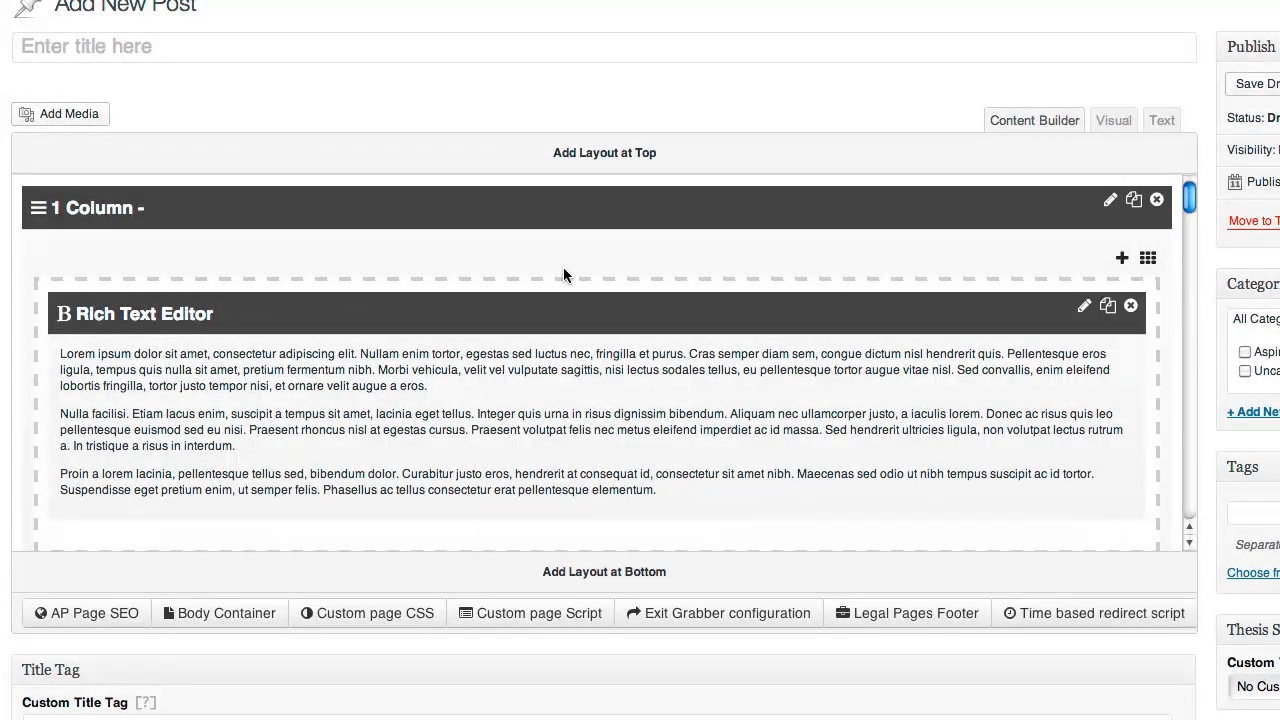
{"action": "scroll", "coordinate": [564, 270], "scroll_direction": "down", "scroll_amount": 5}
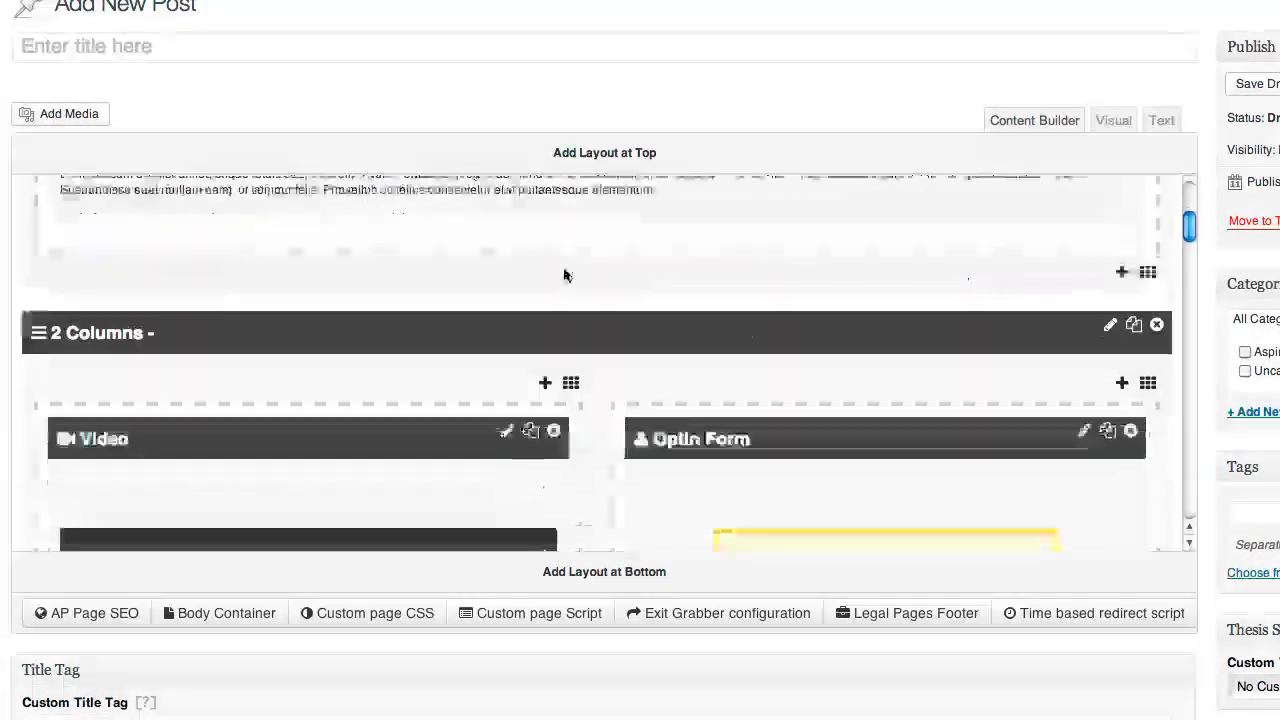
{"action": "scroll", "coordinate": [564, 275], "scroll_direction": "down", "scroll_amount": 3}
{"action": "scroll", "coordinate": [500, 230], "scroll_direction": "up", "scroll_amount": 4}
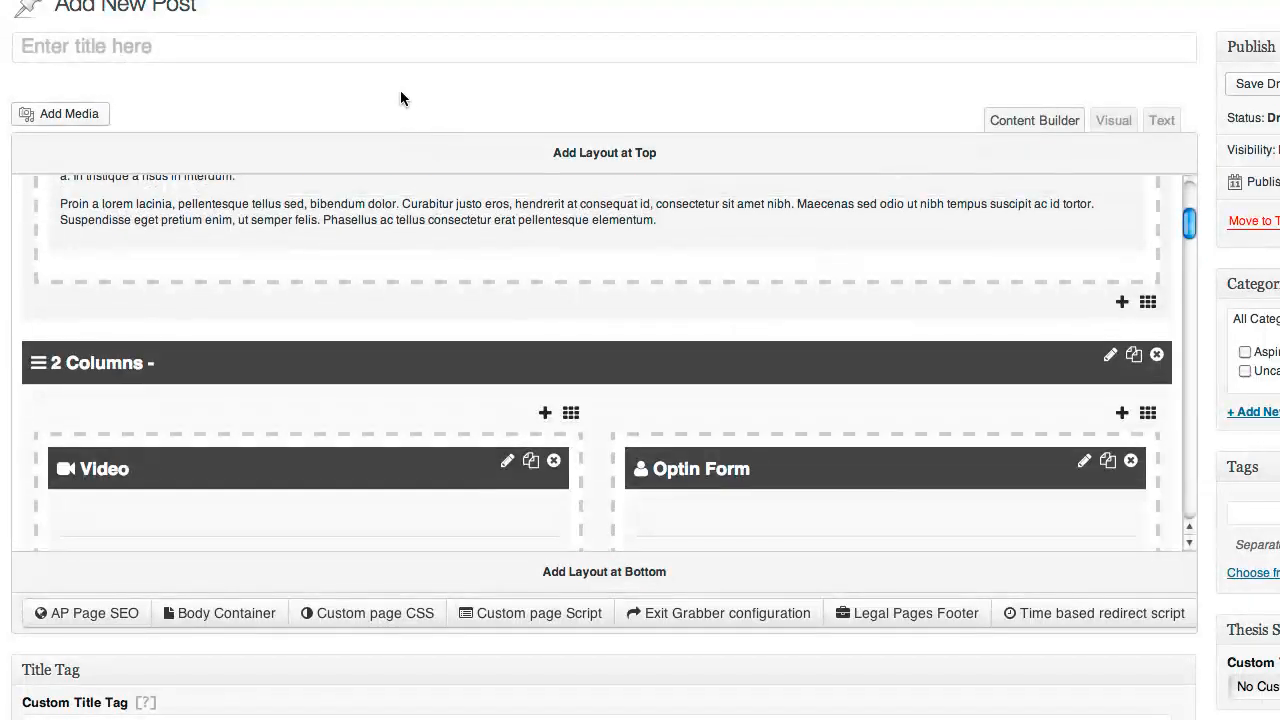
Enter 'My Awesome Post' as the post title
{"action": "left_click", "coordinate": [384, 45]}
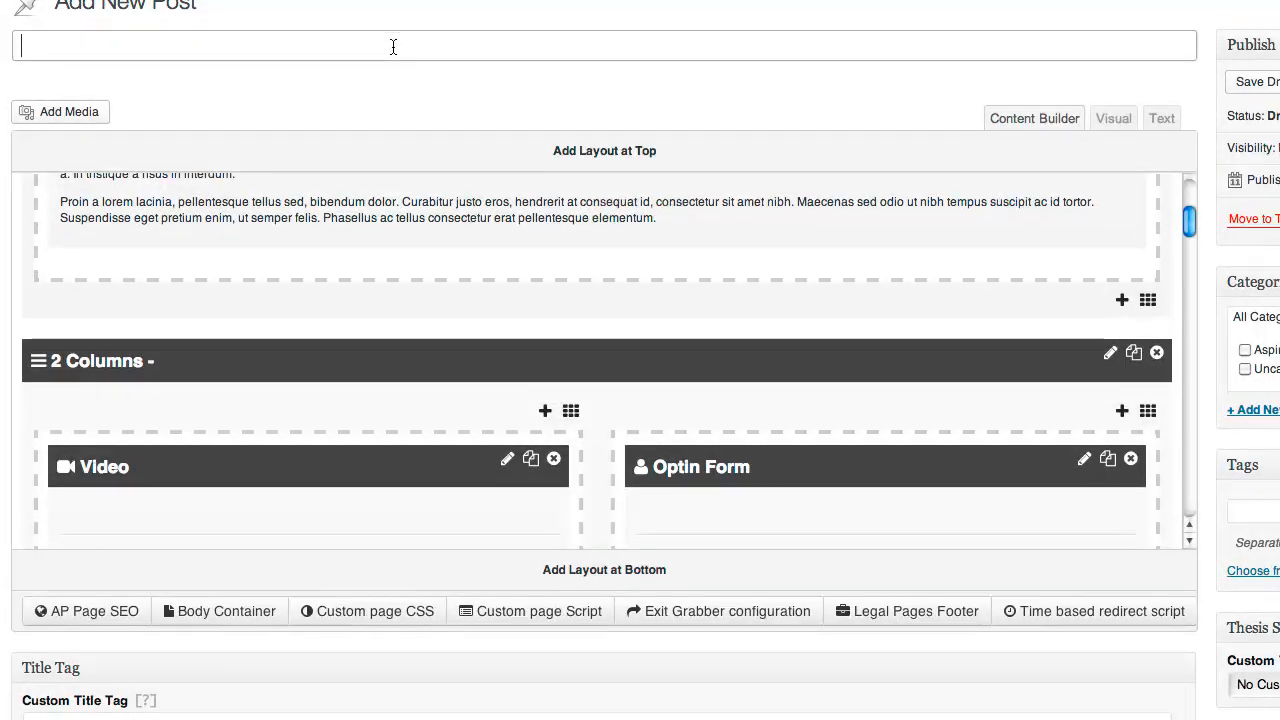
{"action": "type", "text": "My Aw"}
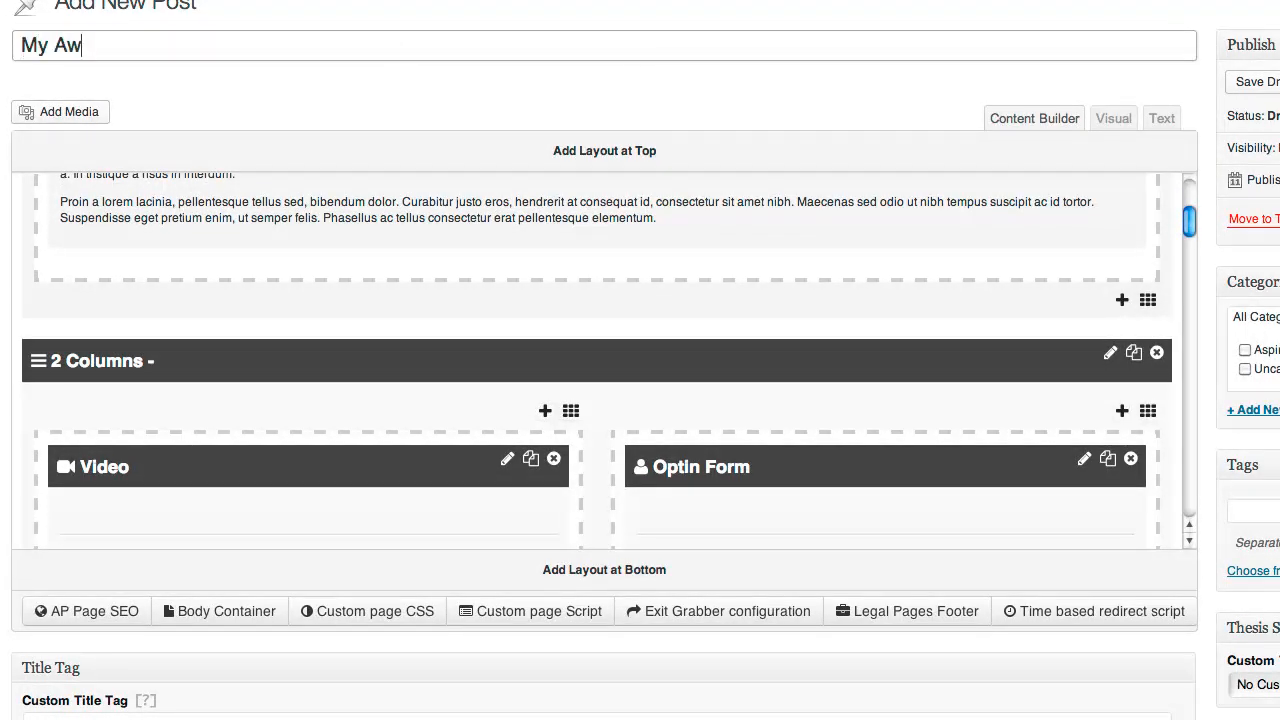
{"action": "type", "text": "esome Post"}
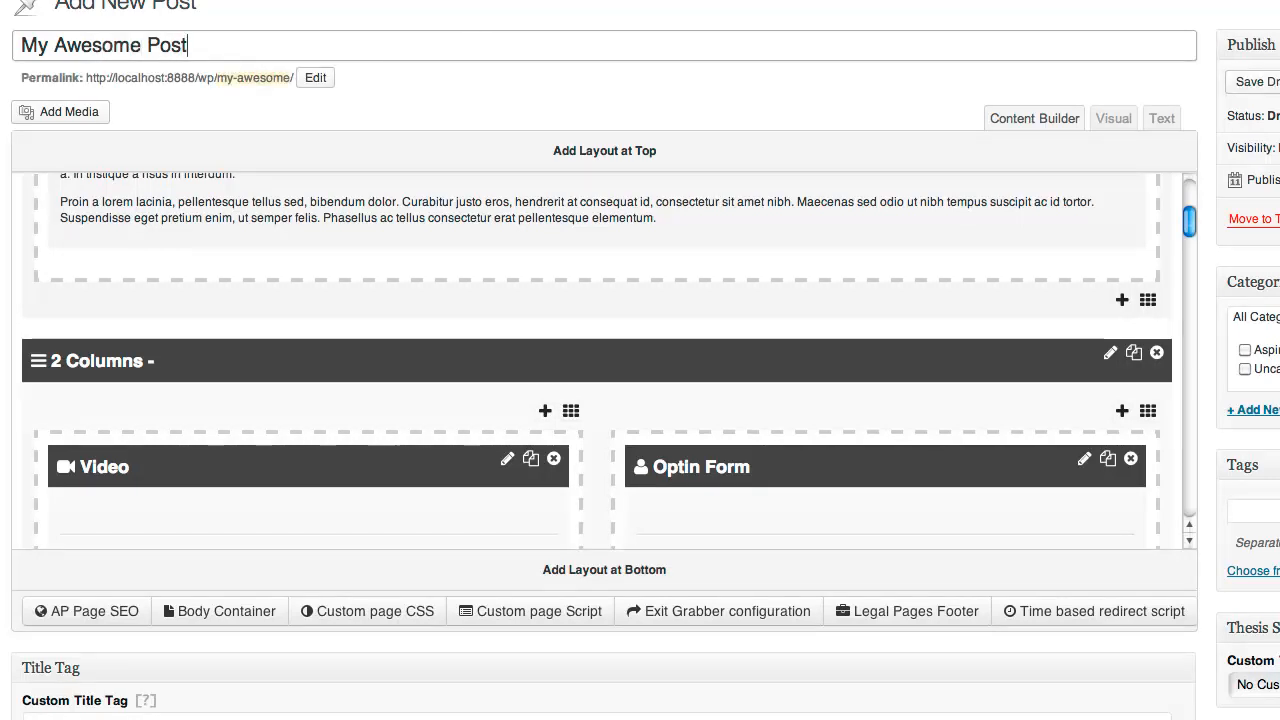
{"action": "key", "text": "Tab"}
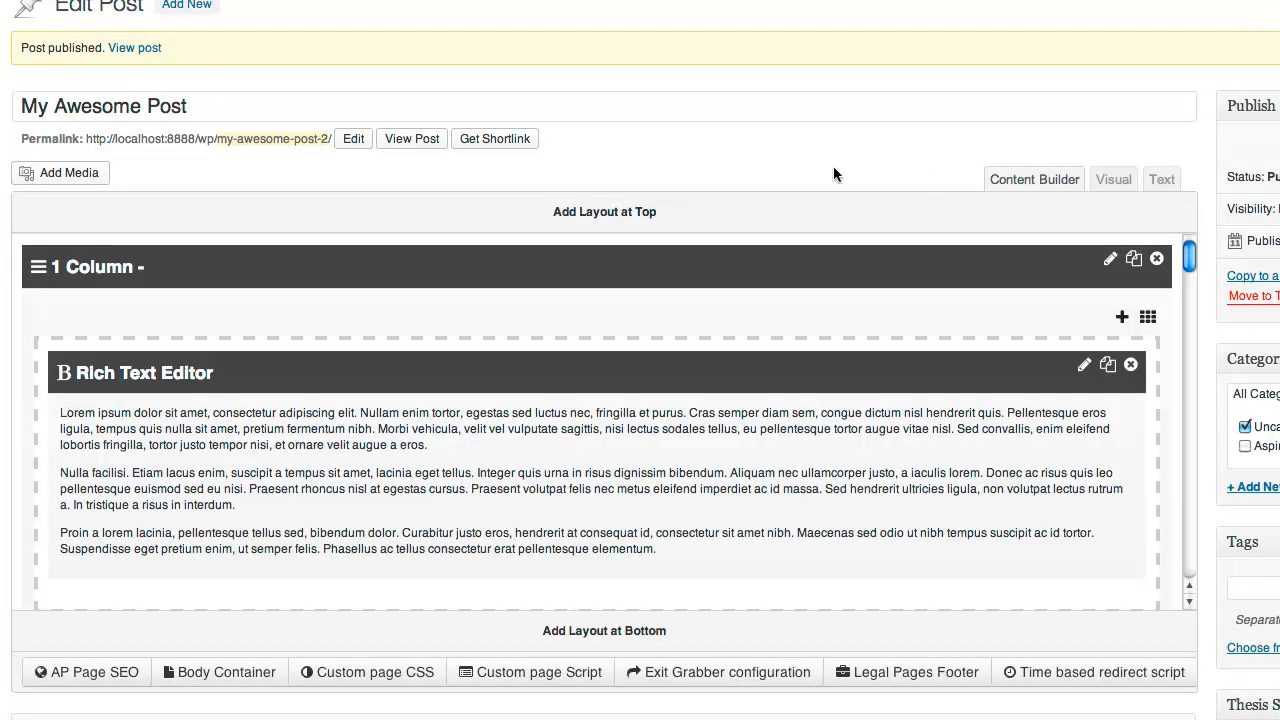
{"action": "right_click", "coordinate": [419, 146]}
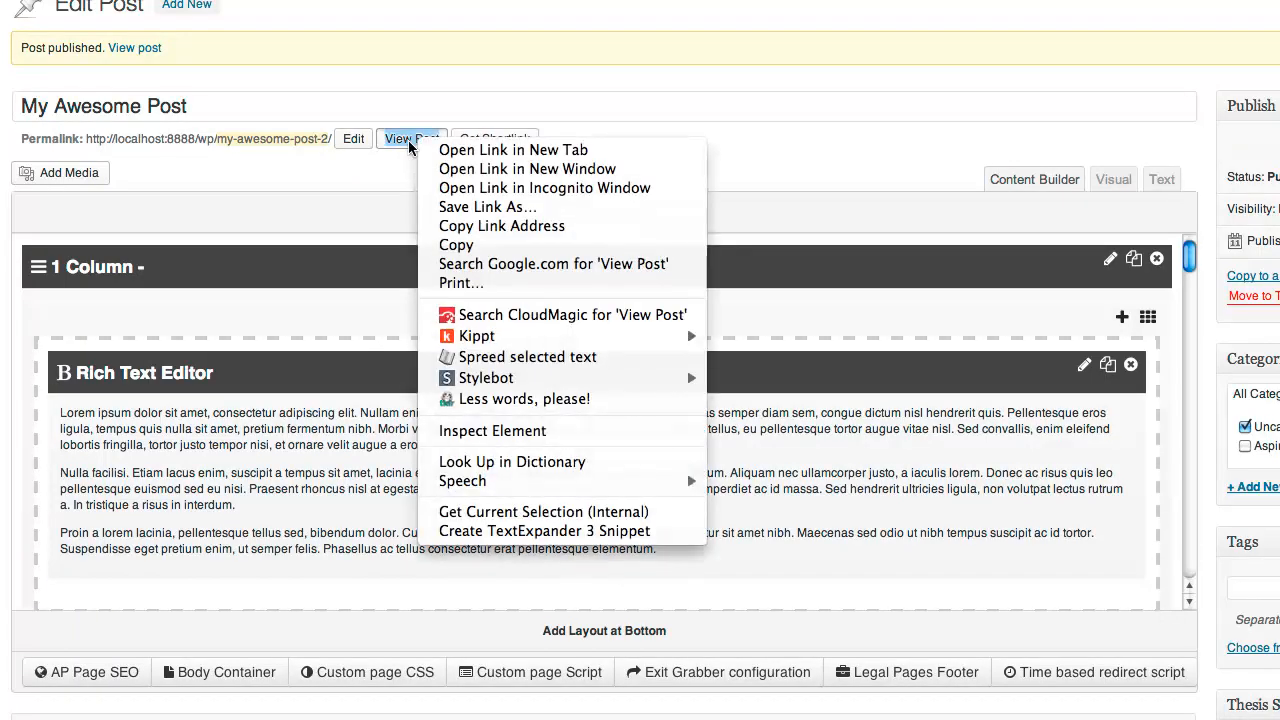
{"action": "left_click", "coordinate": [490, 115]}
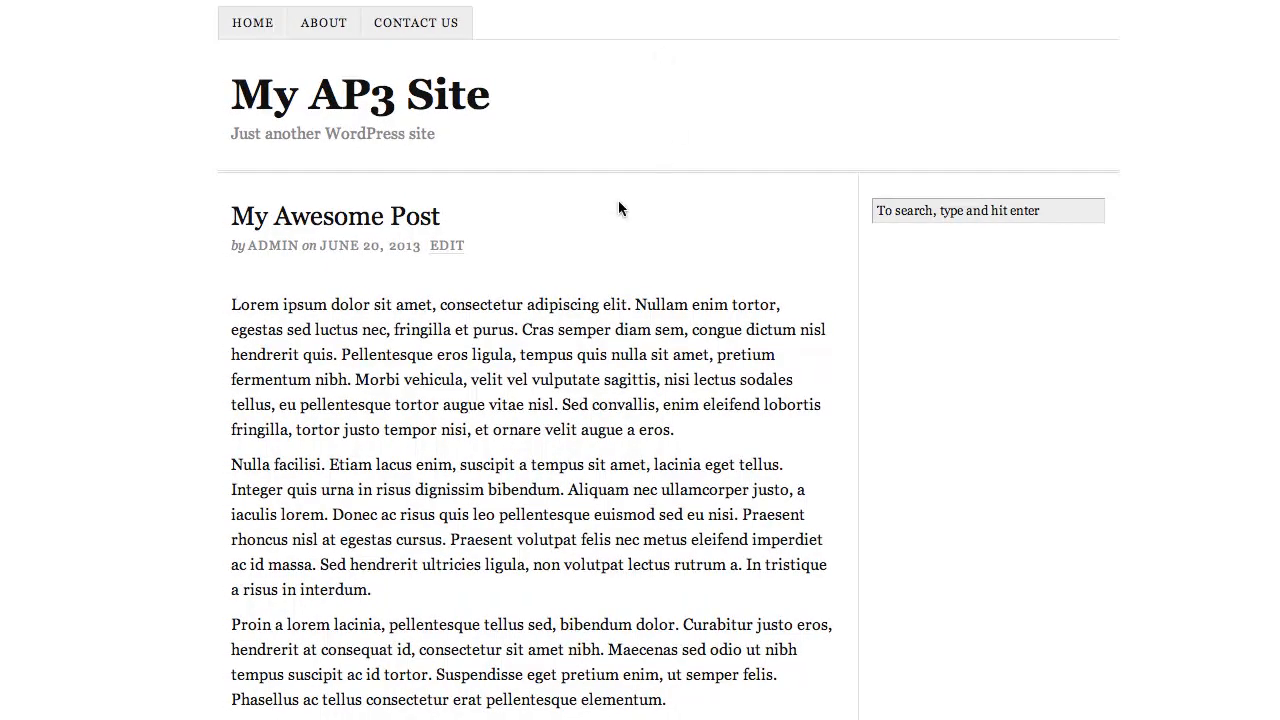
{"action": "scroll", "coordinate": [618, 208], "scroll_direction": "down", "scroll_amount": 3}
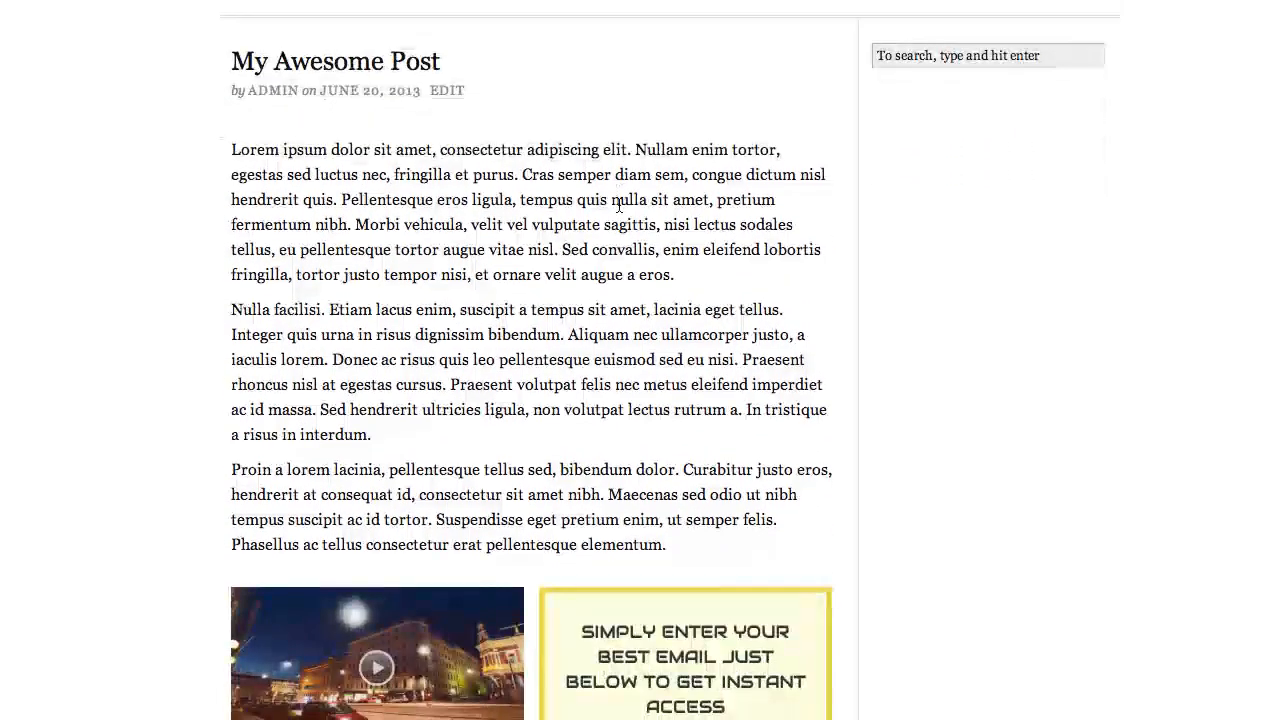
{"action": "scroll", "coordinate": [618, 205], "scroll_direction": "down", "scroll_amount": 1}
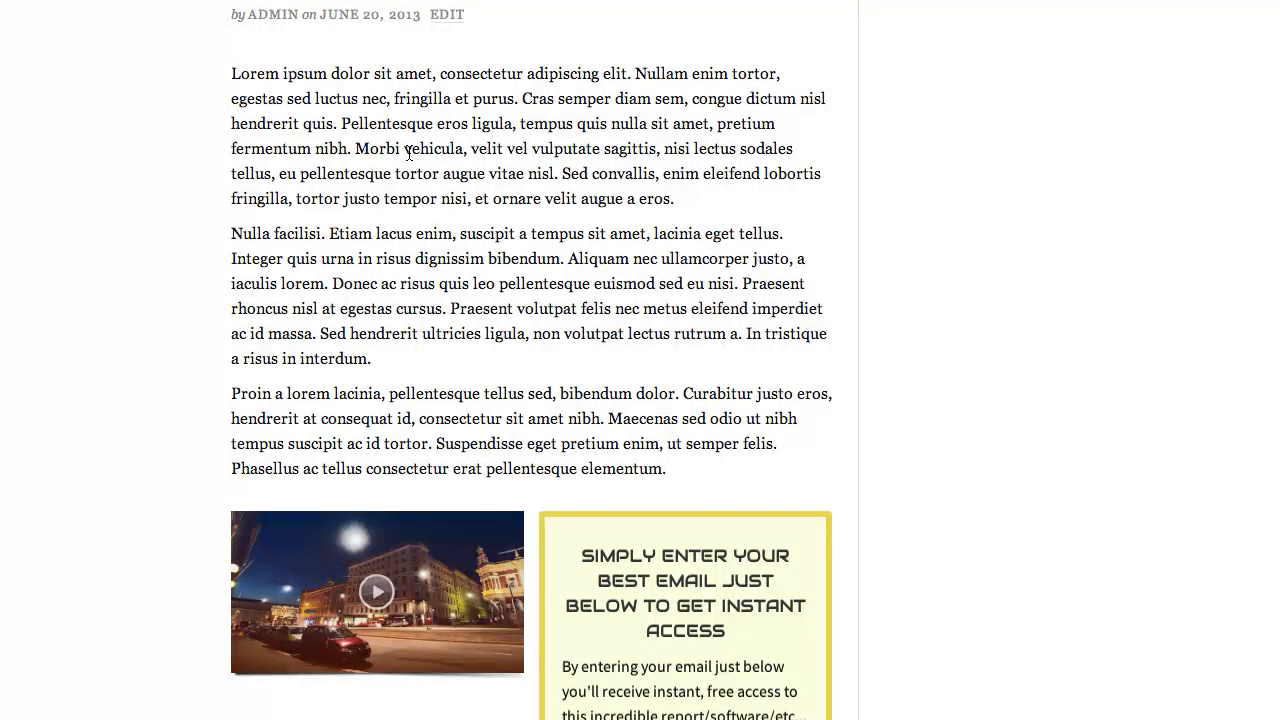
{"action": "scroll", "coordinate": [408, 153], "scroll_direction": "down", "scroll_amount": 5}
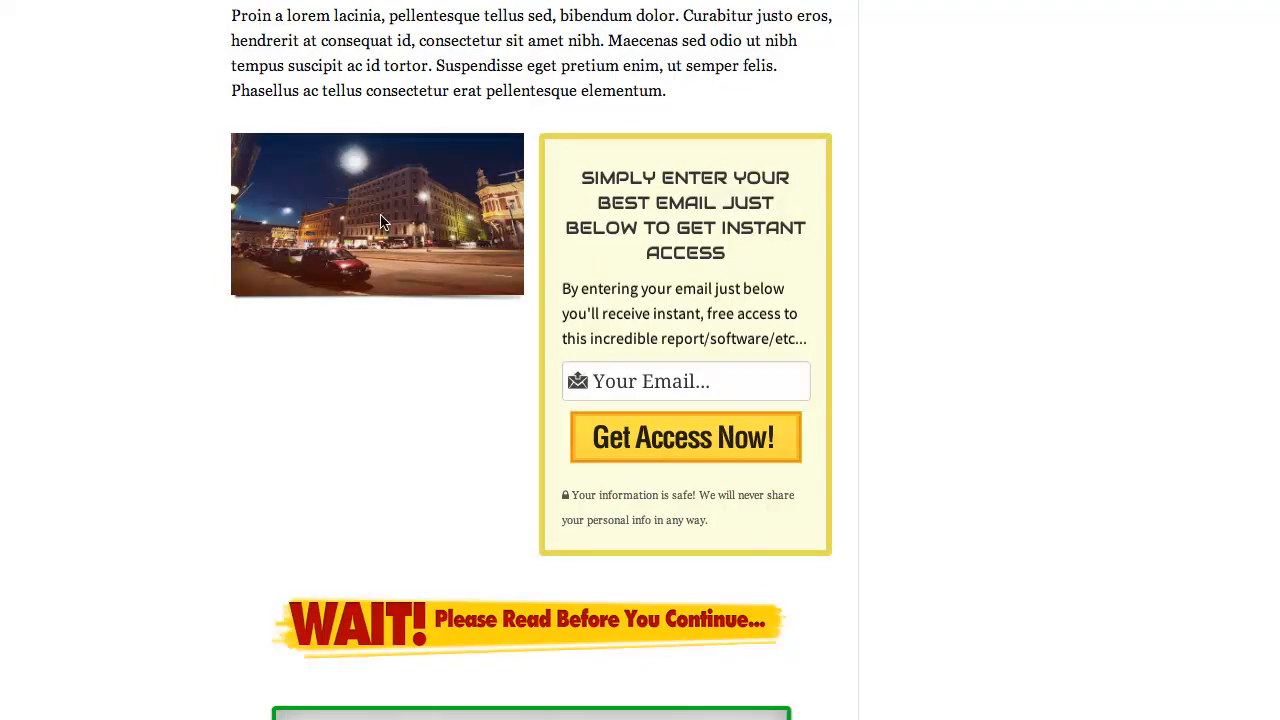
{"action": "scroll", "coordinate": [686, 222], "scroll_direction": "down", "scroll_amount": 1}
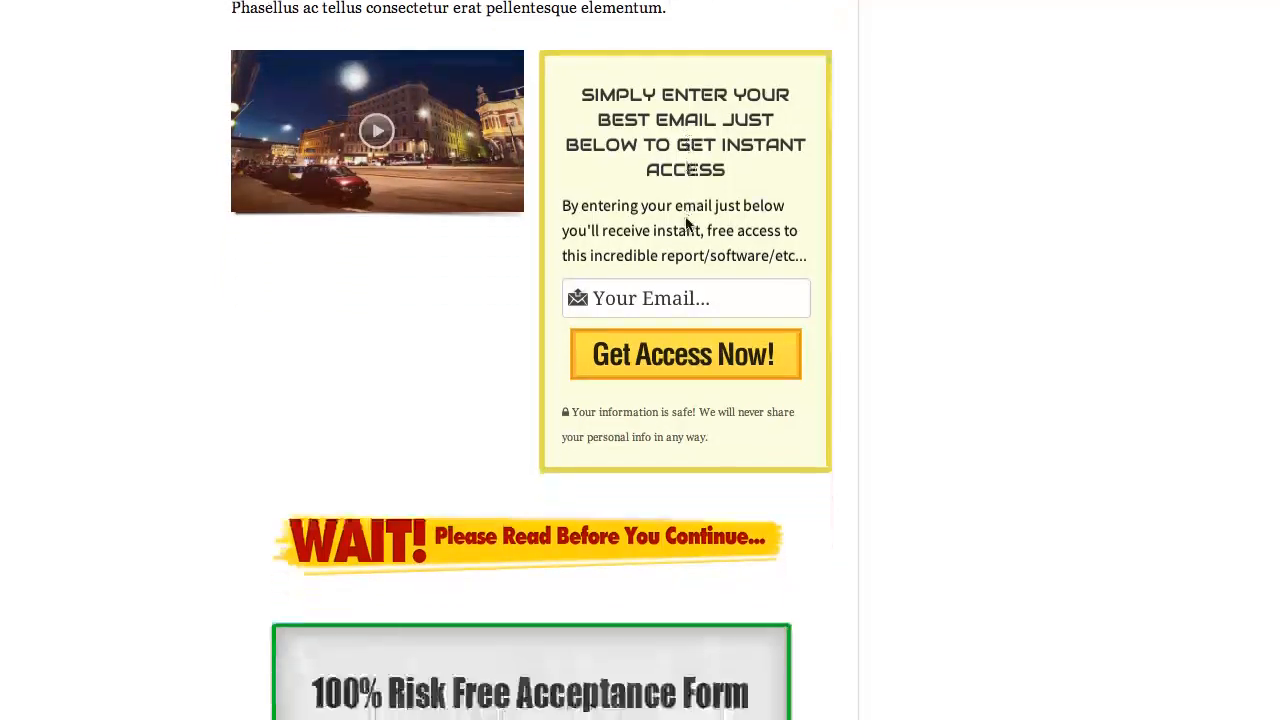
{"action": "scroll", "coordinate": [686, 222], "scroll_direction": "down", "scroll_amount": 5}
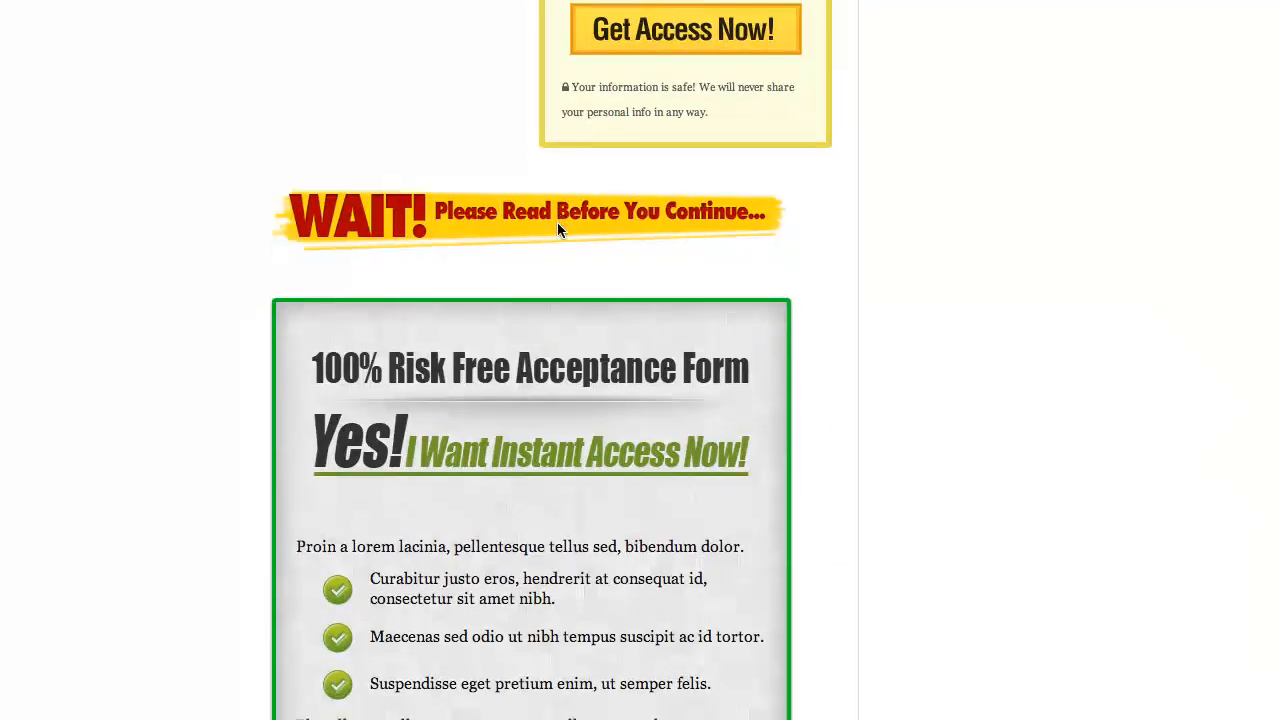
{"action": "scroll", "coordinate": [557, 226], "scroll_direction": "down", "scroll_amount": 2}
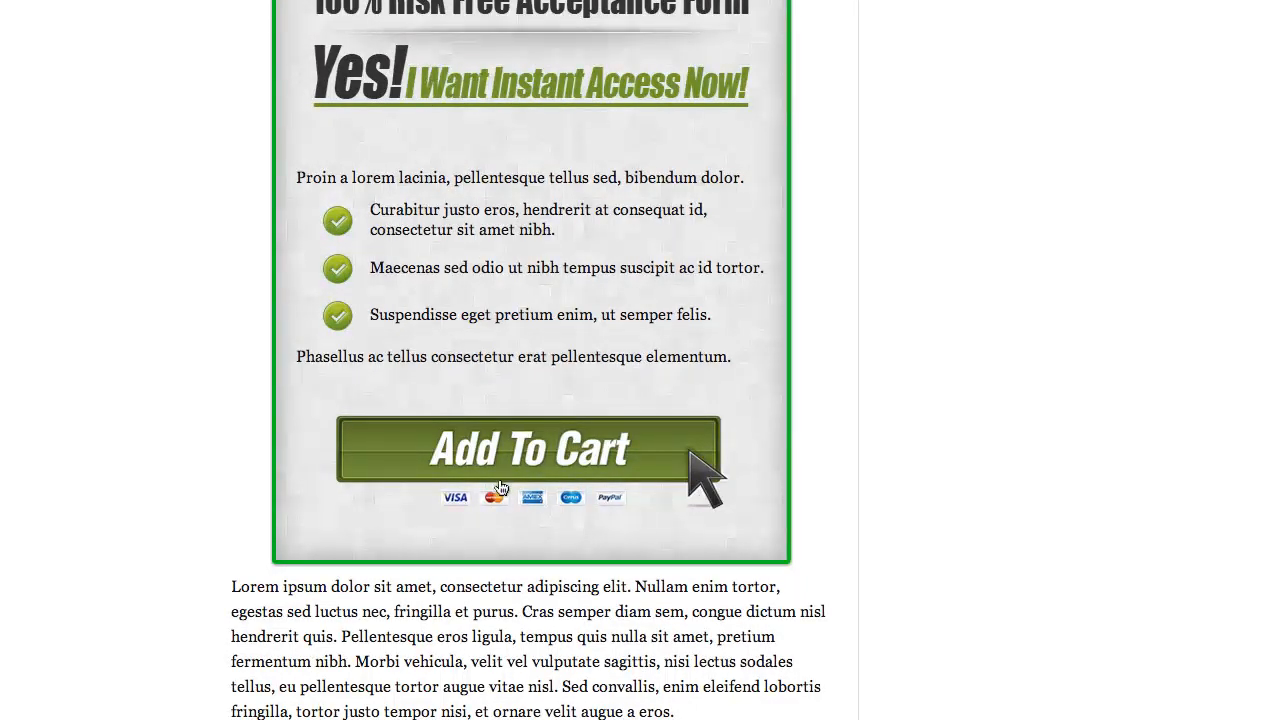
{"action": "scroll", "coordinate": [501, 479], "scroll_direction": "down", "scroll_amount": 8}
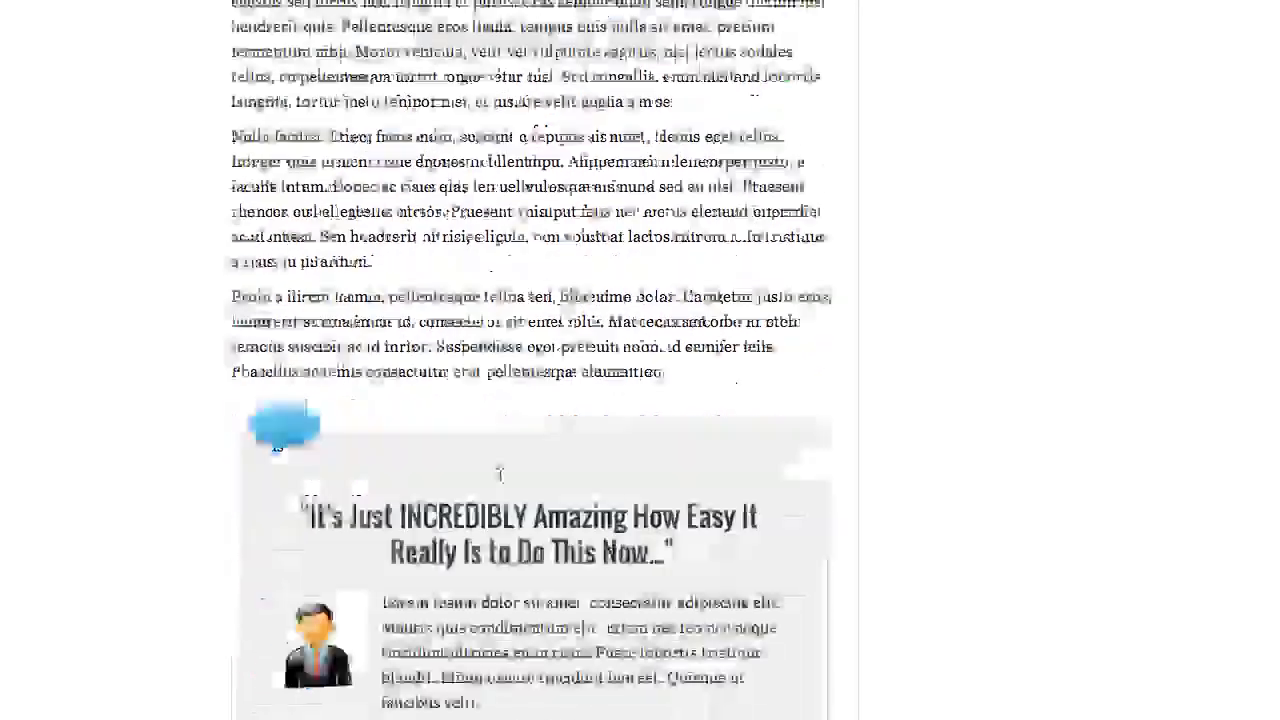
{"action": "scroll", "coordinate": [500, 477], "scroll_direction": "down", "scroll_amount": 1}
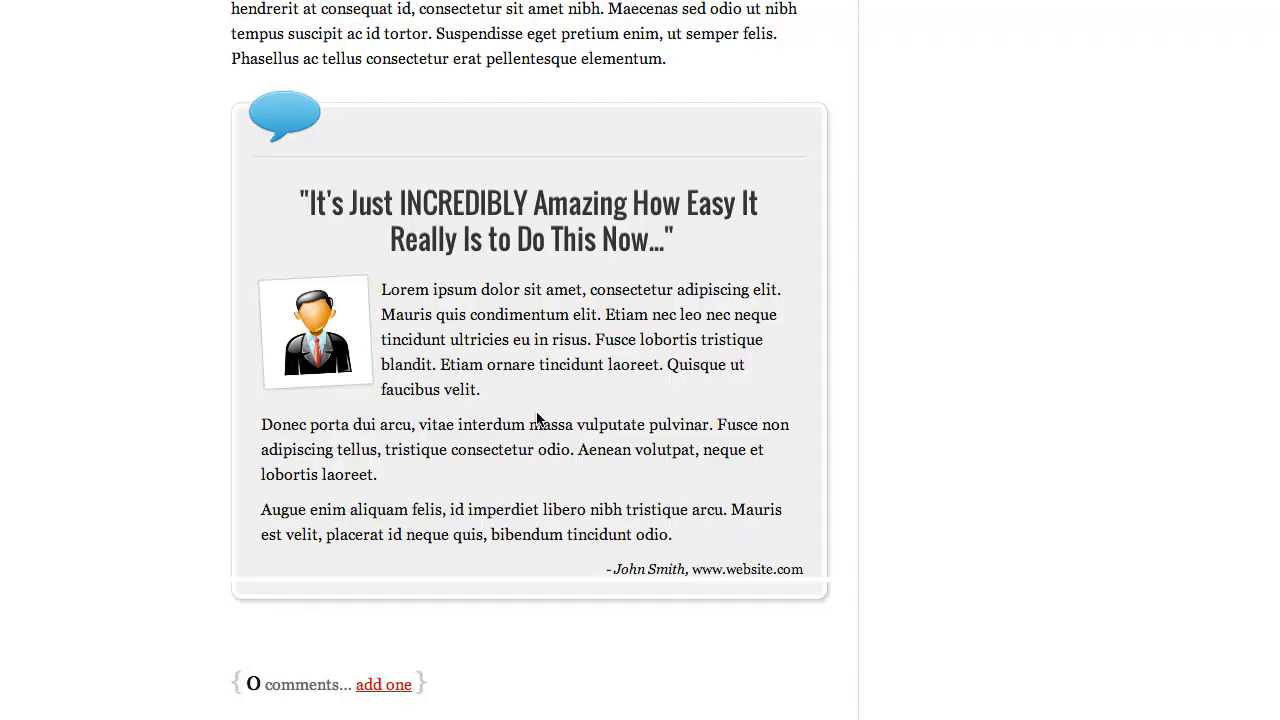
{"action": "scroll", "coordinate": [537, 420], "scroll_direction": "up", "scroll_amount": 13}
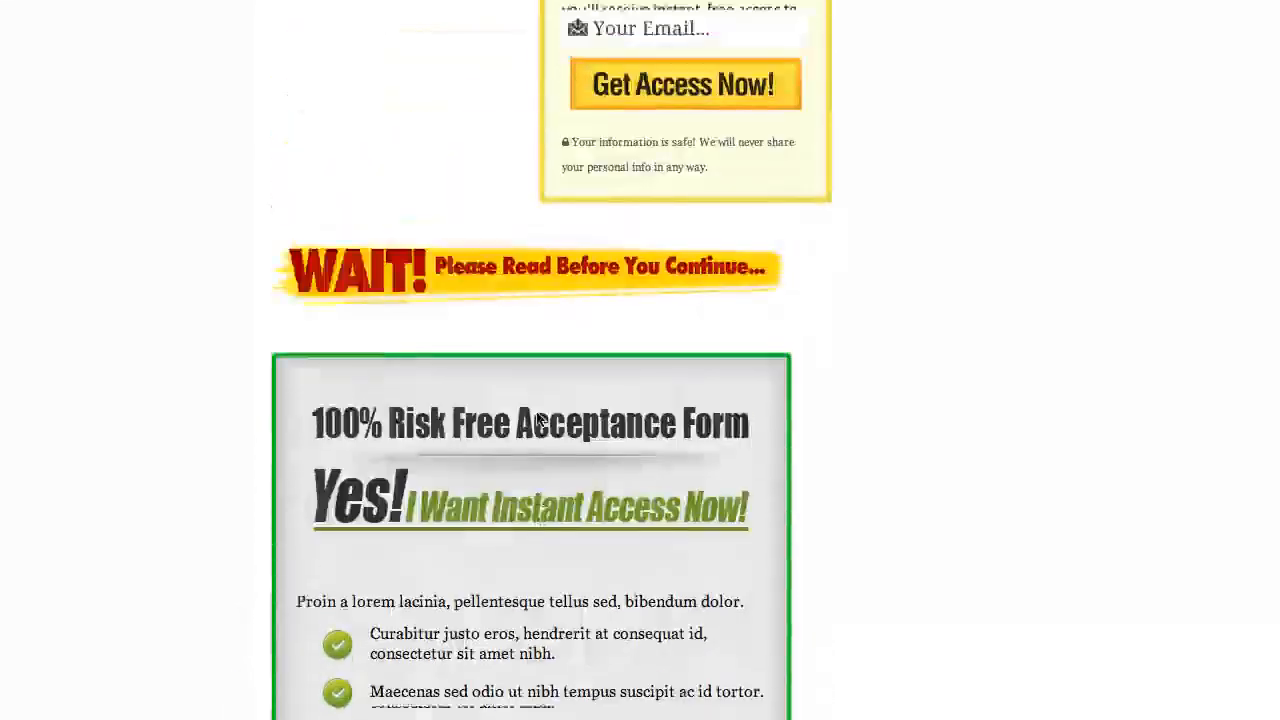
{"action": "scroll", "coordinate": [537, 420], "scroll_direction": "up", "scroll_amount": 12}
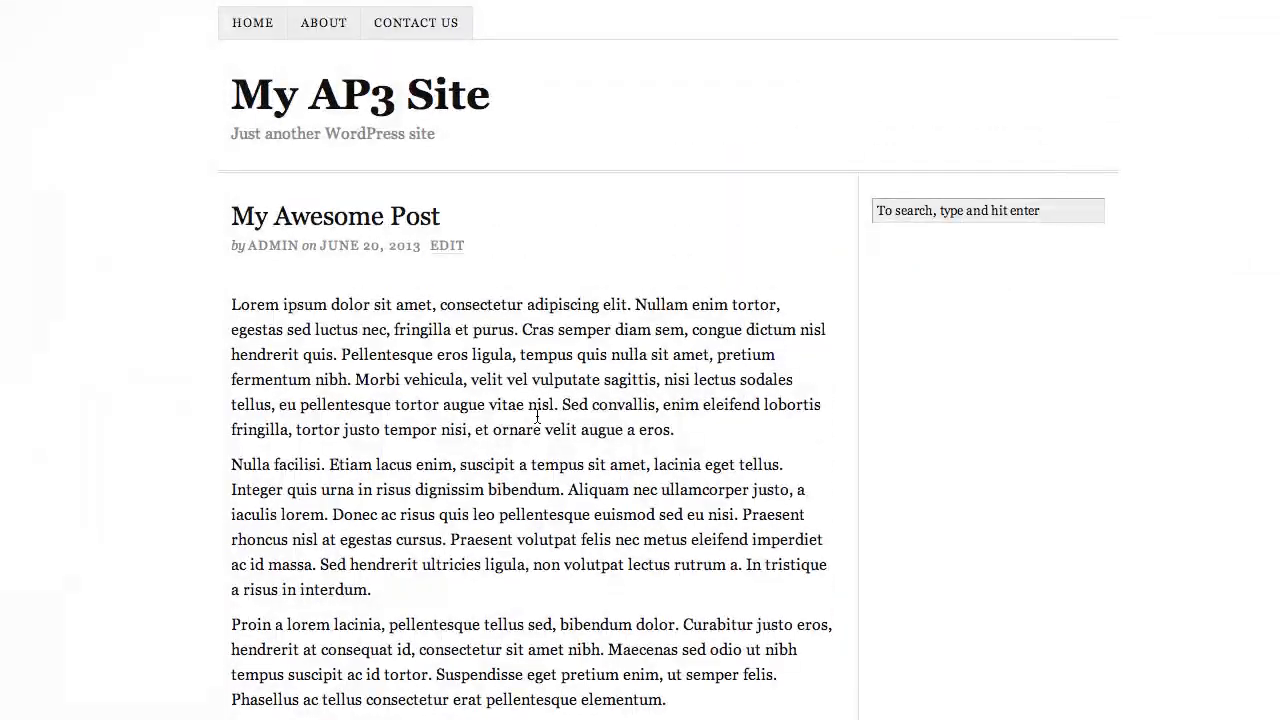
{"action": "scroll", "coordinate": [537, 418], "scroll_direction": "down", "scroll_amount": 5}
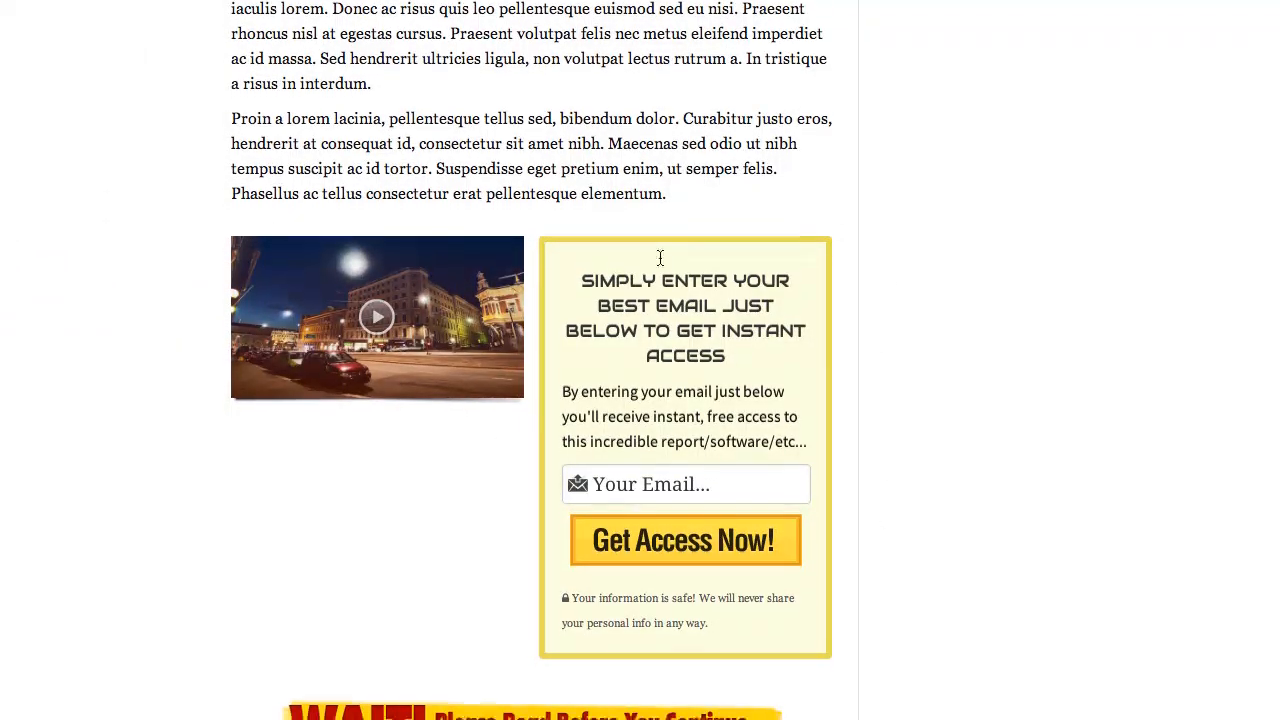
{"action": "scroll", "coordinate": [650, 270], "scroll_direction": "down", "scroll_amount": 1}
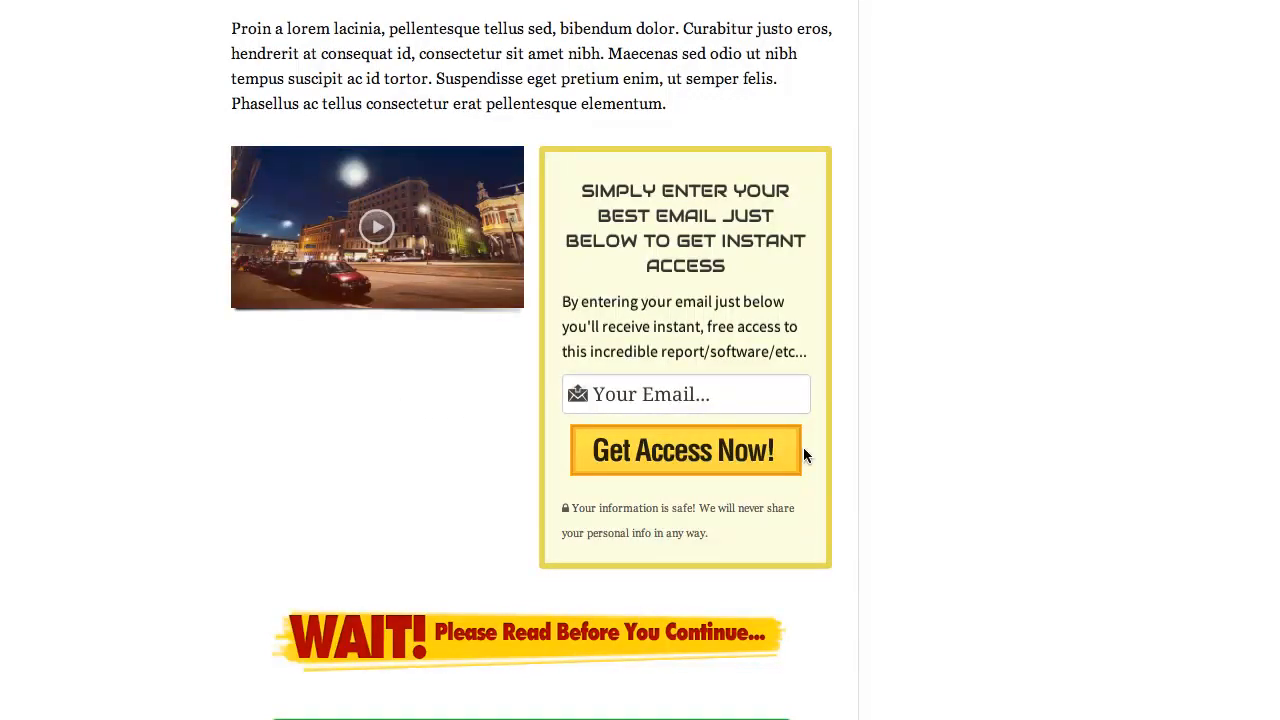
{"action": "scroll", "coordinate": [803, 449], "scroll_direction": "down", "scroll_amount": 7}
{"action": "scroll", "coordinate": [802, 448], "scroll_direction": "up", "scroll_amount": 1}
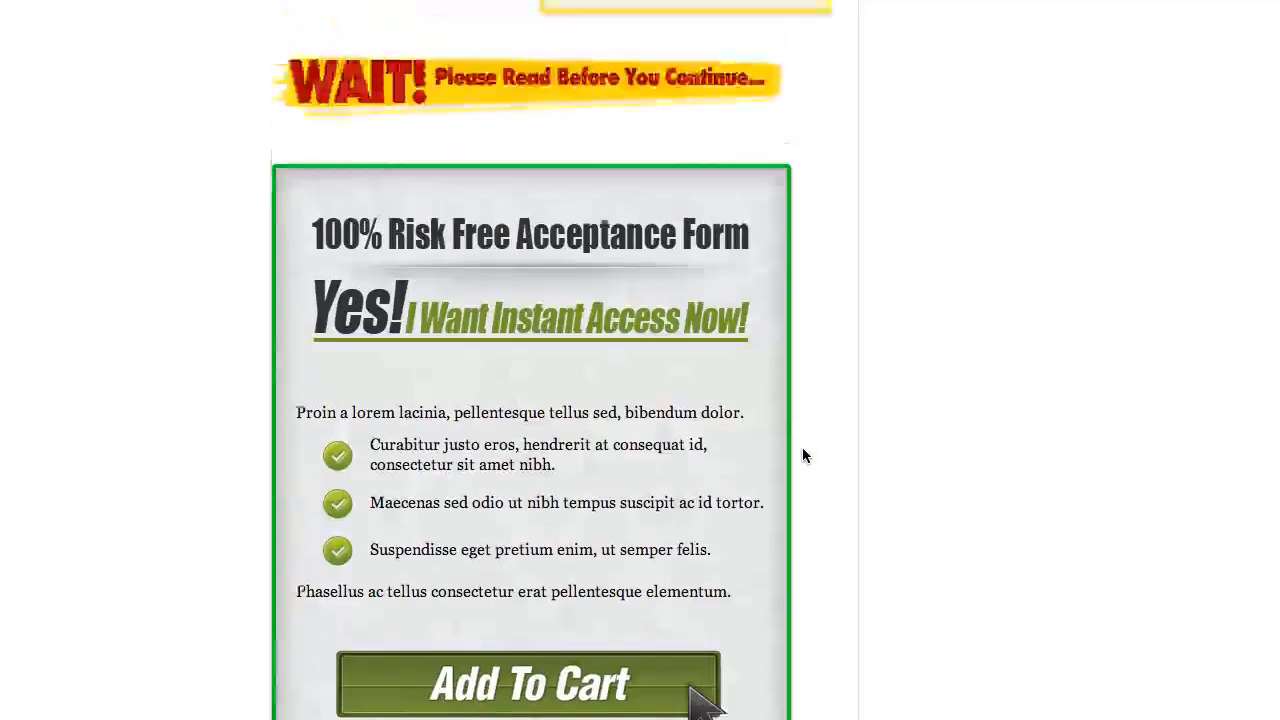
{"action": "scroll", "coordinate": [802, 455], "scroll_direction": "up", "scroll_amount": 6}
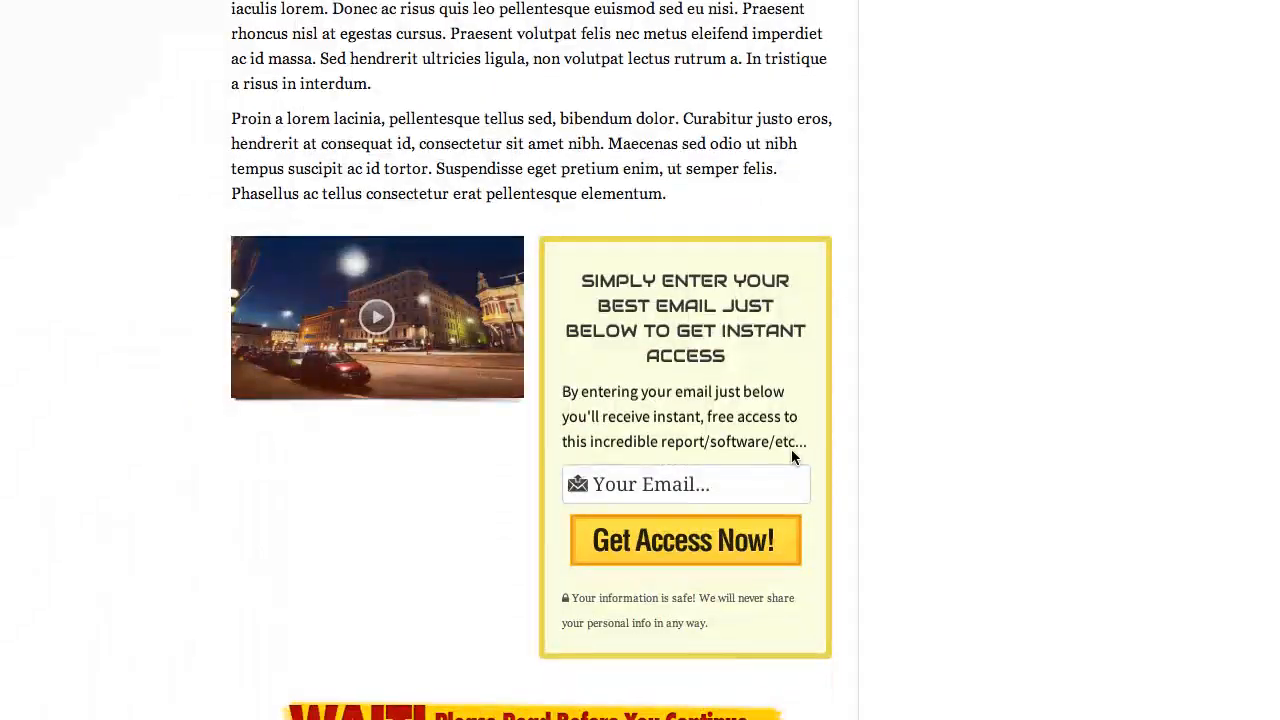
{"action": "scroll", "coordinate": [570, 420], "scroll_direction": "down", "scroll_amount": 1}
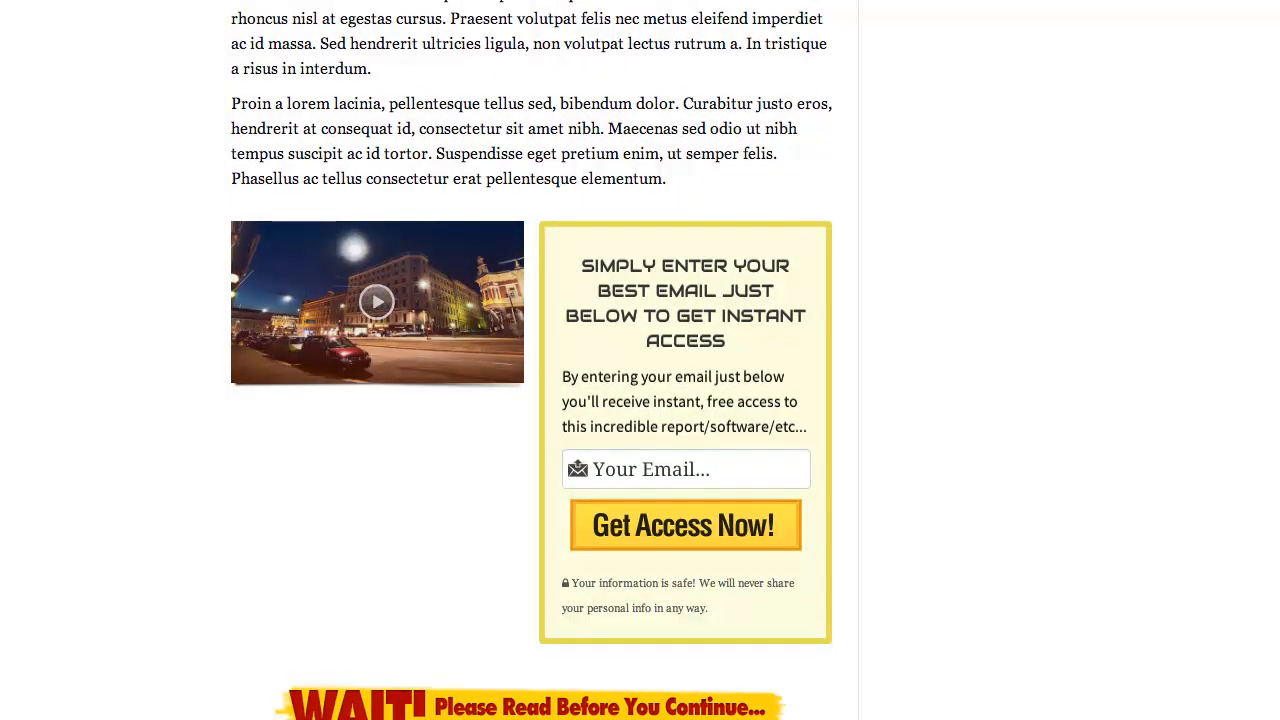
{"action": "key", "text": "ctrl+shift+Tab"}
Move the Video widget out of the 2 Columns row to sit below the post text
{"action": "scroll", "coordinate": [585, 316], "scroll_direction": "down", "scroll_amount": 5}
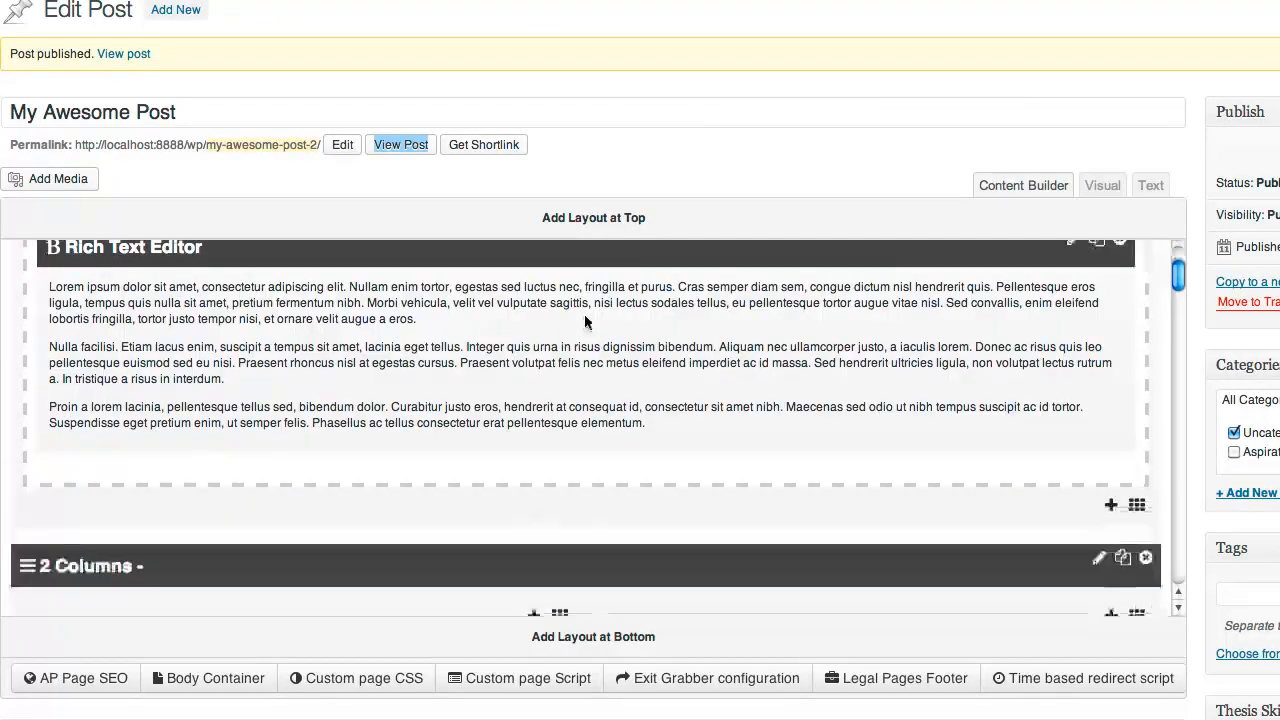
{"action": "scroll", "coordinate": [585, 321], "scroll_direction": "up", "scroll_amount": 3}
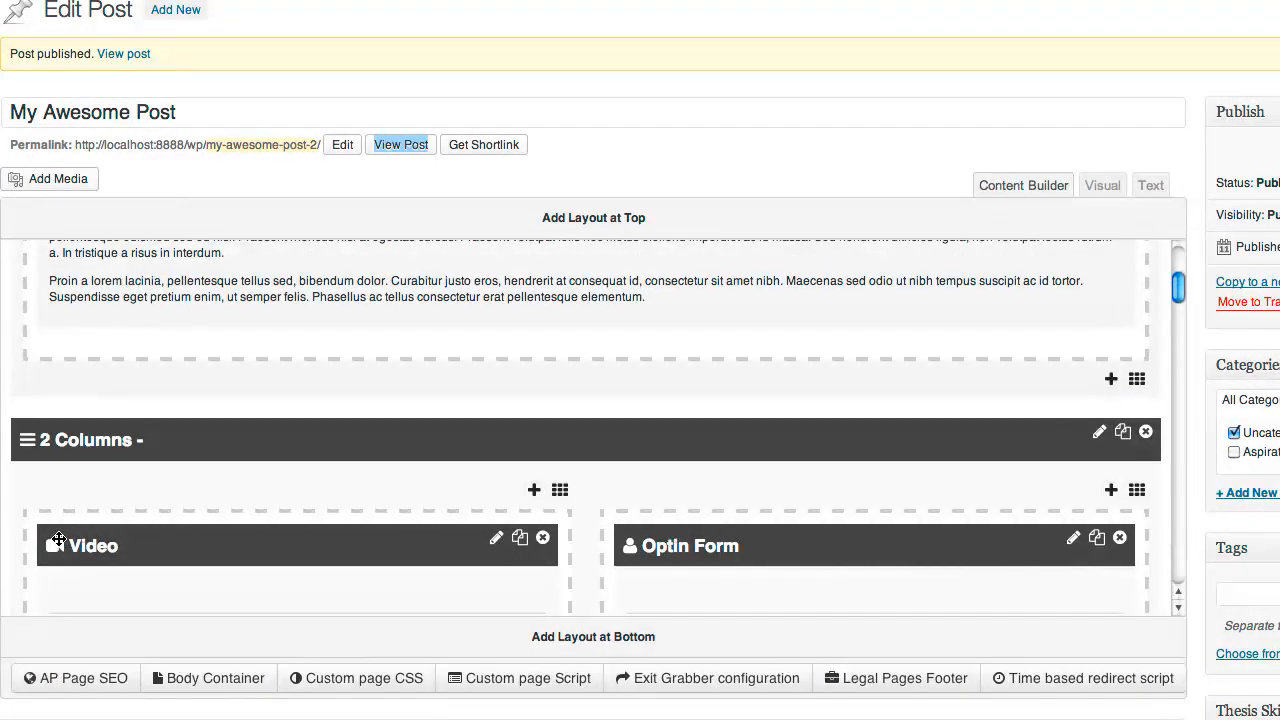
{"action": "left_click_drag", "start_coordinate": [54, 538], "coordinate": [260, 341]}
{"action": "left_click_drag", "start_coordinate": [370, 343], "coordinate": [494, 354]}
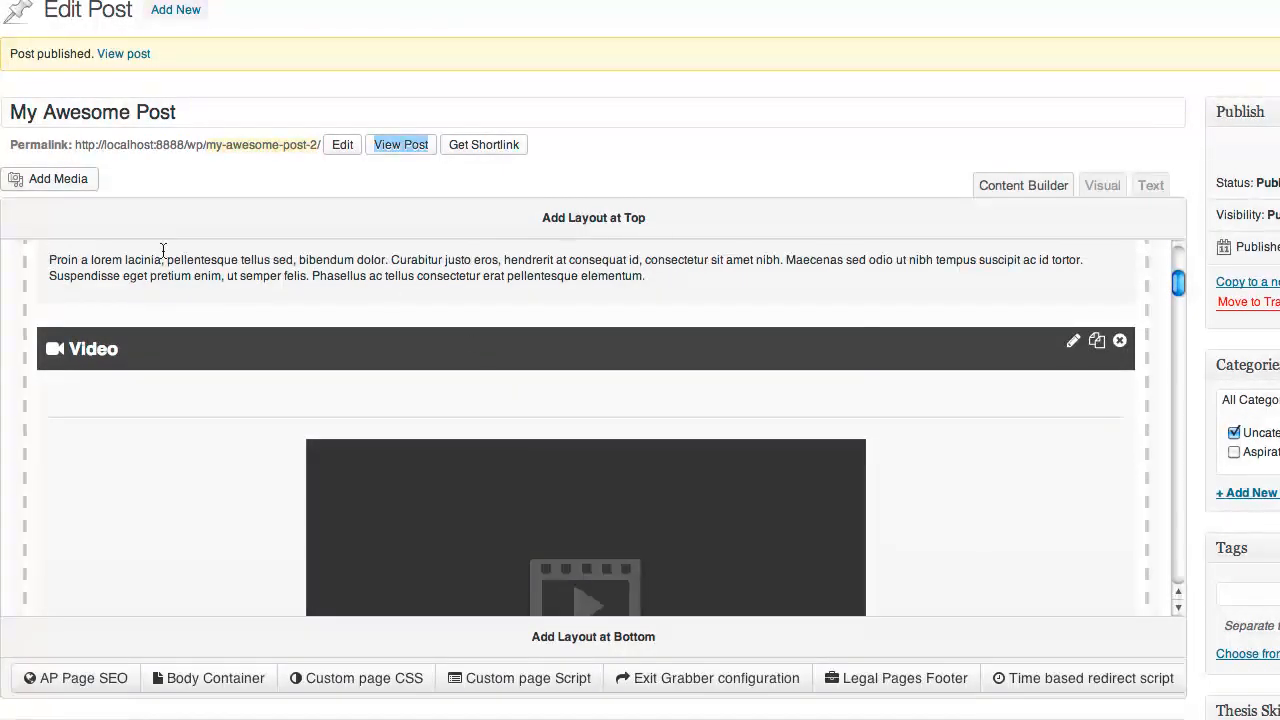
Drag the Optin Form widget into the 1 Column row beneath the video
{"action": "scroll", "coordinate": [1025, 410], "scroll_direction": "down", "scroll_amount": 5}
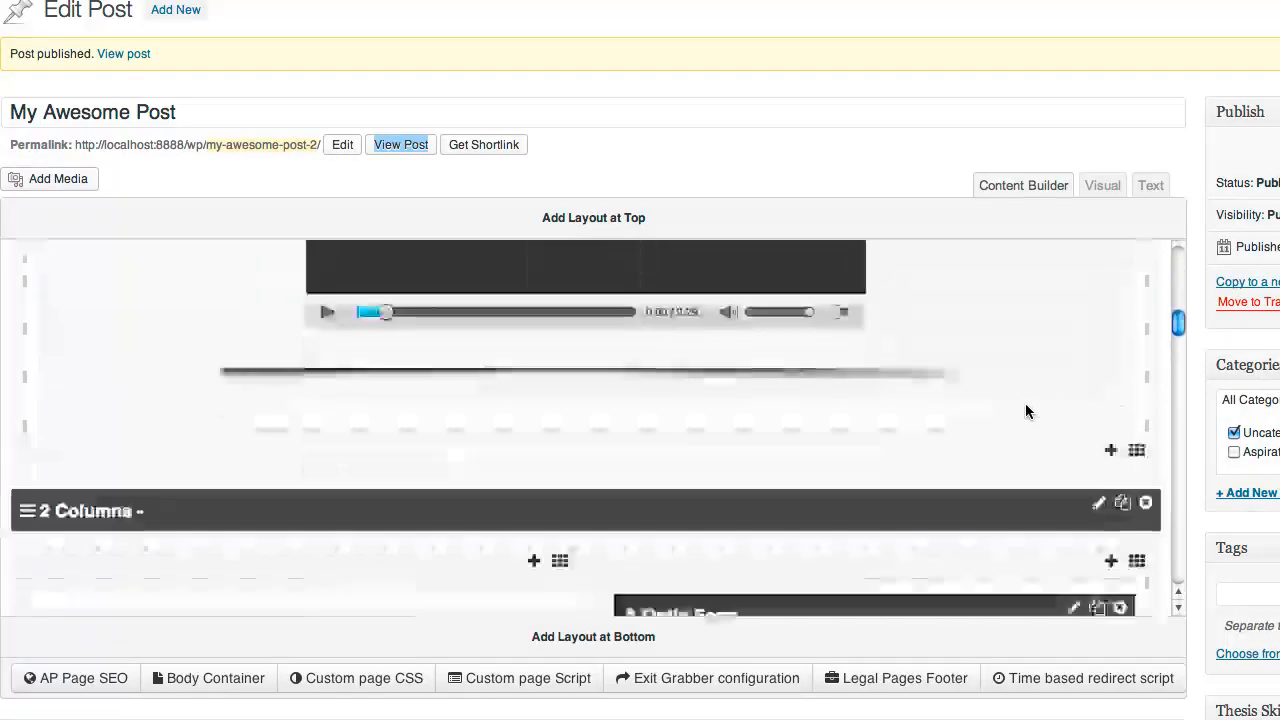
{"action": "scroll", "coordinate": [1025, 410], "scroll_direction": "up", "scroll_amount": 2}
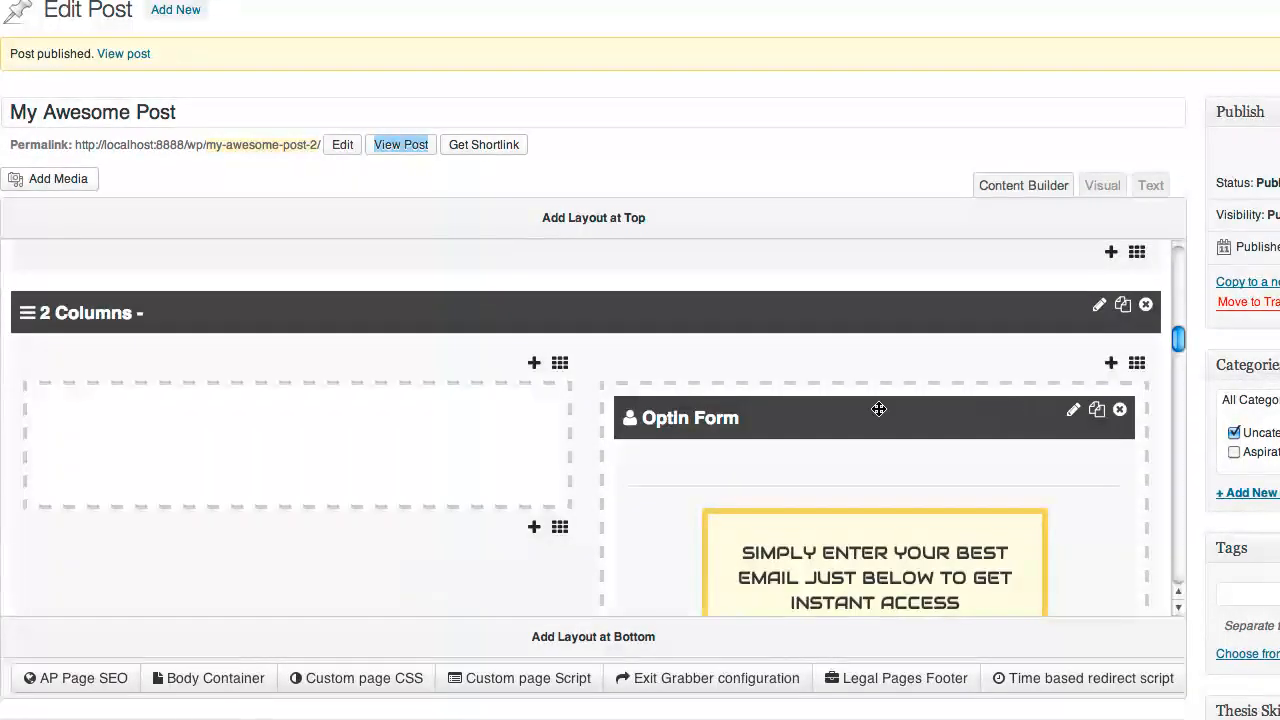
{"action": "scroll", "coordinate": [655, 417], "scroll_direction": "down", "scroll_amount": 2}
{"action": "scroll", "coordinate": [655, 417], "scroll_direction": "up", "scroll_amount": 1}
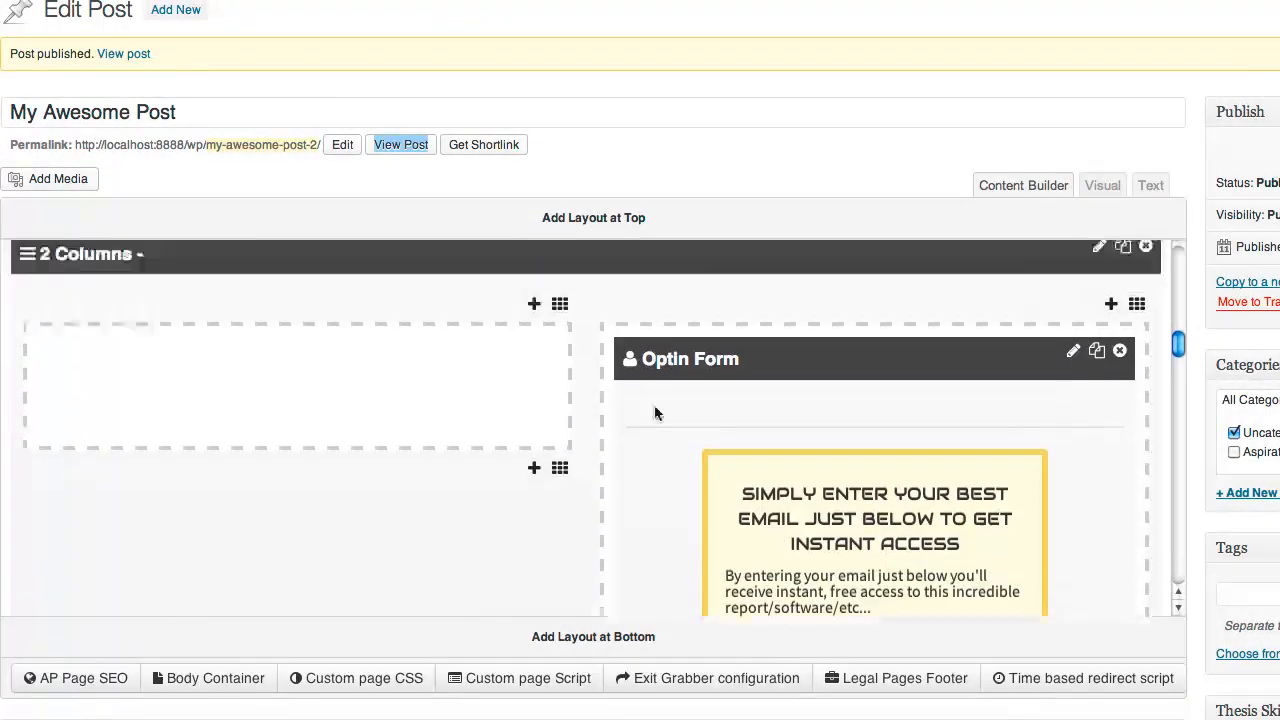
{"action": "scroll", "coordinate": [653, 408], "scroll_direction": "up", "scroll_amount": 1}
{"action": "left_click_drag", "start_coordinate": [651, 436], "coordinate": [340, 448]}
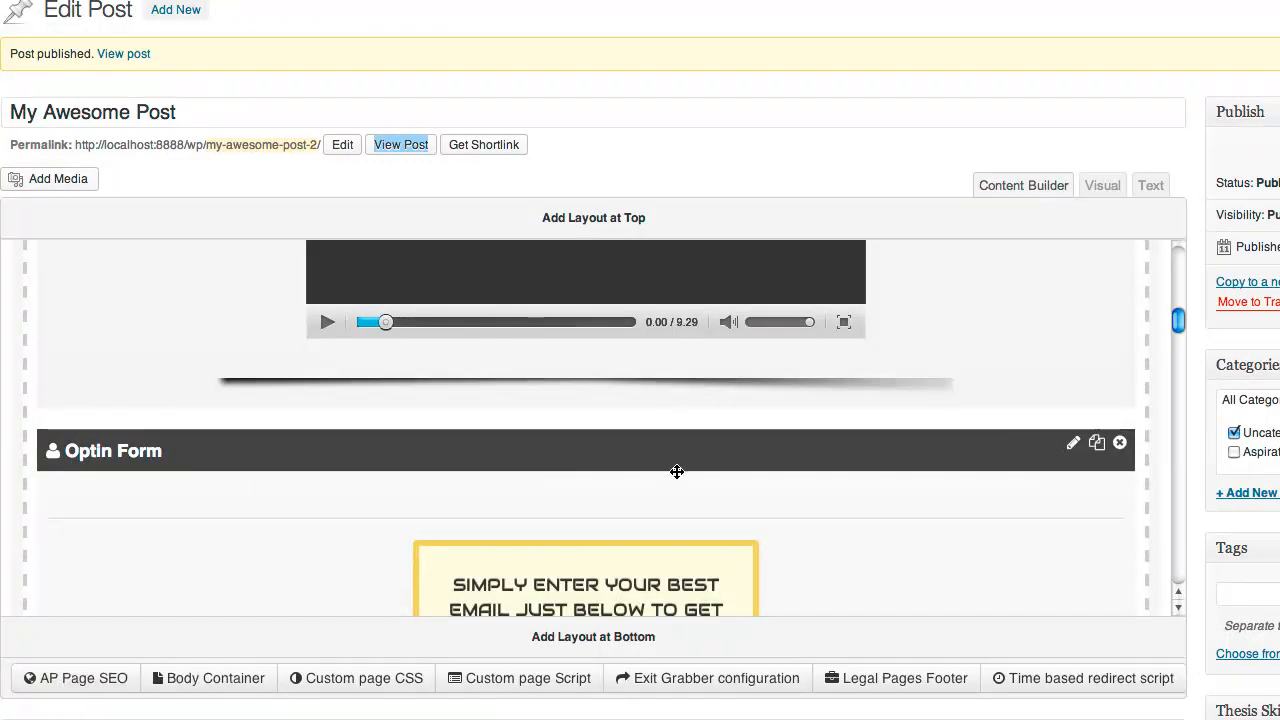
Delete the now-empty 2 Columns layout
{"action": "scroll", "coordinate": [998, 377], "scroll_direction": "down", "scroll_amount": 10}
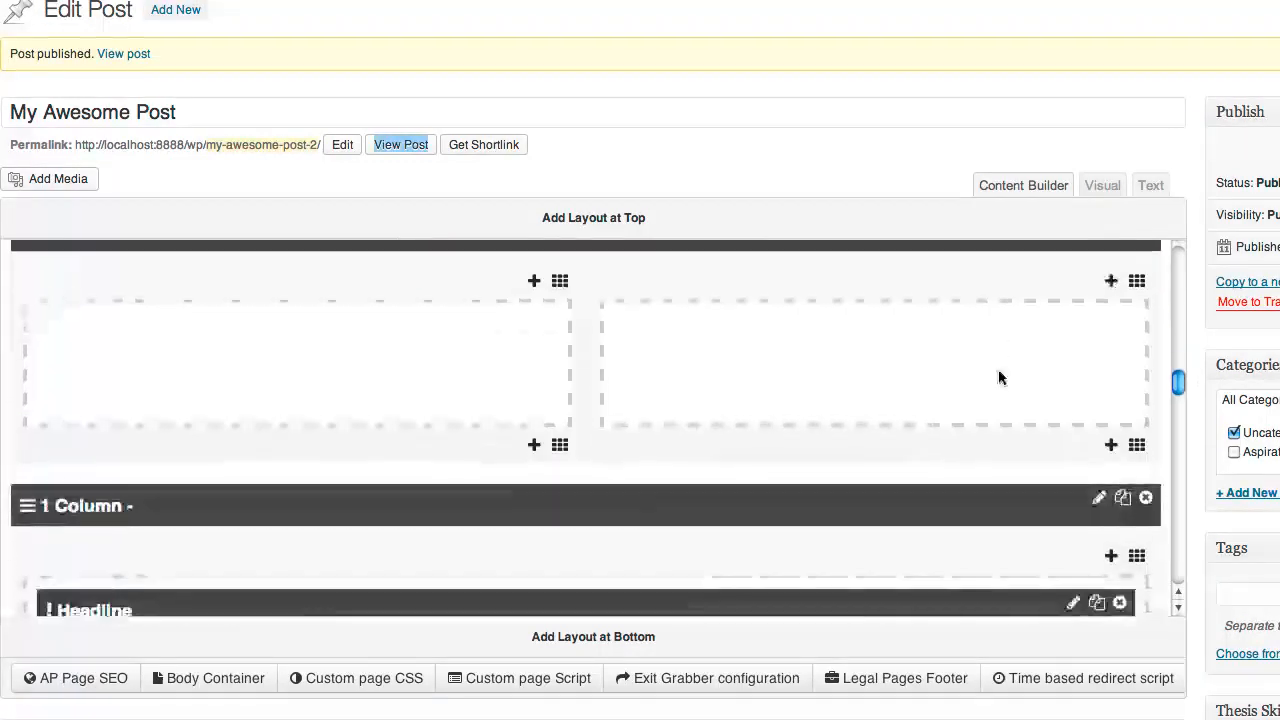
{"action": "scroll", "coordinate": [998, 377], "scroll_direction": "up", "scroll_amount": 3}
{"action": "scroll", "coordinate": [1063, 351], "scroll_direction": "up", "scroll_amount": 1}
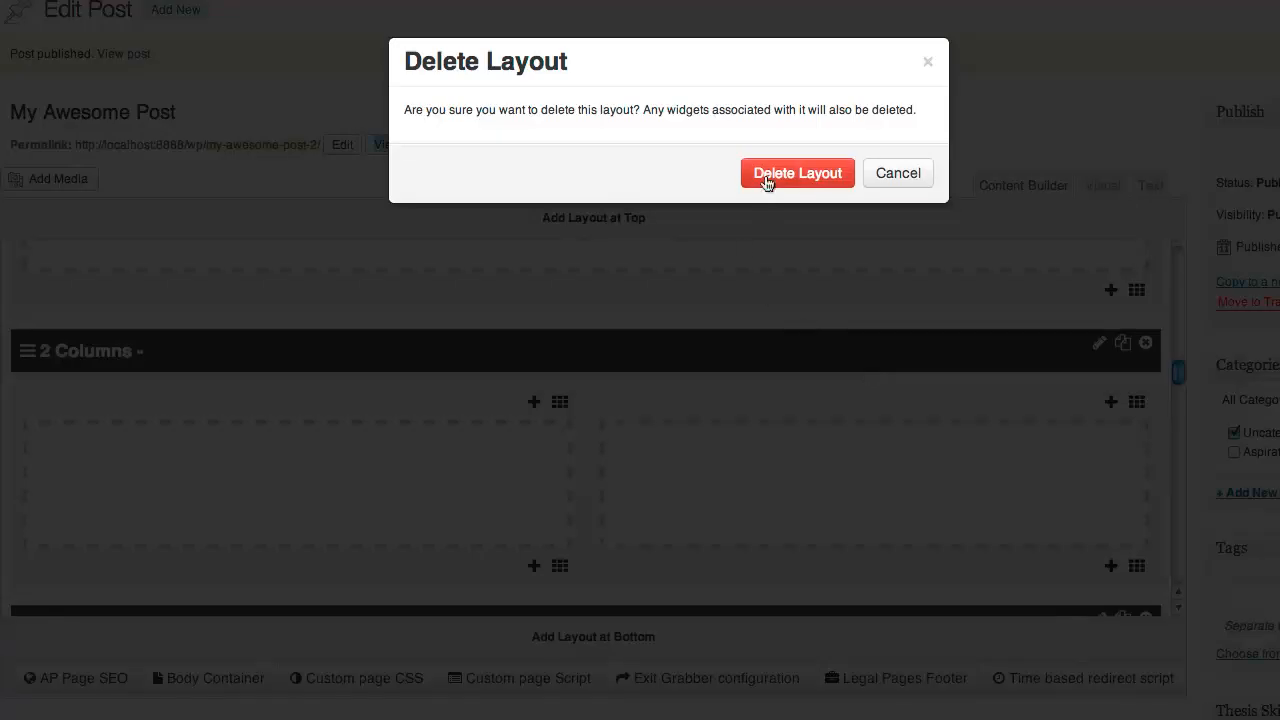
{"action": "left_click", "coordinate": [767, 174]}
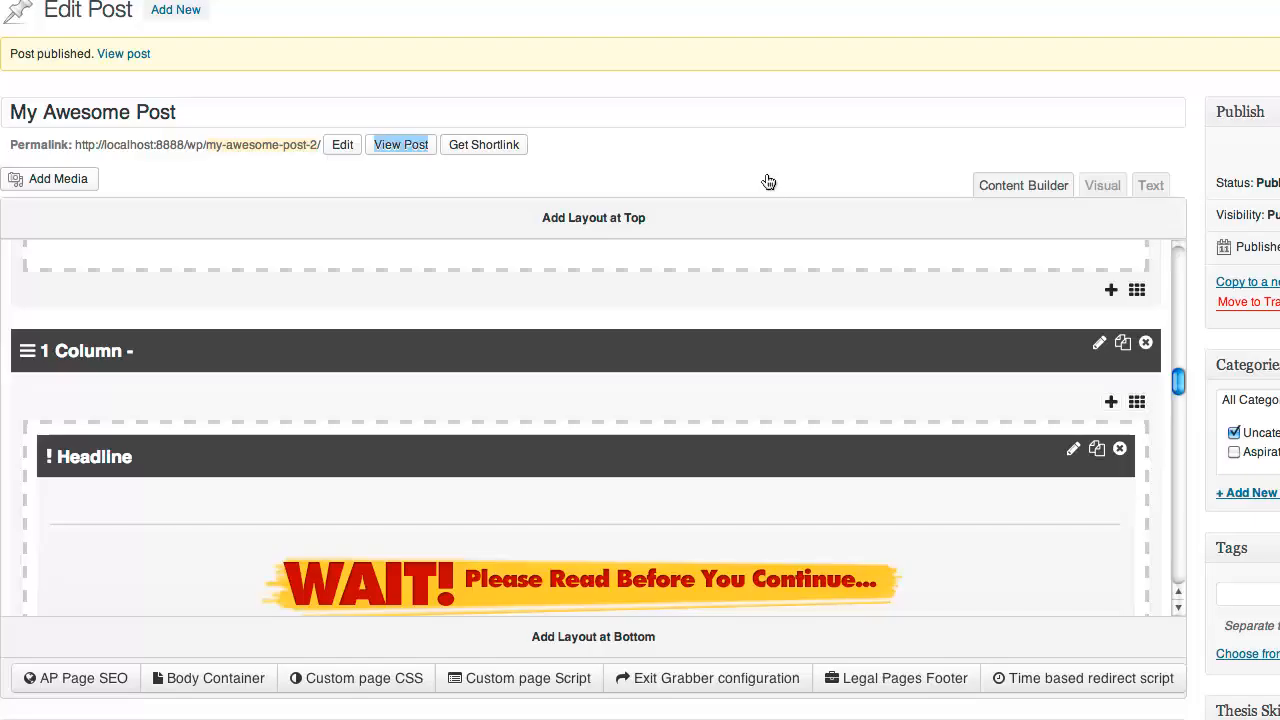
{"action": "scroll", "coordinate": [766, 377], "scroll_direction": "up", "scroll_amount": 5}
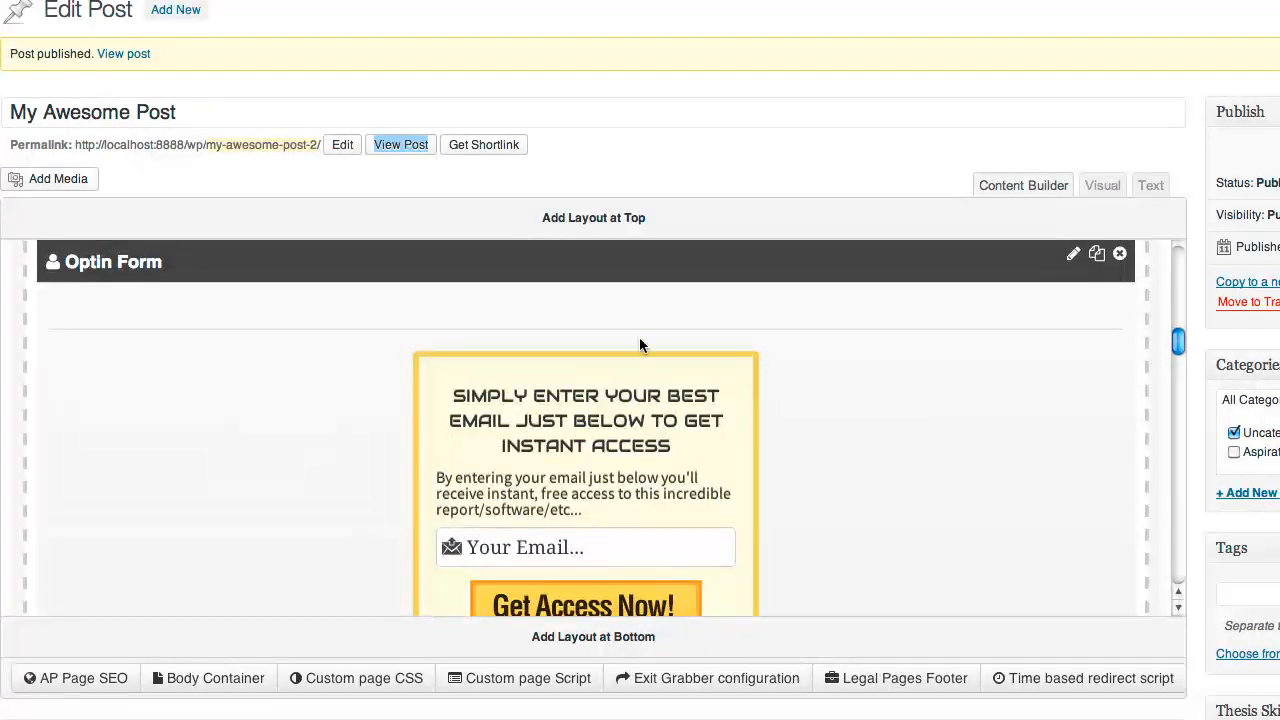
{"action": "scroll", "coordinate": [488, 306], "scroll_direction": "down", "scroll_amount": 2}
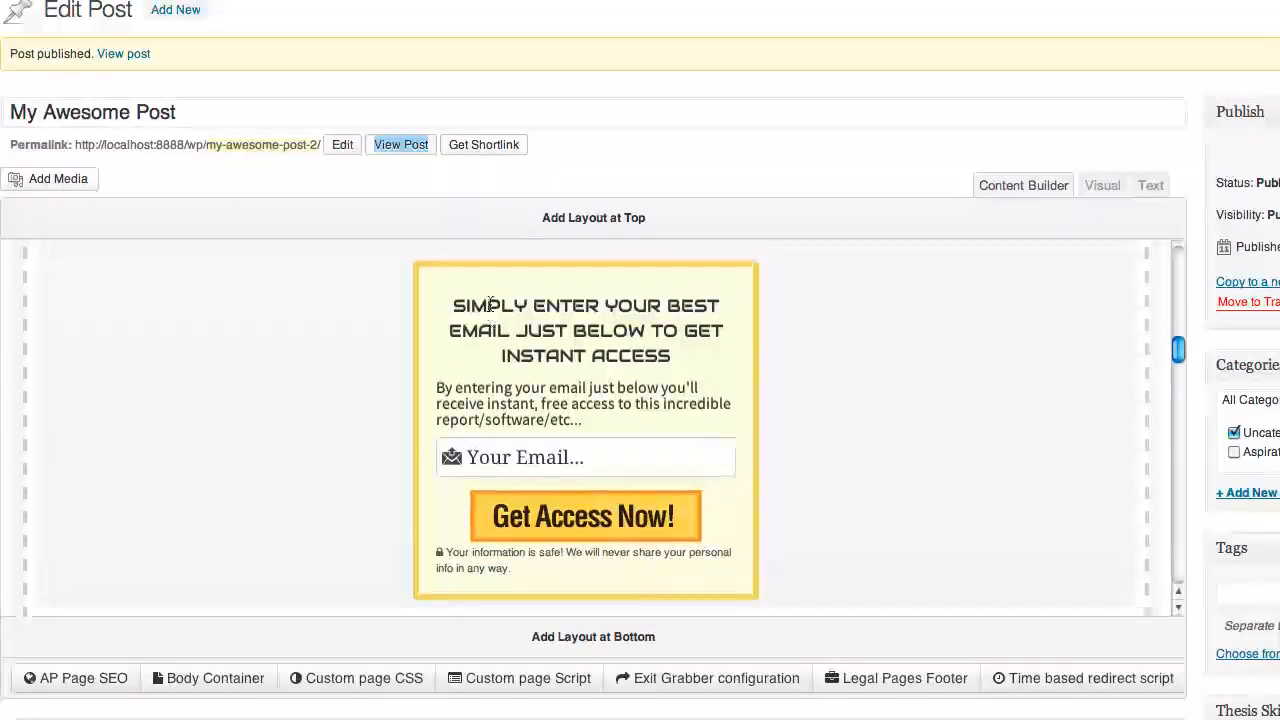
{"action": "scroll", "coordinate": [472, 312], "scroll_direction": "up", "scroll_amount": 2}
{"action": "scroll", "coordinate": [380, 412], "scroll_direction": "down", "scroll_amount": 2}
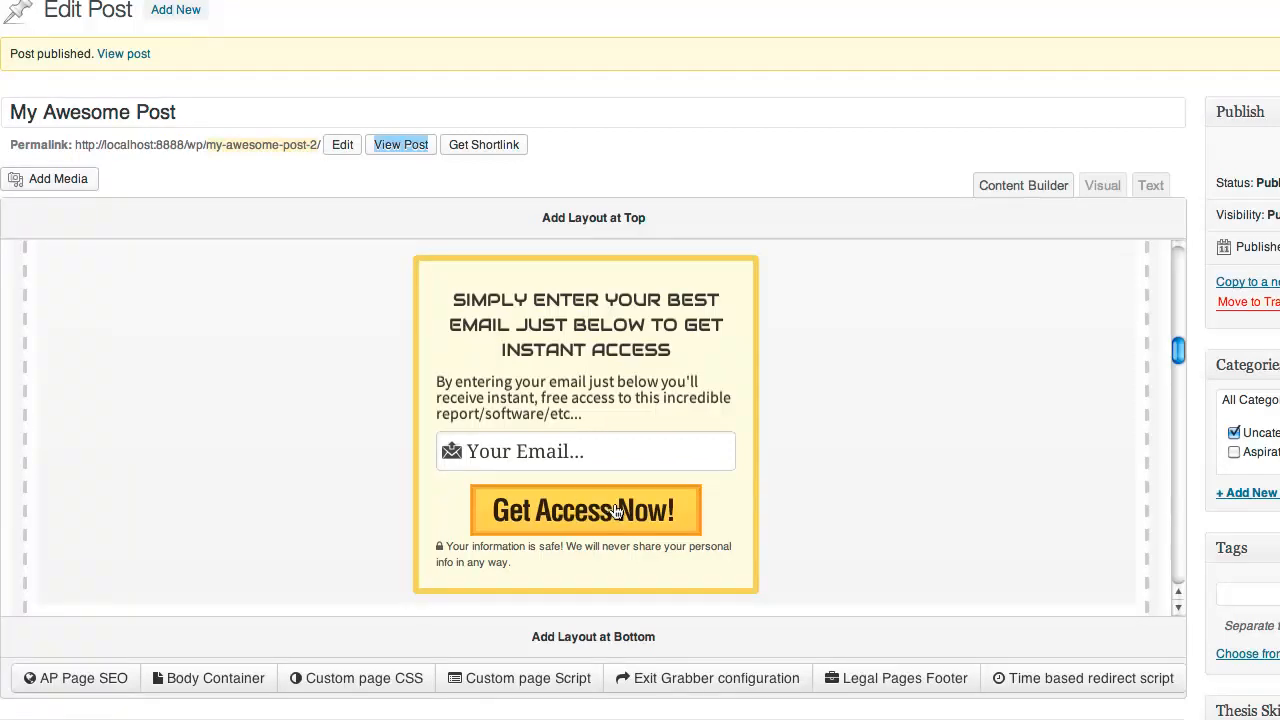
{"action": "scroll", "coordinate": [642, 515], "scroll_direction": "up", "scroll_amount": 3}
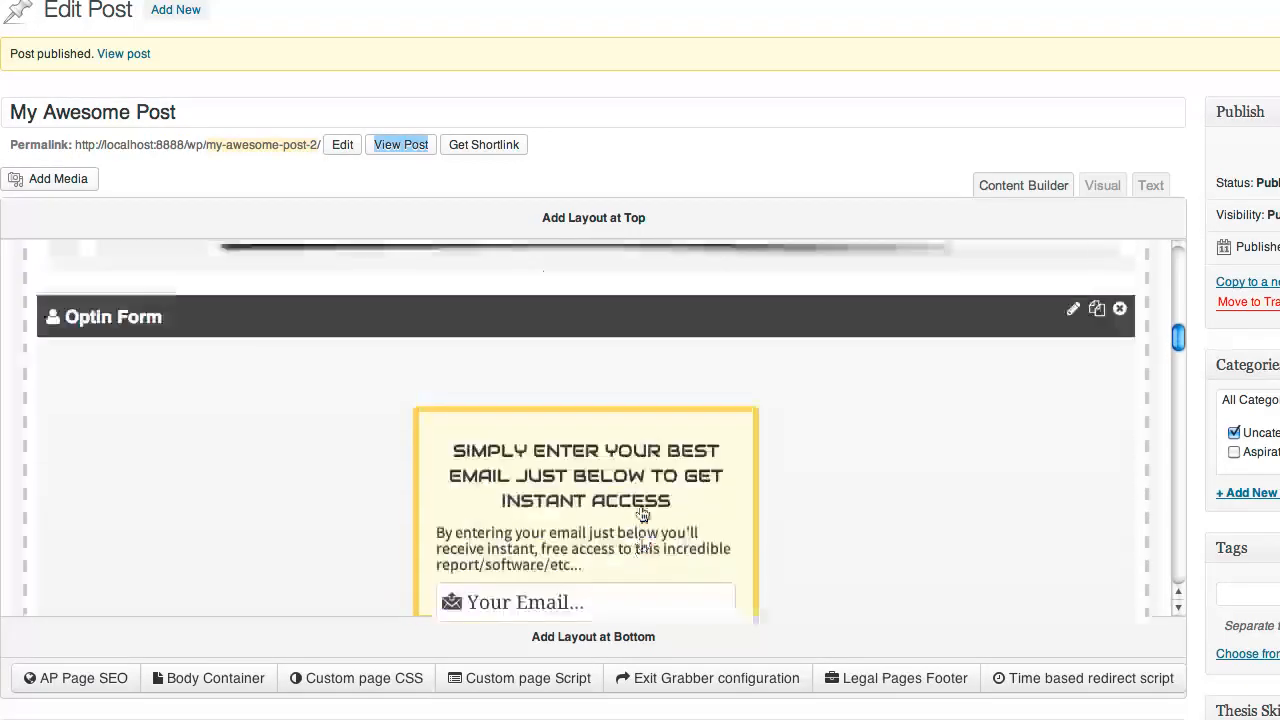
Set the optin form's Form Box Style to Light Blue Style and Form Layout to Inline
{"action": "left_click", "coordinate": [1073, 317]}
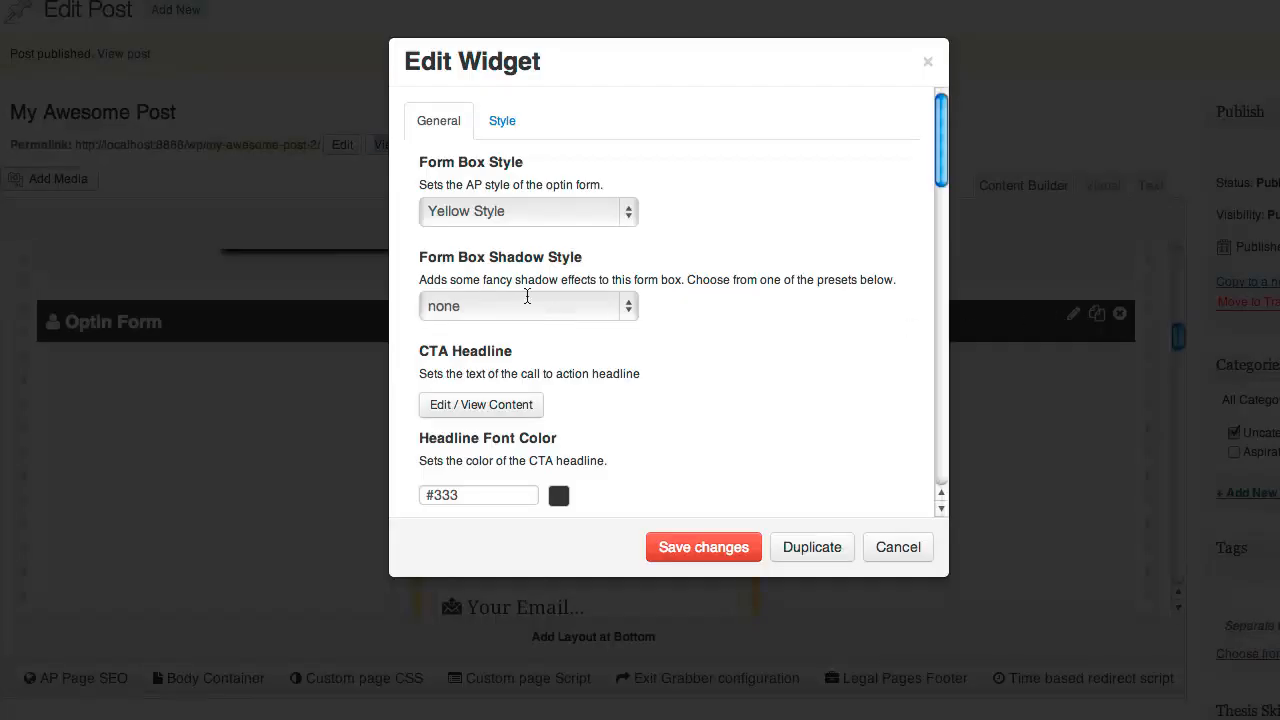
{"action": "left_click", "coordinate": [519, 213]}
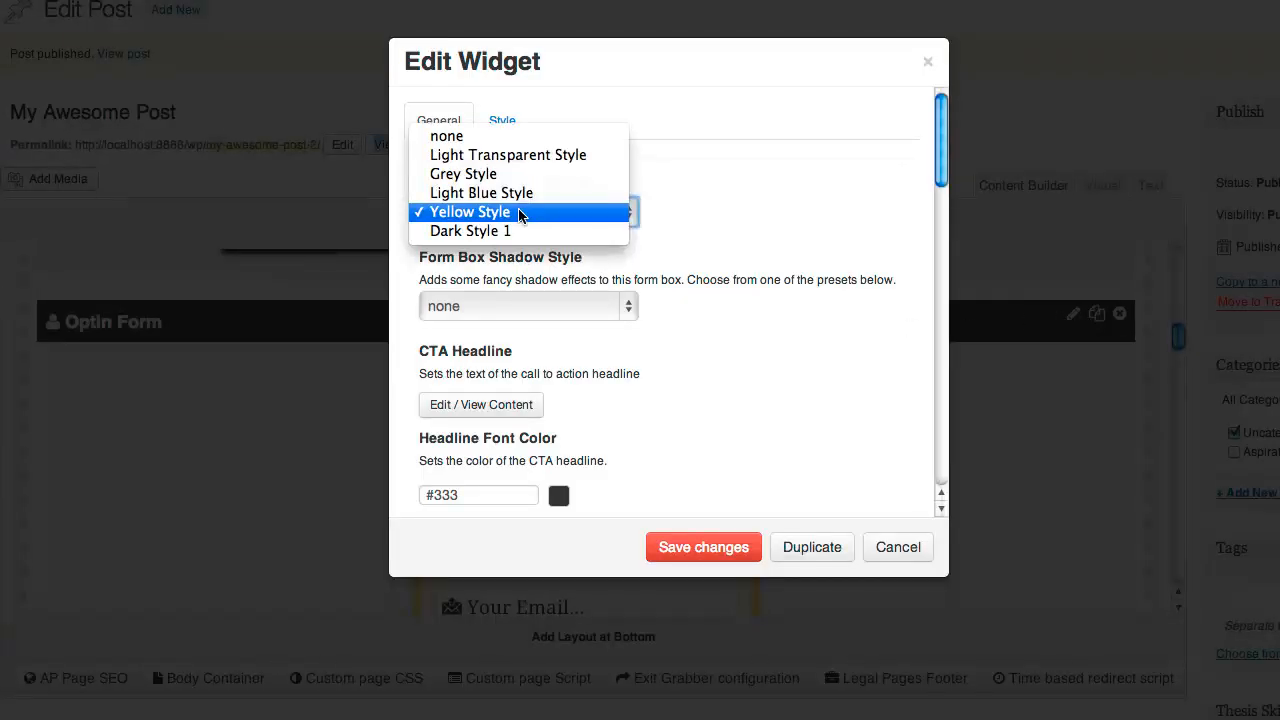
{"action": "left_click", "coordinate": [519, 193]}
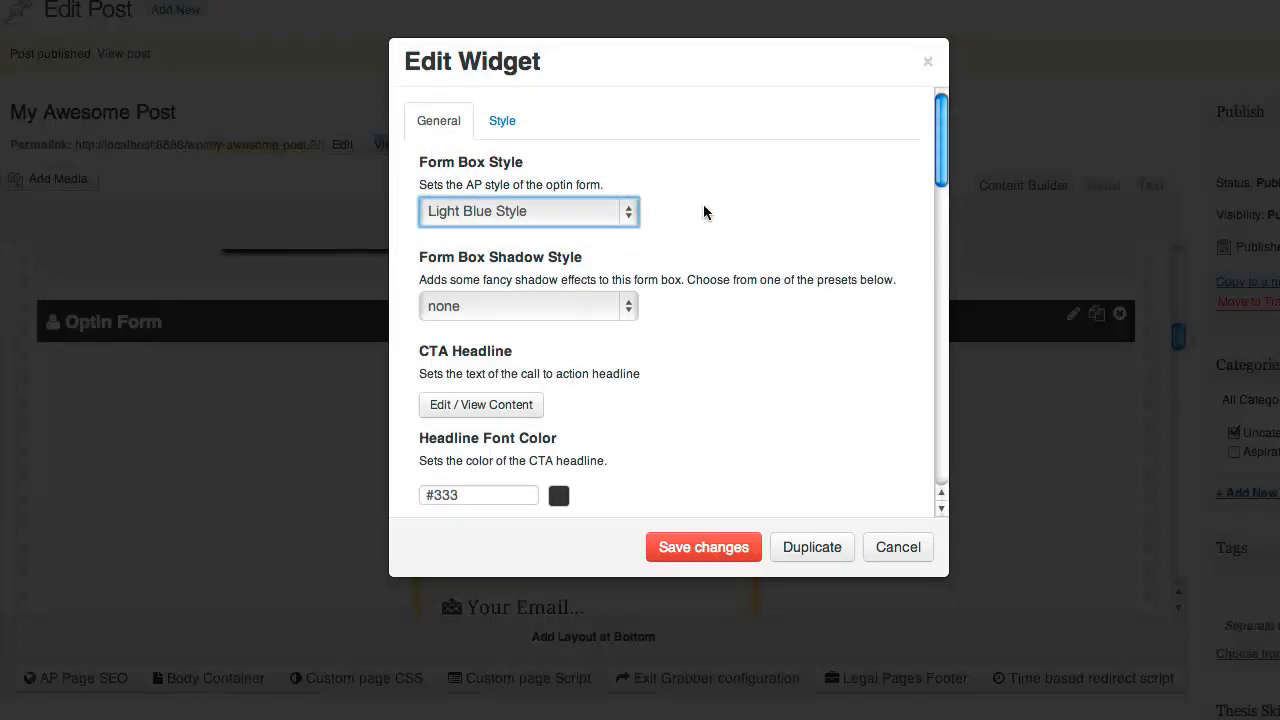
{"action": "scroll", "coordinate": [703, 212], "scroll_direction": "down", "scroll_amount": 6}
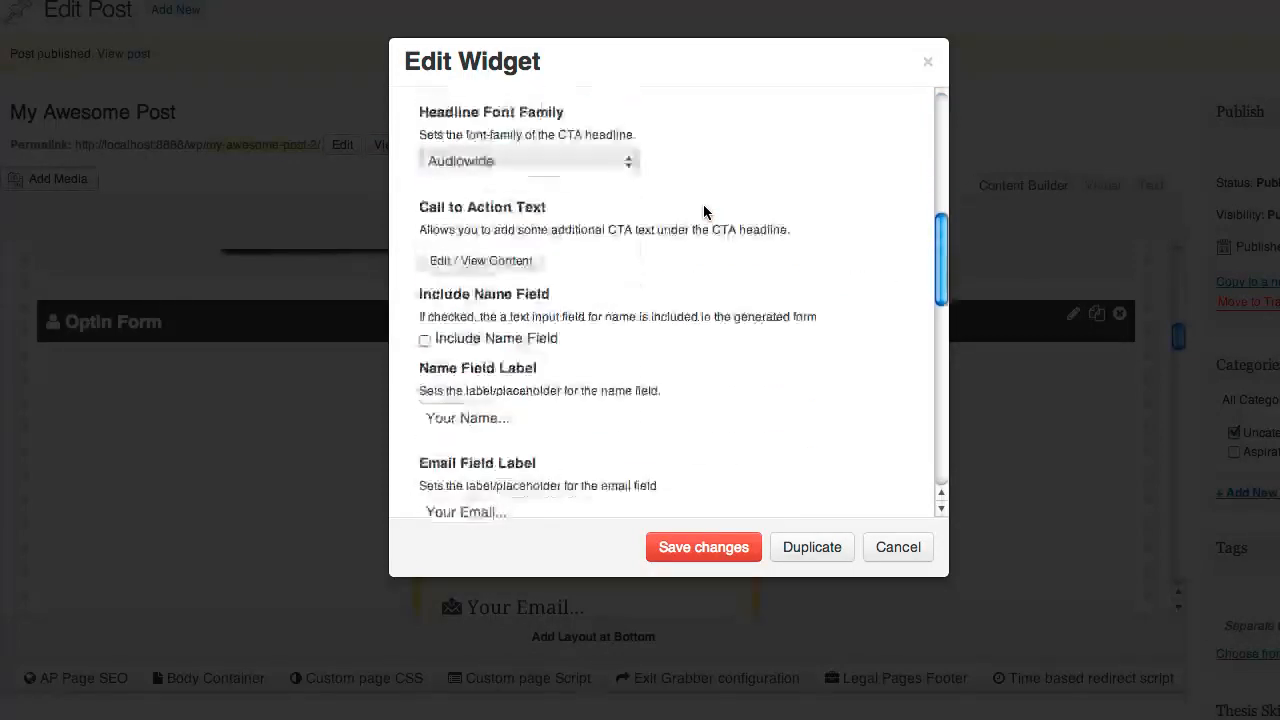
{"action": "scroll", "coordinate": [703, 212], "scroll_direction": "down", "scroll_amount": 8}
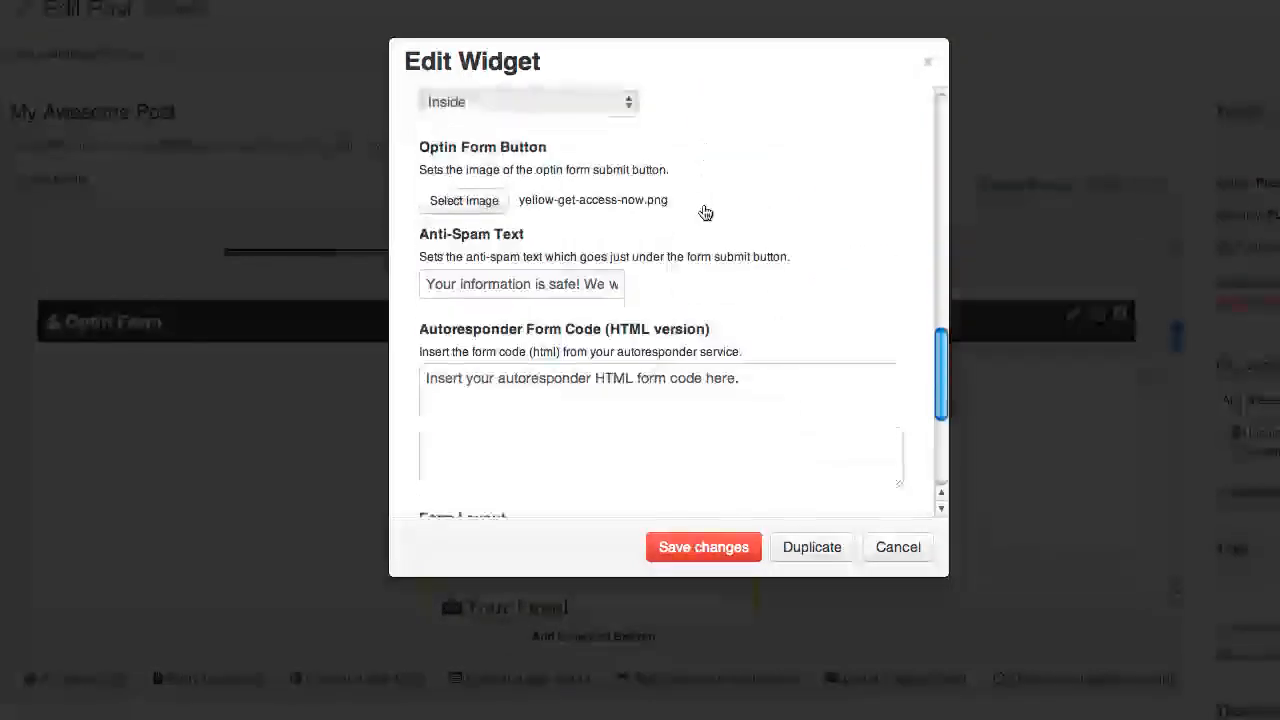
{"action": "scroll", "coordinate": [703, 212], "scroll_direction": "down", "scroll_amount": 6}
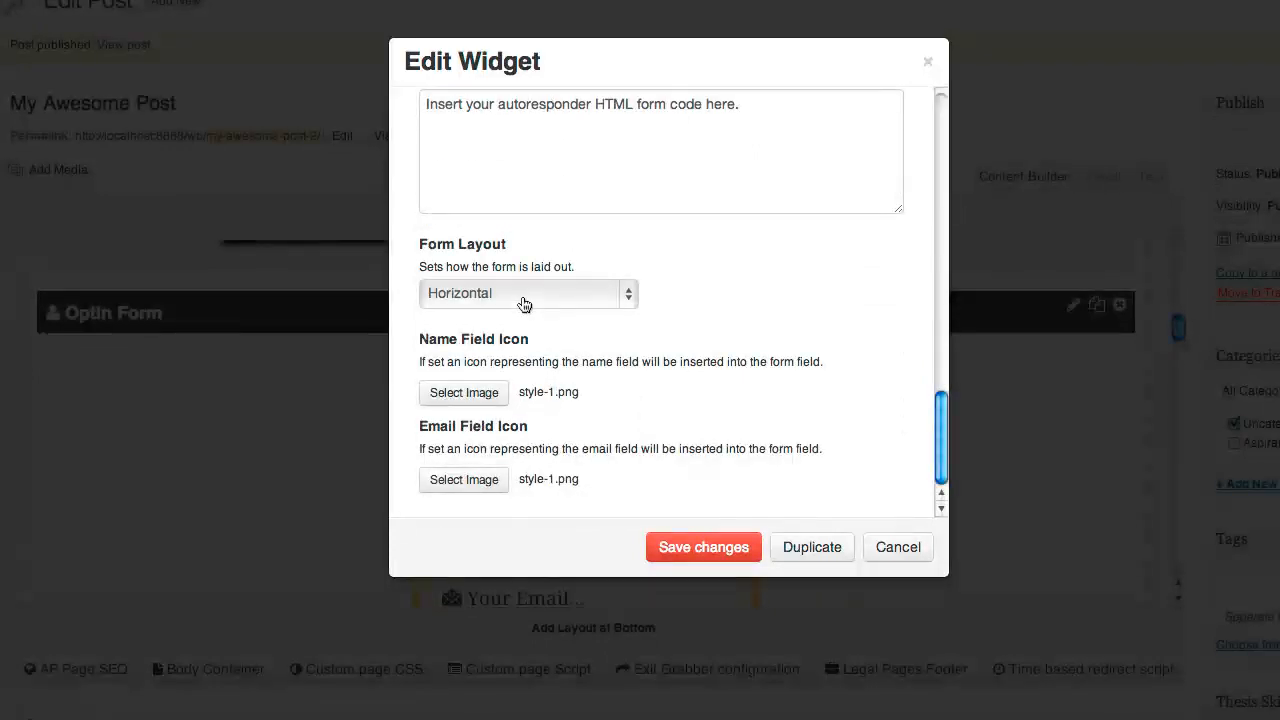
{"action": "left_click", "coordinate": [523, 300]}
{"action": "left_click", "coordinate": [508, 314]}
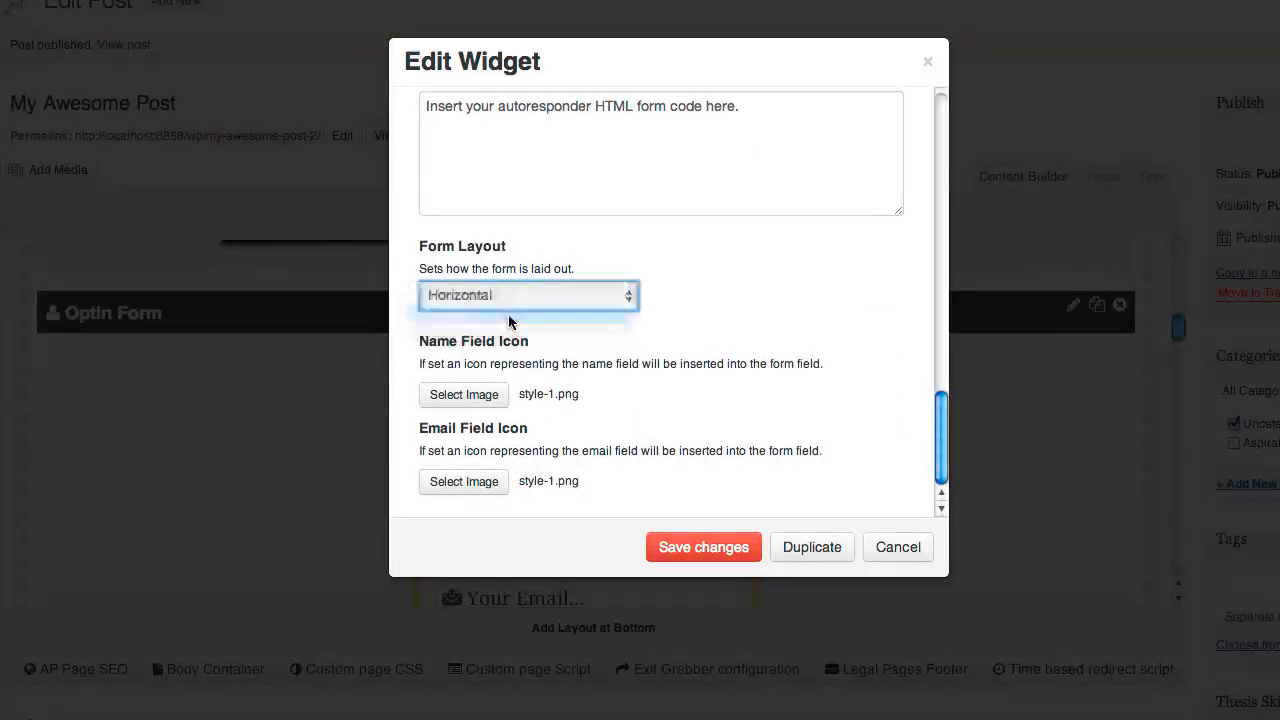
Use yellow-get-instant-access-1 as the submit button image and save the optin form
{"action": "scroll", "coordinate": [708, 349], "scroll_direction": "up", "scroll_amount": 7}
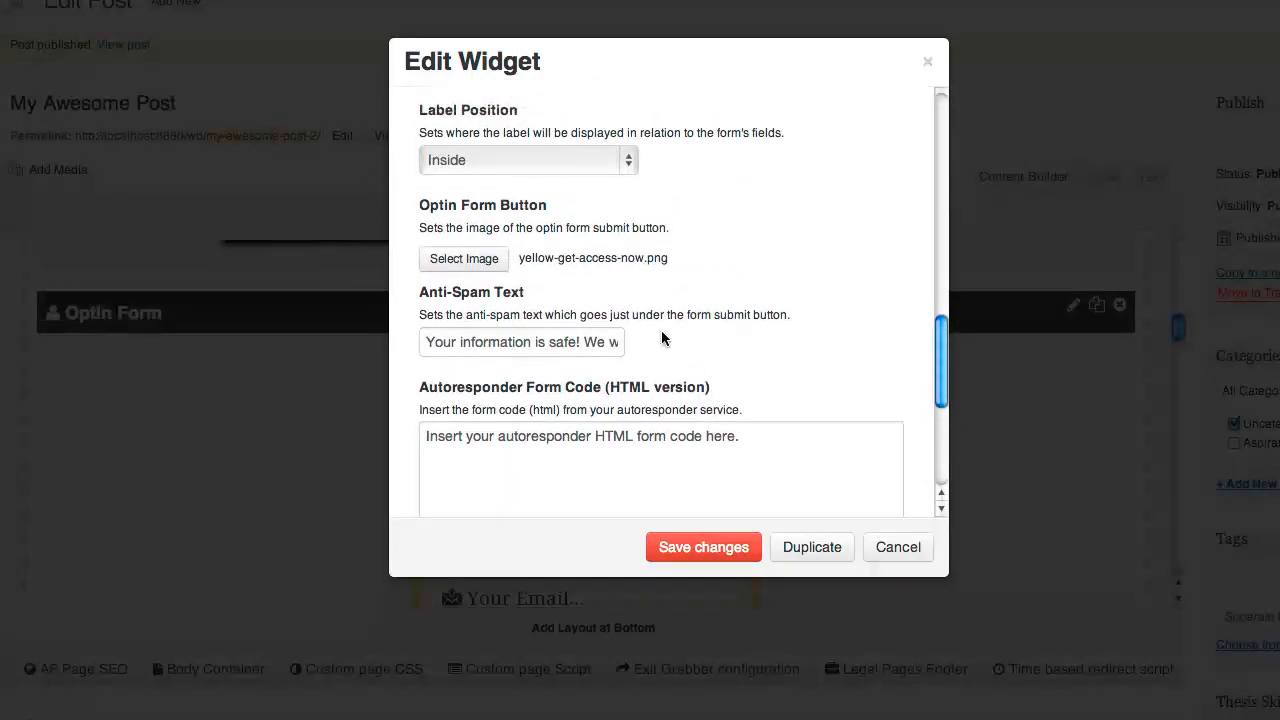
{"action": "left_click", "coordinate": [462, 260]}
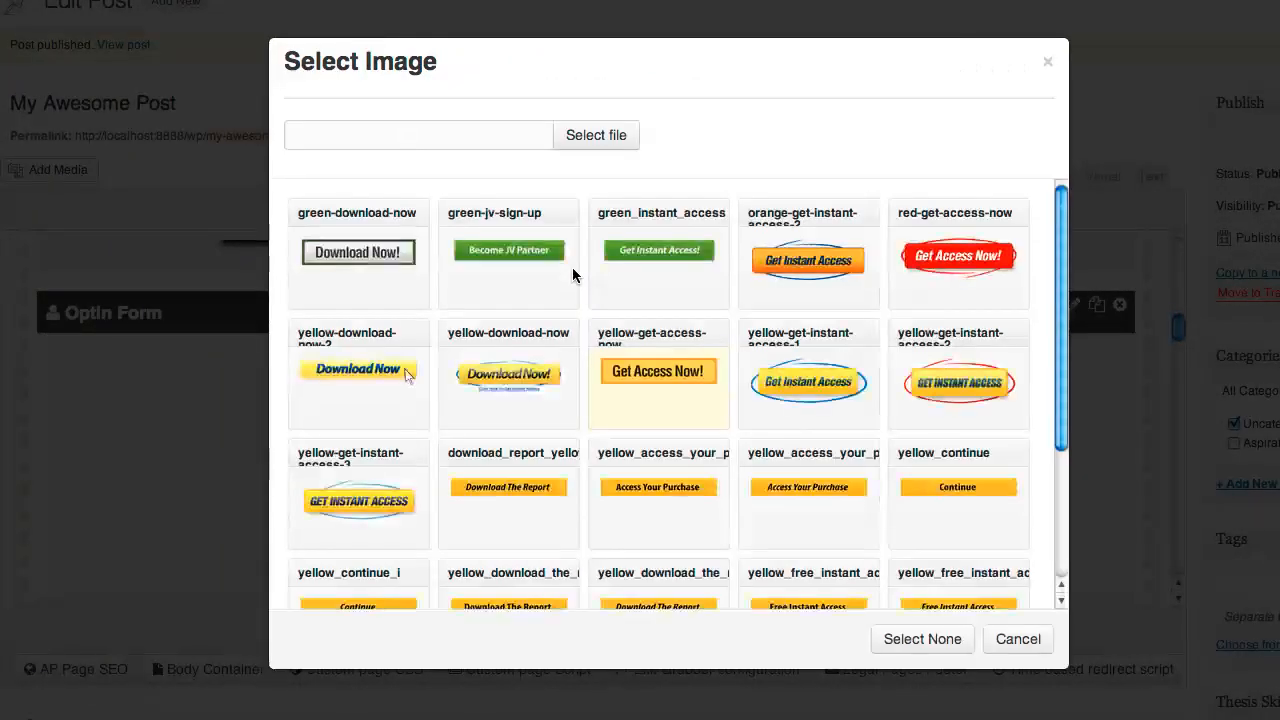
{"action": "scroll", "coordinate": [677, 289], "scroll_direction": "down", "scroll_amount": 2}
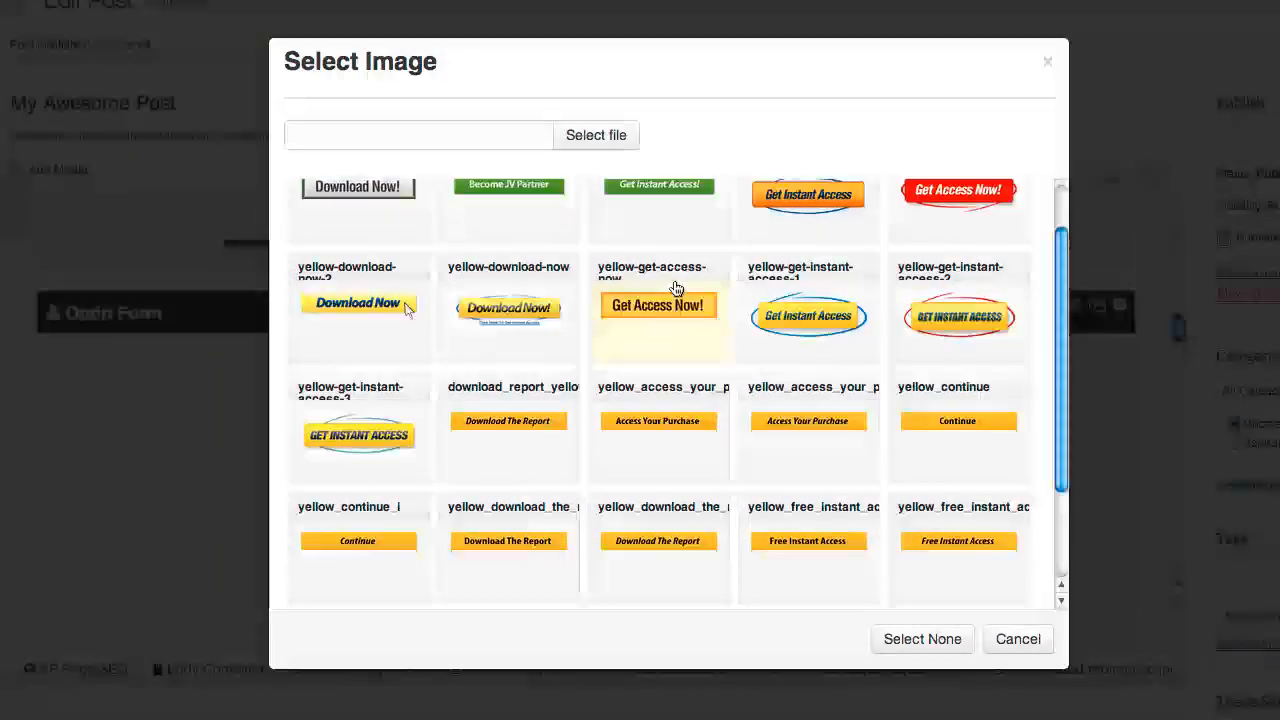
{"action": "left_click", "coordinate": [815, 315]}
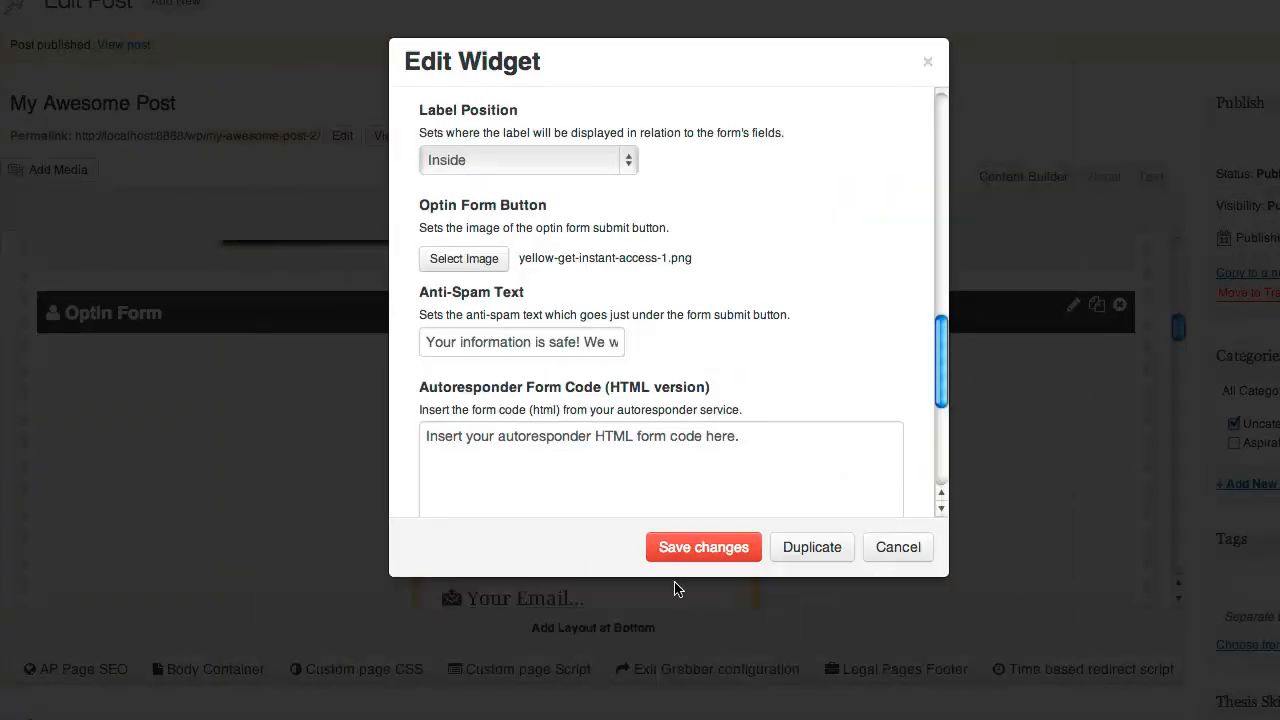
{"action": "left_click", "coordinate": [688, 553]}
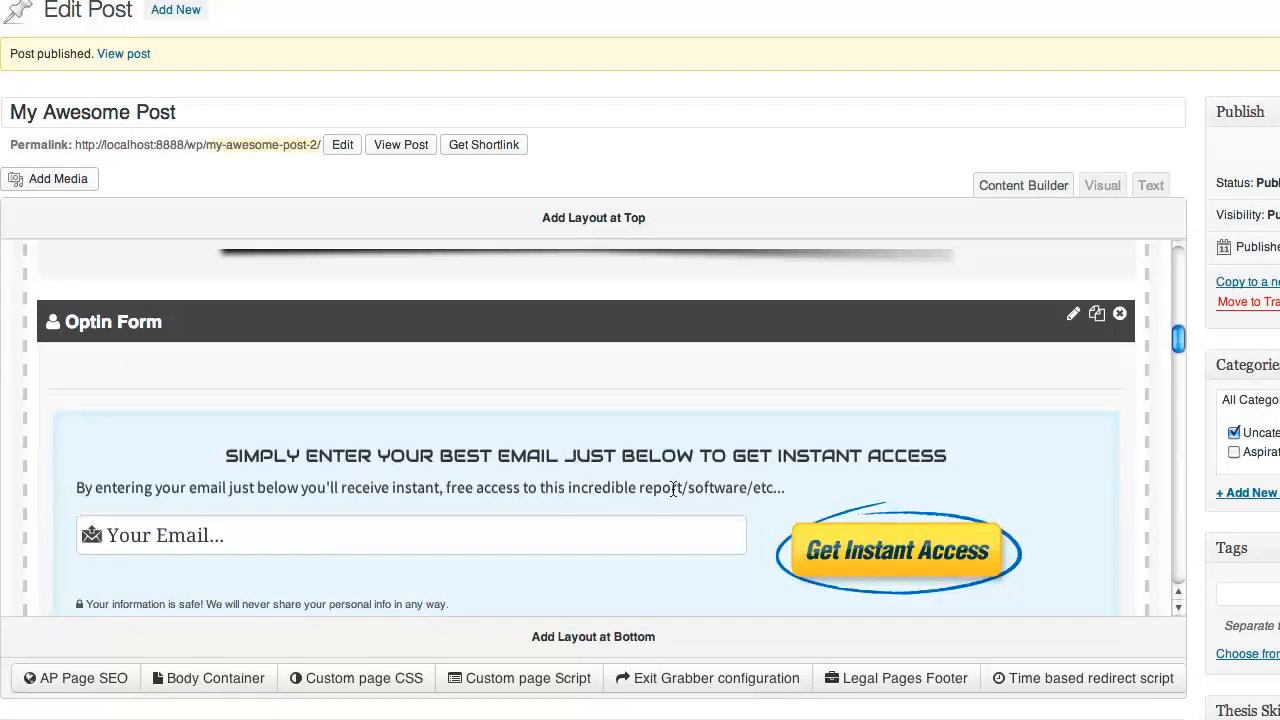
Scroll through the Content Builder to review the restyled light blue optin form
{"action": "scroll", "coordinate": [932, 478], "scroll_direction": "down", "scroll_amount": 1}
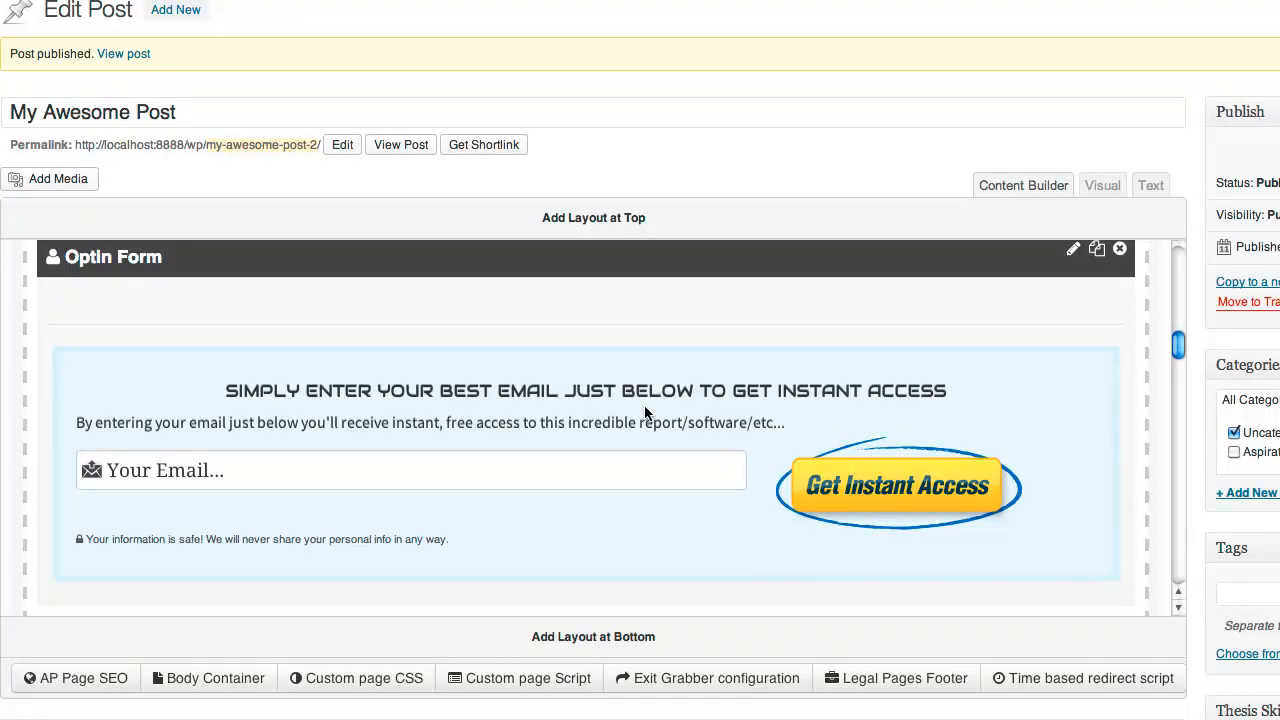
{"action": "scroll", "coordinate": [644, 405], "scroll_direction": "down", "scroll_amount": 2}
{"action": "scroll", "coordinate": [644, 405], "scroll_direction": "up", "scroll_amount": 2}
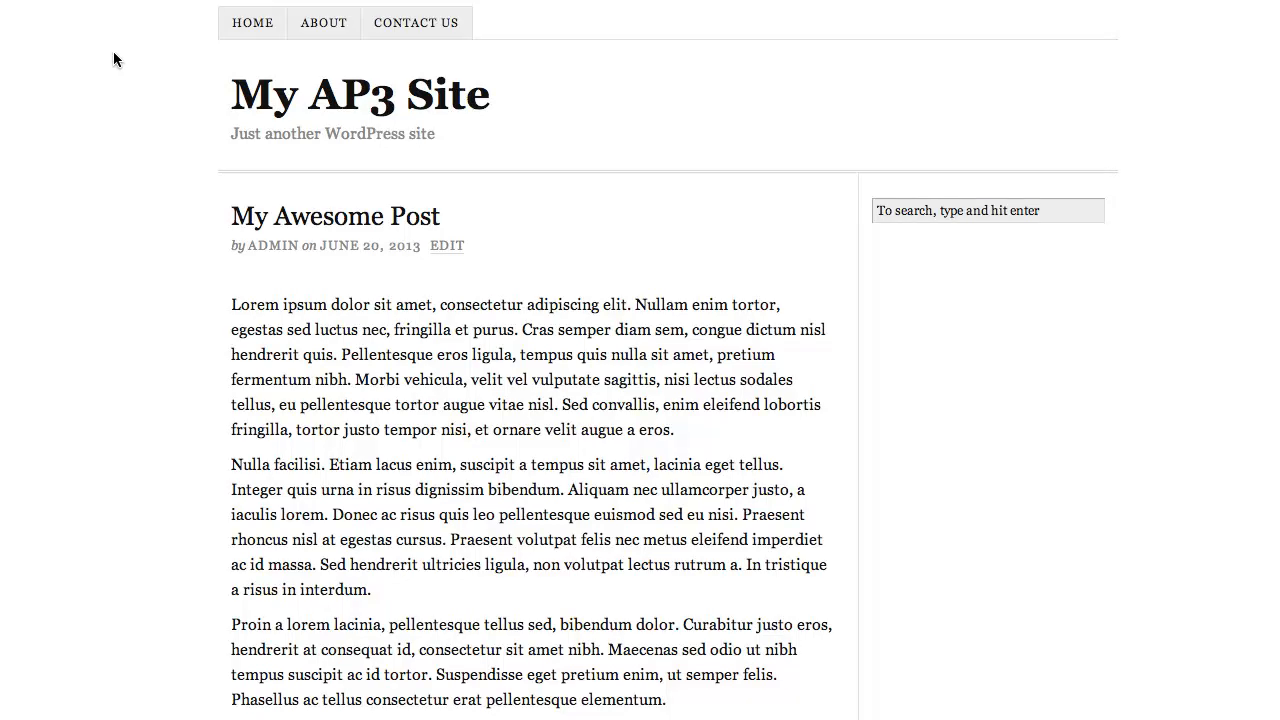
{"action": "scroll", "coordinate": [113, 52], "scroll_direction": "down", "scroll_amount": 5}
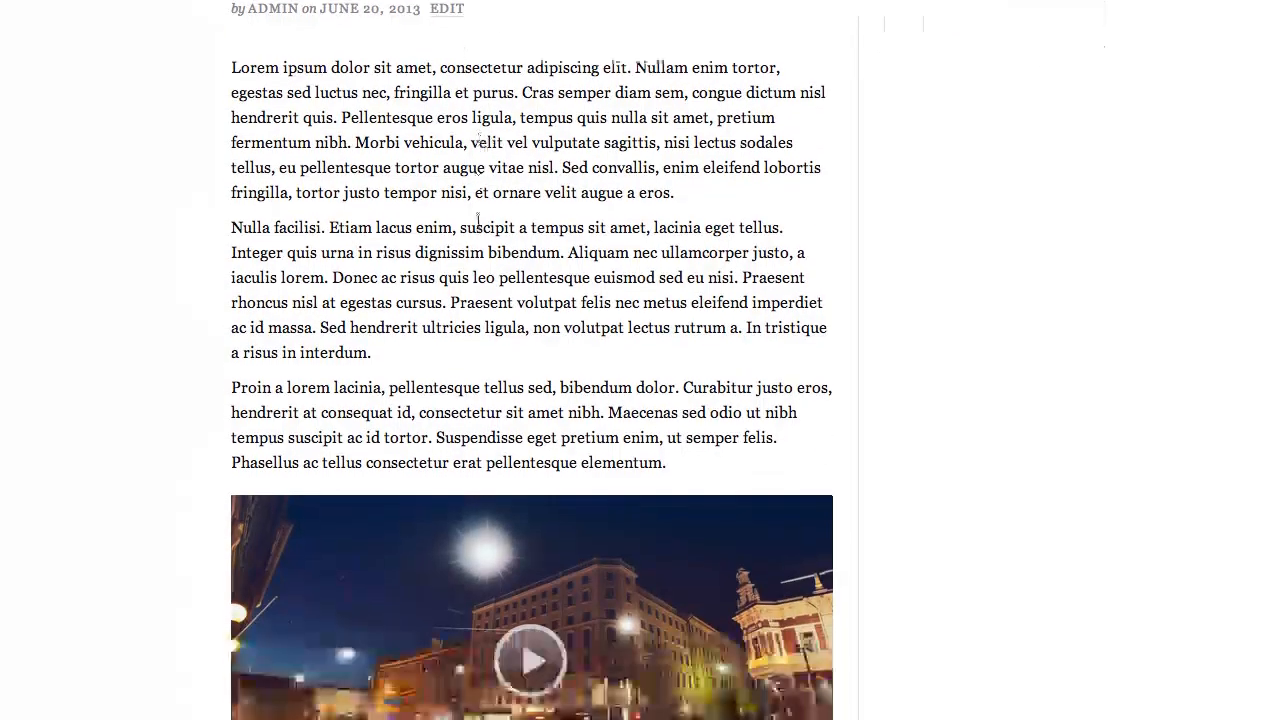
{"action": "scroll", "coordinate": [479, 218], "scroll_direction": "down", "scroll_amount": 6}
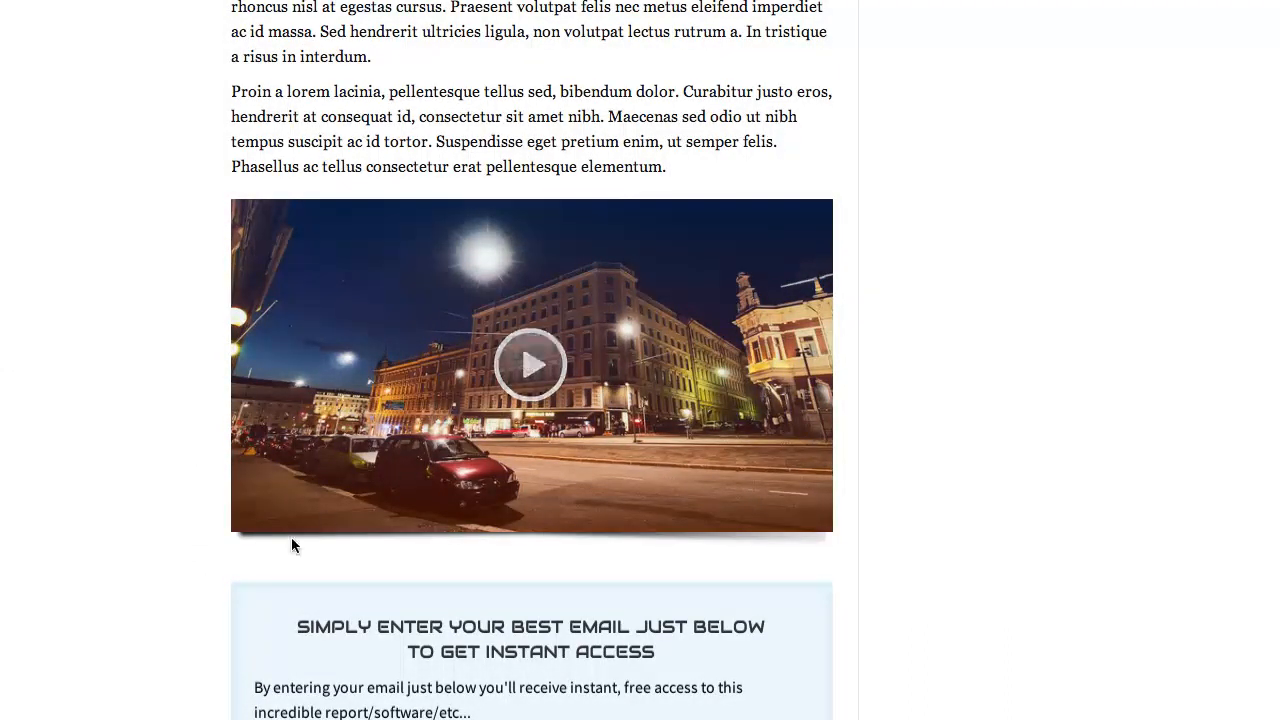
{"action": "scroll", "coordinate": [271, 548], "scroll_direction": "down", "scroll_amount": 5}
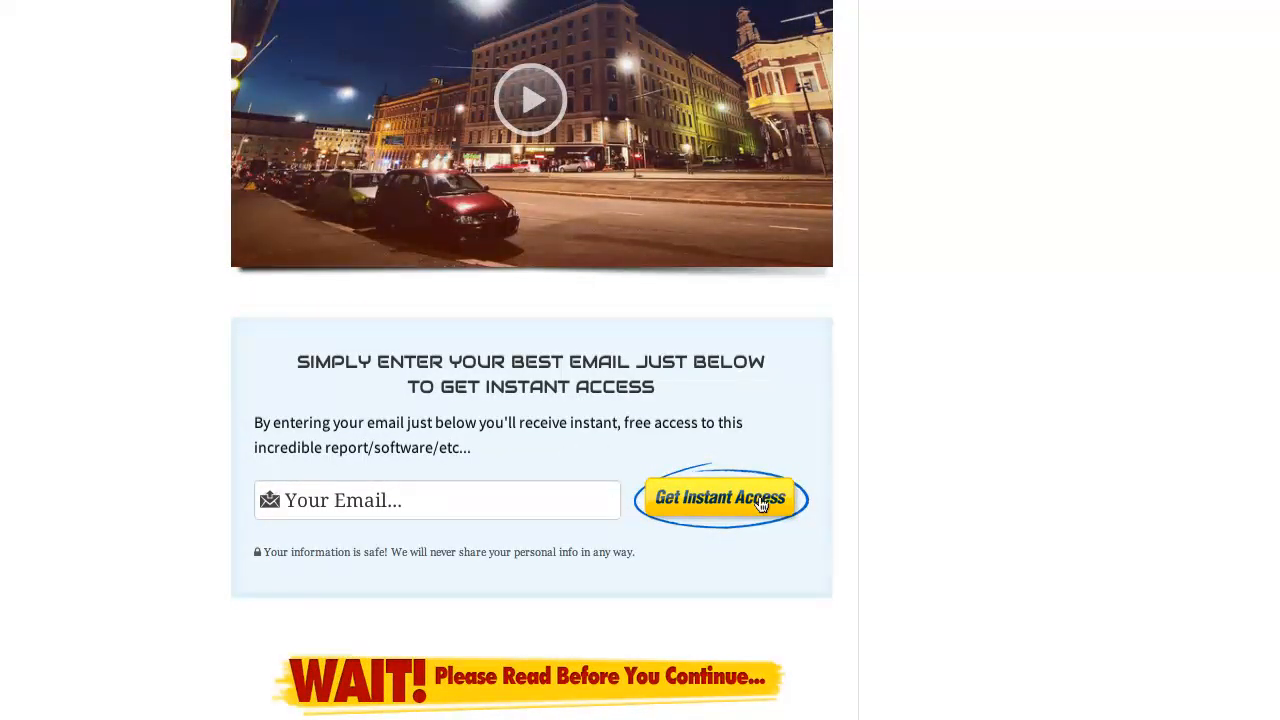
{"action": "scroll", "coordinate": [444, 484], "scroll_direction": "down", "scroll_amount": 6}
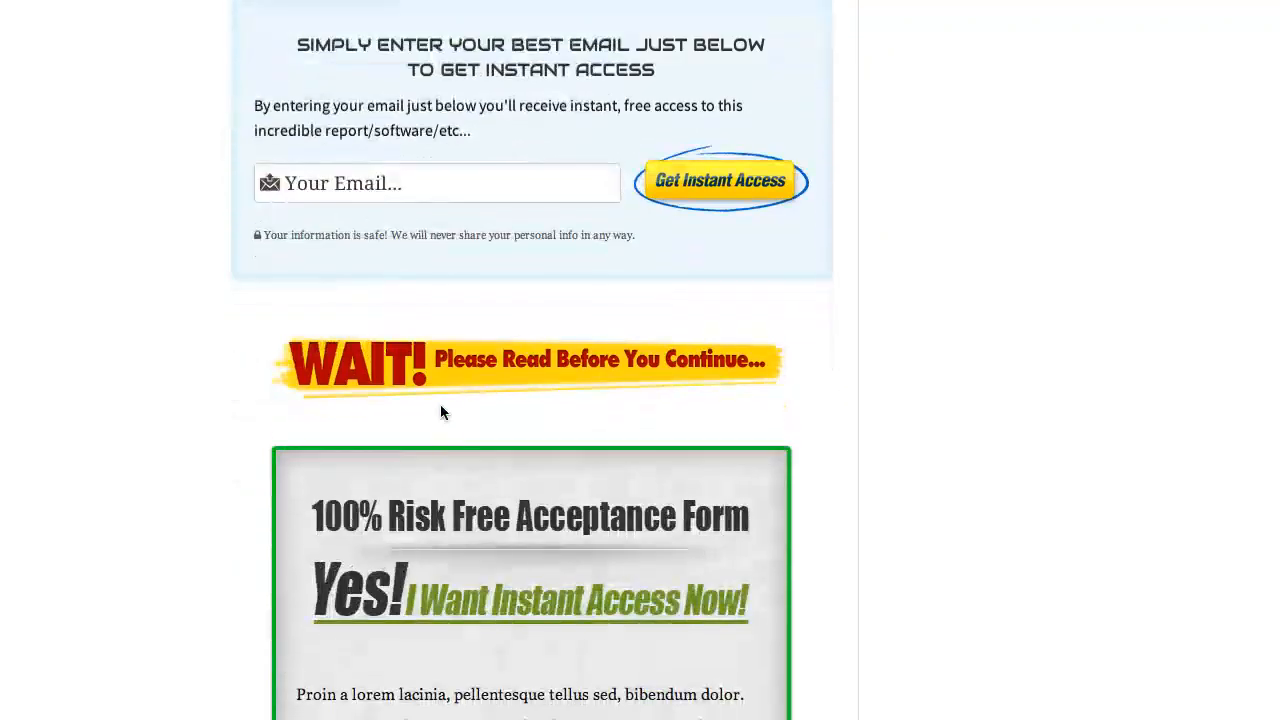
{"action": "scroll", "coordinate": [437, 352], "scroll_direction": "down", "scroll_amount": 8}
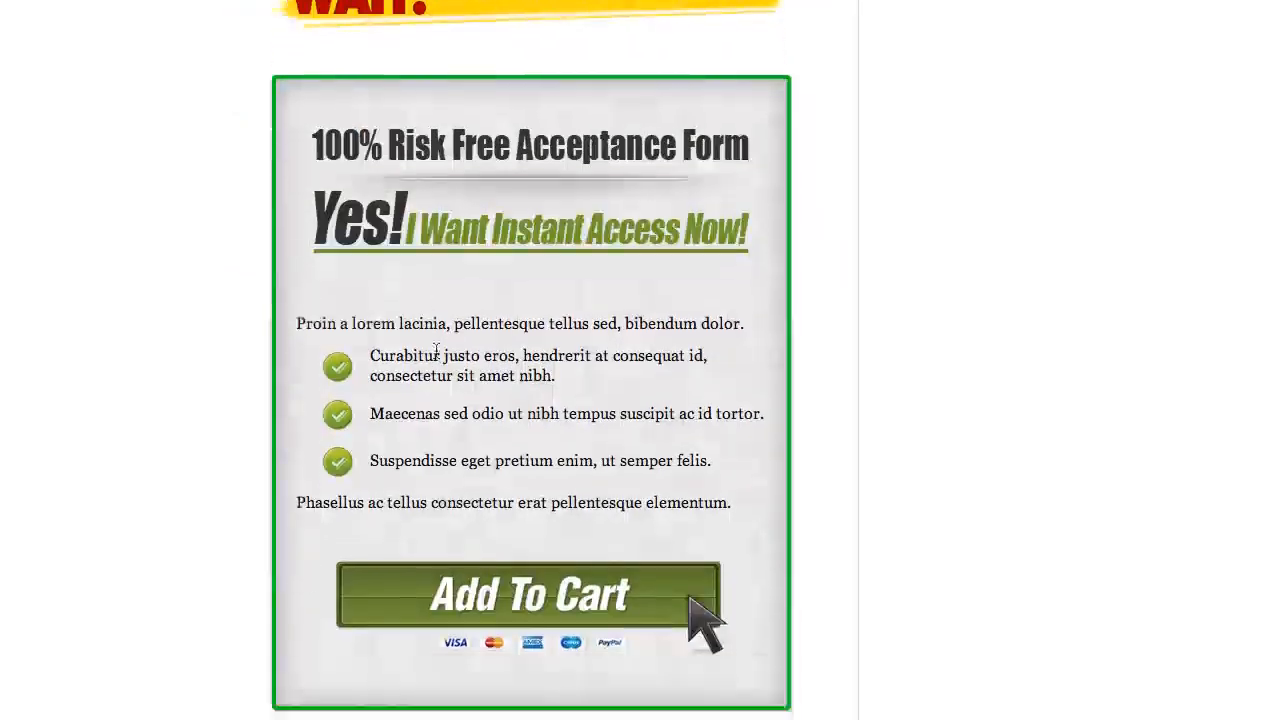
{"action": "scroll", "coordinate": [451, 306], "scroll_direction": "down", "scroll_amount": 17}
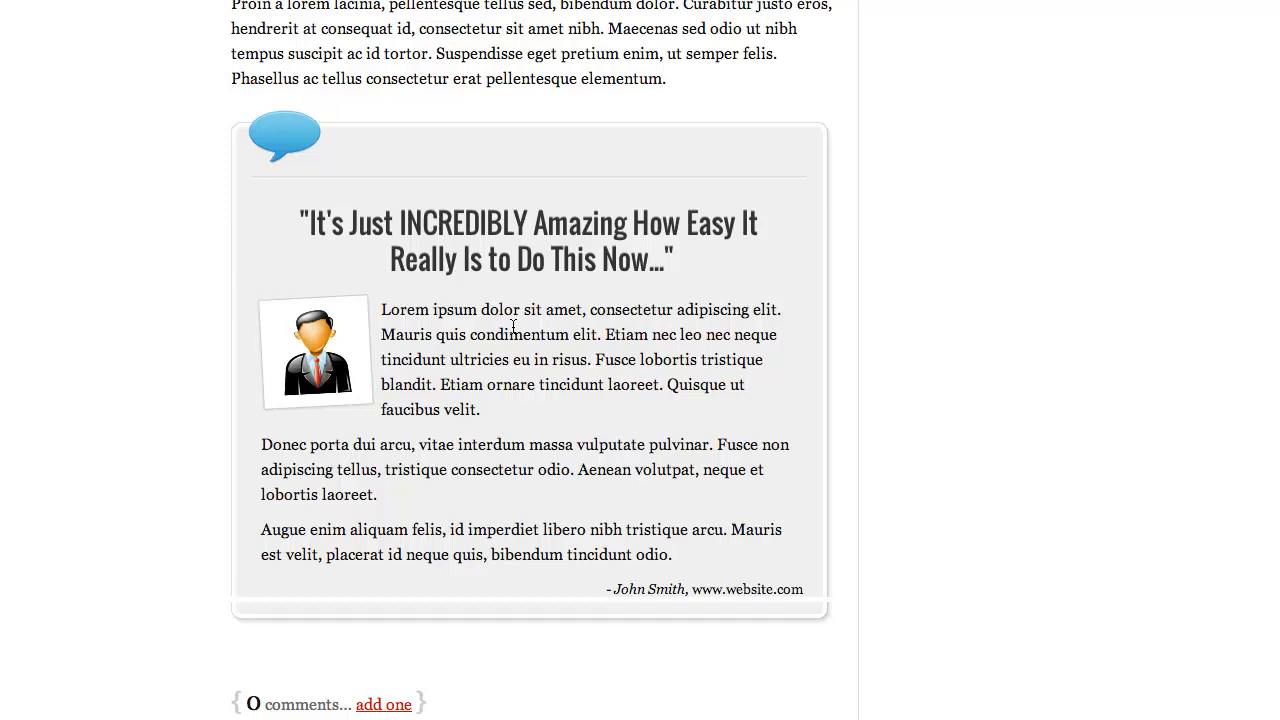
{"action": "scroll", "coordinate": [513, 326], "scroll_direction": "up", "scroll_amount": 7}
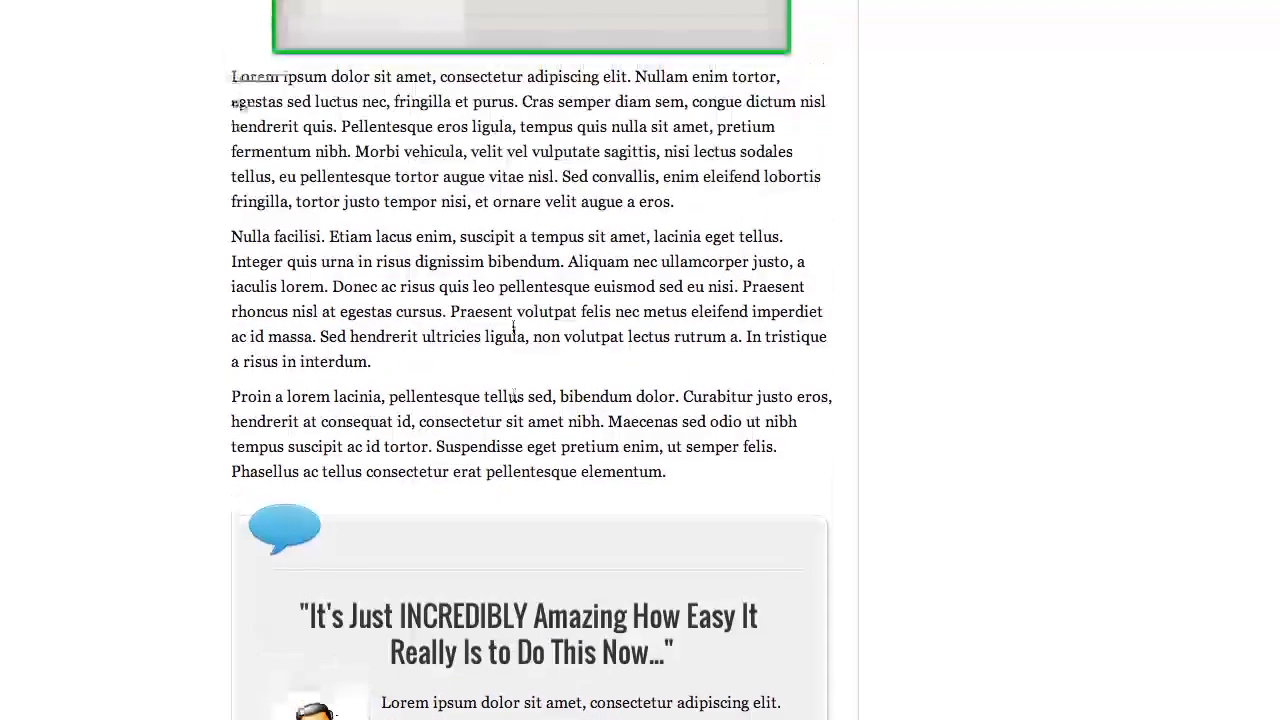
{"action": "scroll", "coordinate": [513, 326], "scroll_direction": "up", "scroll_amount": 10}
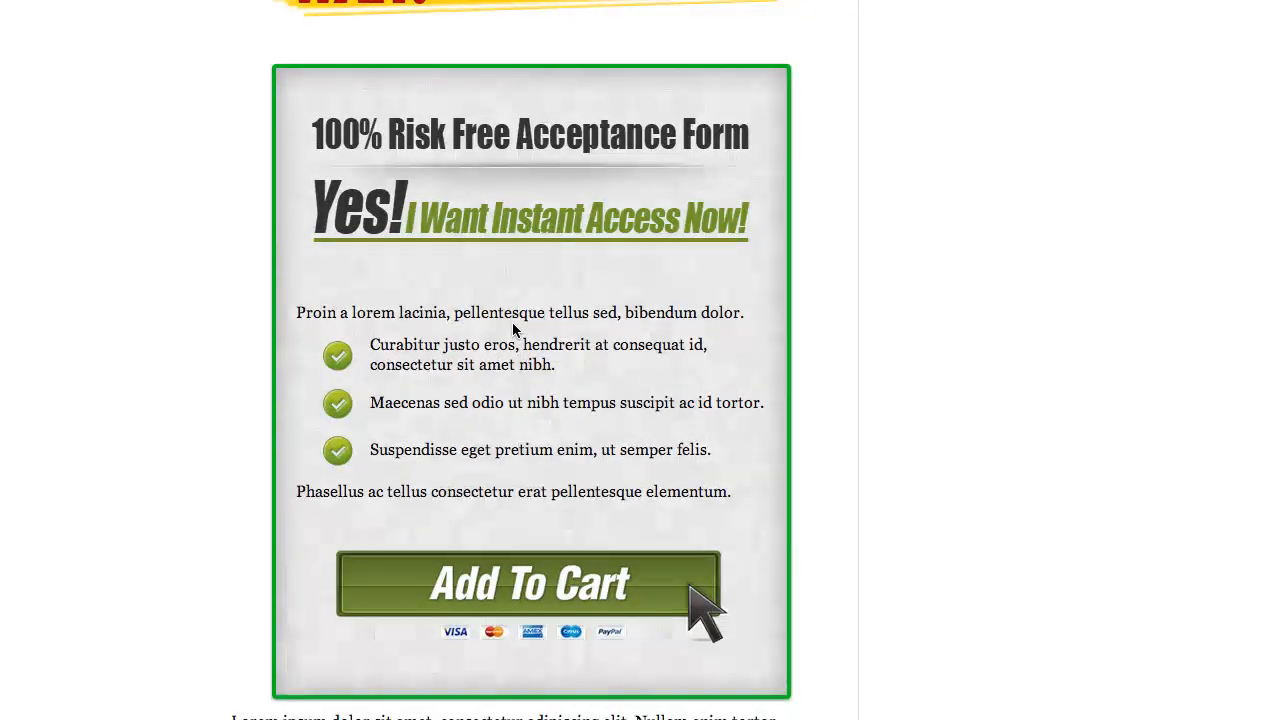
{"action": "scroll", "coordinate": [513, 327], "scroll_direction": "up", "scroll_amount": 15}
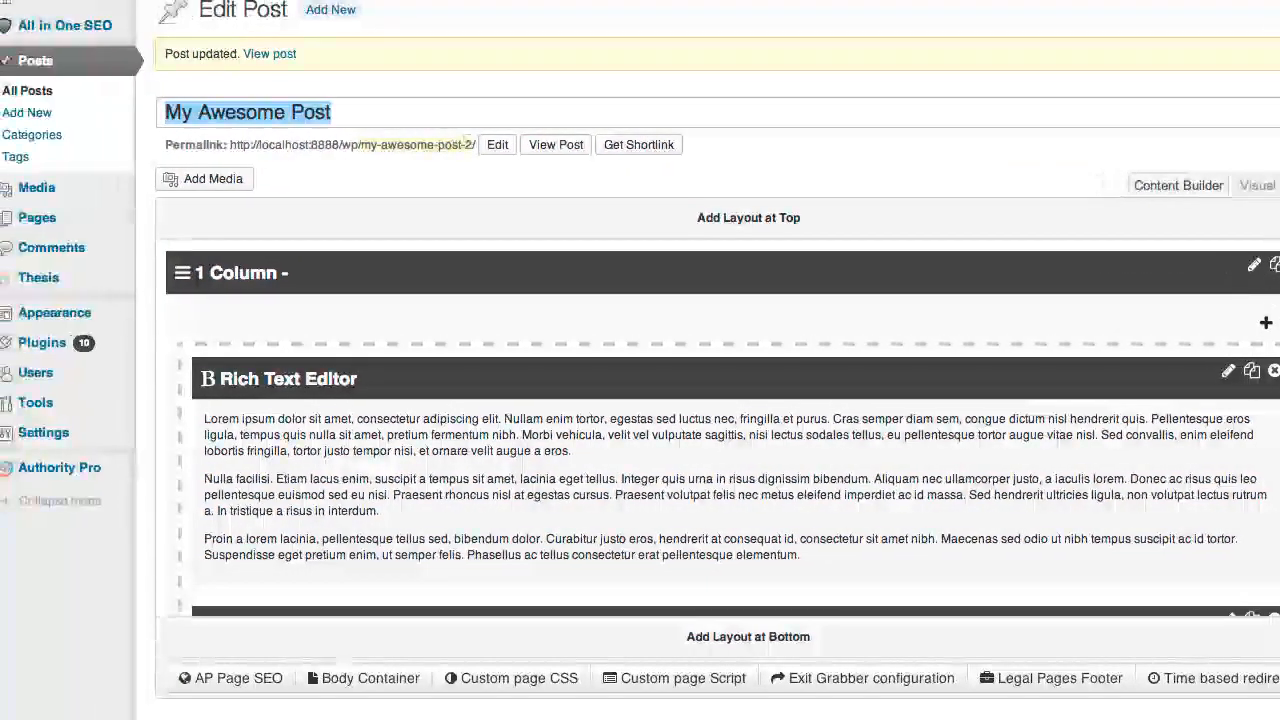
Go to the Authority Pro Dashboard from the WordPress admin sidebar
{"action": "mouse_move", "coordinate": [60, 467]}
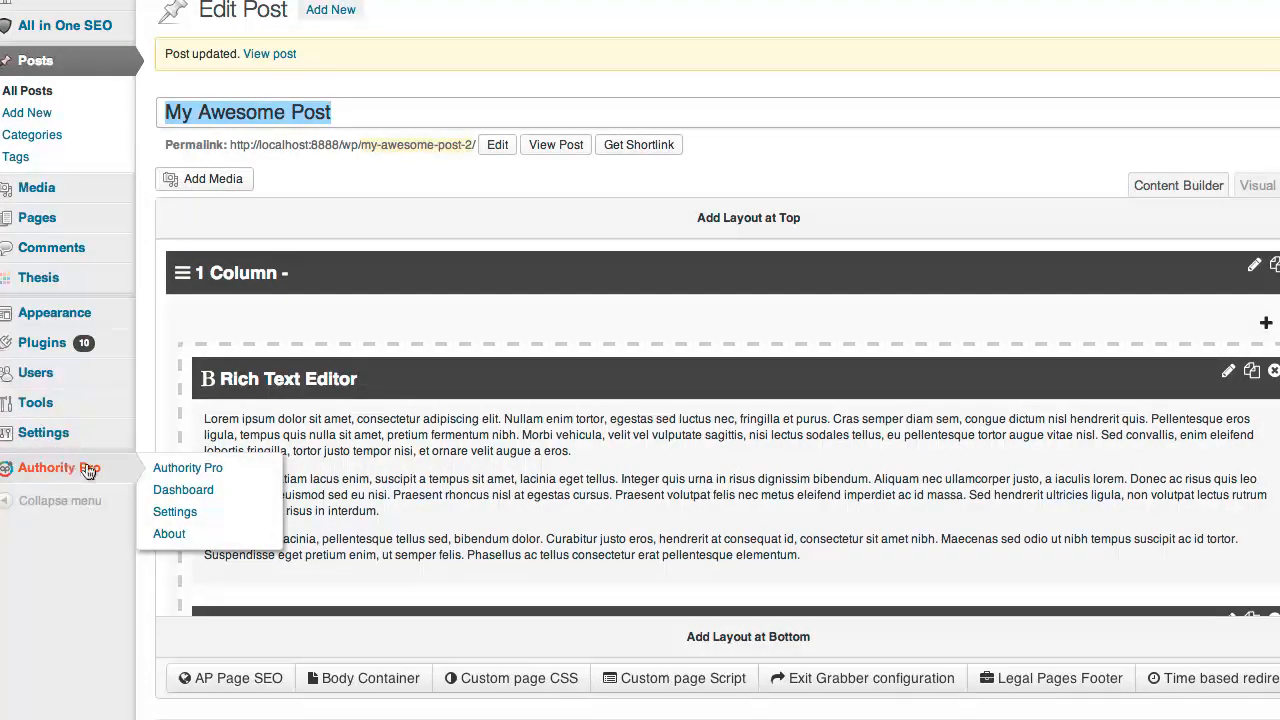
{"action": "left_click", "coordinate": [183, 492]}
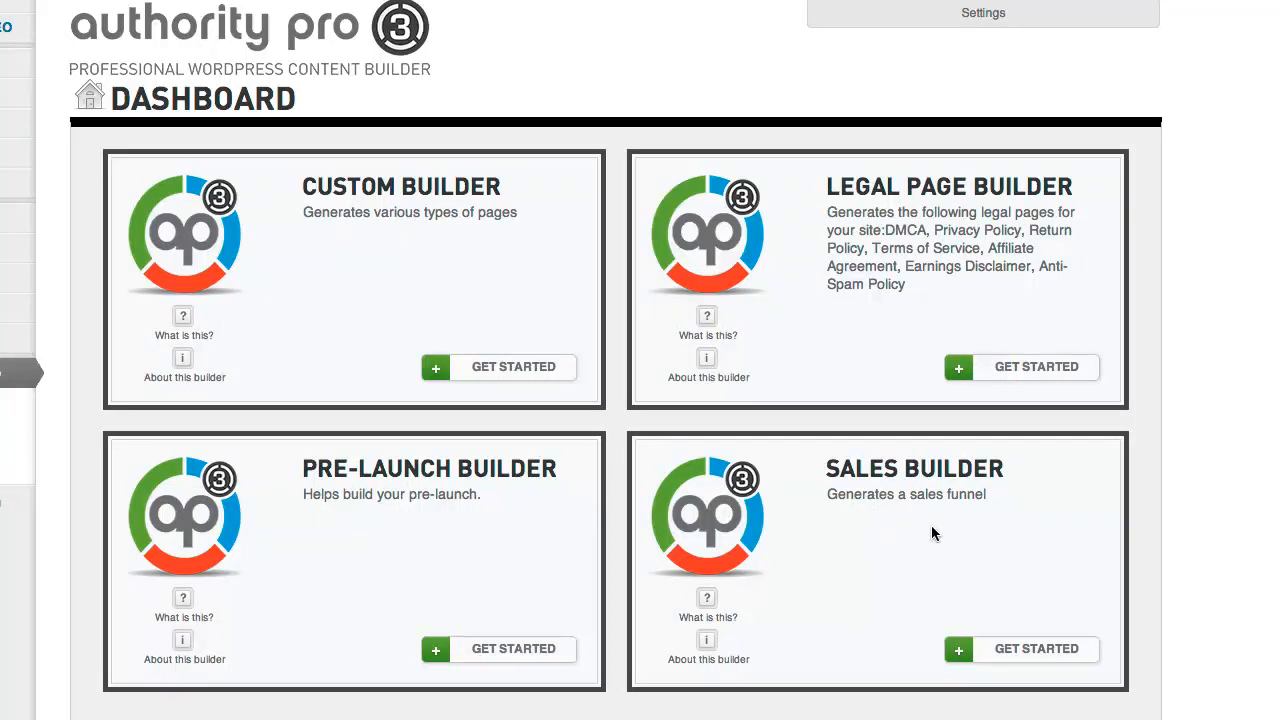
Create a new Sales Builder named 'My AP3 Sales Builder'
{"action": "left_click", "coordinate": [1014, 654]}
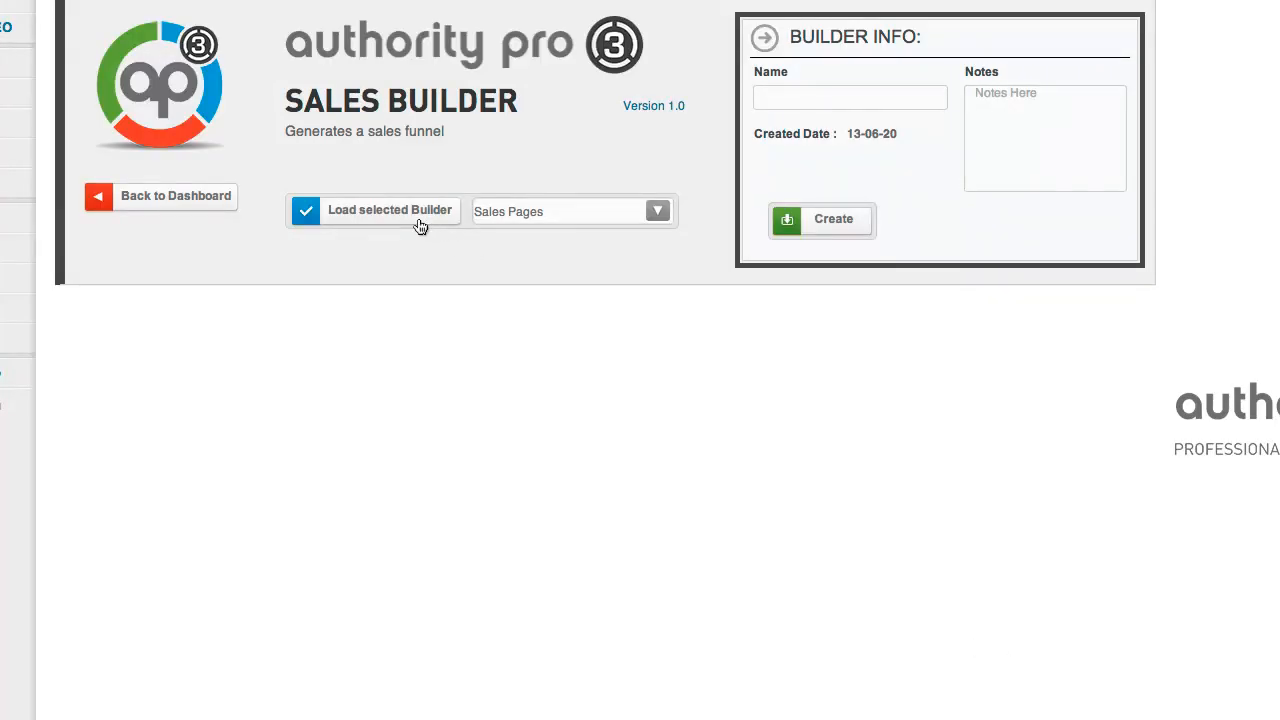
{"action": "left_click", "coordinate": [871, 97]}
{"action": "type", "text": "A"}
{"action": "key", "text": "BackSpace"}
{"action": "type", "text": "My AP"}
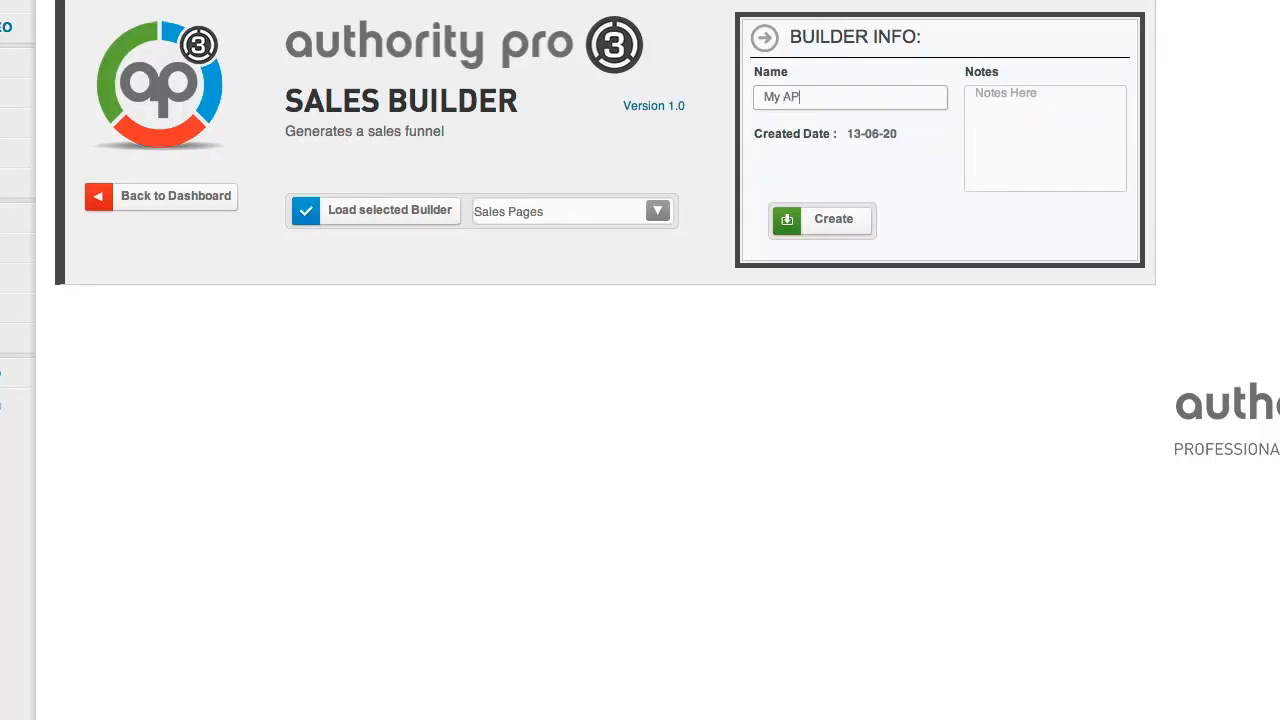
{"action": "type", "text": "3 Sales Builder"}
{"action": "left_click", "coordinate": [823, 237]}
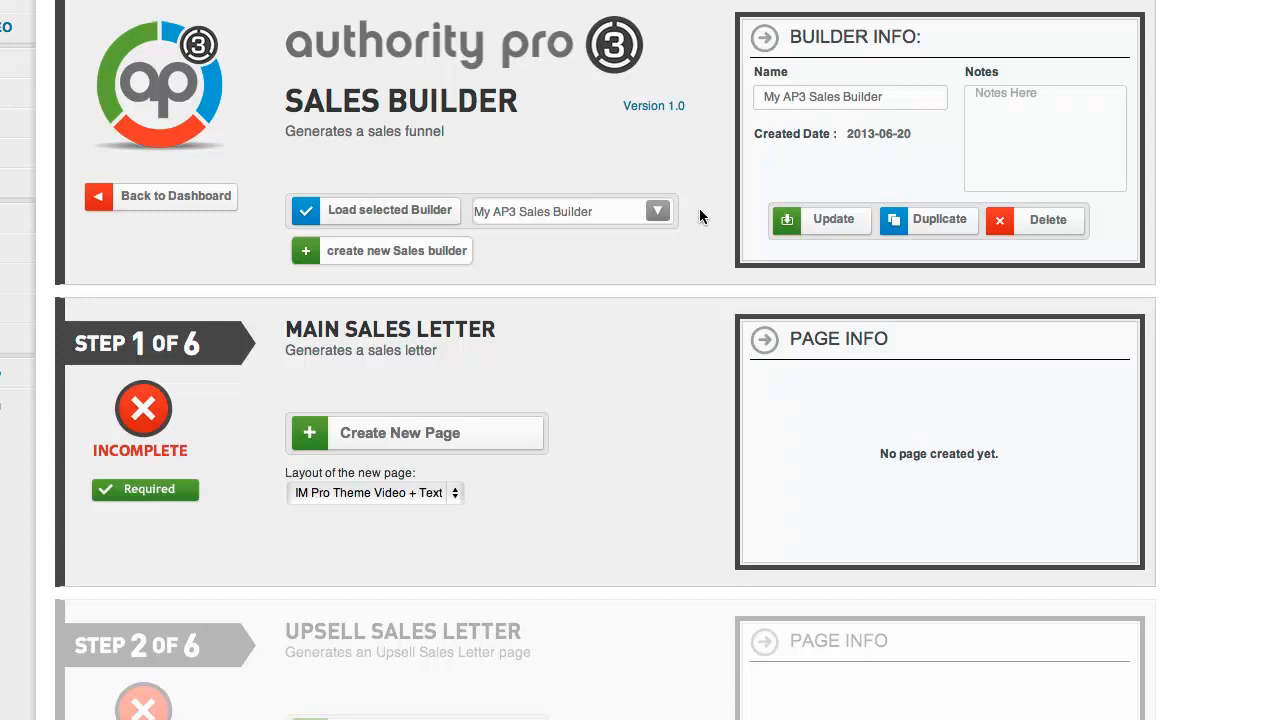
{"action": "scroll", "coordinate": [699, 208], "scroll_direction": "down", "scroll_amount": 2}
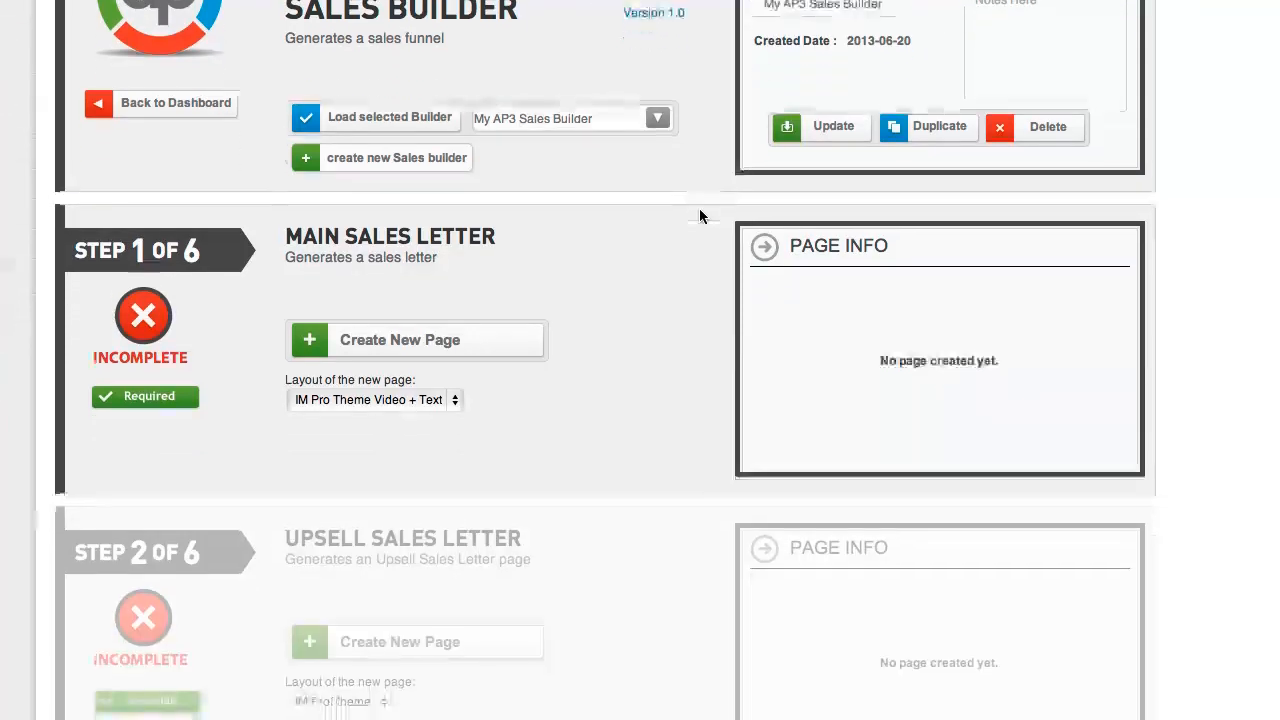
{"action": "scroll", "coordinate": [104, 226], "scroll_direction": "down", "scroll_amount": 1}
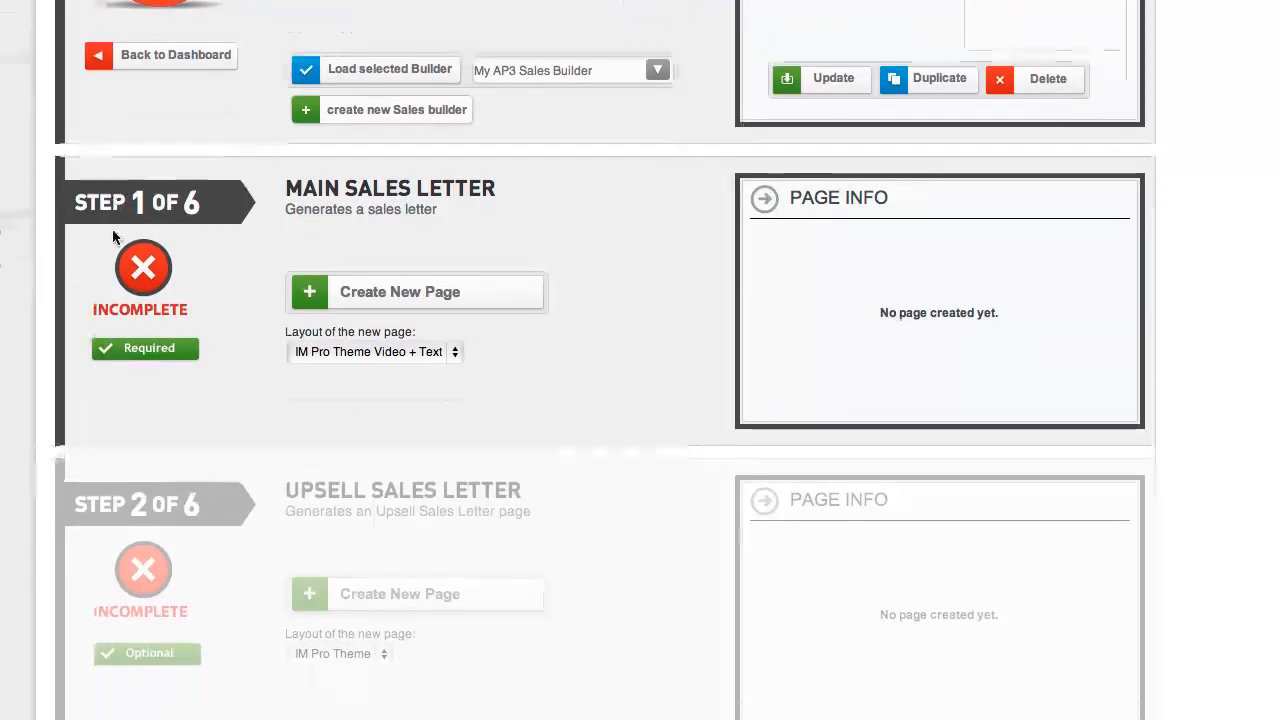
{"action": "scroll", "coordinate": [125, 198], "scroll_direction": "down", "scroll_amount": 7}
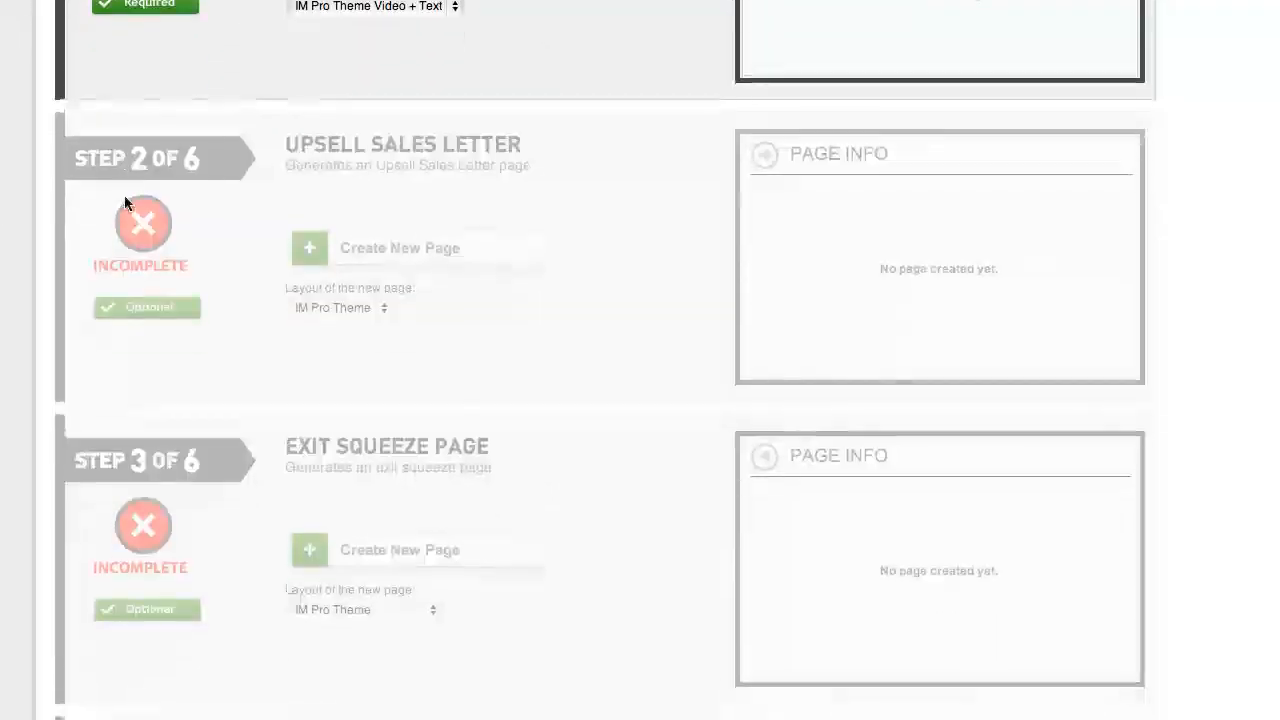
{"action": "scroll", "coordinate": [172, 331], "scroll_direction": "down", "scroll_amount": 3}
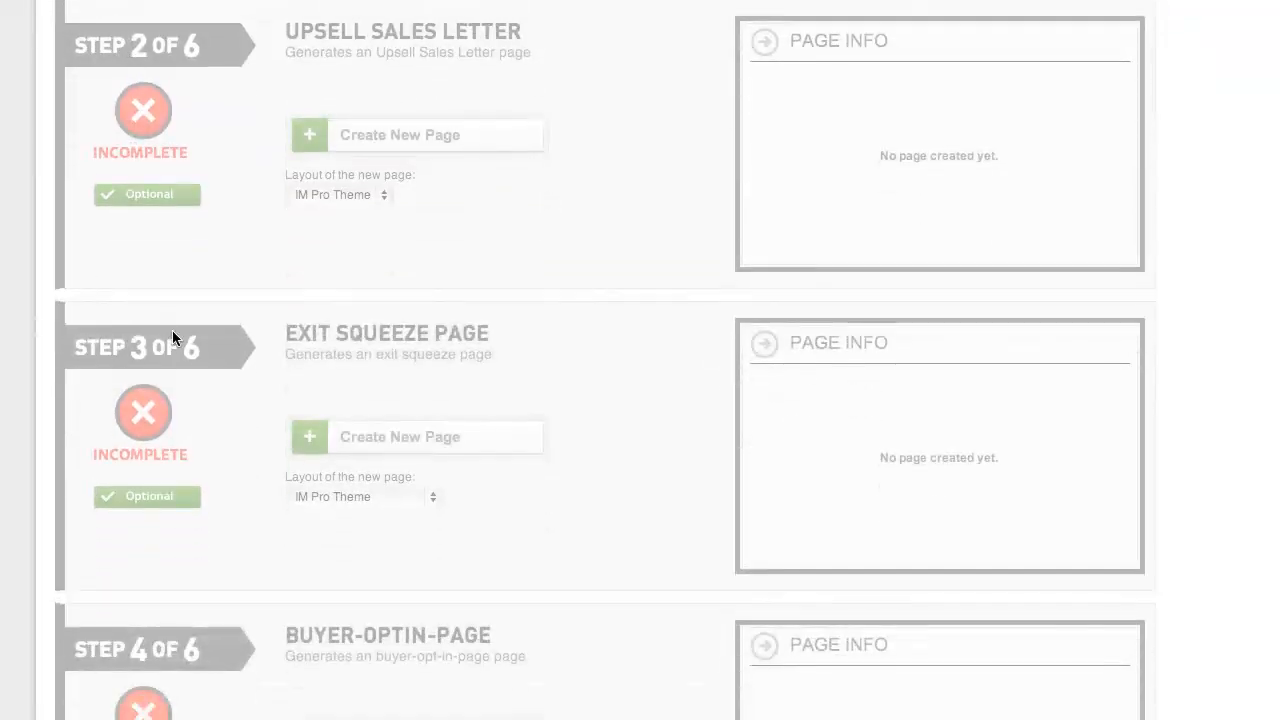
{"action": "scroll", "coordinate": [172, 331], "scroll_direction": "down", "scroll_amount": 6}
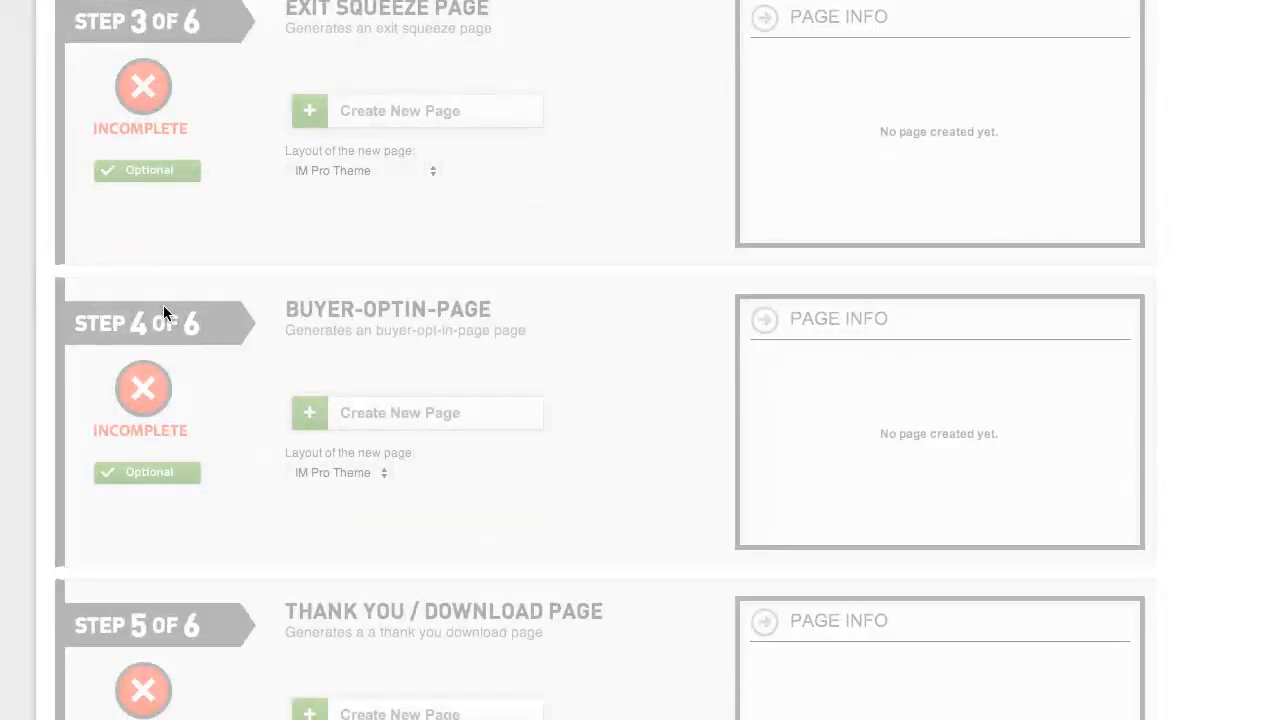
{"action": "scroll", "coordinate": [194, 322], "scroll_direction": "down", "scroll_amount": 11}
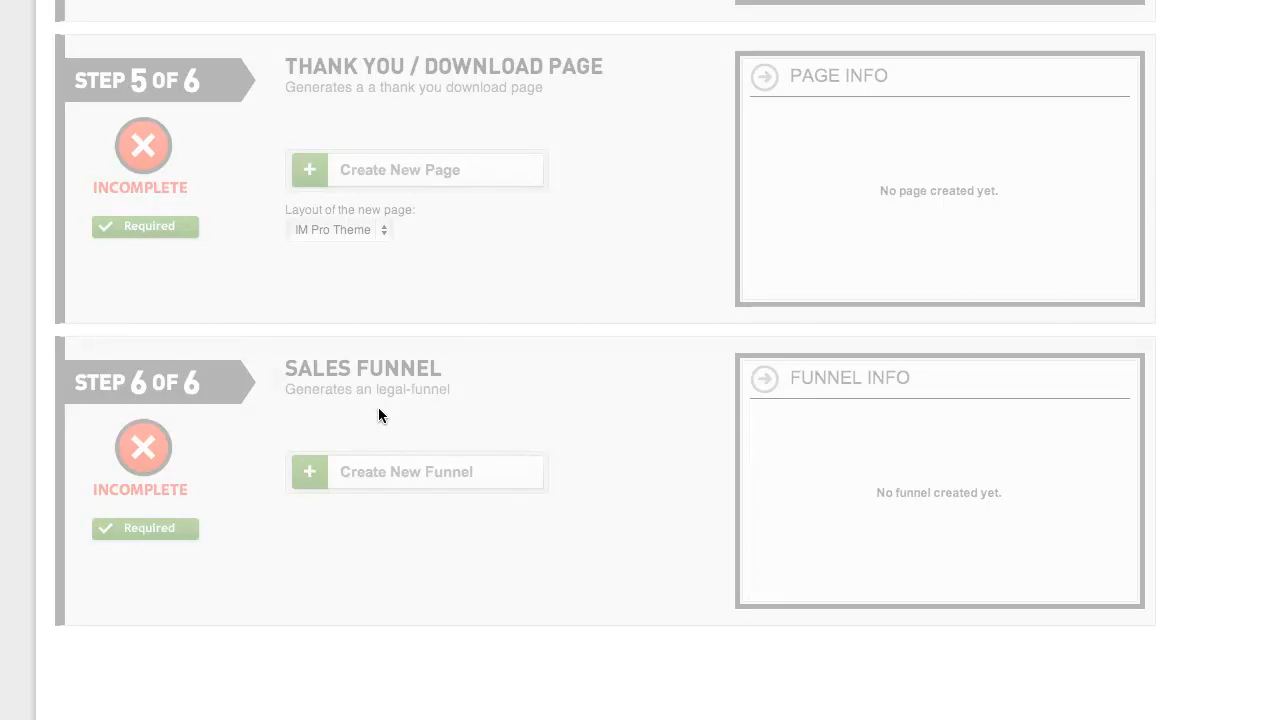
{"action": "scroll", "coordinate": [380, 404], "scroll_direction": "up", "scroll_amount": 5}
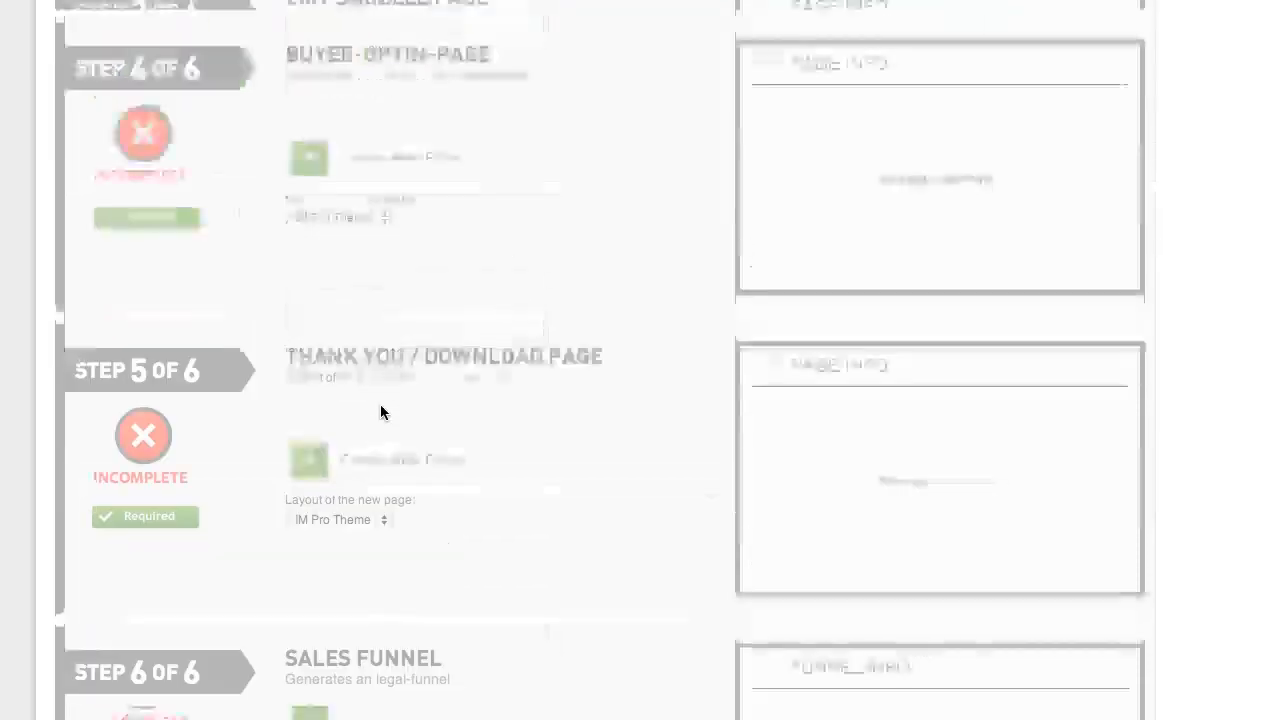
{"action": "scroll", "coordinate": [380, 405], "scroll_direction": "up", "scroll_amount": 10}
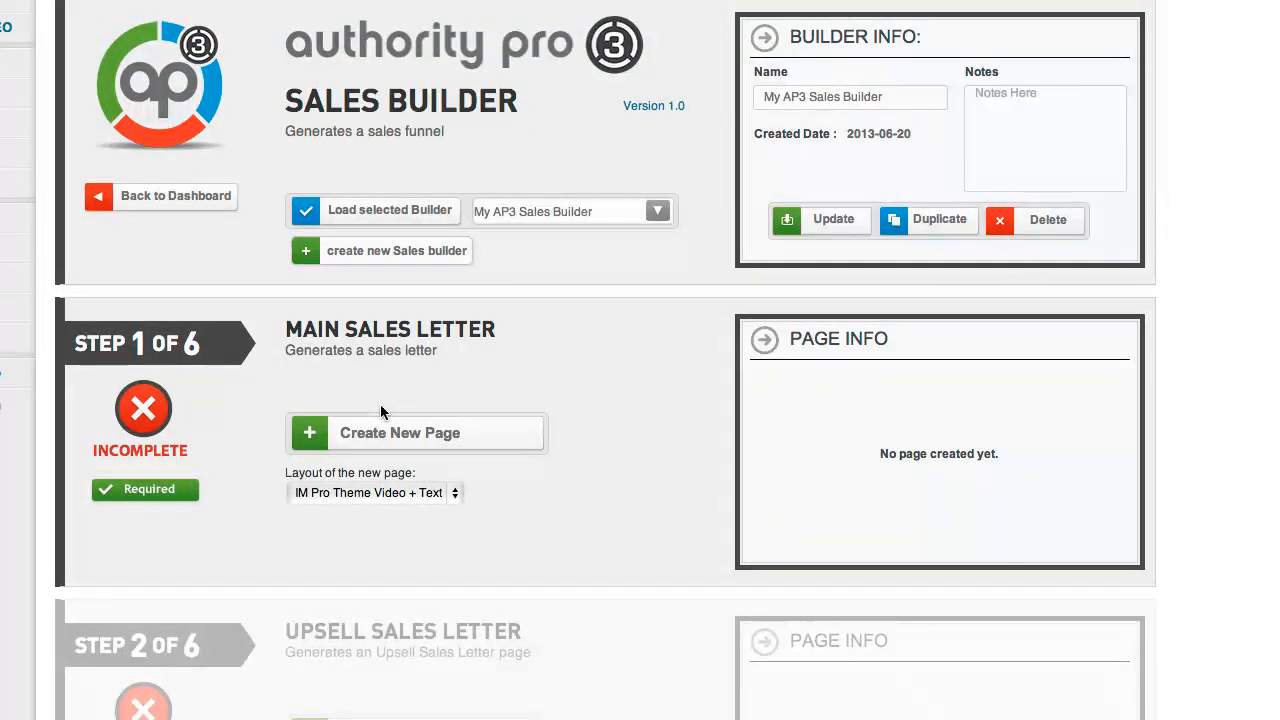
{"action": "scroll", "coordinate": [381, 406], "scroll_direction": "down", "scroll_amount": 1}
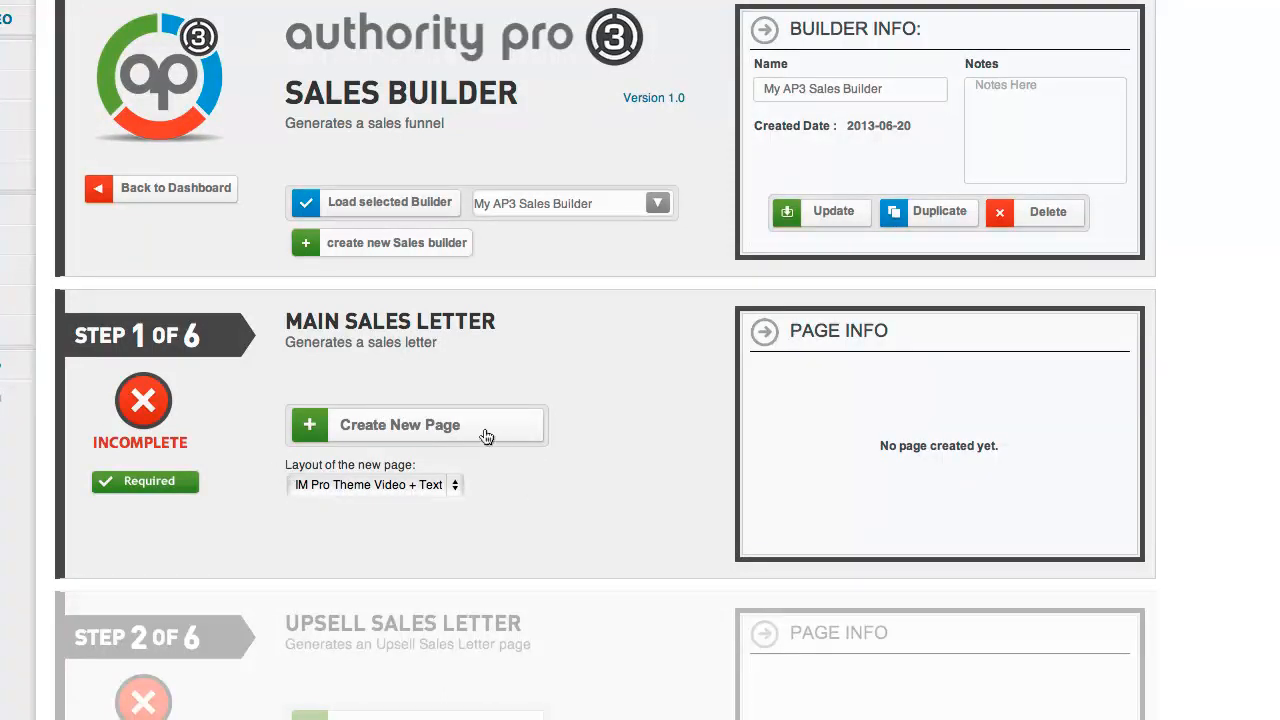
Generate the Step 1 Main Sales Letter page and review its prebuilt content blocks
{"action": "left_click", "coordinate": [427, 425]}
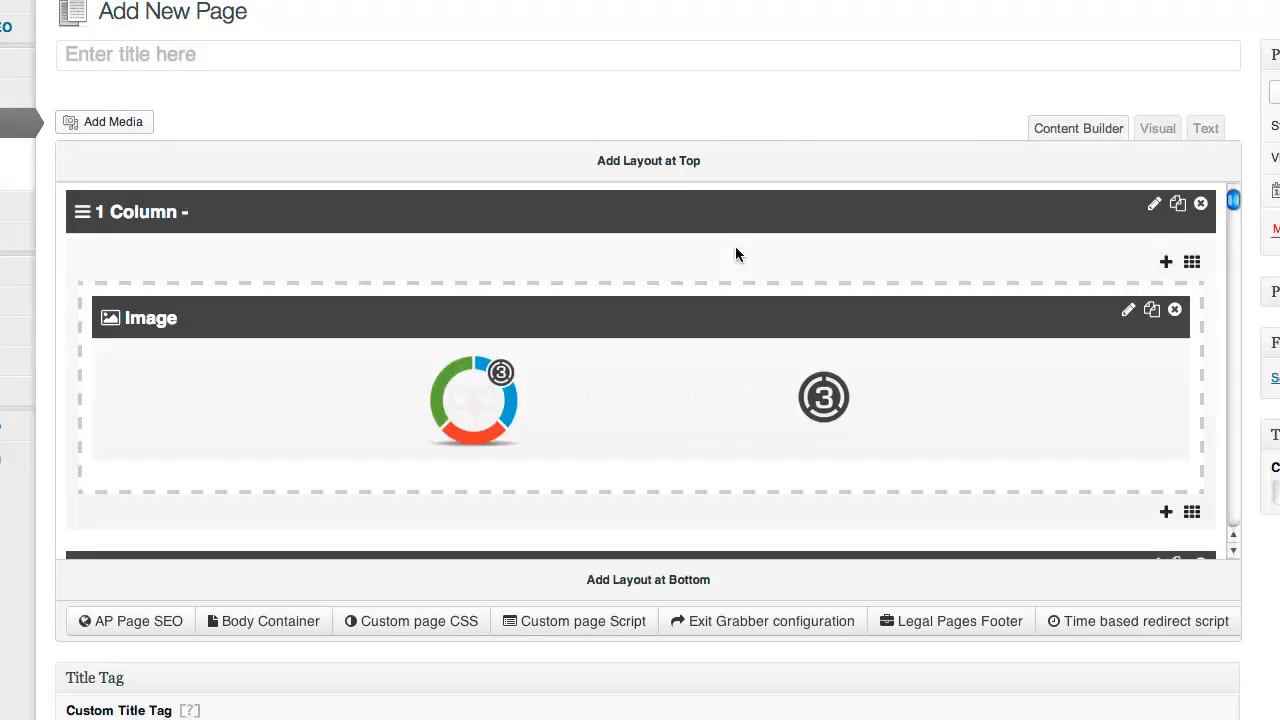
{"action": "scroll", "coordinate": [735, 254], "scroll_direction": "down", "scroll_amount": 5}
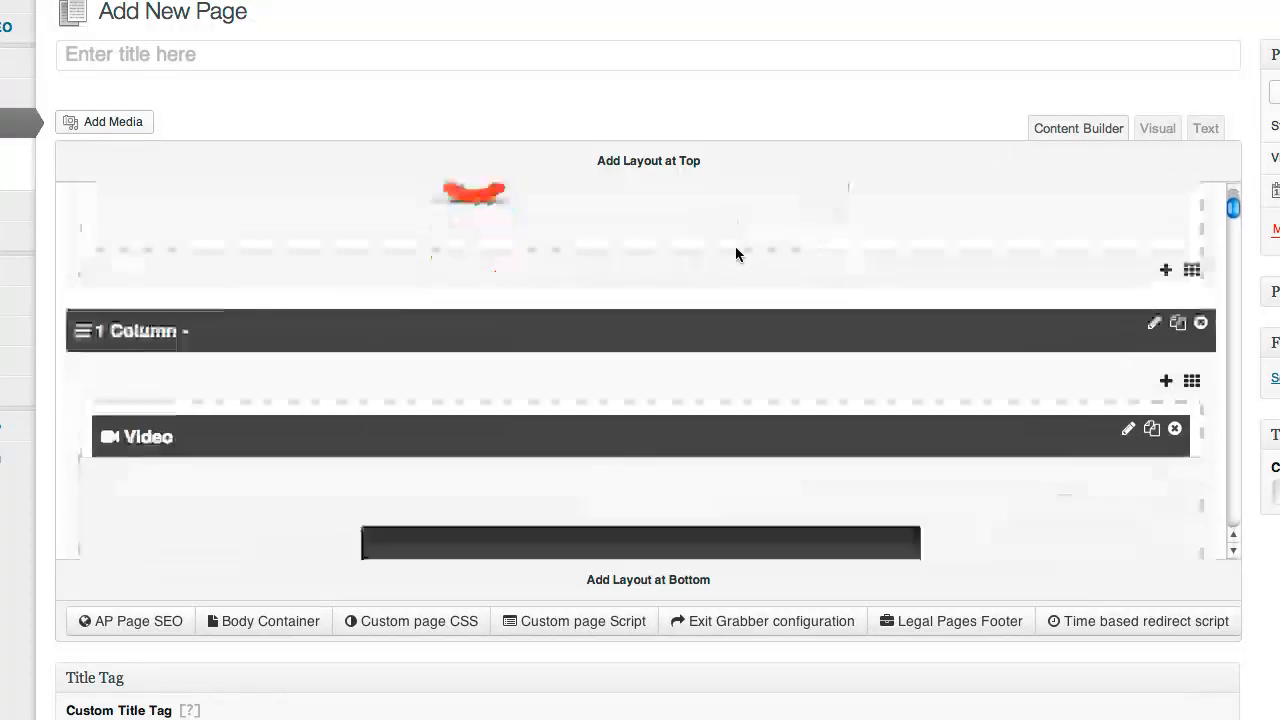
{"action": "scroll", "coordinate": [736, 254], "scroll_direction": "down", "scroll_amount": 10}
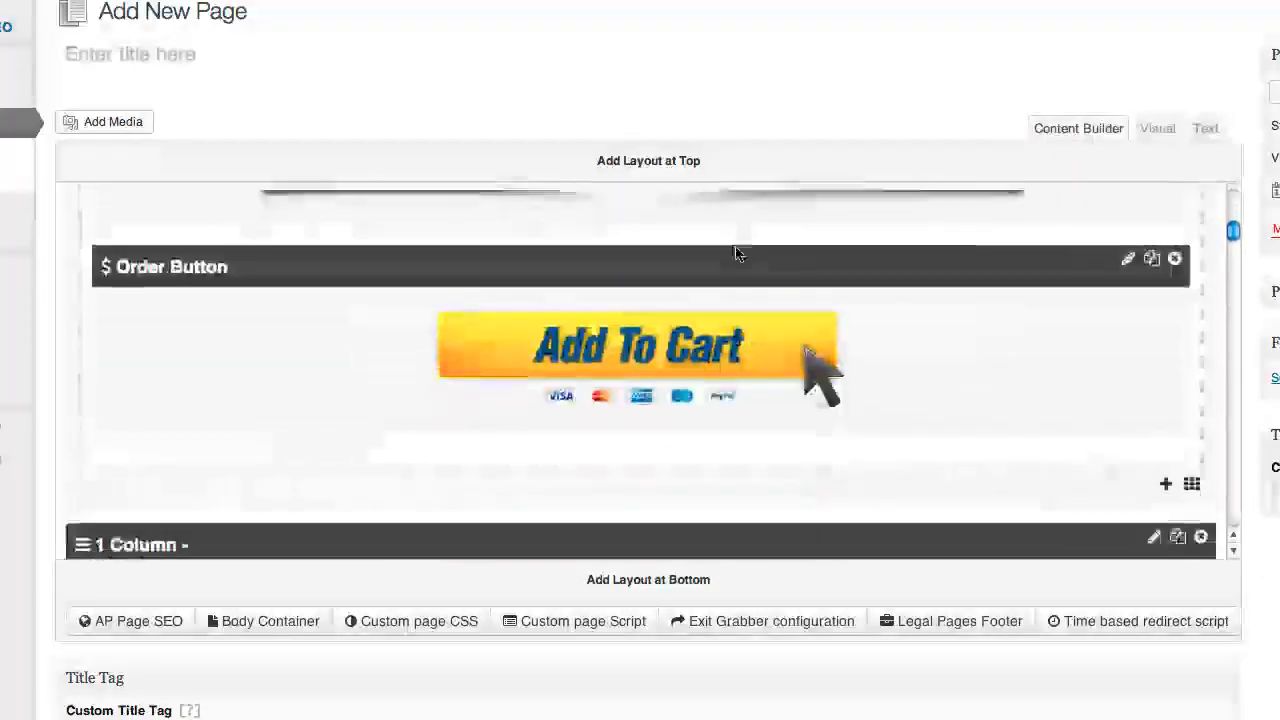
{"action": "scroll", "coordinate": [736, 250], "scroll_direction": "down", "scroll_amount": 10}
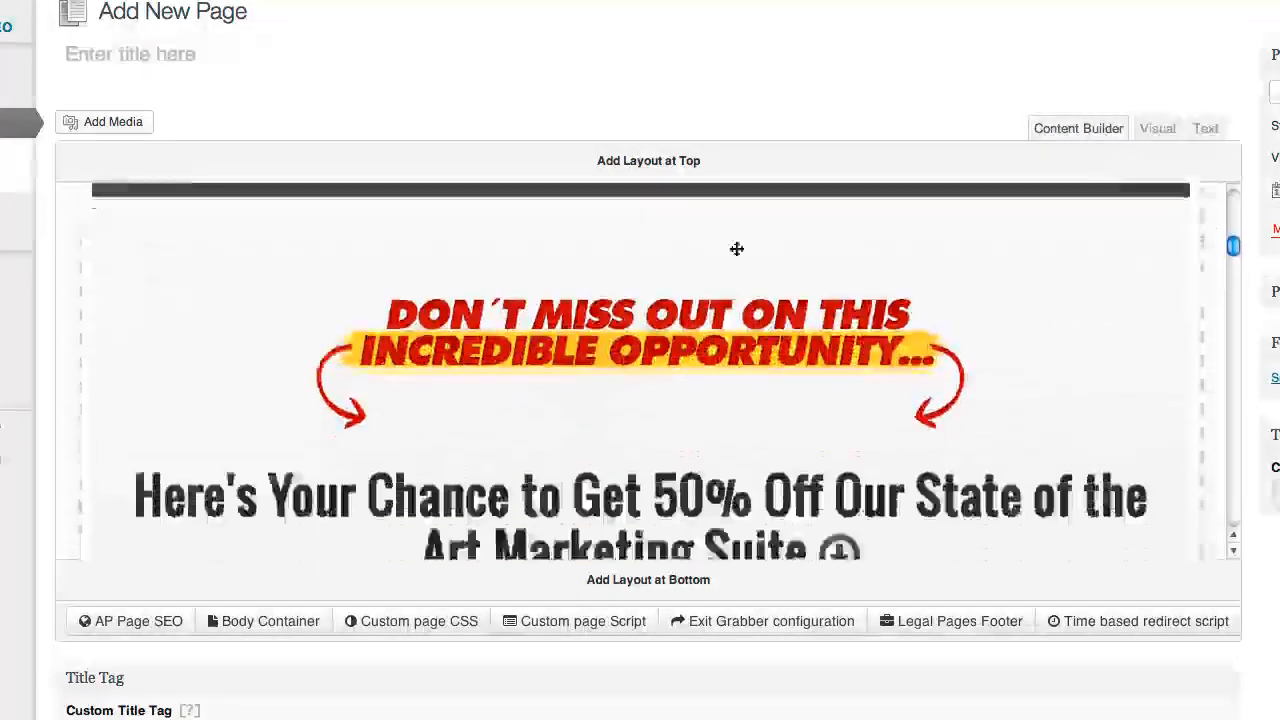
{"action": "scroll", "coordinate": [735, 254], "scroll_direction": "down", "scroll_amount": 3}
{"action": "scroll", "coordinate": [735, 254], "scroll_direction": "up", "scroll_amount": 8}
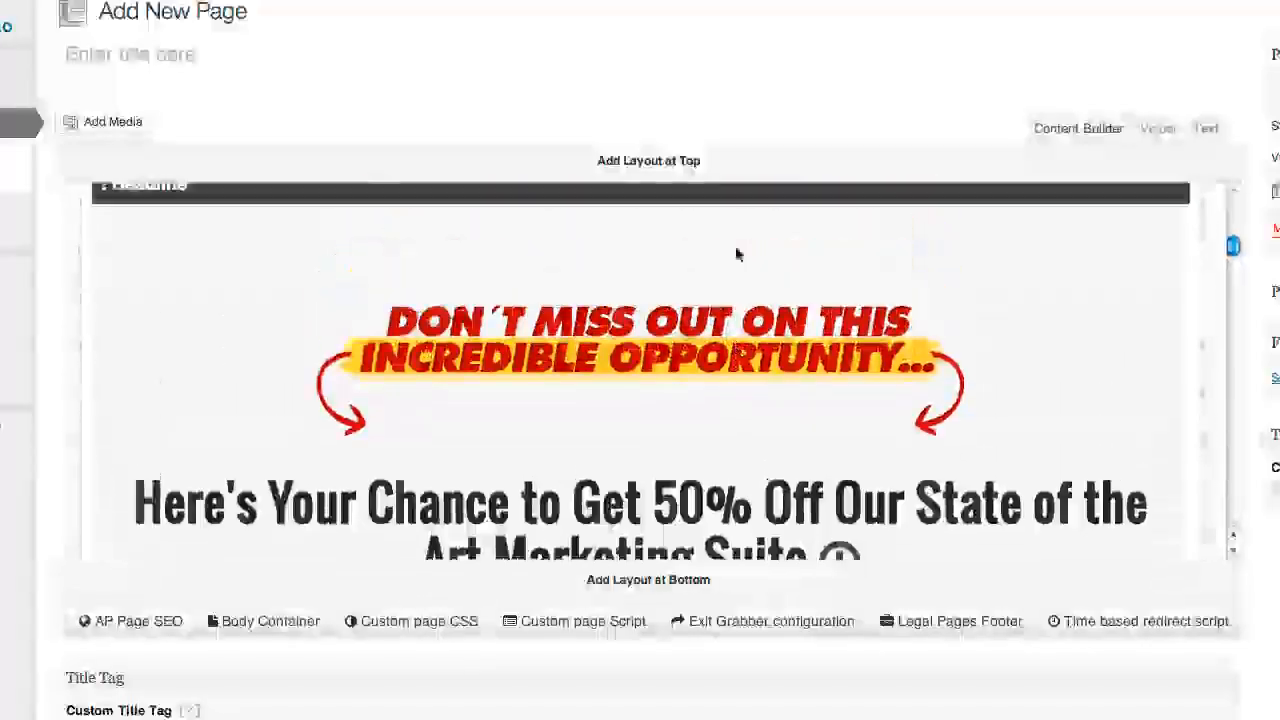
{"action": "scroll", "coordinate": [735, 254], "scroll_direction": "down", "scroll_amount": 5}
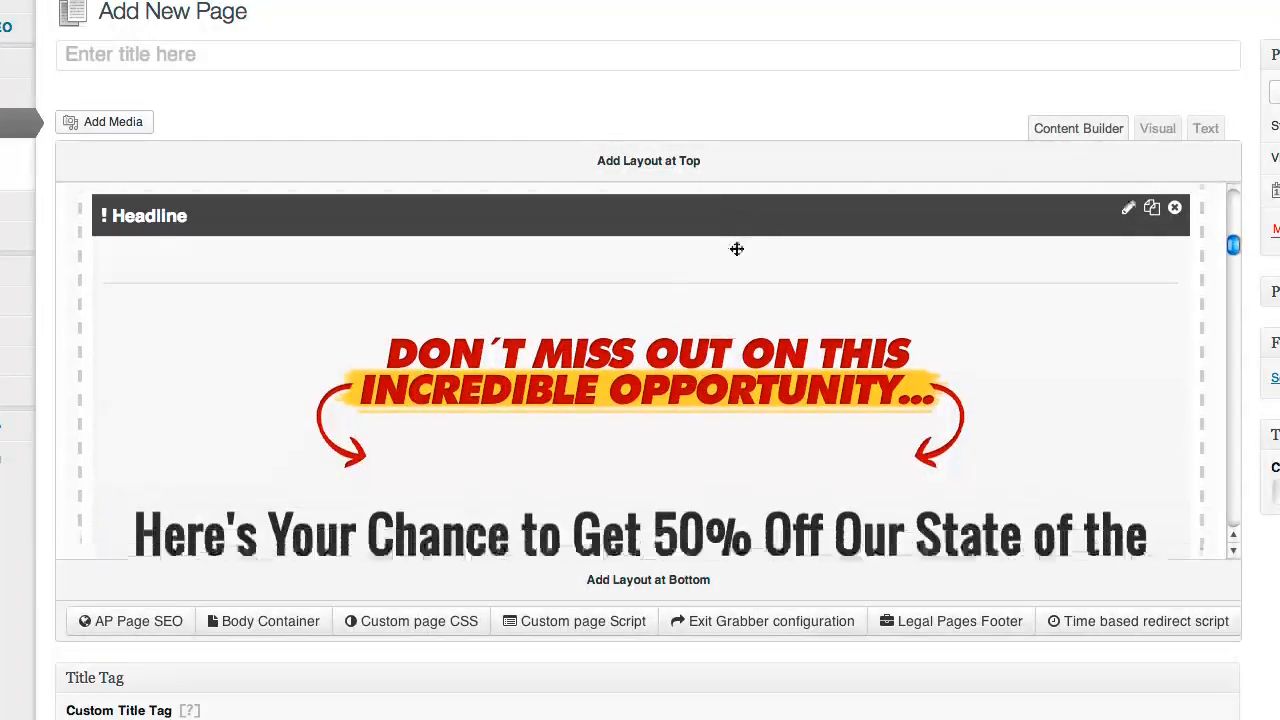
{"action": "scroll", "coordinate": [735, 254], "scroll_direction": "down", "scroll_amount": 8}
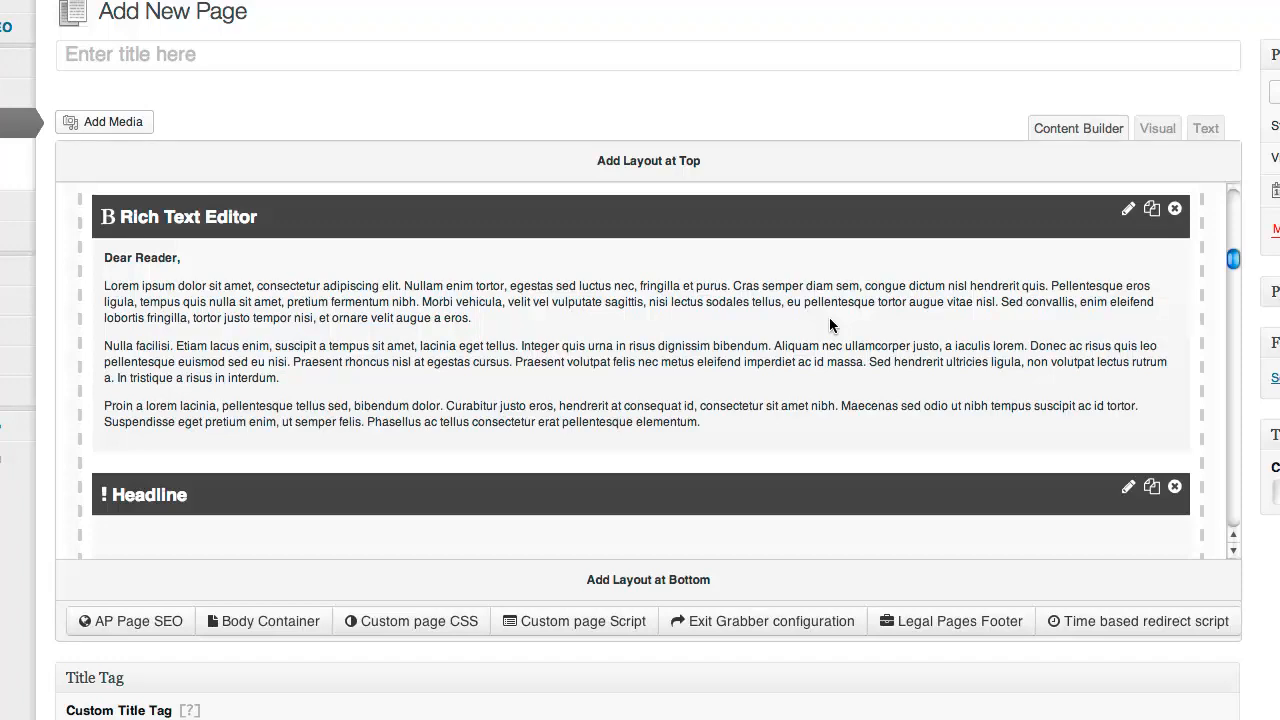
{"action": "scroll", "coordinate": [829, 317], "scroll_direction": "down", "scroll_amount": 2}
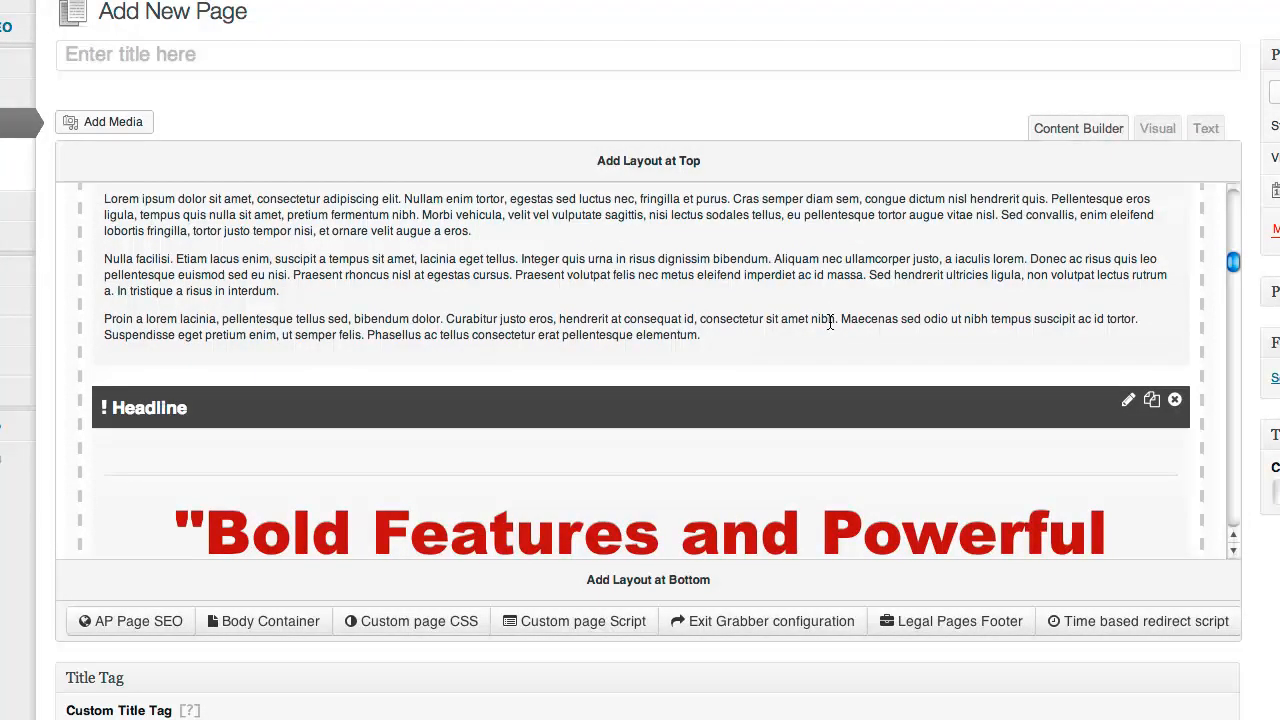
{"action": "scroll", "coordinate": [829, 317], "scroll_direction": "down", "scroll_amount": 2}
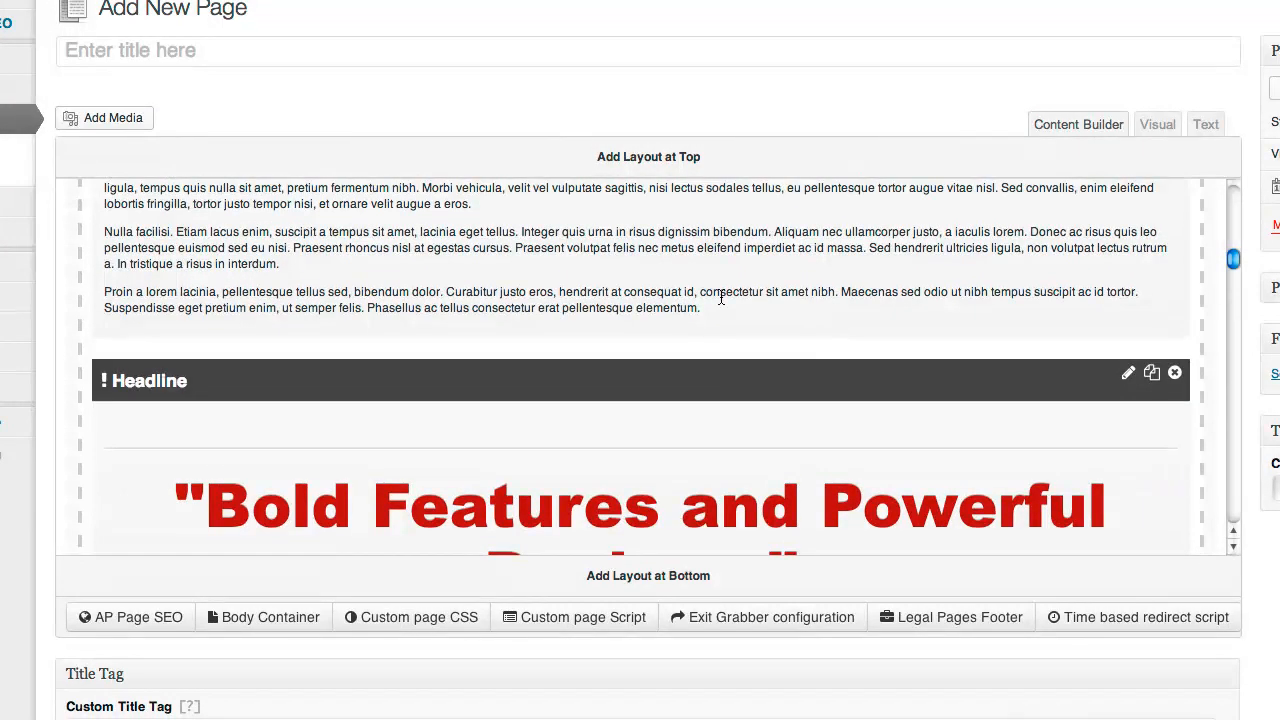
{"action": "scroll", "coordinate": [728, 403], "scroll_direction": "down", "scroll_amount": 2}
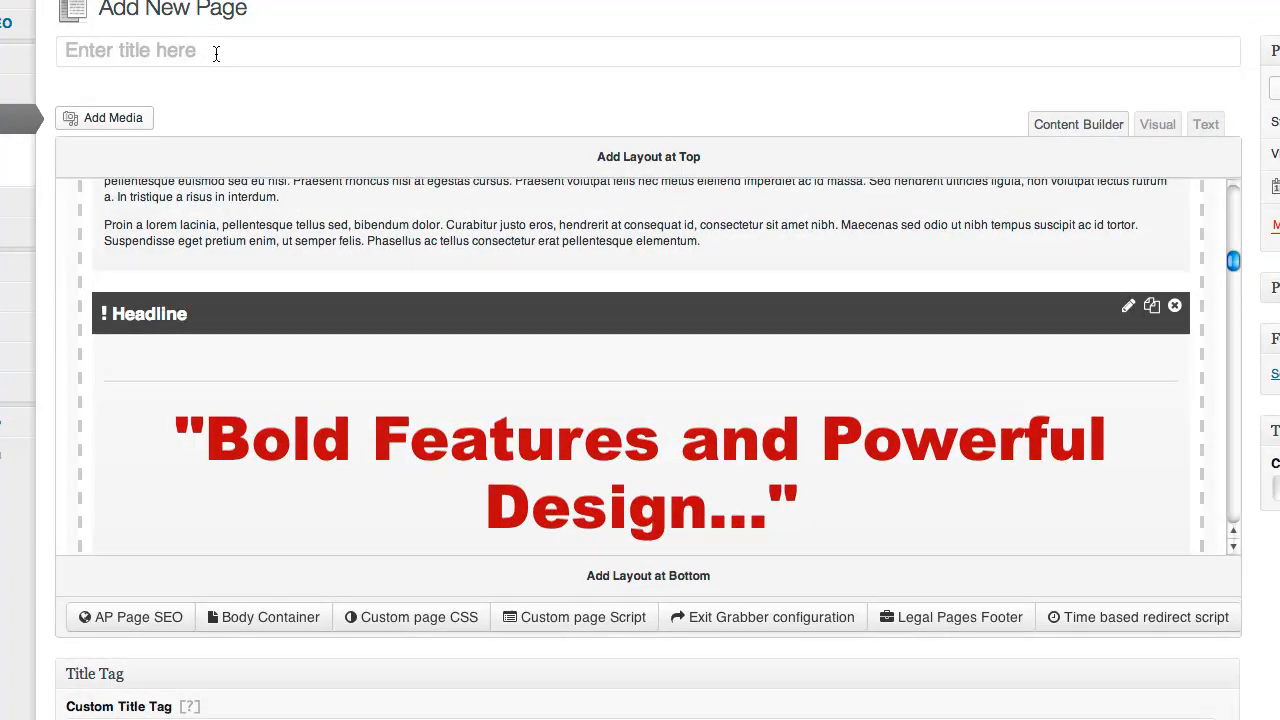
Enter 'My Awesome Sales Page' as the new page's title
{"action": "left_click", "coordinate": [216, 54]}
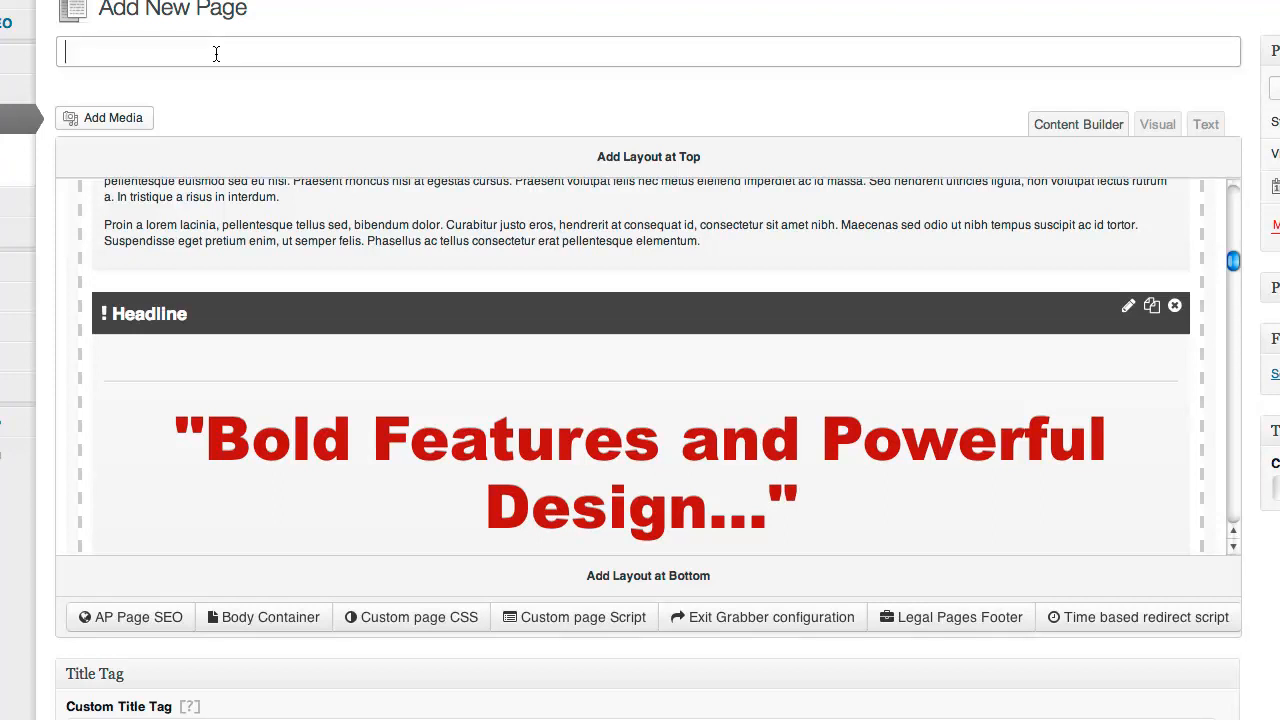
{"action": "type", "text": "My Awesome Sales P"}
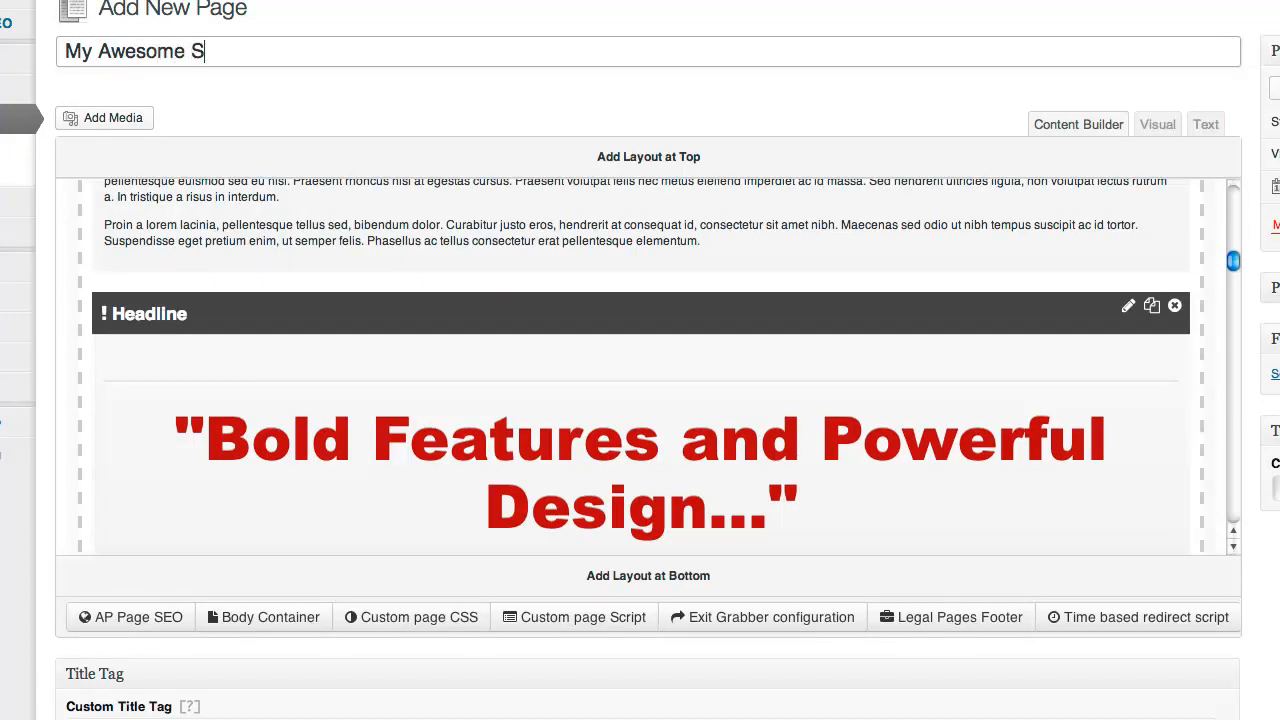
{"action": "type", "text": "age"}
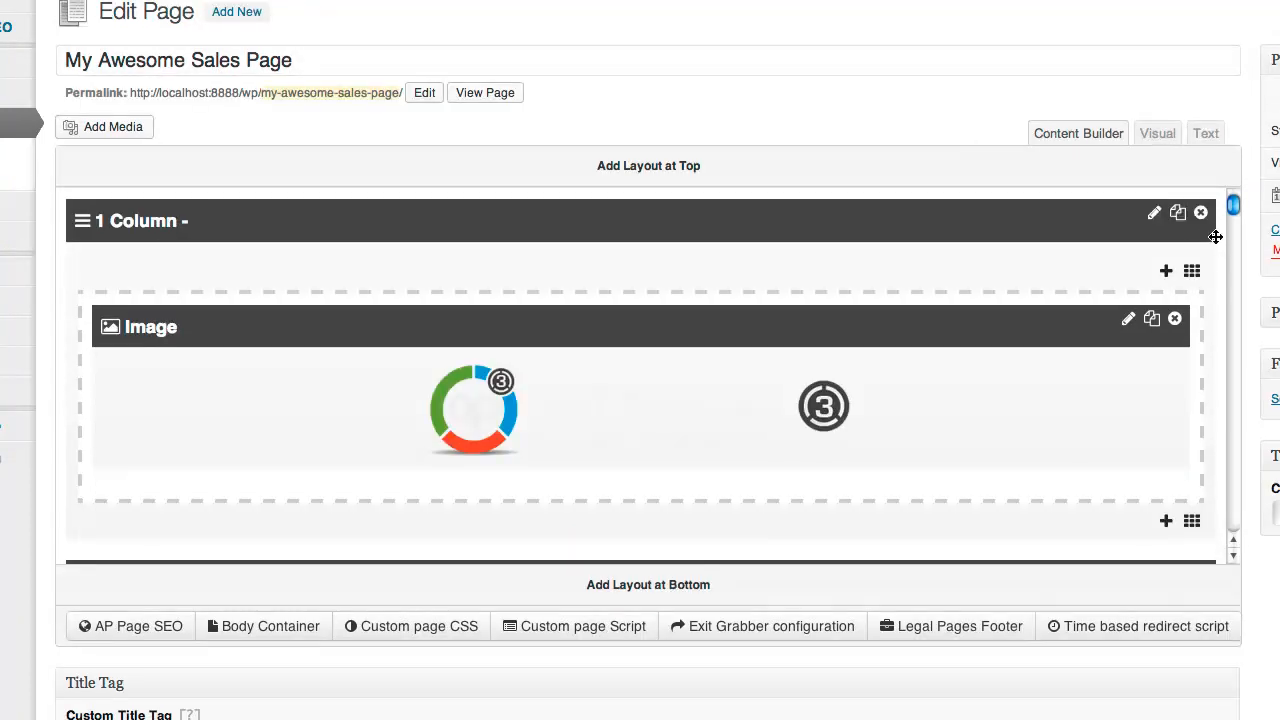
View the live sales page in a new tab, down to its video and Add To Cart button
{"action": "right_click", "coordinate": [498, 96]}
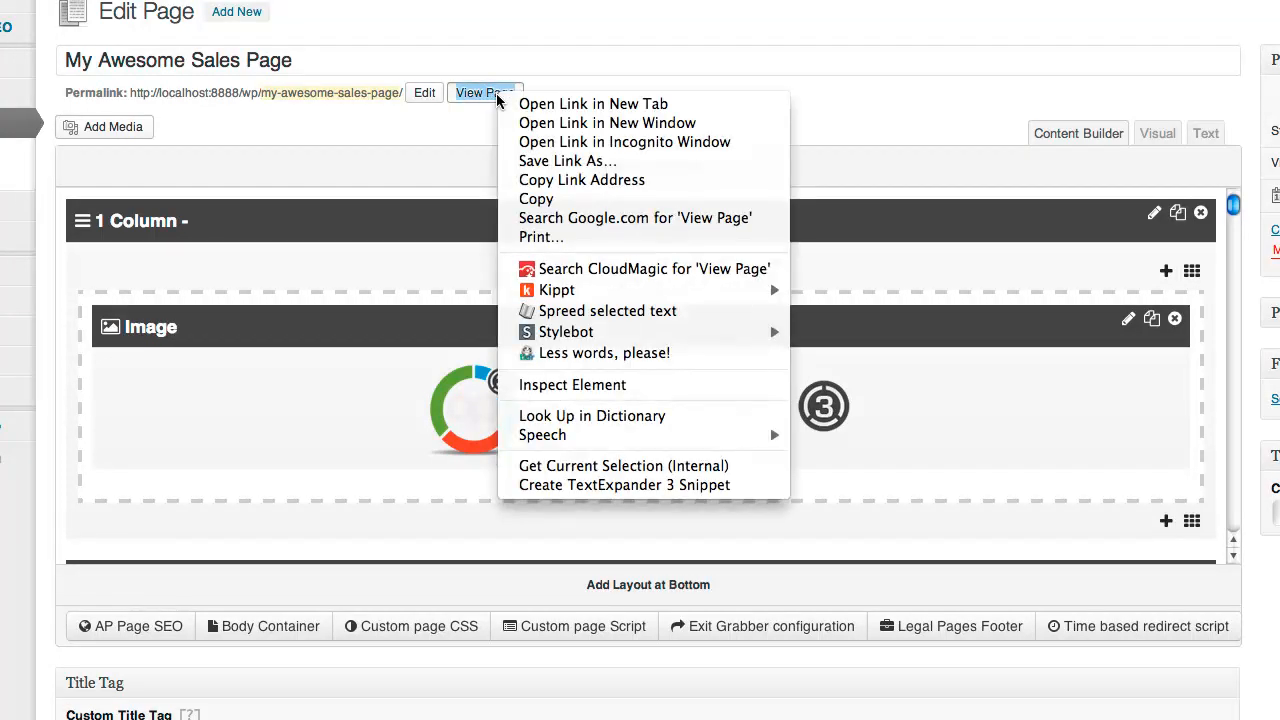
{"action": "left_click", "coordinate": [660, 106]}
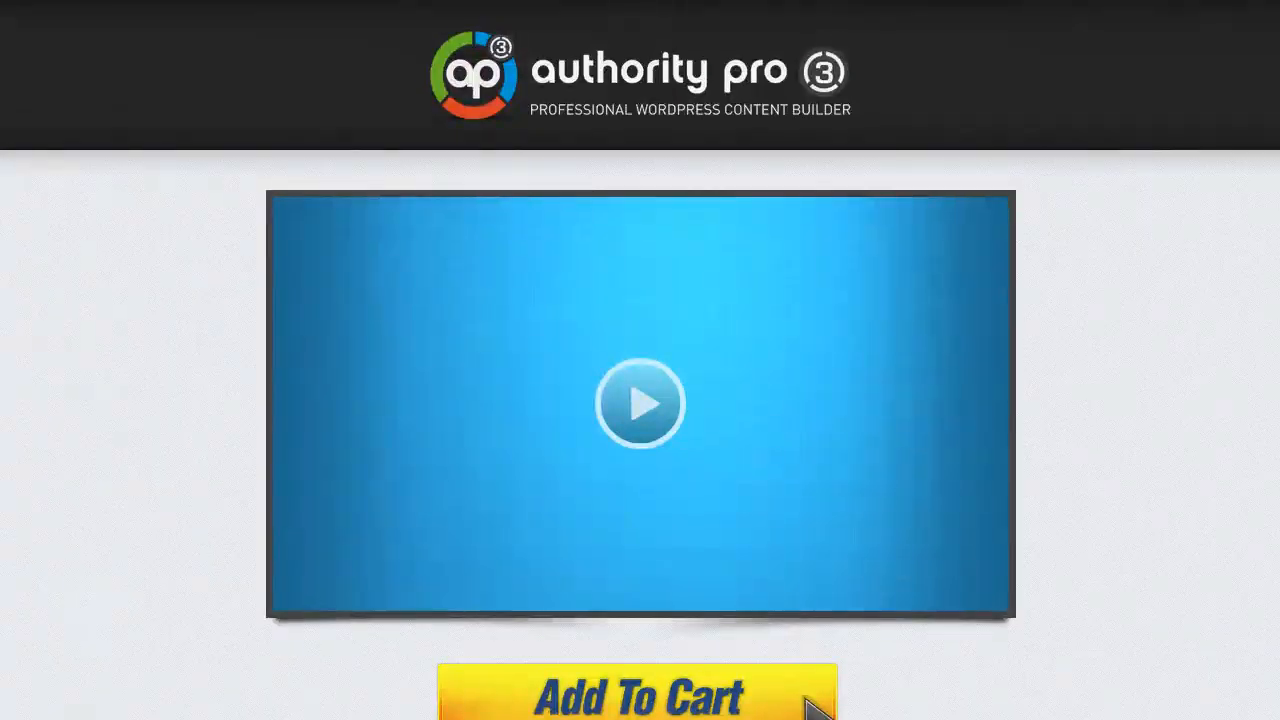
{"action": "scroll", "coordinate": [858, 197], "scroll_direction": "down", "scroll_amount": 2}
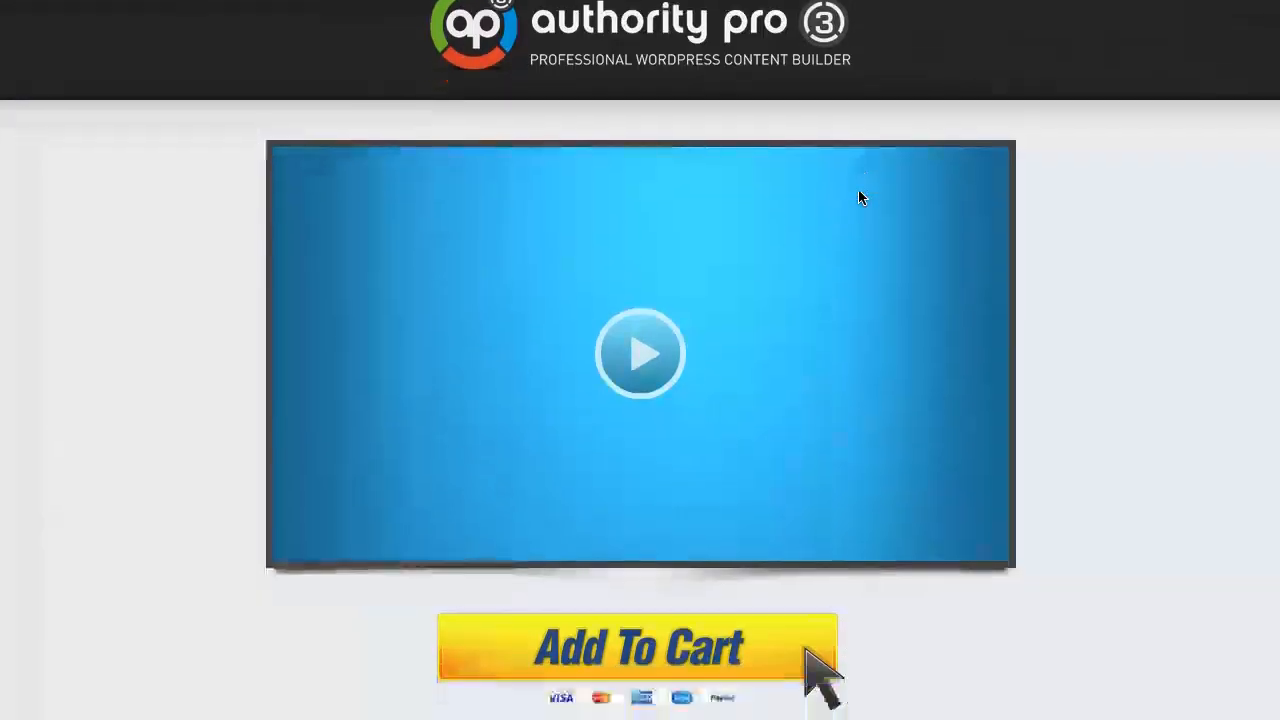